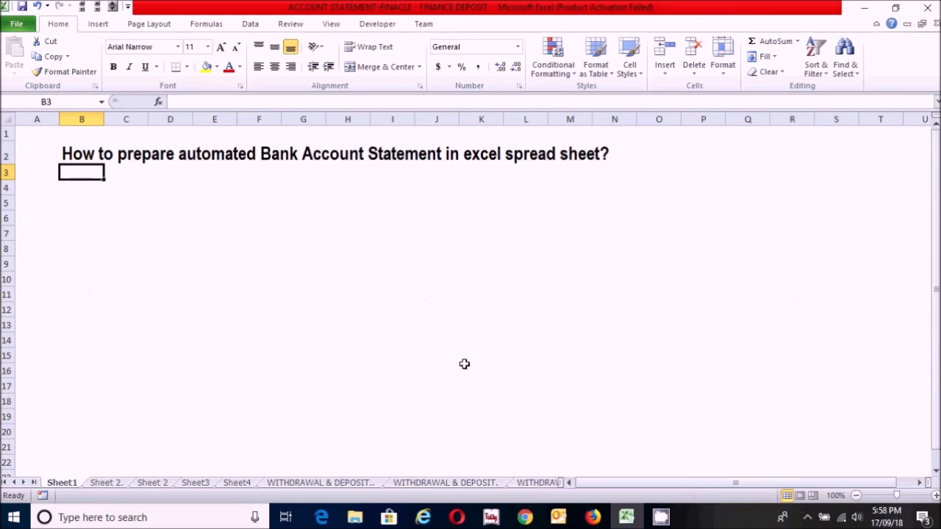
Step: On the blank "Sheet 2." worksheet, enter the row 1 headers A/C No., ACCOUNT HEAD and BANK in columns A to C
{"action": "left_click", "coordinate": [103, 483]}
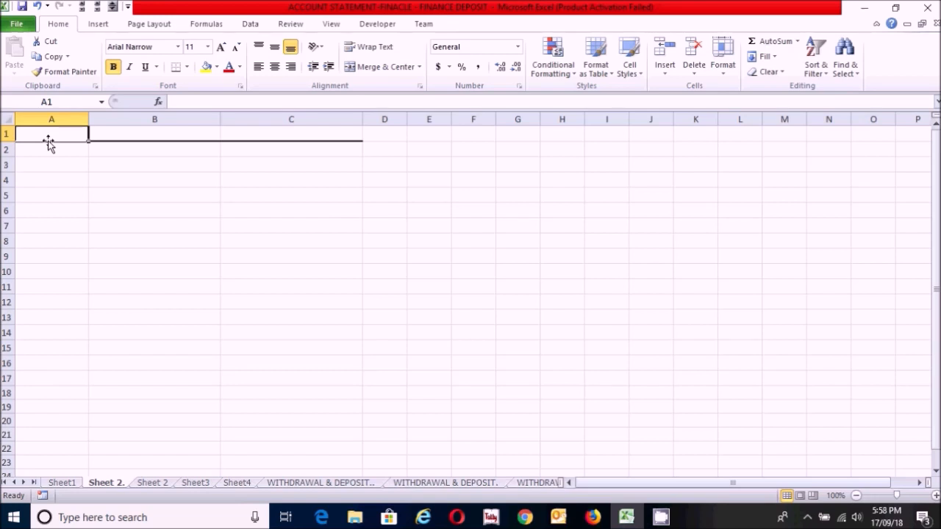
{"action": "type", "text": "A/C No"}
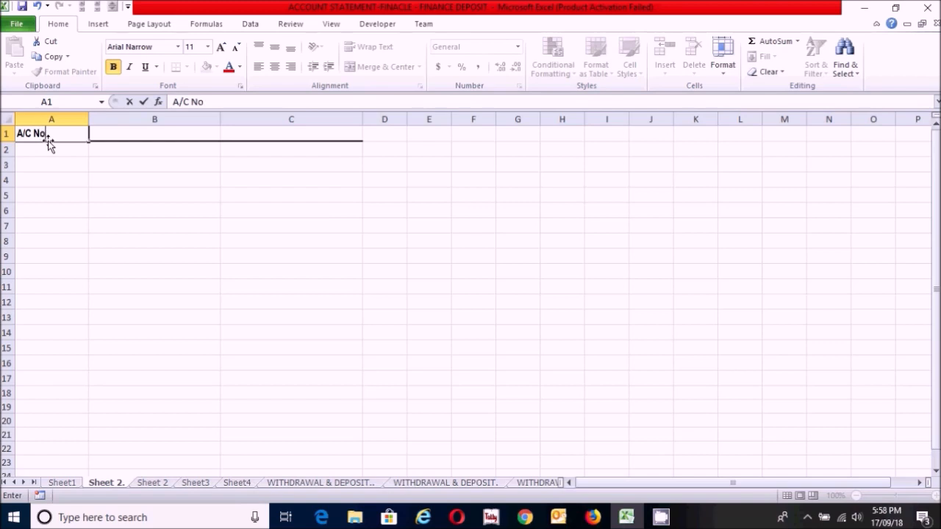
{"action": "key", "text": "Tab"}
{"action": "type", "text": "A"}
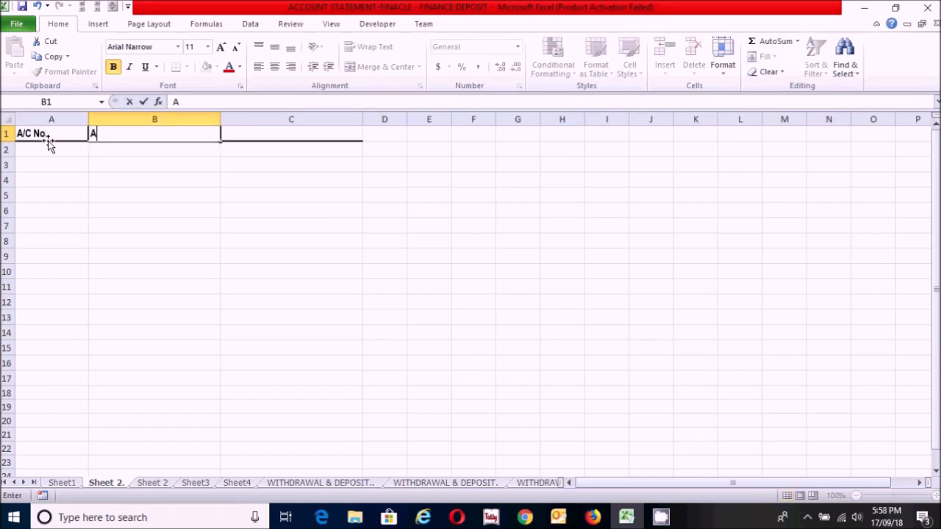
{"action": "type", "text": "CCOUNT"}
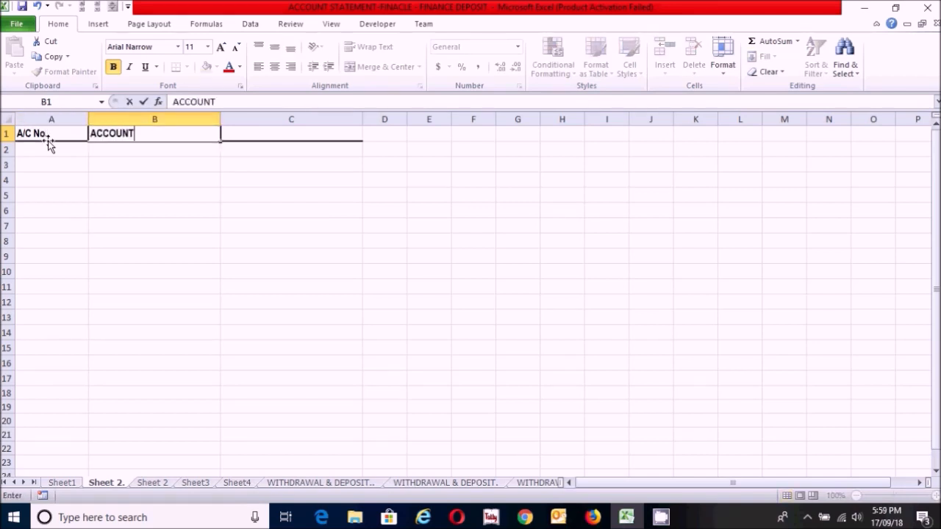
{"action": "type", "text": " HEAD"}
{"action": "key", "text": "Tab"}
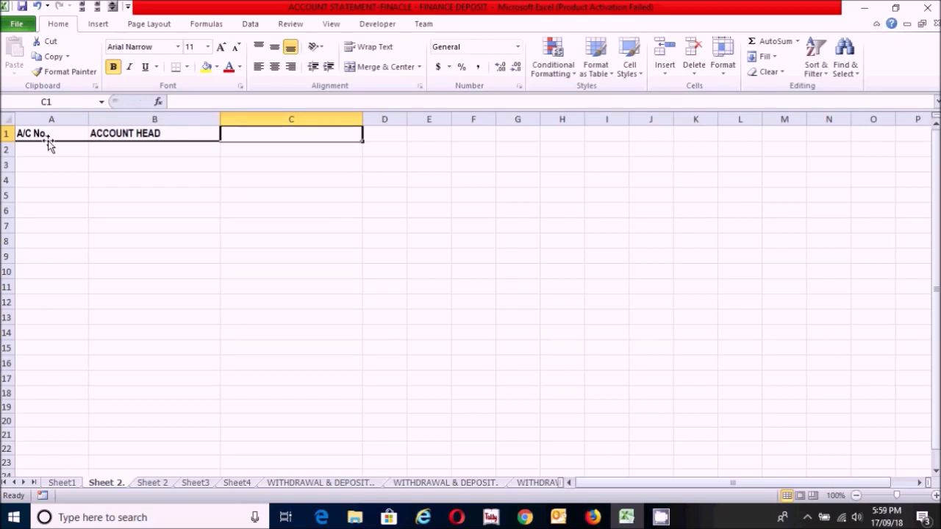
{"action": "type", "text": "BANK"}
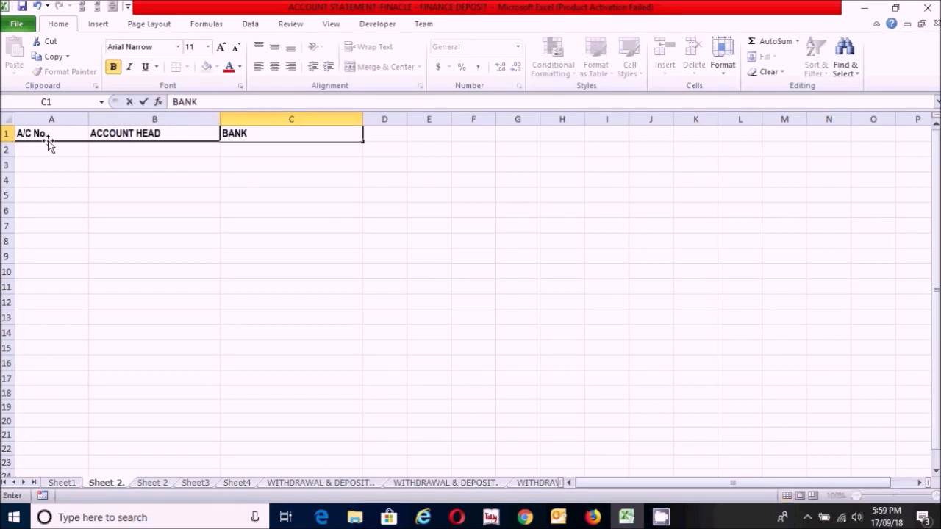
Step: Apply the custom number format "0"000 to cell A2 and extend it down through A10
{"action": "left_click", "coordinate": [49, 150]}
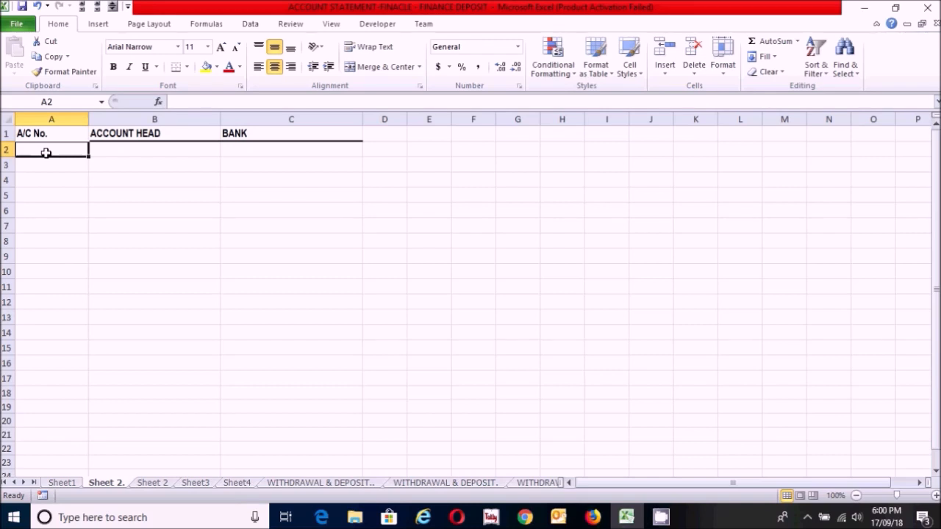
{"action": "right_click", "coordinate": [45, 152]}
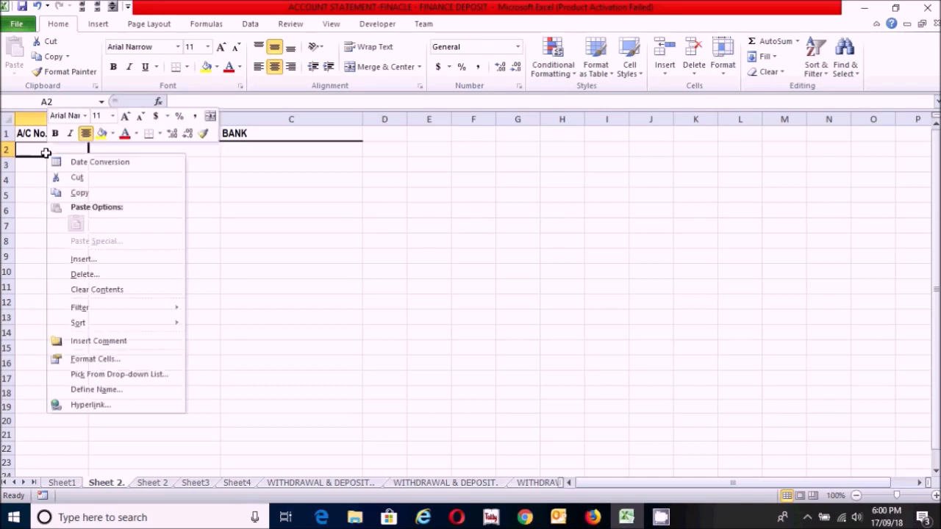
{"action": "left_click", "coordinate": [122, 359]}
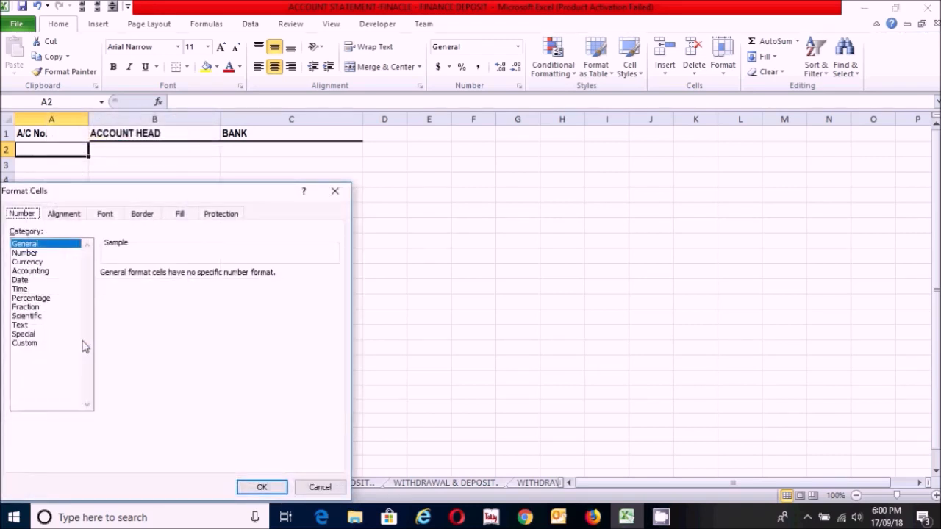
{"action": "left_click", "coordinate": [31, 344]}
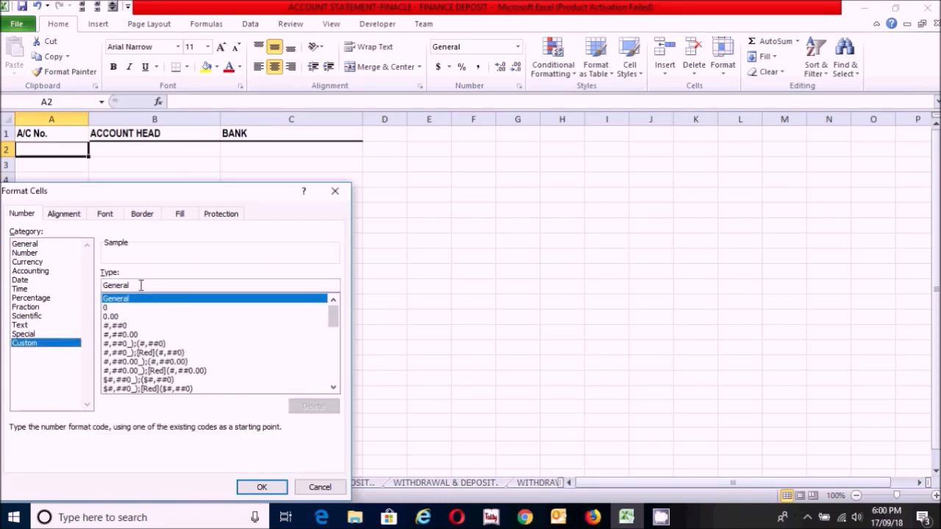
{"action": "left_click", "coordinate": [182, 284]}
{"action": "key", "text": "BackSpace"}
{"action": "key", "text": "BackSpace"}
{"action": "key", "text": "BackSpace"}
{"action": "key", "text": "BackSpace"}
{"action": "key", "text": "BackSpace"}
{"action": "key", "text": "BackSpace"}
{"action": "key", "text": "BackSpace"}
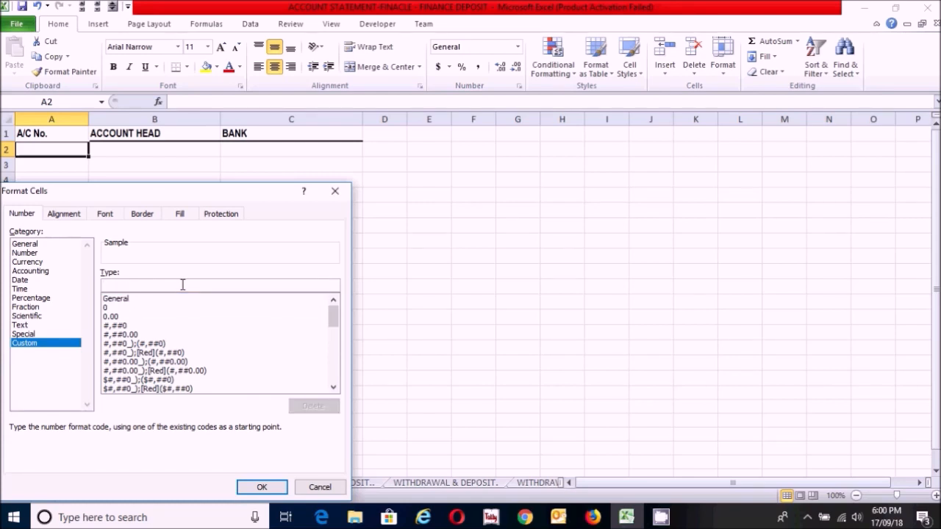
{"action": "type", "text": "\"0"}
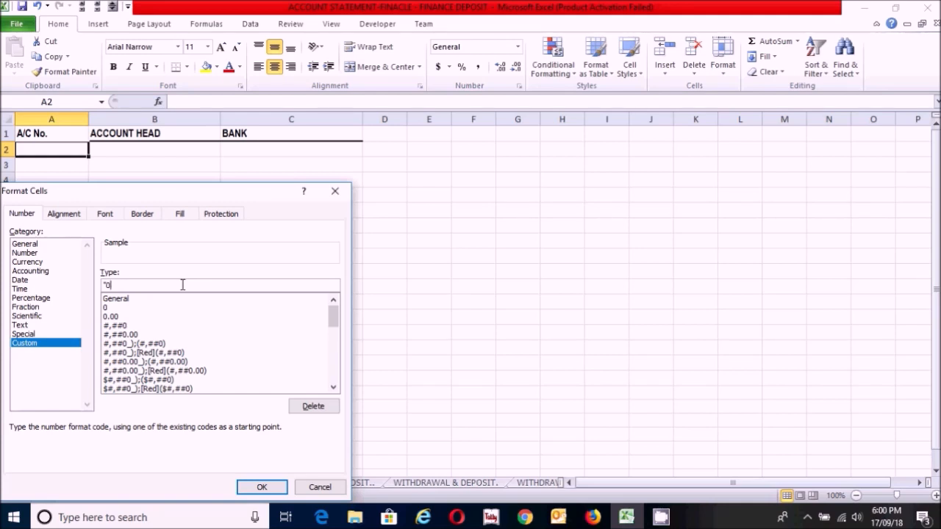
{"action": "type", "text": "\"000"}
{"action": "left_click", "coordinate": [258, 486]}
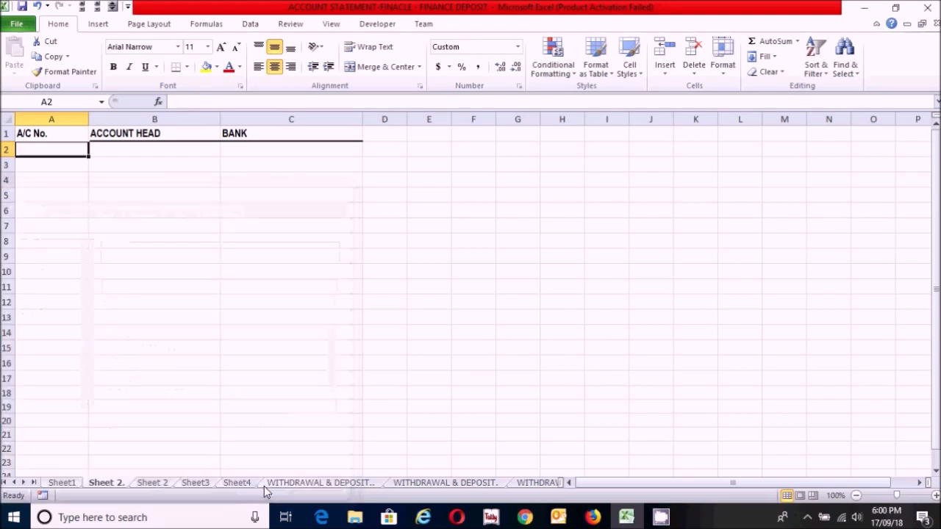
{"action": "left_click_drag", "start_coordinate": [88, 155], "coordinate": [88, 283]}
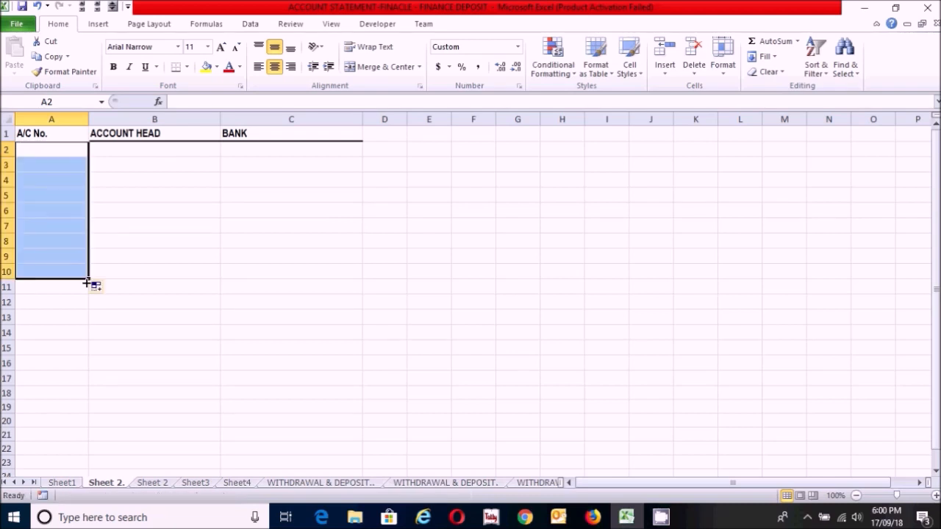
{"action": "left_click", "coordinate": [79, 234]}
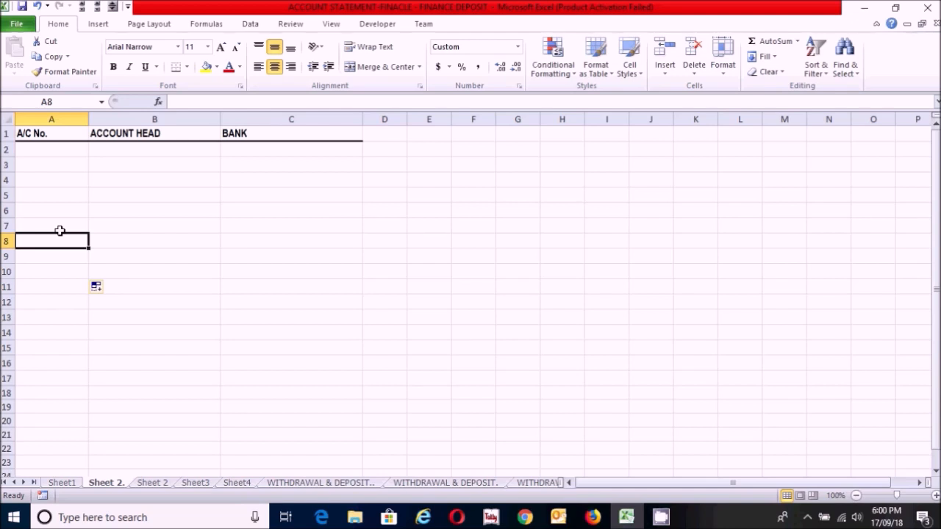
Step: Enter the first account's number in A2 without its leading zero and CASH as its account head in B2
{"action": "left_click", "coordinate": [46, 152]}
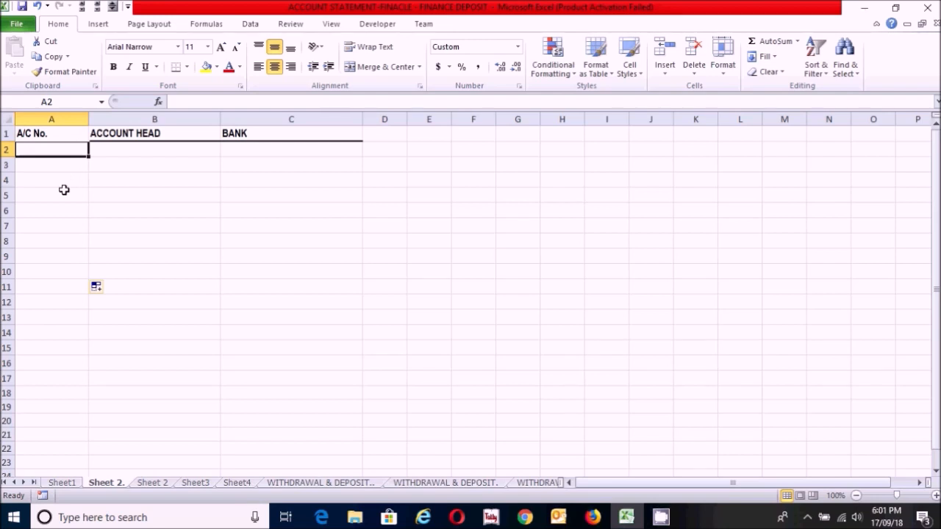
{"action": "key", "text": "Tab"}
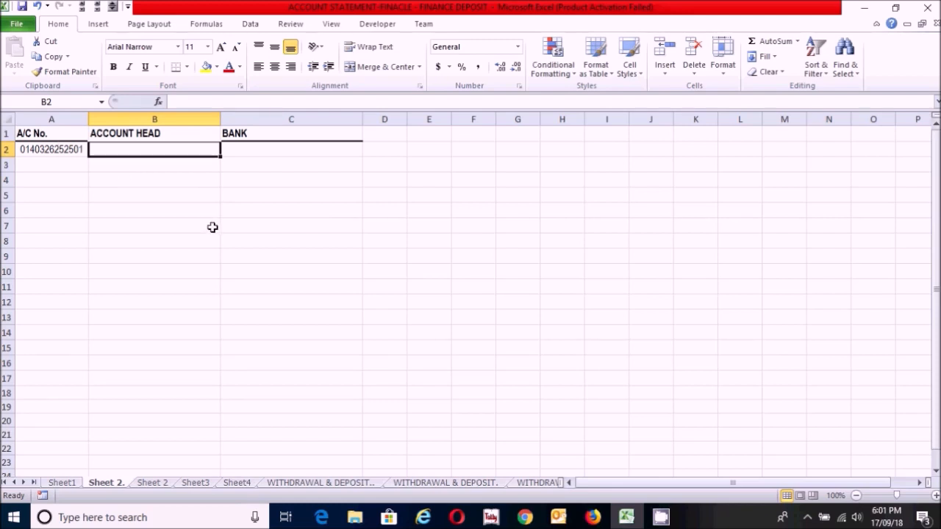
{"action": "type", "text": "CASH"}
{"action": "key", "text": "Tab"}
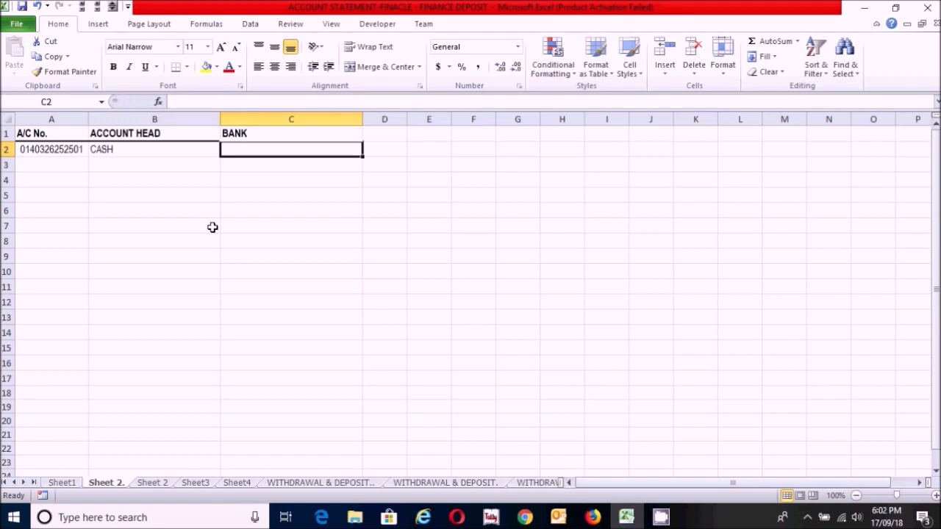
Step: Enter STATE BANK OF INDIA (SBI) as the bank for the CASH account in C2
{"action": "type", "text": "STATE "}
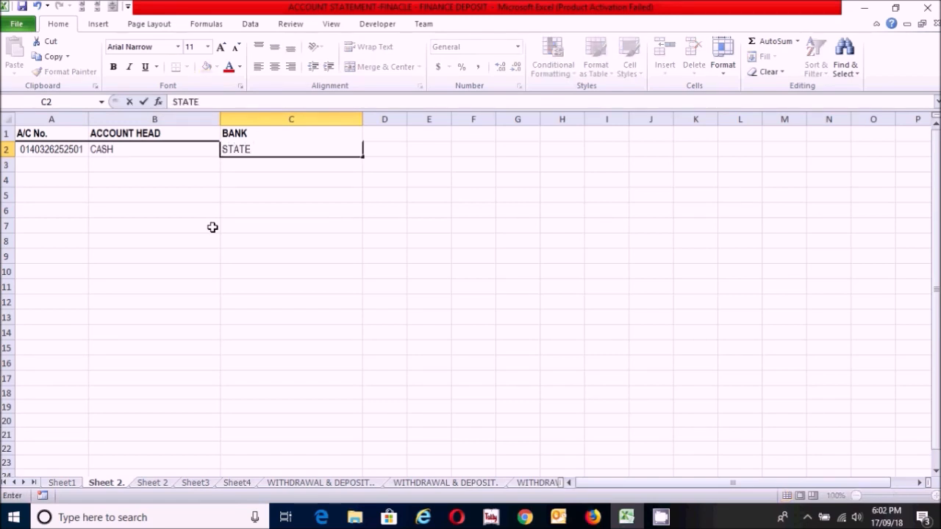
{"action": "type", "text": "BANK OF INDIA"}
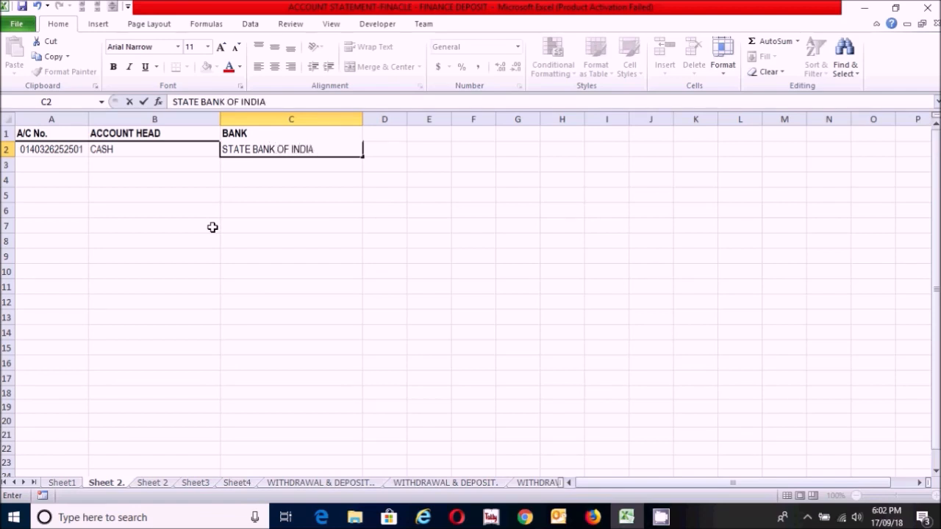
{"action": "type", "text": " (SBI"}
{"action": "key", "text": "BackSpace"}
{"action": "type", "text": "I)"}
{"action": "key", "text": "BackSpace"}
{"action": "key", "text": "BackSpace"}
{"action": "key", "text": "BackSpace"}
{"action": "type", "text": "BI)"}
{"action": "key", "text": "Return"}
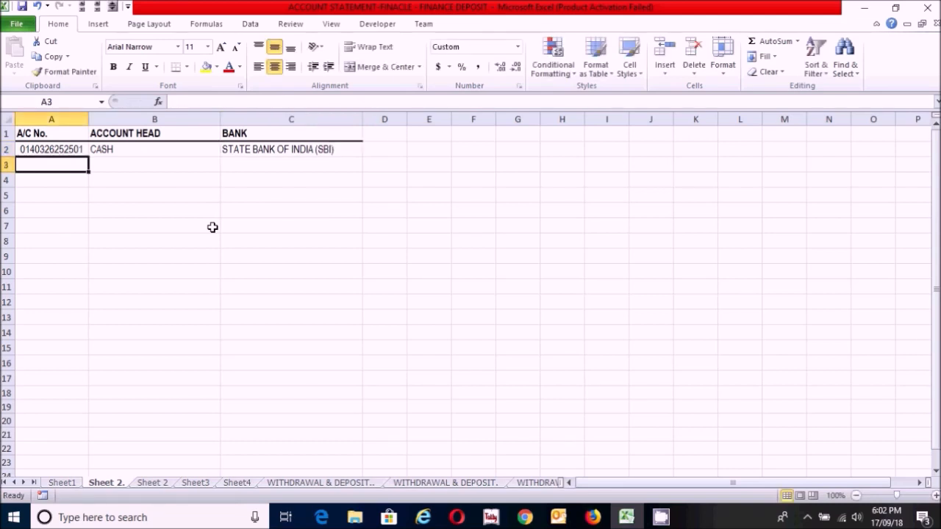
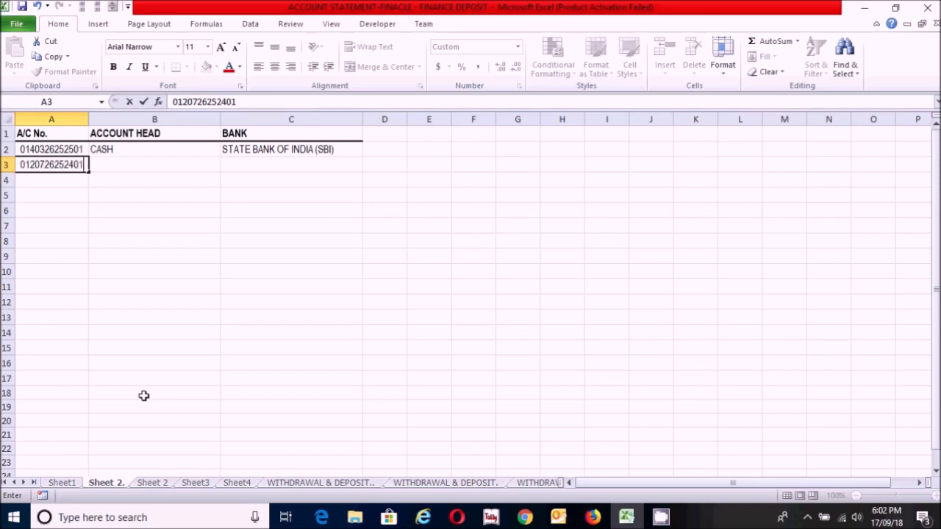
Step: Fill row 3 with the second account's number, the account head SBI BANK and the bank STATE BANK OF INDIA (SBI)
{"action": "key", "text": "Tab"}
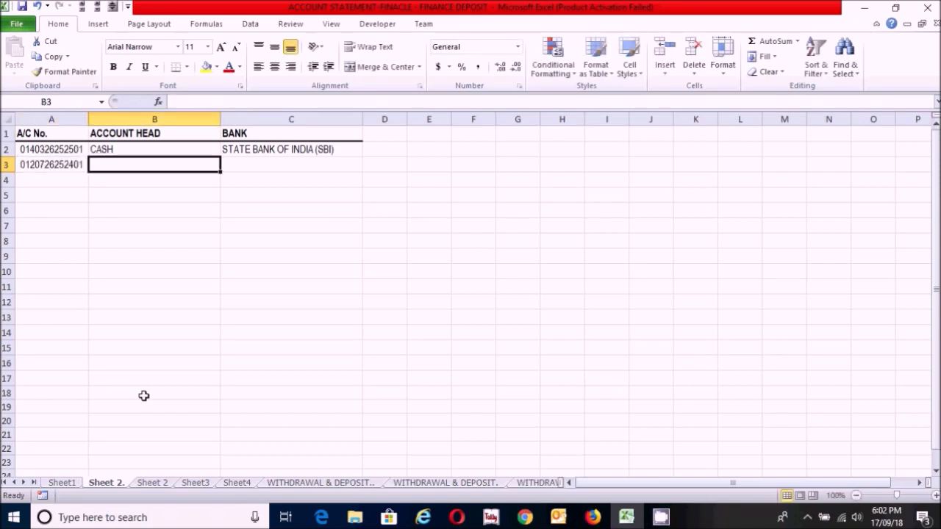
{"action": "type", "text": "SBI BANK"}
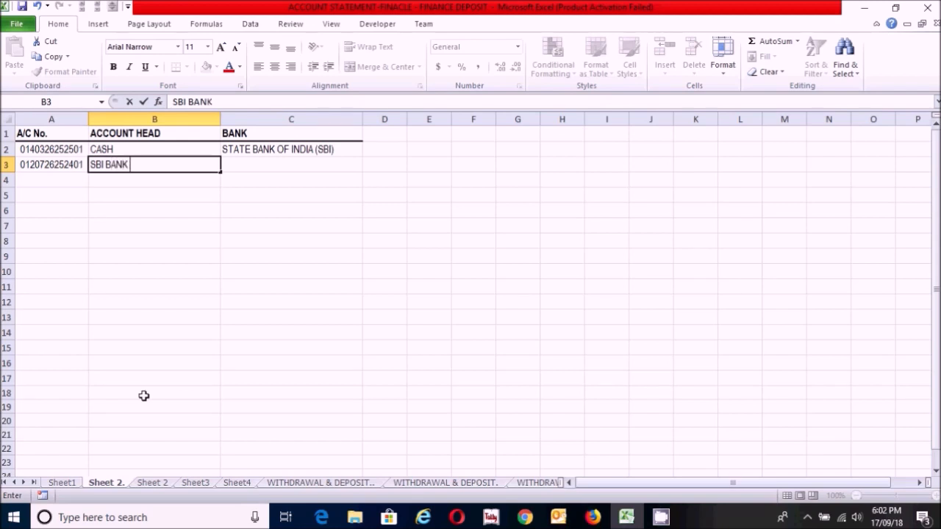
{"action": "key", "text": "Tab"}
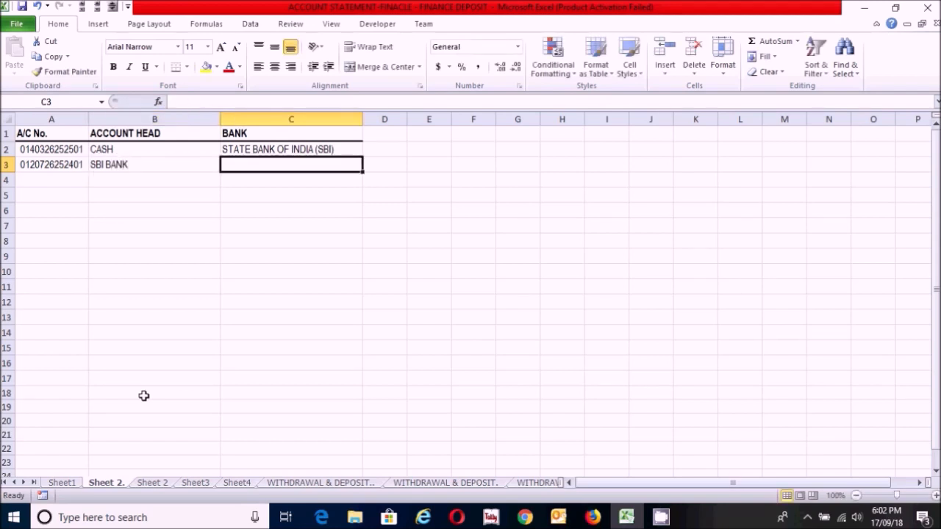
{"action": "type", "text": "STATE BANK OF INDIA (SBI)"}
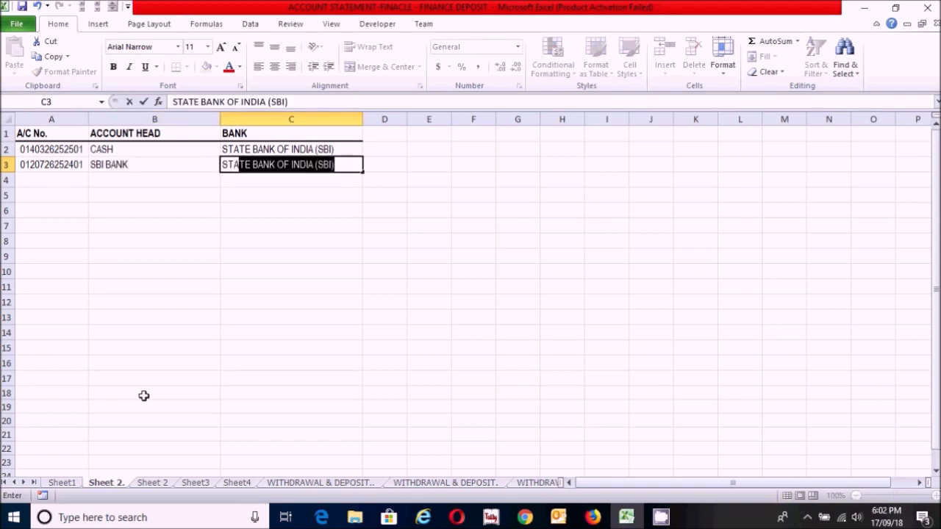
{"action": "key", "text": "Return"}
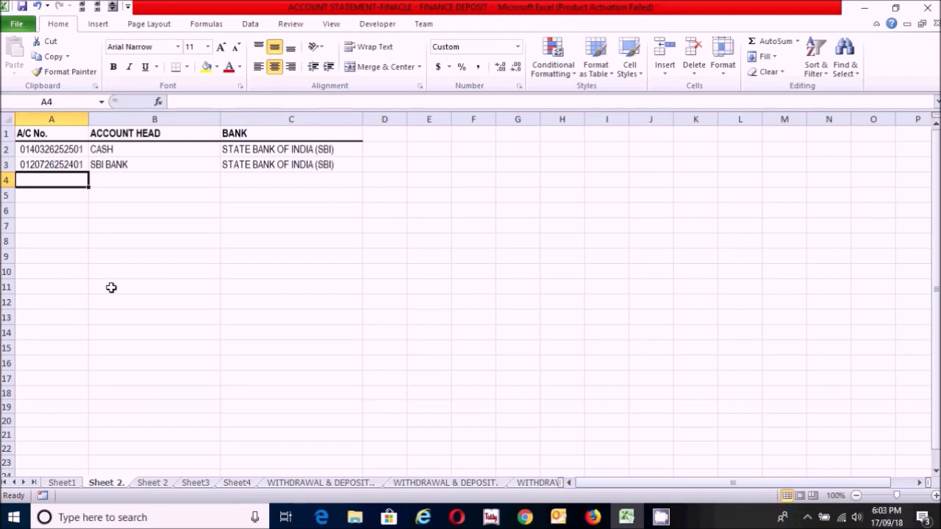
Step: Open the prepared "Sheet 2" worksheet and review its completed list of account numbers, holders and banks
{"action": "left_click", "coordinate": [153, 484]}
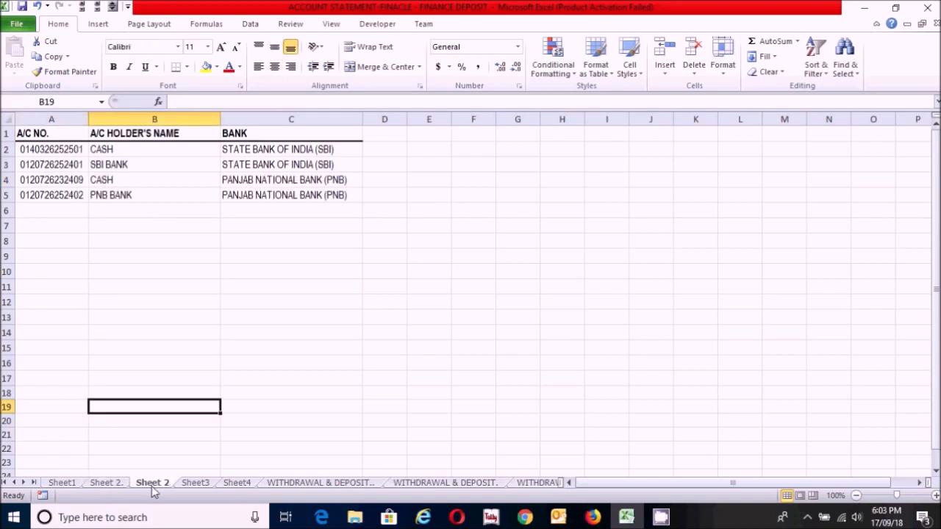
{"action": "left_click", "coordinate": [116, 270]}
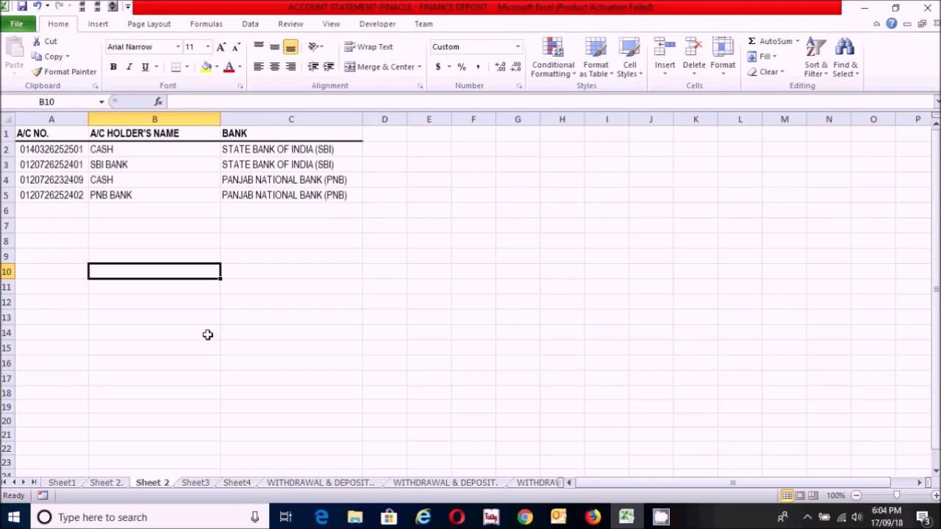
Step: Open Sheet3 and review the question listing the company's August 2018 banking transactions and the required bank account statement
{"action": "left_click", "coordinate": [193, 483]}
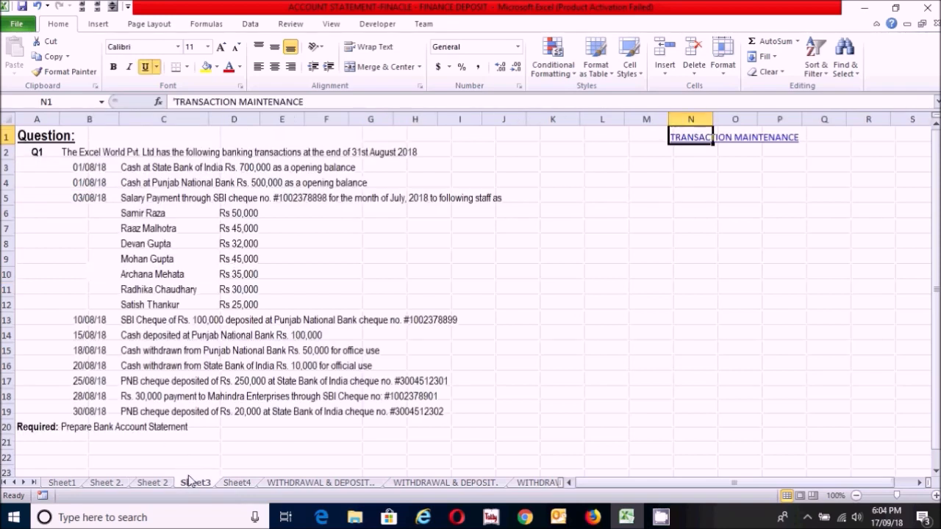
{"action": "left_click", "coordinate": [196, 410]}
{"action": "left_click", "coordinate": [426, 442]}
{"action": "left_click", "coordinate": [515, 409]}
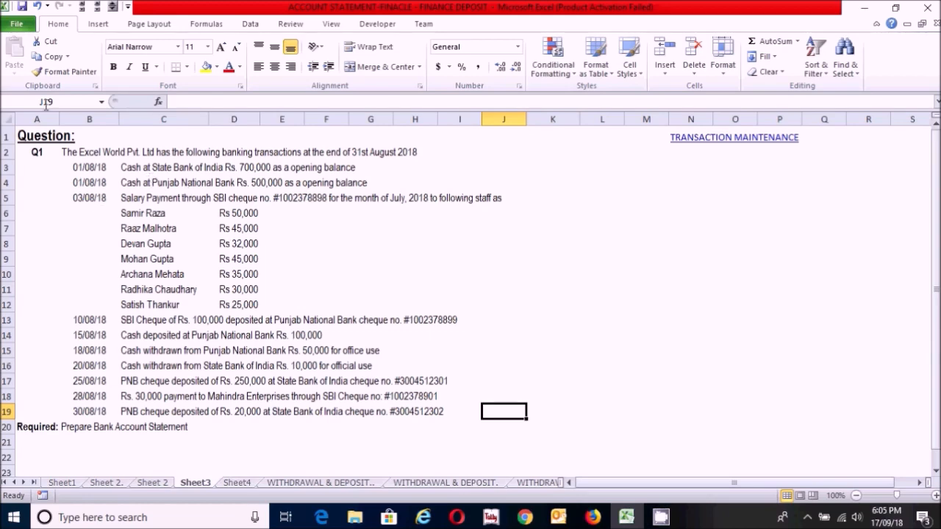
{"action": "left_click_drag", "start_coordinate": [27, 134], "coordinate": [471, 427]}
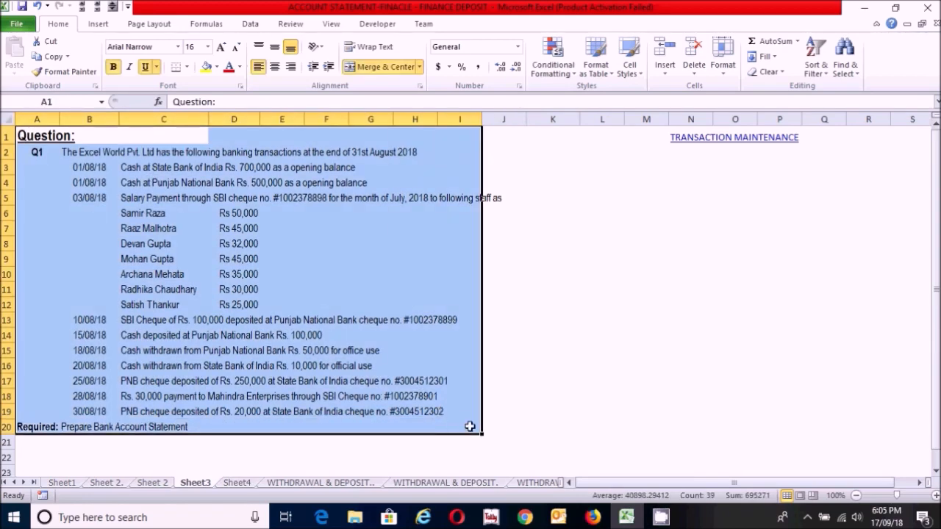
{"action": "left_click", "coordinate": [563, 427]}
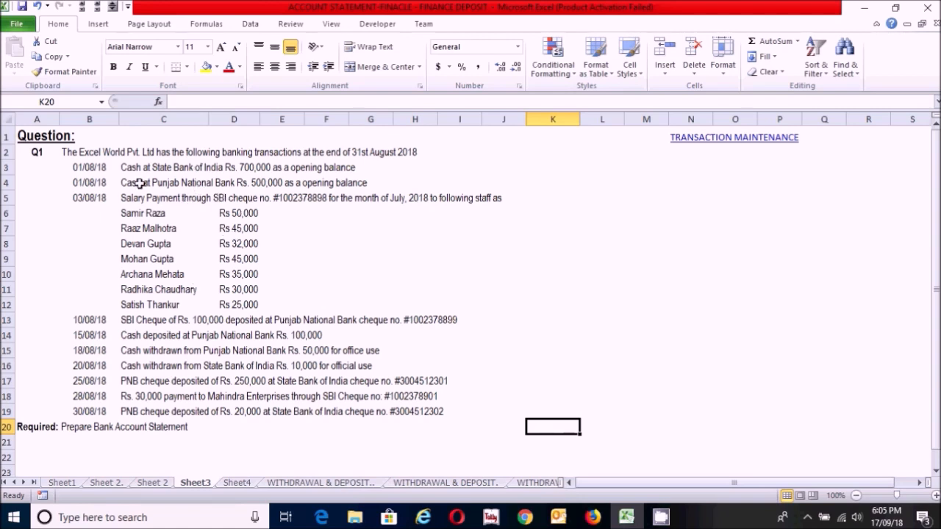
Step: Examine the two 01/08/18 opening balance entries in the question and the opening balance table on Sheet4
{"action": "left_click_drag", "start_coordinate": [86, 168], "coordinate": [385, 183]}
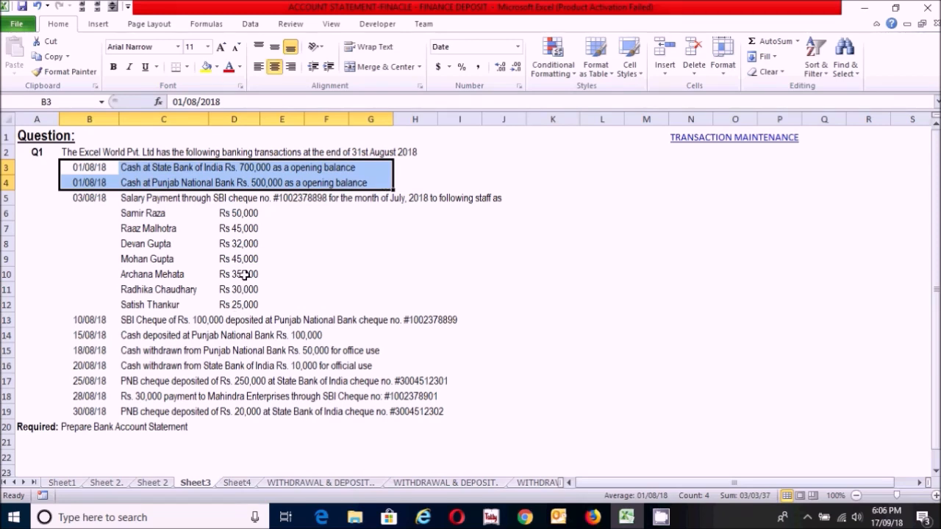
{"action": "left_click", "coordinate": [195, 275]}
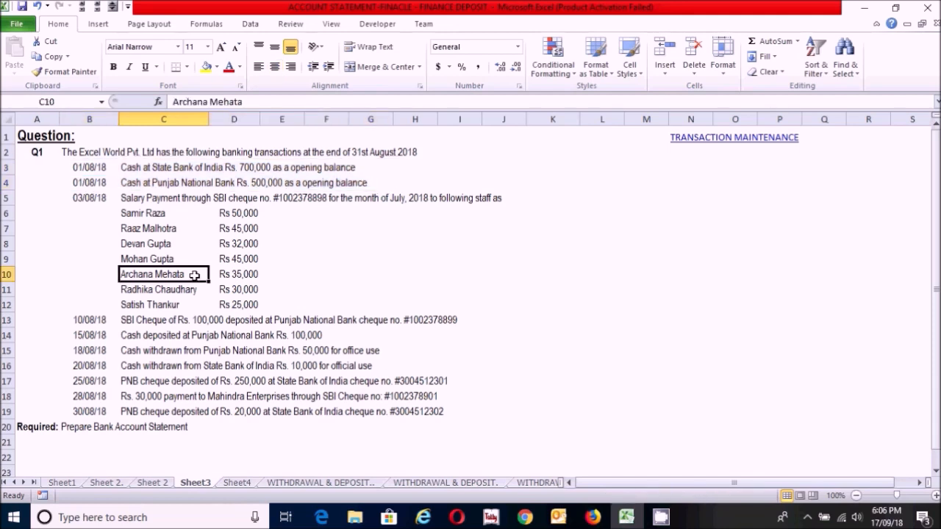
{"action": "left_click_drag", "start_coordinate": [107, 168], "coordinate": [366, 172]}
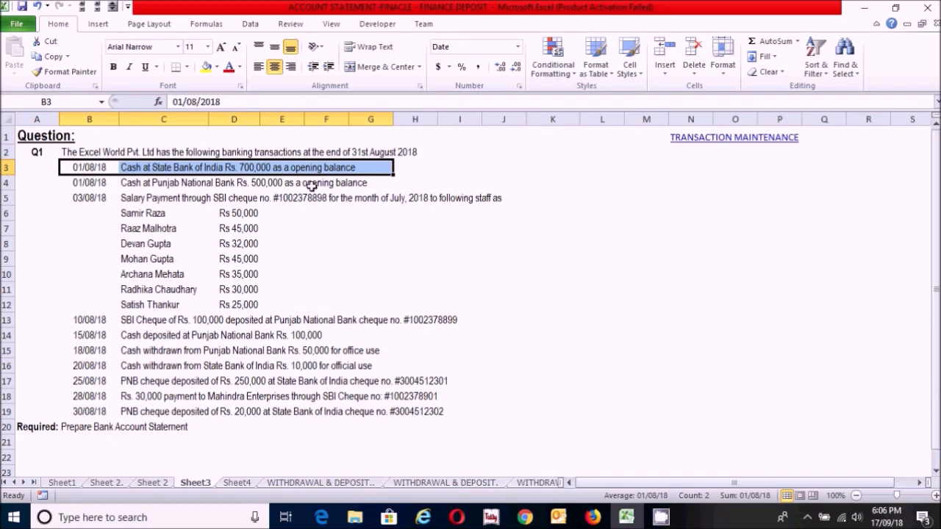
{"action": "left_click", "coordinate": [292, 287]}
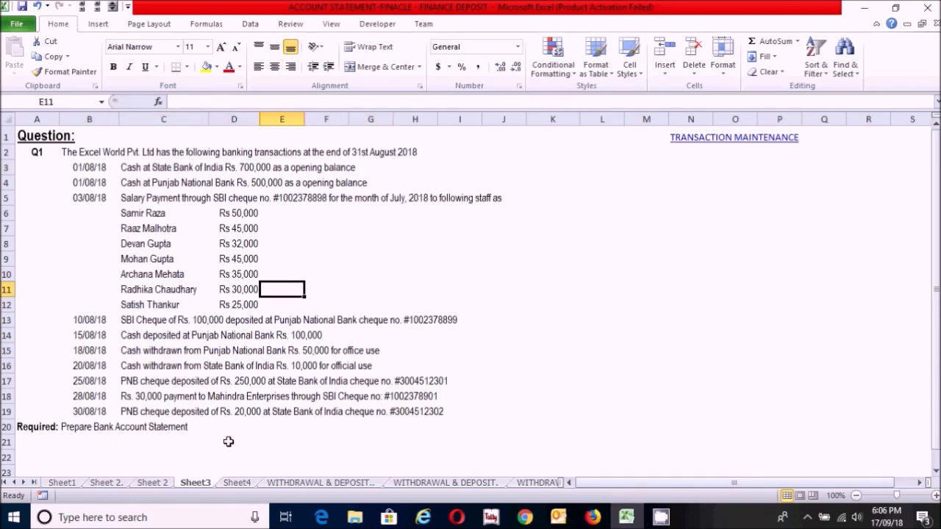
{"action": "left_click", "coordinate": [237, 482]}
{"action": "left_click", "coordinate": [263, 363]}
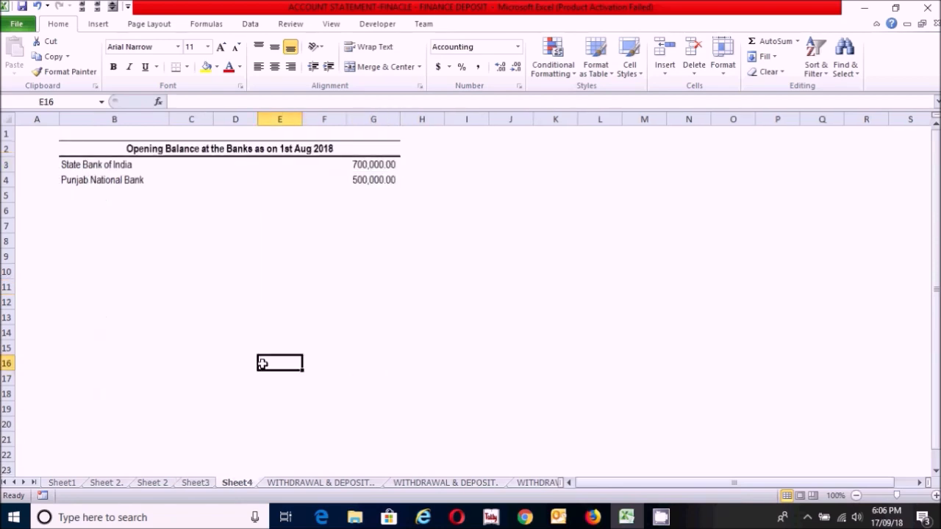
{"action": "left_click", "coordinate": [229, 275]}
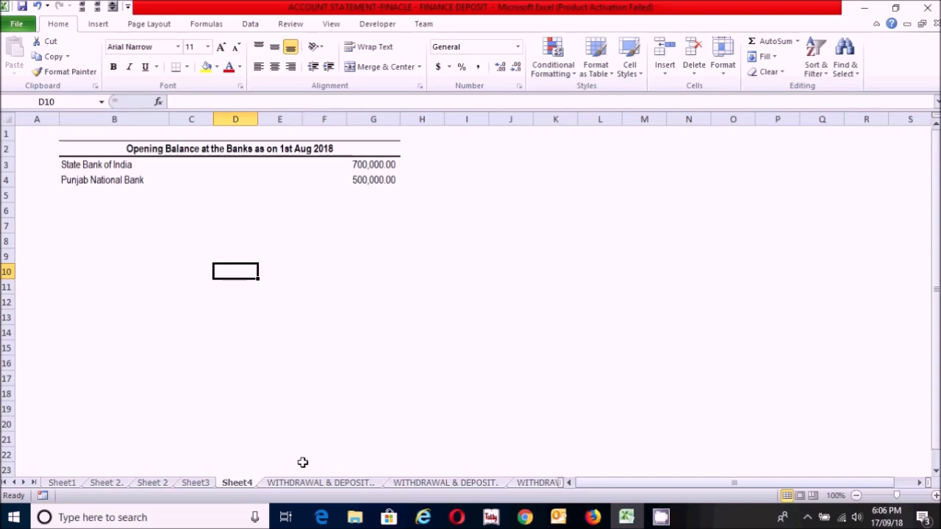
Step: Open the first "WITHDRAWAL & DEPOSIT" worksheet and review the debit, credit, narration, description, status and date columns of the TRANSACTION MAINTENANCE table
{"action": "left_click", "coordinate": [288, 482]}
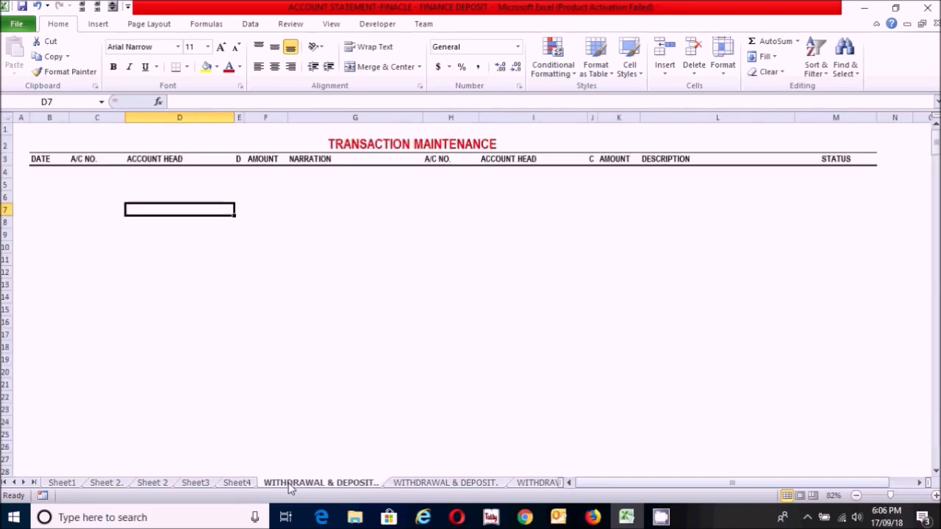
{"action": "left_click", "coordinate": [272, 336]}
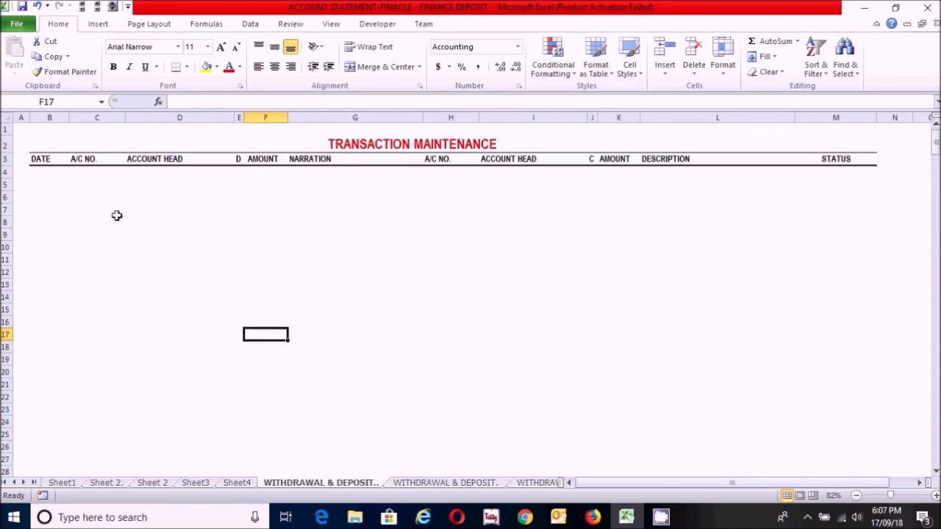
{"action": "left_click_drag", "start_coordinate": [86, 160], "coordinate": [254, 335]}
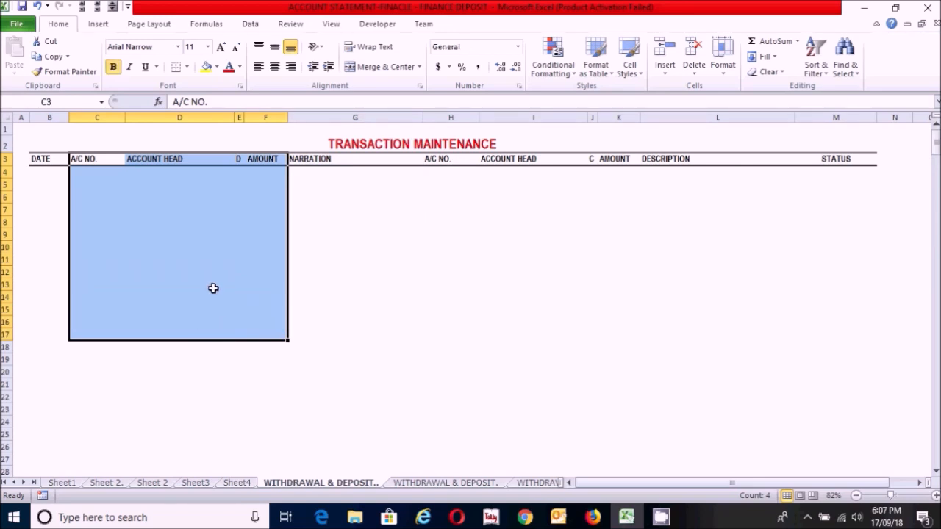
{"action": "left_click_drag", "start_coordinate": [429, 159], "coordinate": [632, 361]}
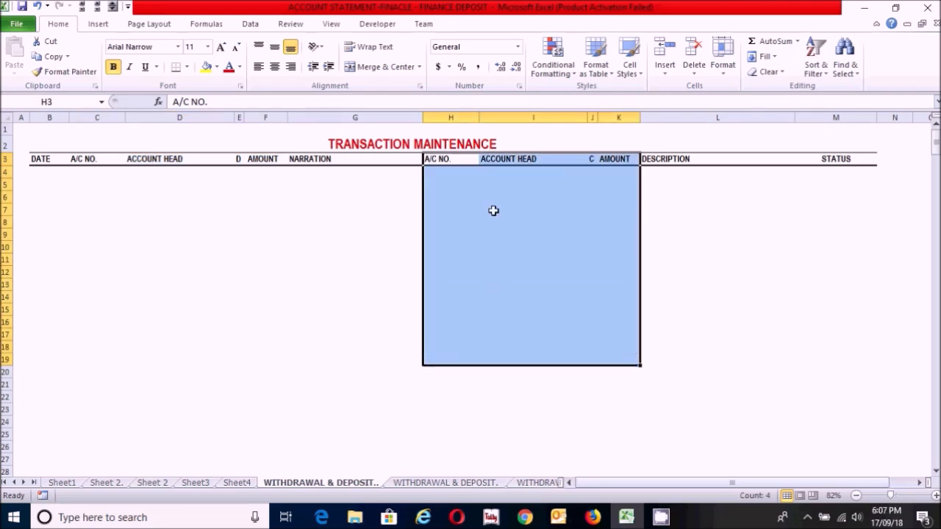
{"action": "left_click_drag", "start_coordinate": [309, 158], "coordinate": [331, 340]}
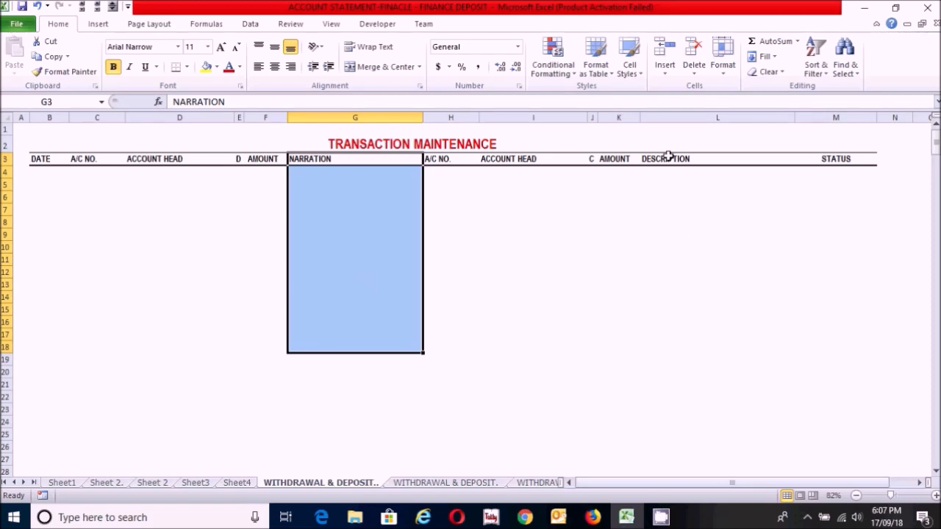
{"action": "left_click_drag", "start_coordinate": [668, 158], "coordinate": [682, 334]}
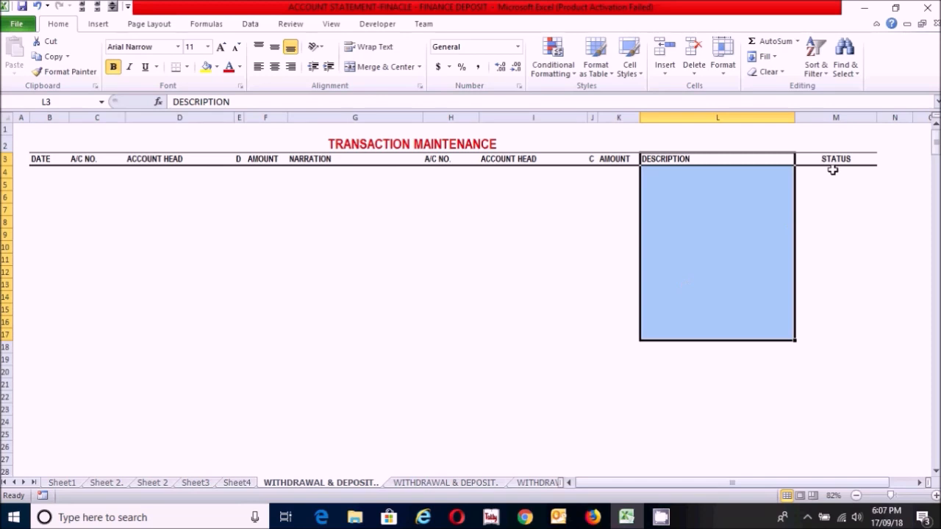
{"action": "left_click_drag", "start_coordinate": [831, 154], "coordinate": [824, 365]}
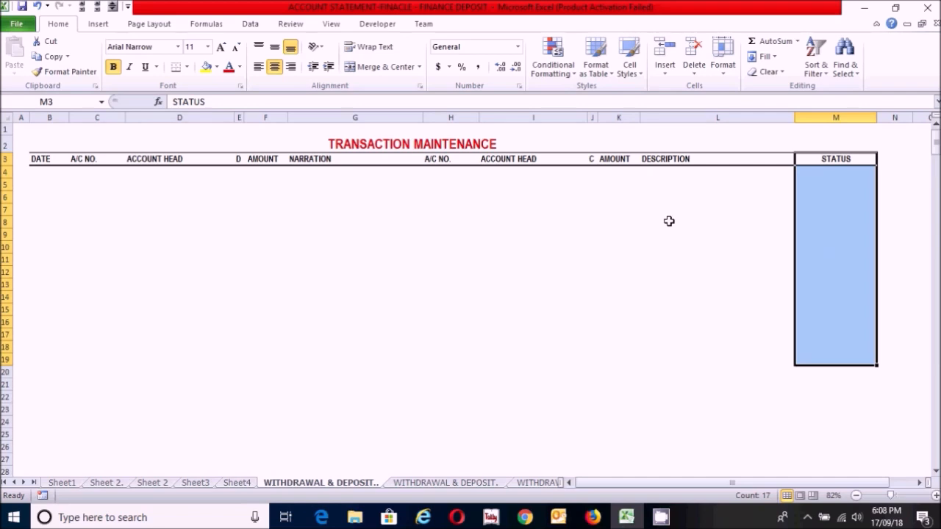
{"action": "left_click_drag", "start_coordinate": [40, 157], "coordinate": [47, 383]}
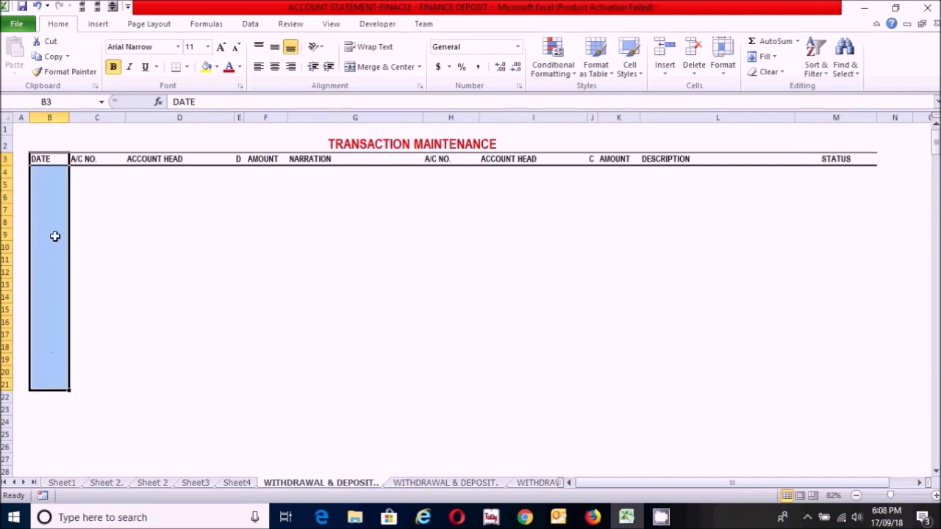
{"action": "left_click", "coordinate": [99, 239]}
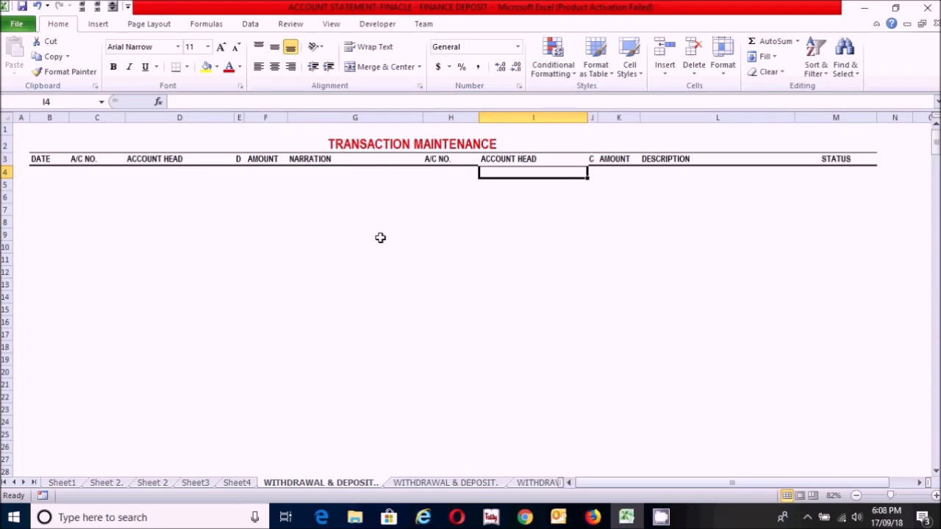
Step: Begin the debit-side ACCOUNT HEAD formula in D4 with IFERROR around an IF that returns blank when C4 is empty
{"action": "left_click", "coordinate": [142, 173]}
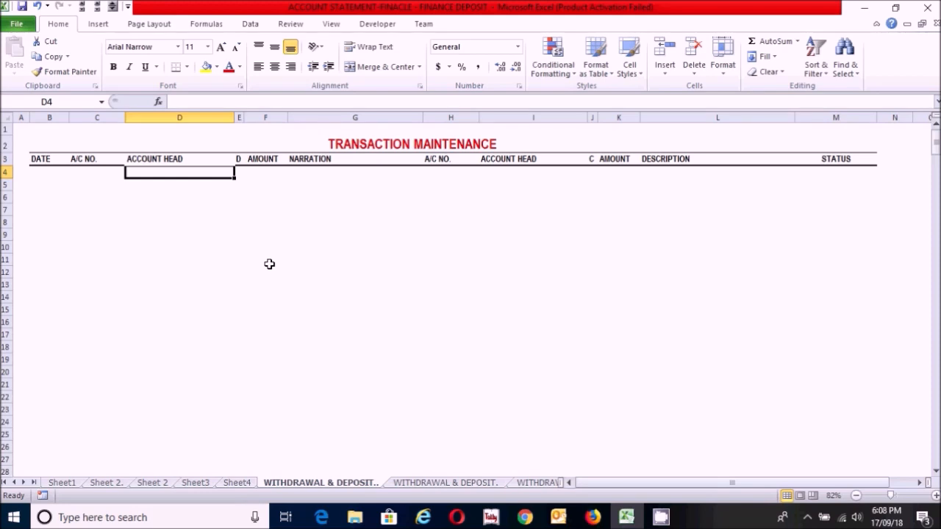
{"action": "type", "text": "=IFE"}
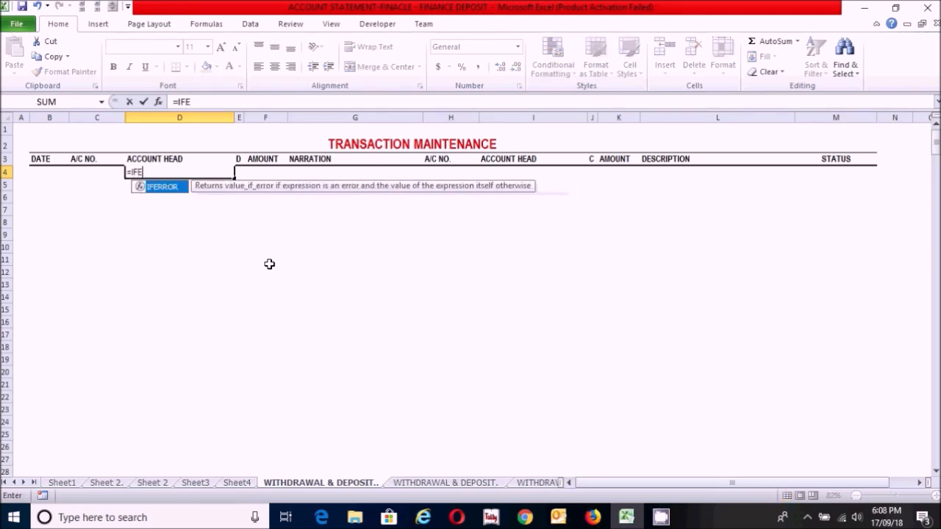
{"action": "double_click", "coordinate": [162, 188]}
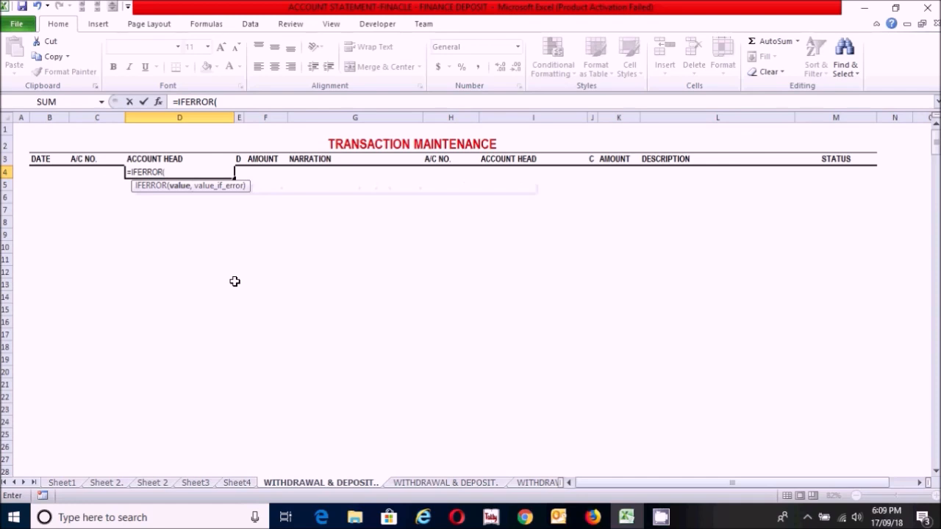
{"action": "type", "text": "IF"}
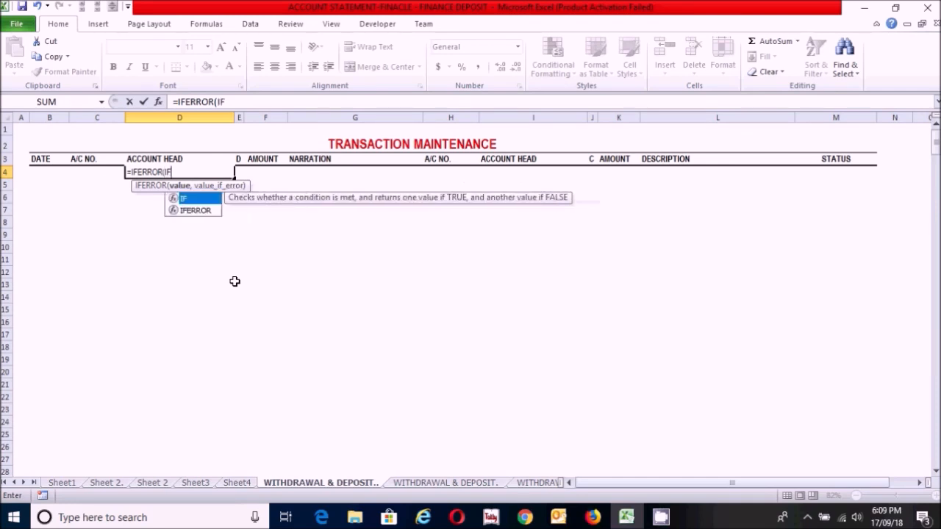
{"action": "double_click", "coordinate": [197, 199]}
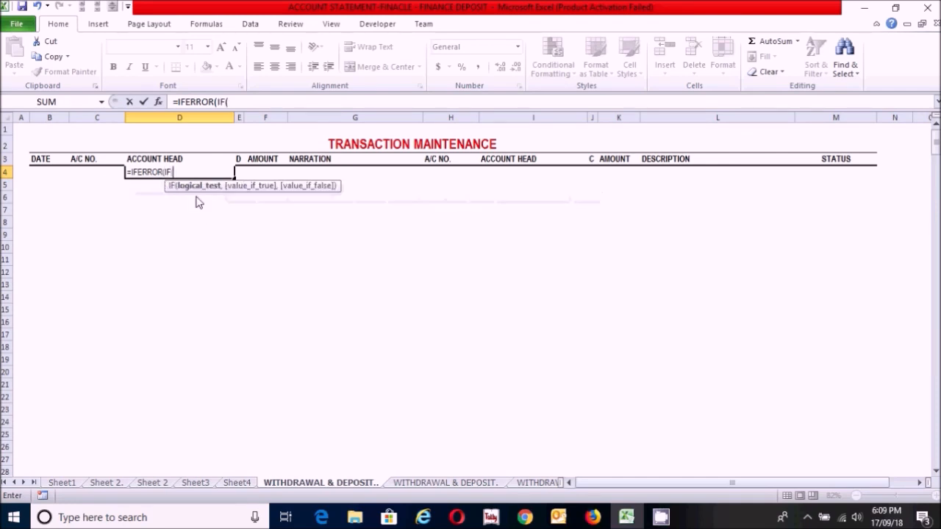
{"action": "left_click", "coordinate": [90, 174]}
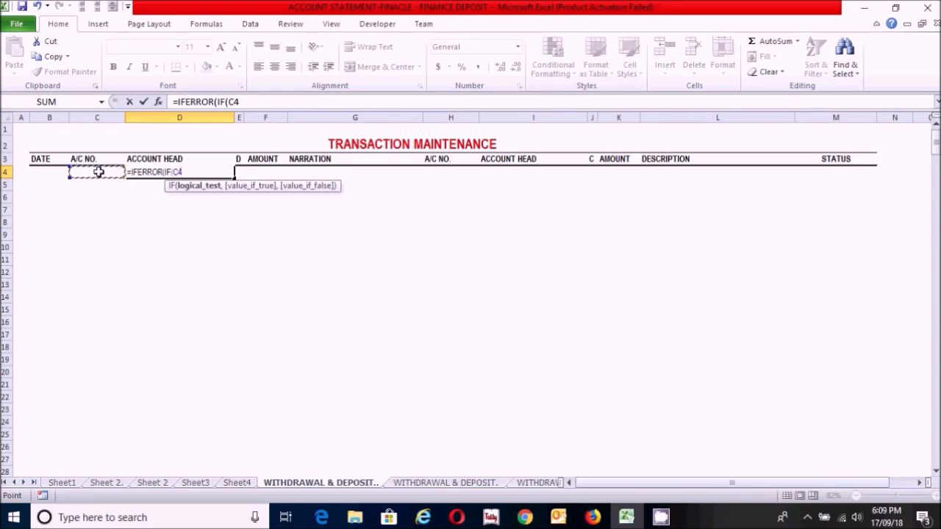
{"action": "type", "text": "=\"\","}
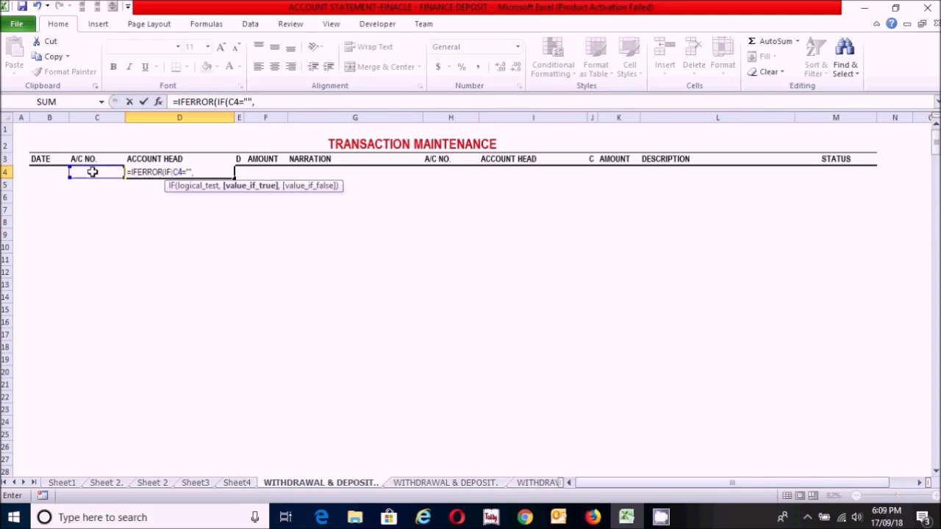
{"action": "type", "text": "\"\","}
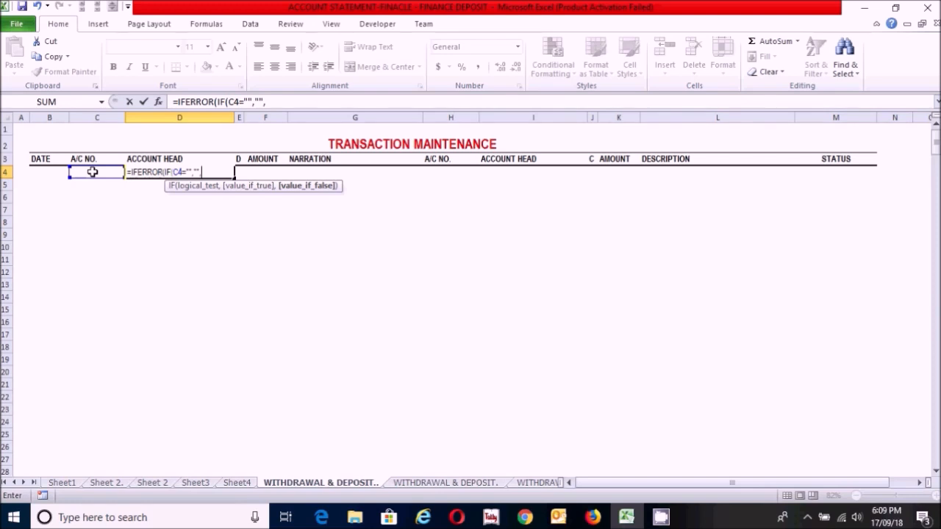
{"action": "type", "text": "VLOO"}
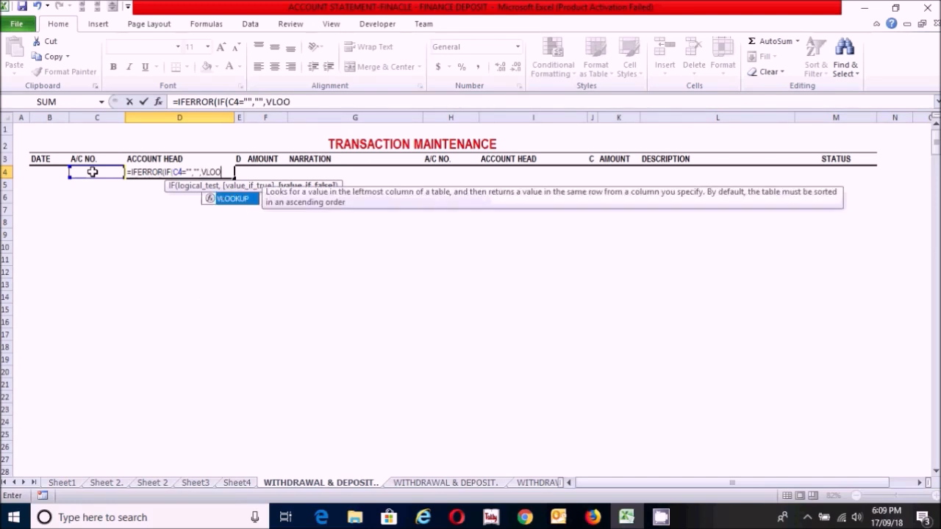
Step: Add a VLOOKUP as the IF's false value, looking up C4 in the absolute range $A$2:$C$5 of the account list on 'Sheet 2'
{"action": "double_click", "coordinate": [236, 199]}
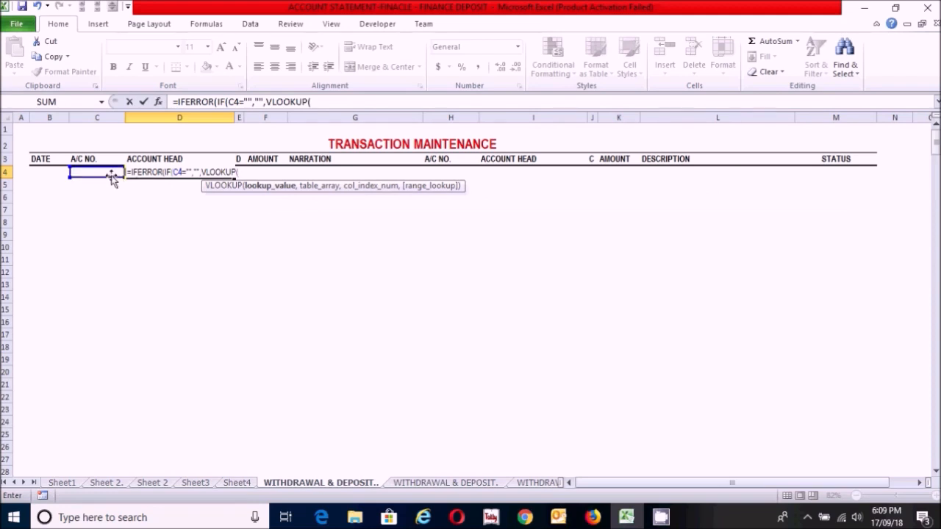
{"action": "left_click", "coordinate": [98, 170]}
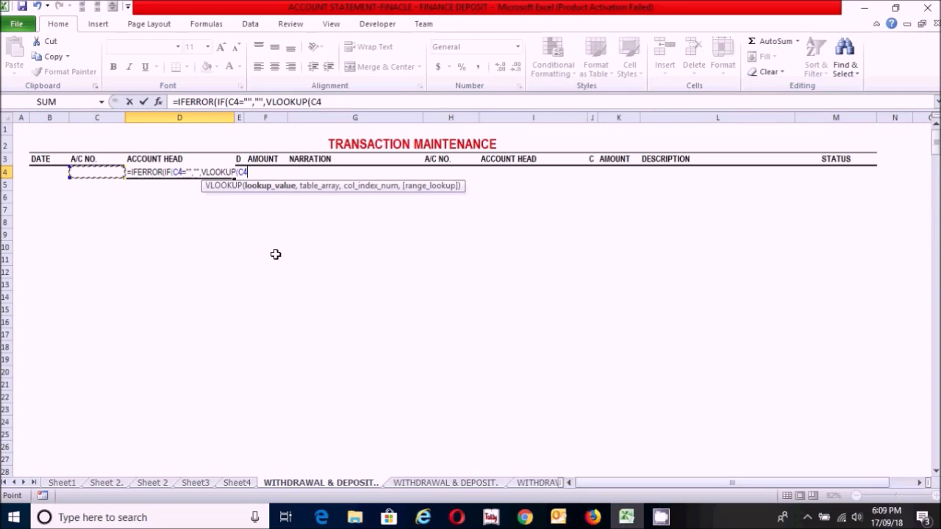
{"action": "type", "text": ","}
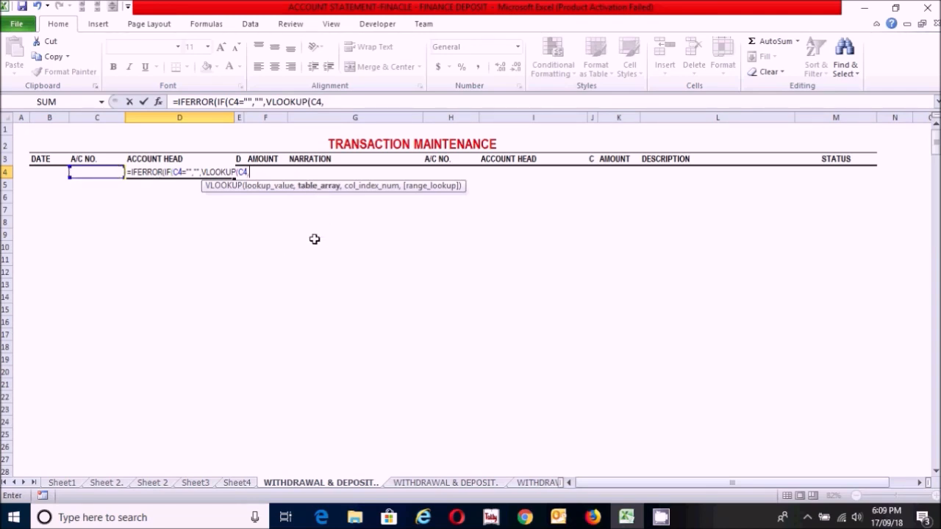
{"action": "left_click", "coordinate": [154, 483]}
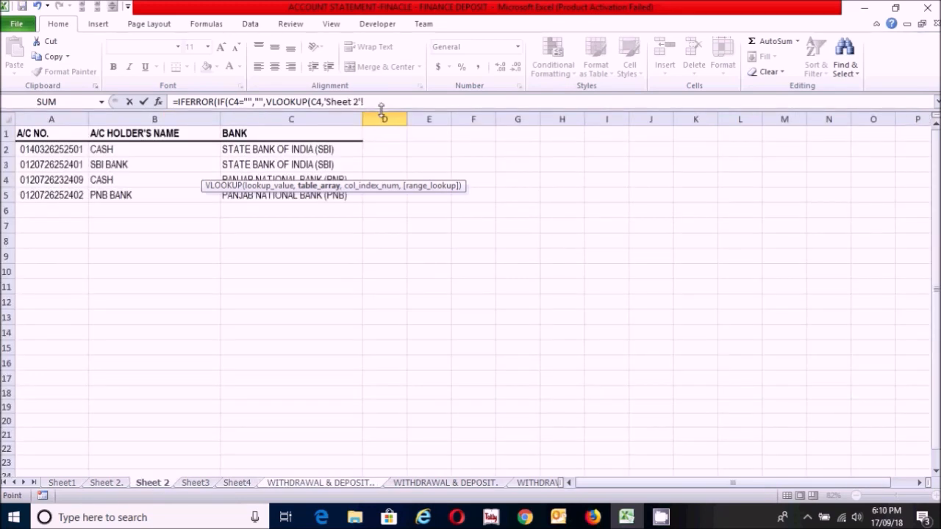
{"action": "left_click", "coordinate": [52, 150]}
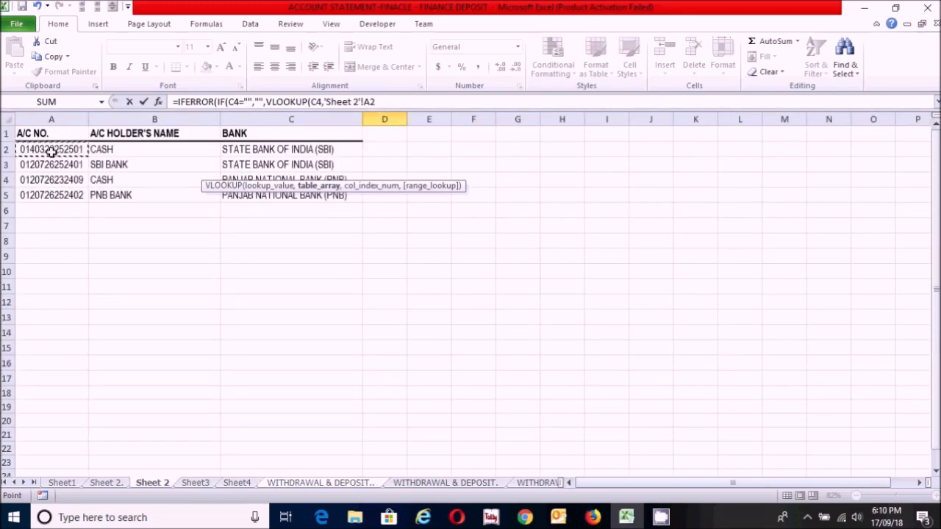
{"action": "left_click_drag", "start_coordinate": [52, 151], "coordinate": [265, 197]}
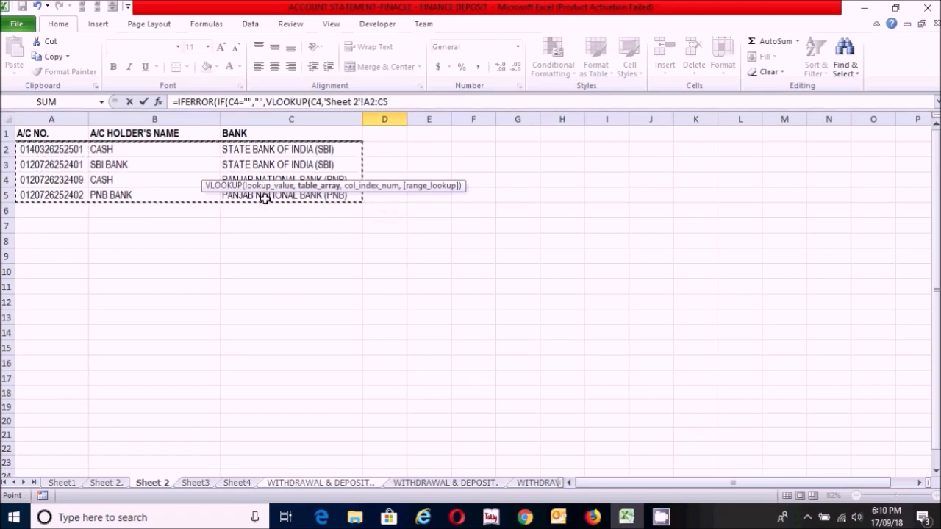
{"action": "key", "text": "F4"}
{"action": "type", "text": ","}
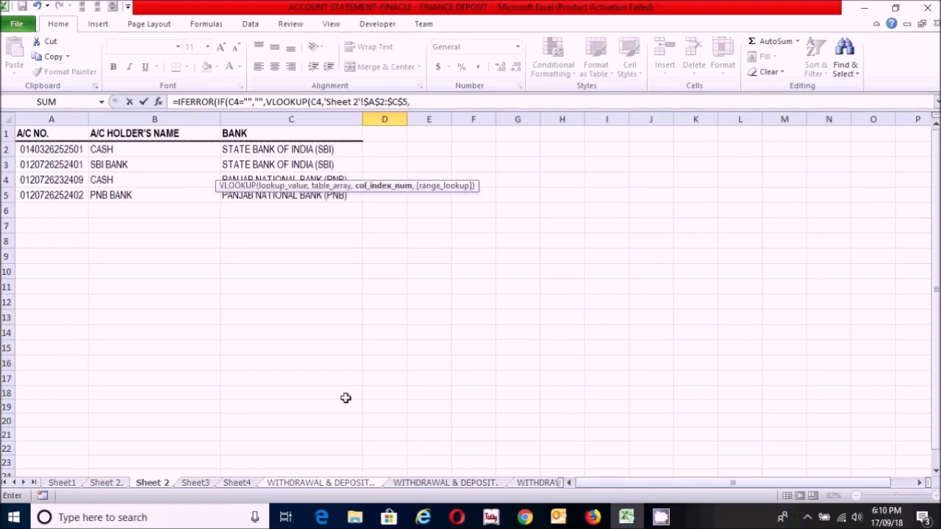
Step: Complete the VLOOKUP with column index 2 and an exact match (FALSE), and close its parenthesis
{"action": "type", "text": "2,"}
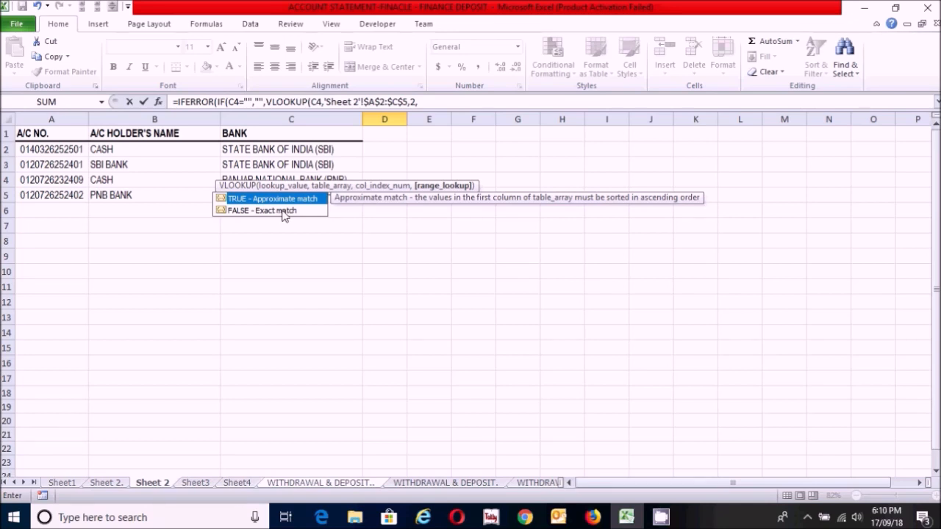
{"action": "double_click", "coordinate": [284, 211]}
{"action": "key", "text": "Return"}
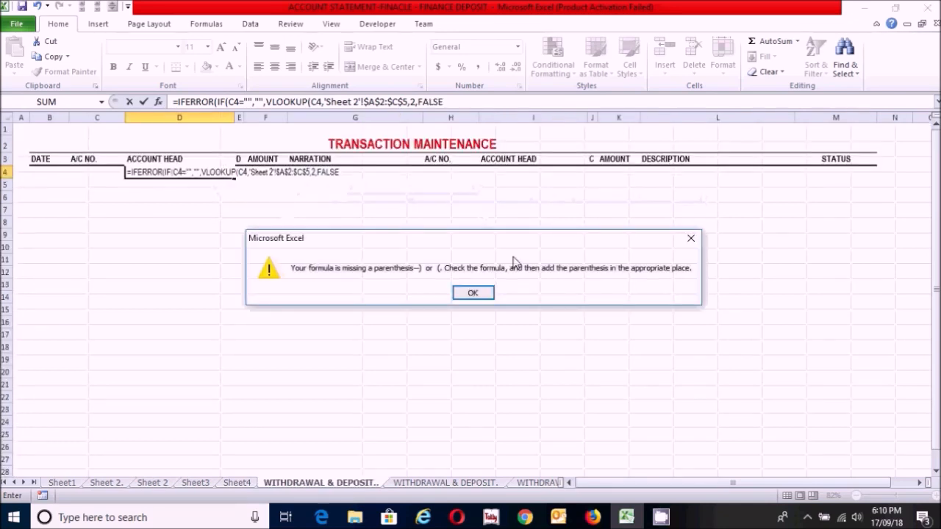
{"action": "left_click", "coordinate": [472, 293]}
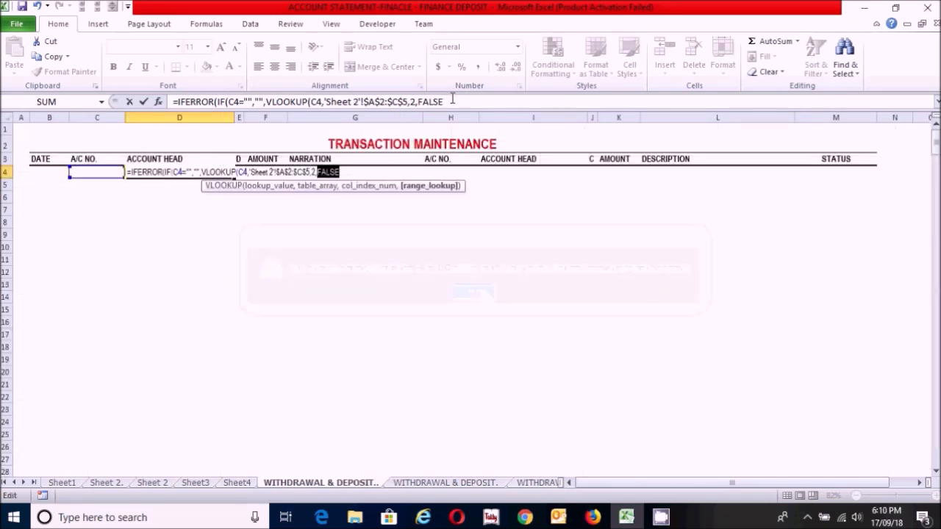
{"action": "left_click", "coordinate": [346, 172]}
{"action": "type", "text": ")"}
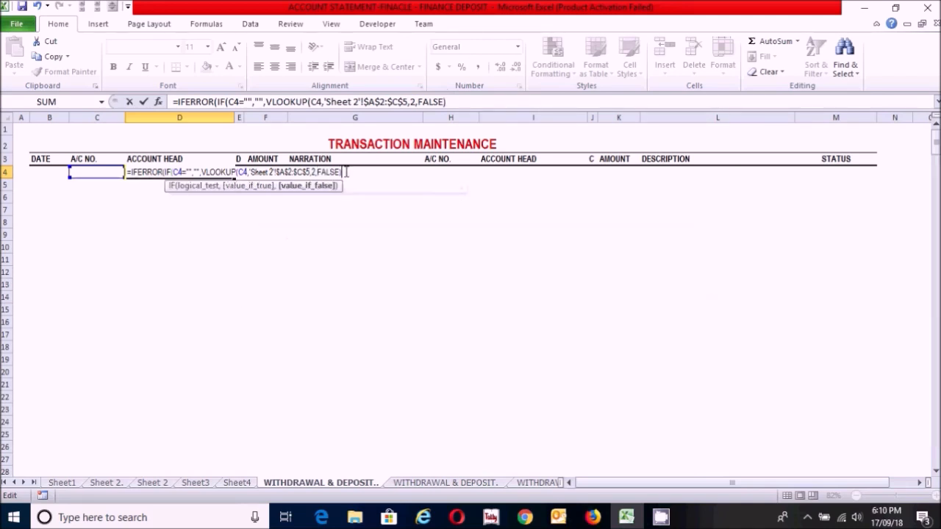
{"action": "type", "text": ","}
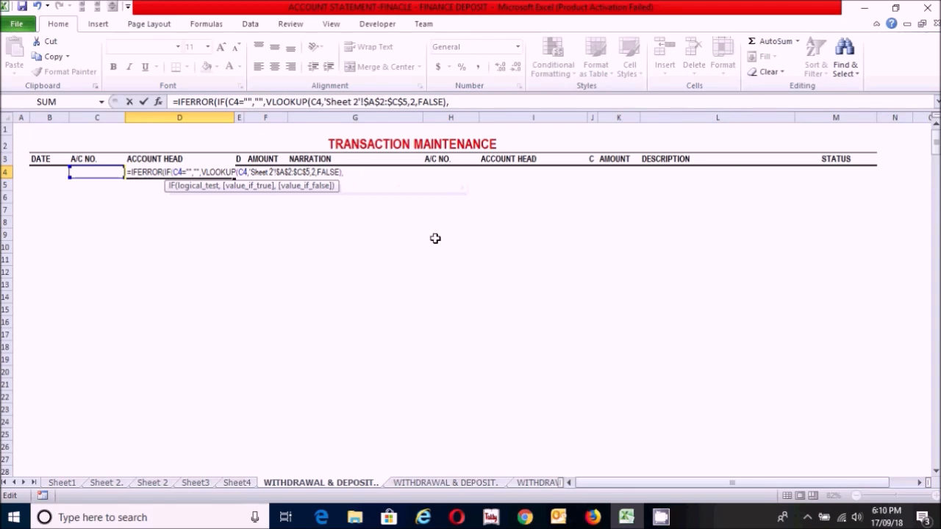
{"action": "type", "text": "\""}
{"action": "type", "text": "ACCO"}
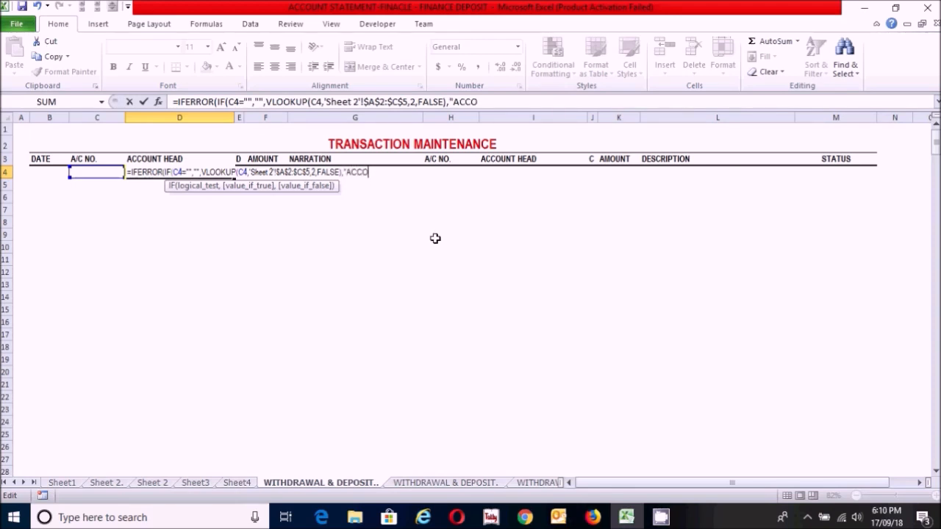
{"action": "type", "text": "UNT DEOS"}
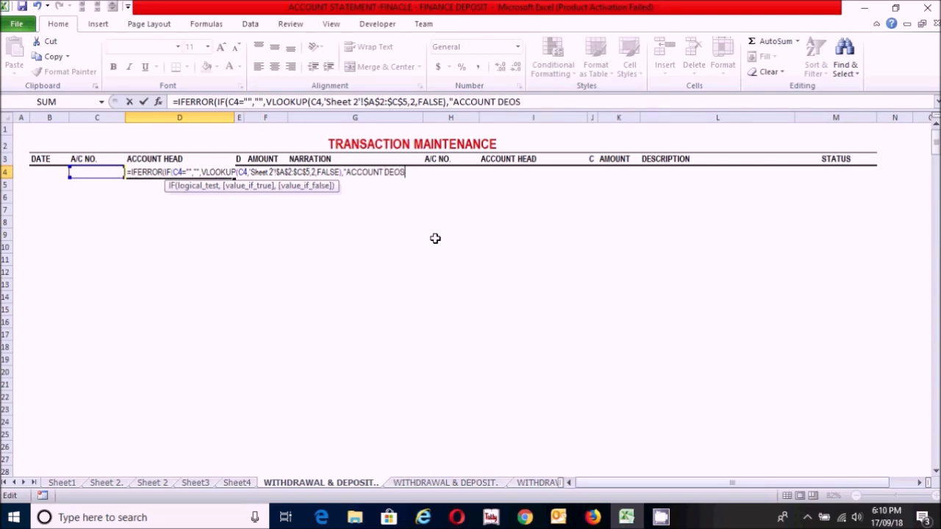
Step: Add "ACCOUNT DOES NOT EXITS" to the D4 formula as the IFERROR fallback text
{"action": "key", "text": "BackSpace"}
{"action": "key", "text": "BackSpace"}
{"action": "key", "text": "BackSpace"}
{"action": "type", "text": "OES NOT"}
{"action": "type", "text": " EXI"}
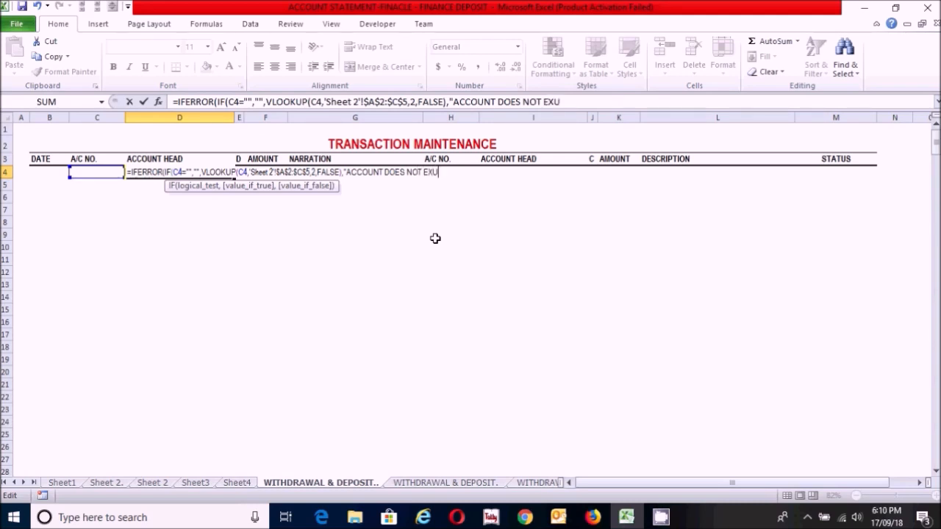
{"action": "key", "text": "BackSpace"}
{"action": "type", "text": "ITS\""}
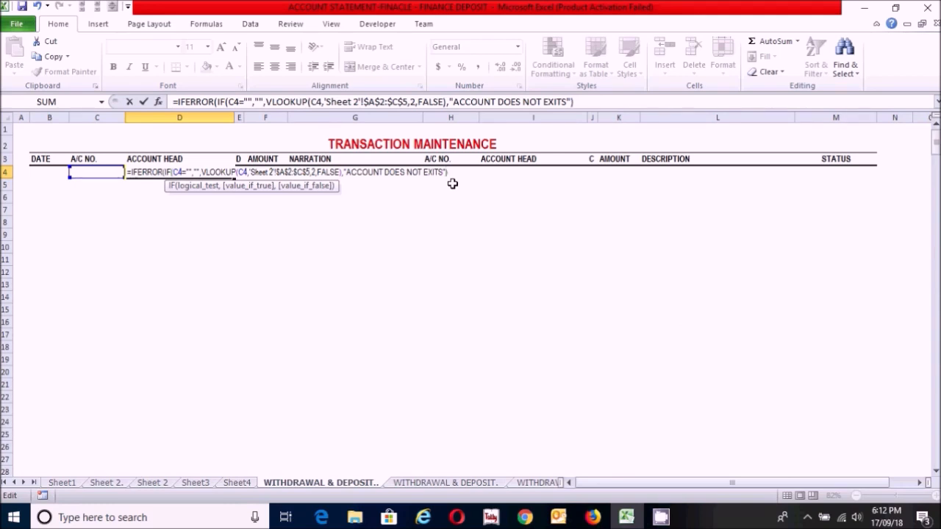
Step: Close the IF's parenthesis before the fallback text, enter the D4 formula and fill it down to D26
{"action": "left_click", "coordinate": [342, 172]}
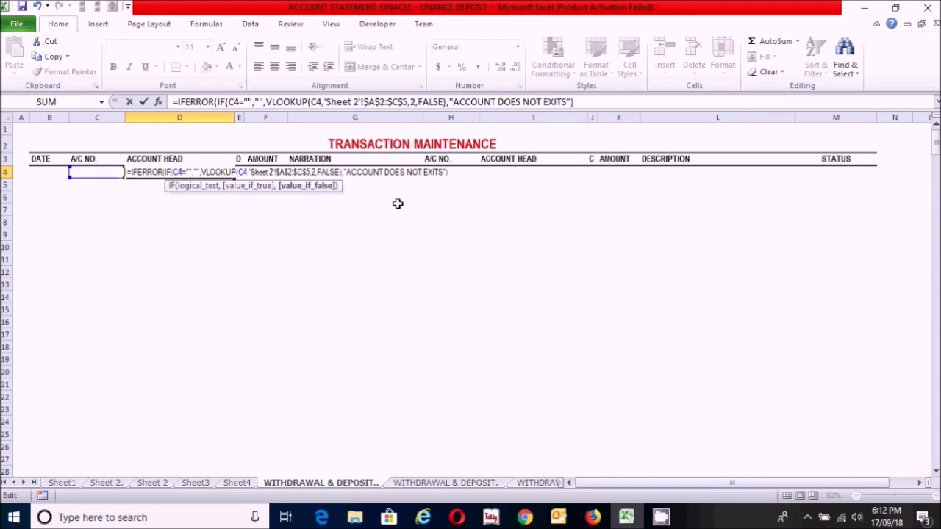
{"action": "type", "text": ")"}
{"action": "left_click", "coordinate": [458, 171]}
{"action": "key", "text": "Return"}
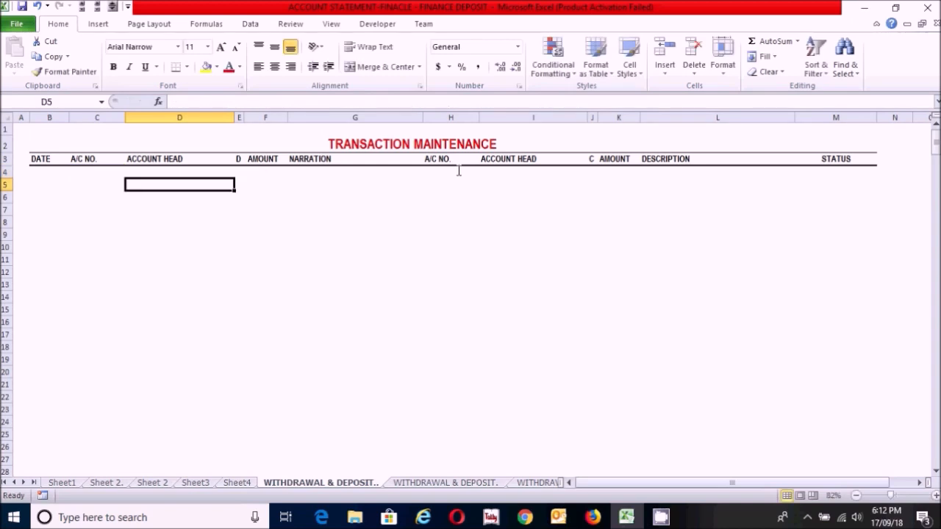
{"action": "key", "text": "Up"}
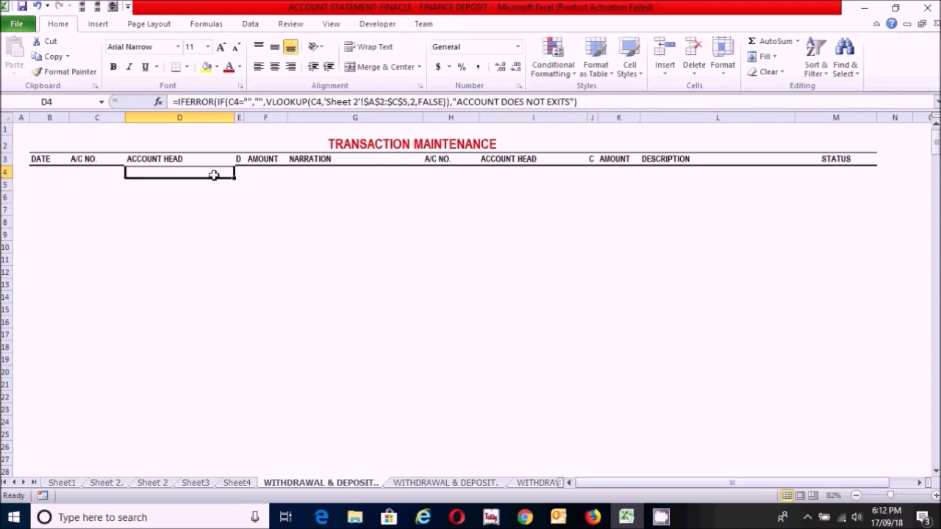
{"action": "left_click_drag", "start_coordinate": [234, 176], "coordinate": [210, 445]}
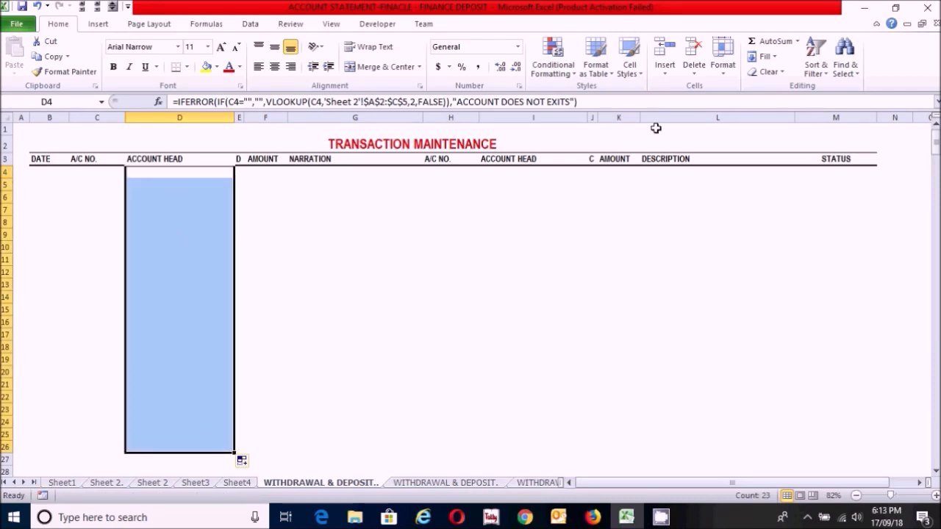
Step: Create a formula-based conditional formatting rule for D4:D26 with the condition =$D4="ACCOUNT DOES NOT EXITS"
{"action": "left_click", "coordinate": [574, 74]}
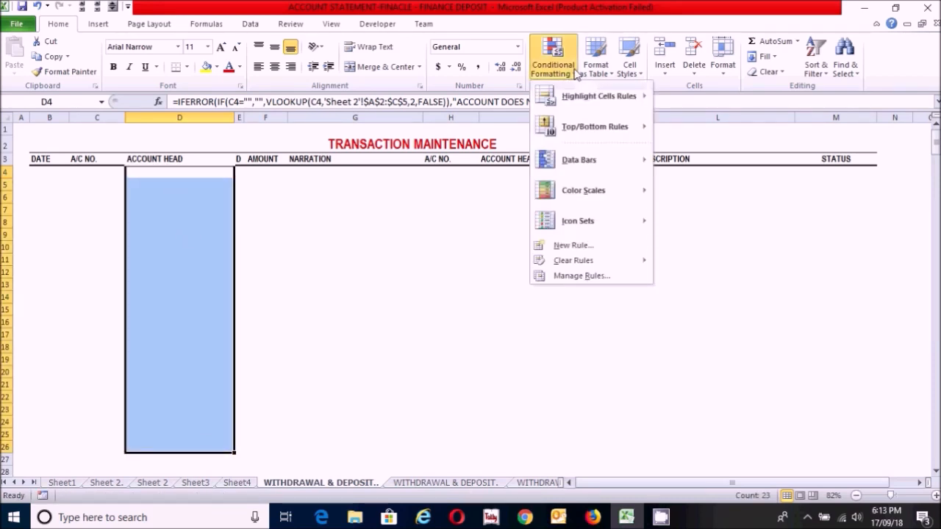
{"action": "left_click", "coordinate": [571, 246]}
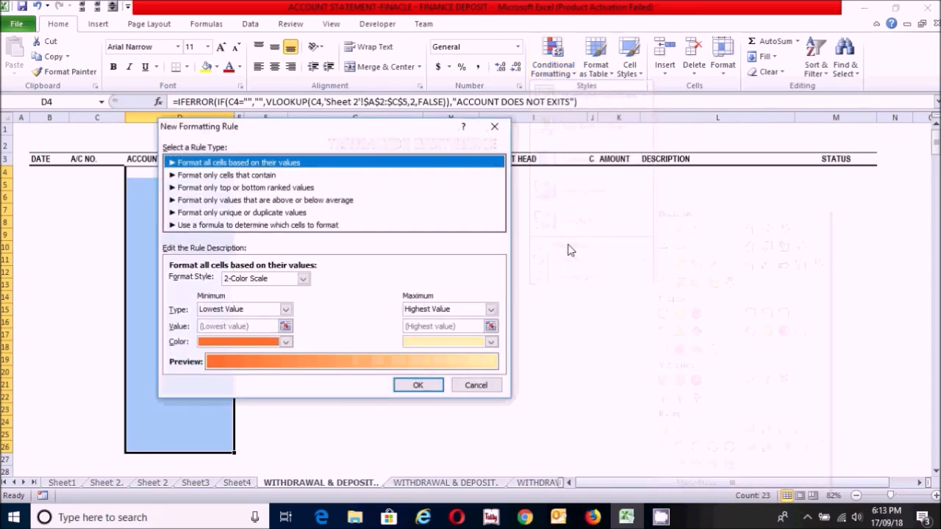
{"action": "left_click", "coordinate": [218, 227]}
{"action": "left_click", "coordinate": [216, 282]}
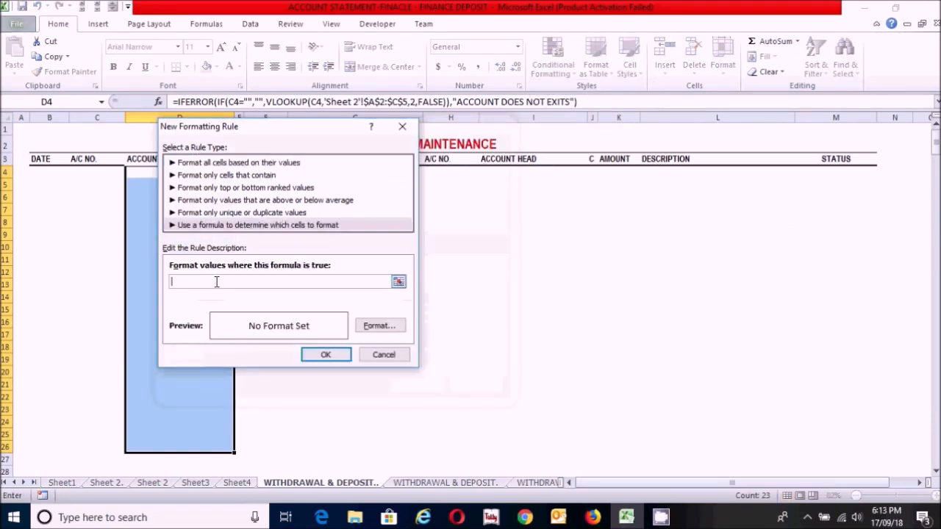
{"action": "left_click_drag", "start_coordinate": [258, 127], "coordinate": [586, 155]}
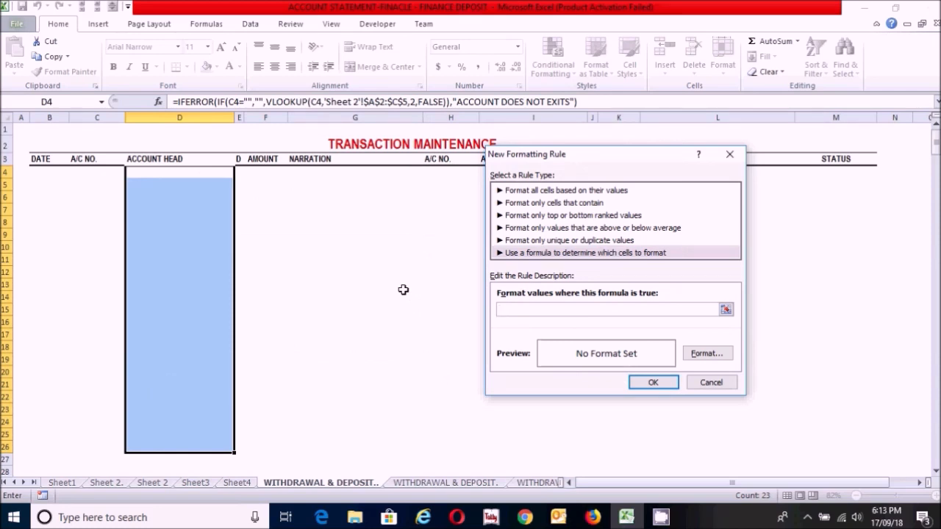
{"action": "type", "text": "="}
{"action": "left_click", "coordinate": [153, 171]}
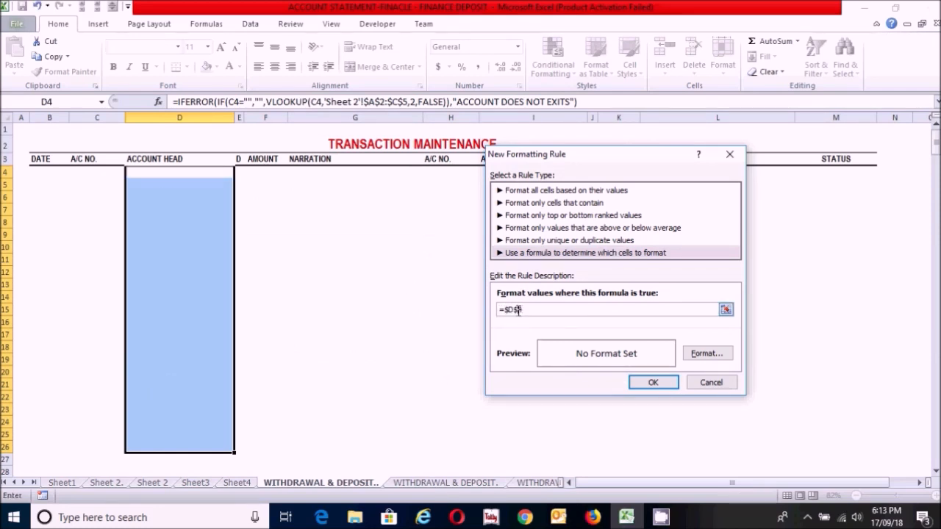
{"action": "key", "text": "BackSpace"}
{"action": "type", "text": "="}
{"action": "type", "text": "\"AC"}
{"action": "type", "text": "NT DOES NOT EXITS\""}
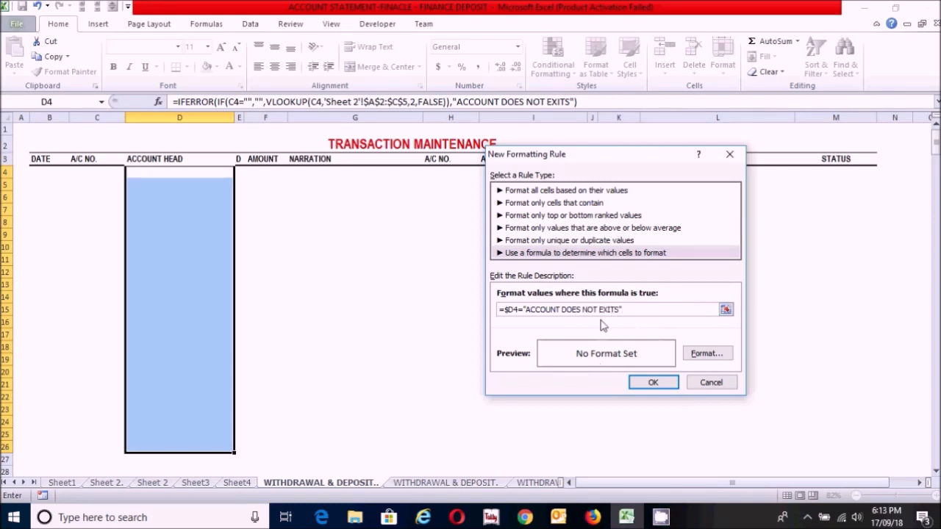
Step: Give the conditional formatting rule a red font color and apply it to the debit-side ACCOUNT HEAD cells
{"action": "left_click", "coordinate": [707, 354]}
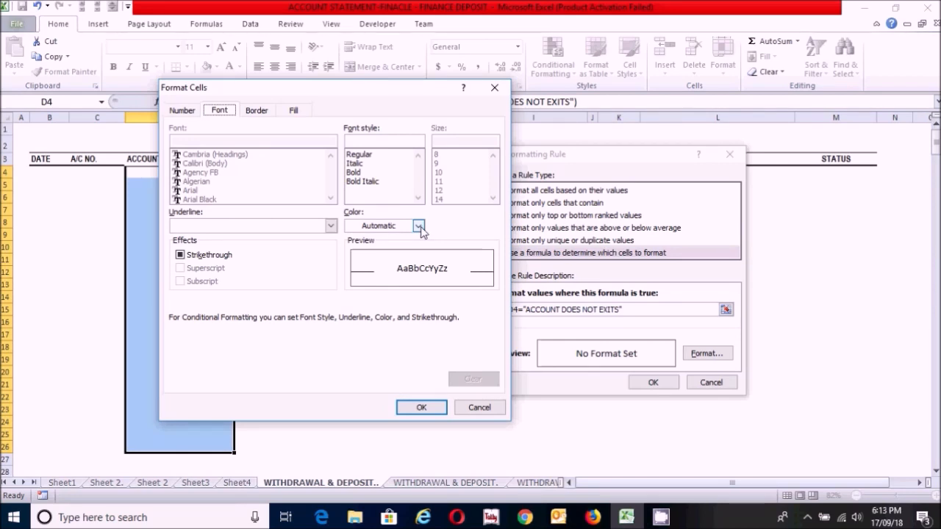
{"action": "left_click", "coordinate": [419, 228]}
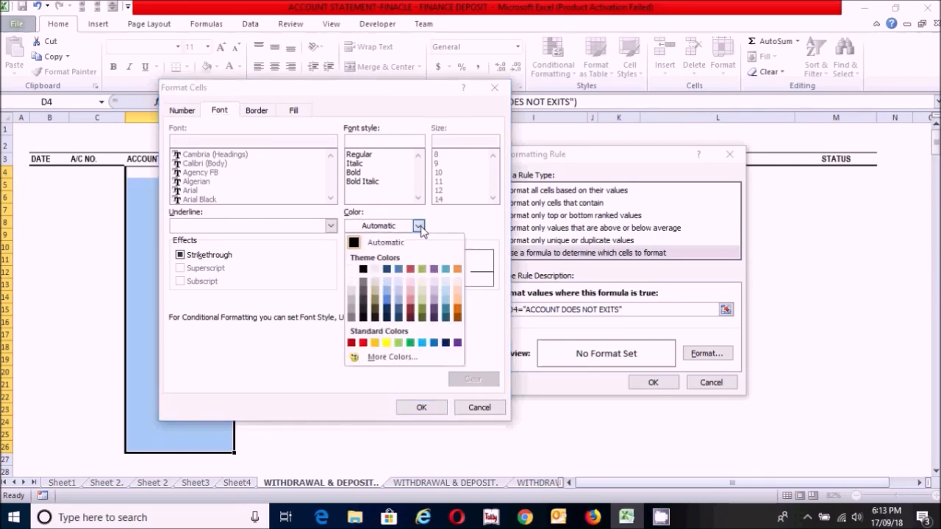
{"action": "left_click", "coordinate": [363, 342]}
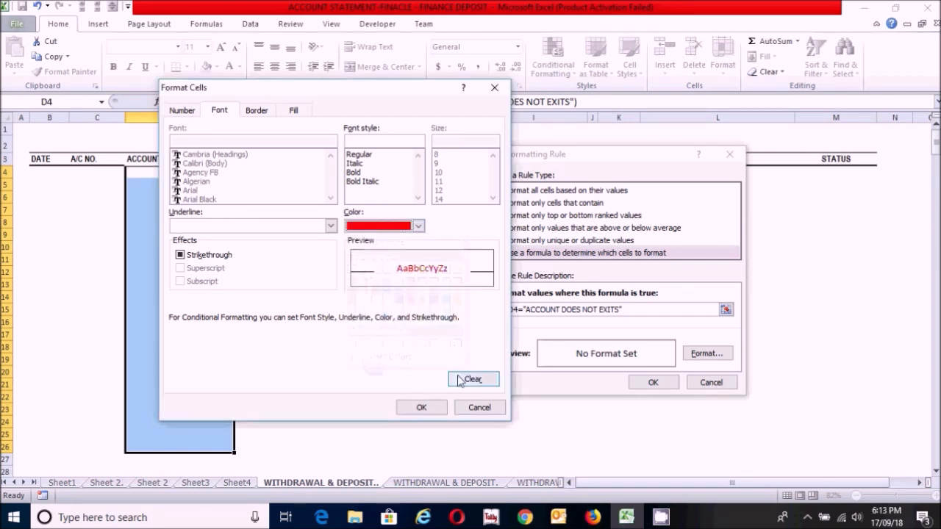
{"action": "left_click", "coordinate": [422, 408]}
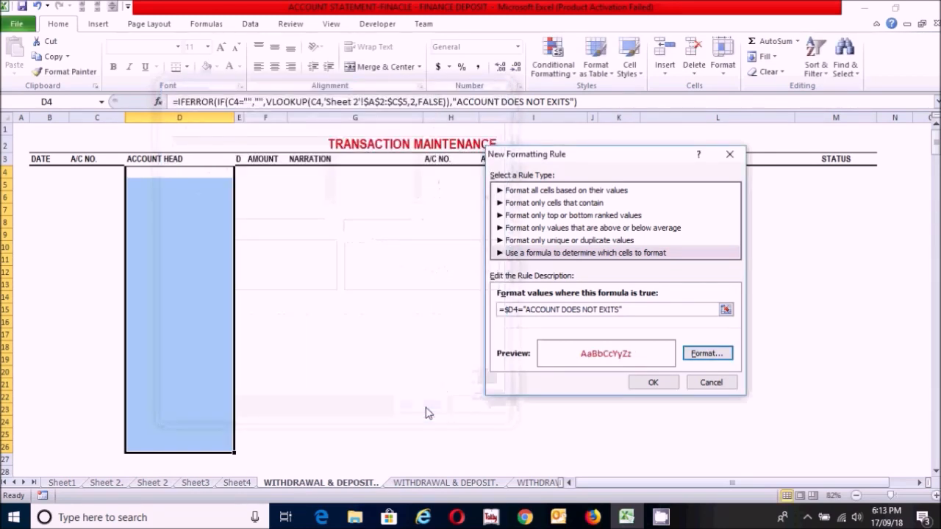
{"action": "left_click", "coordinate": [650, 383]}
{"action": "left_click", "coordinate": [281, 213]}
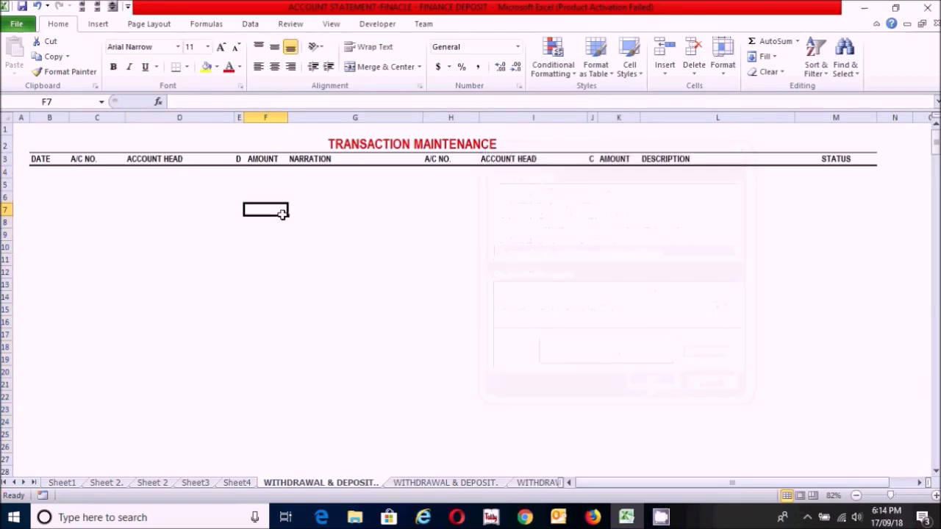
Step: Copy the account lookup formula from D4 to the credit-side ACCOUNT HEAD cell I4 and fill it down to I26
{"action": "left_click", "coordinate": [155, 170]}
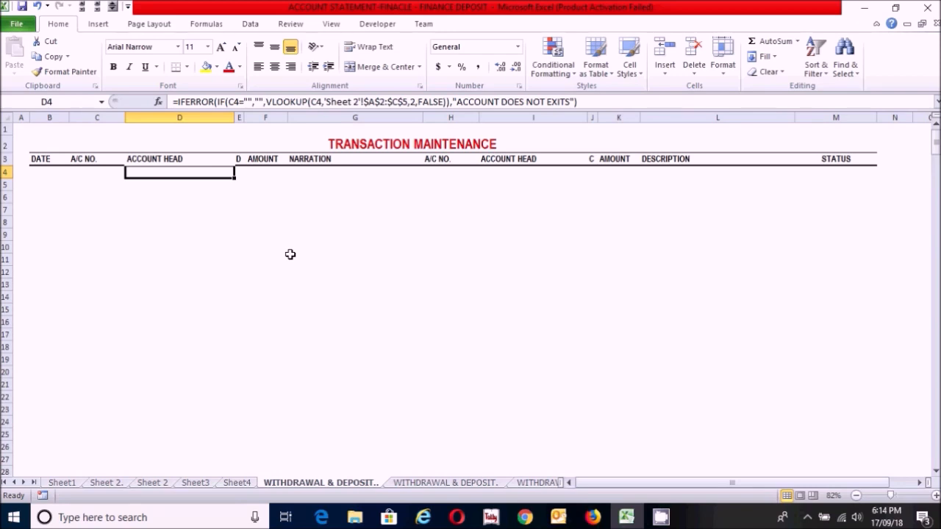
{"action": "key", "text": "ctrl+c"}
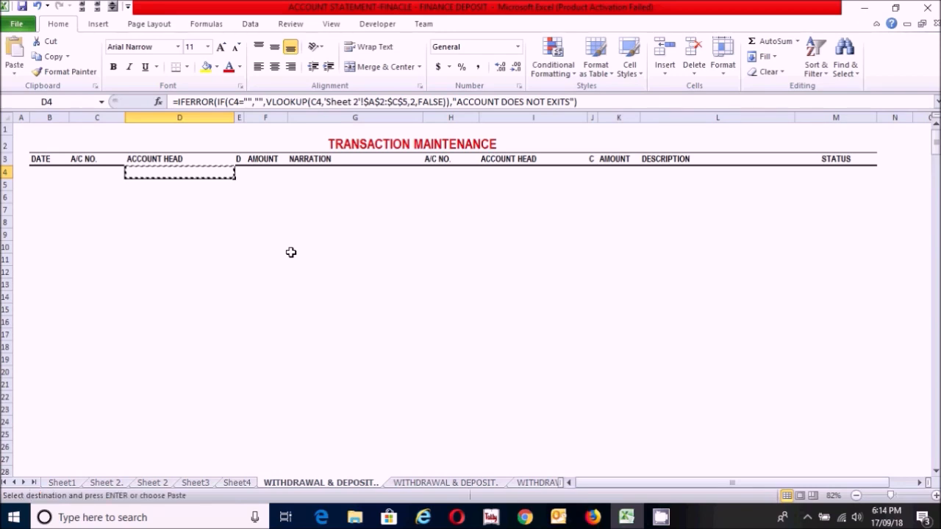
{"action": "left_click", "coordinate": [514, 173]}
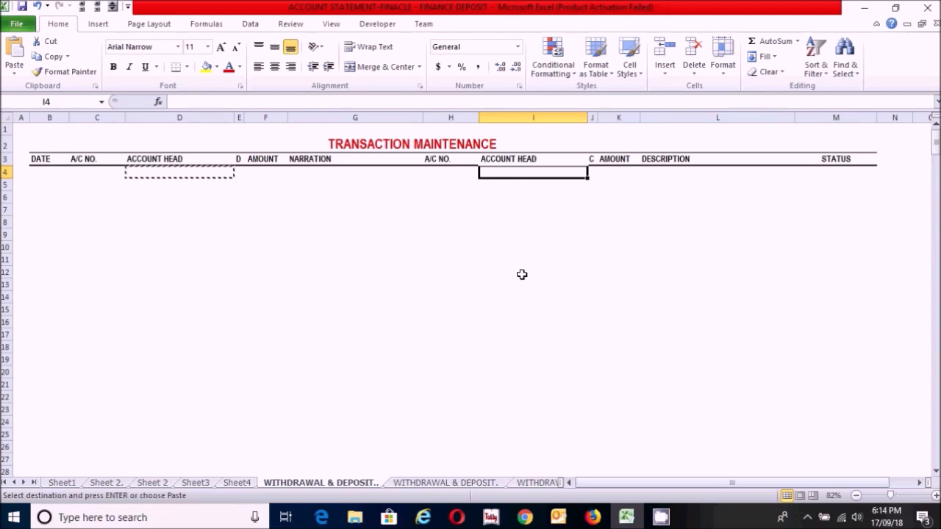
{"action": "key", "text": "ctrl+v"}
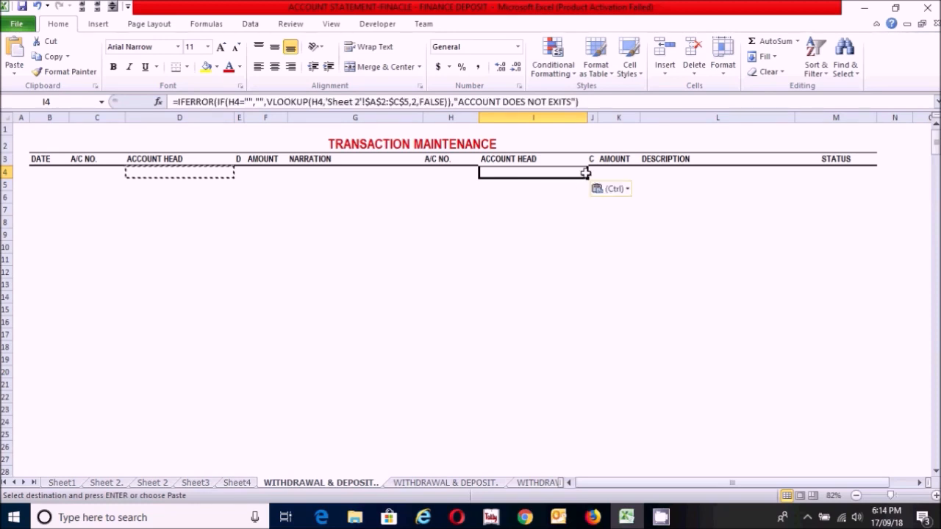
{"action": "left_click_drag", "start_coordinate": [588, 178], "coordinate": [572, 455]}
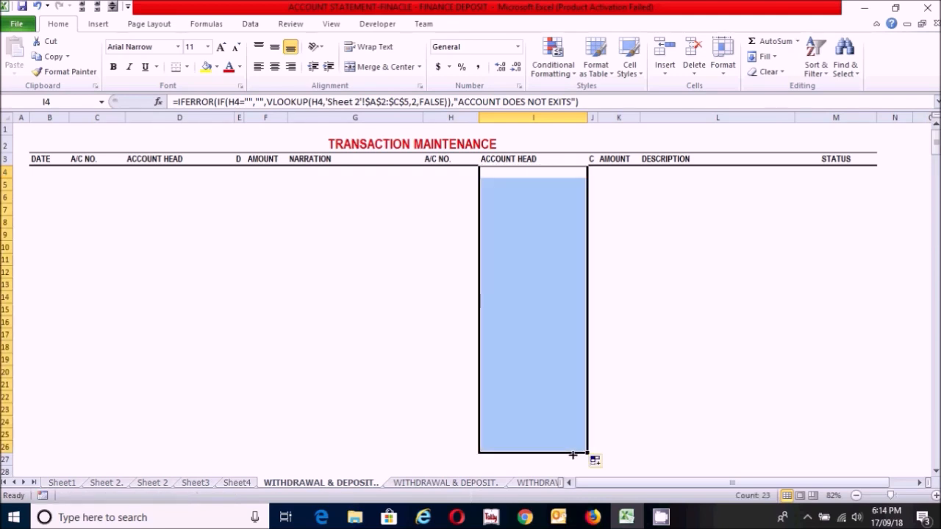
Step: Create a formula-based conditional formatting rule for I4:I26 with the condition =$I4="ACCOUNT DOES NOT EXITS"
{"action": "left_click", "coordinate": [572, 77]}
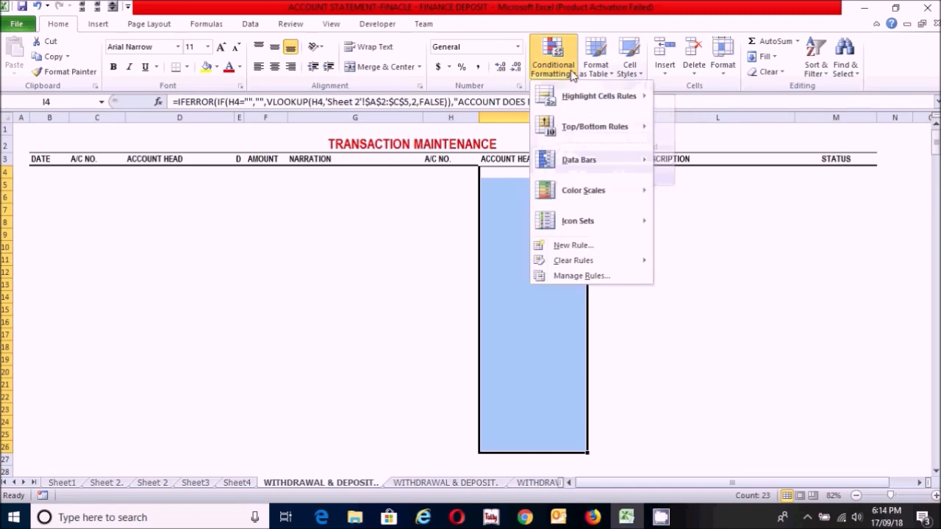
{"action": "left_click", "coordinate": [558, 247]}
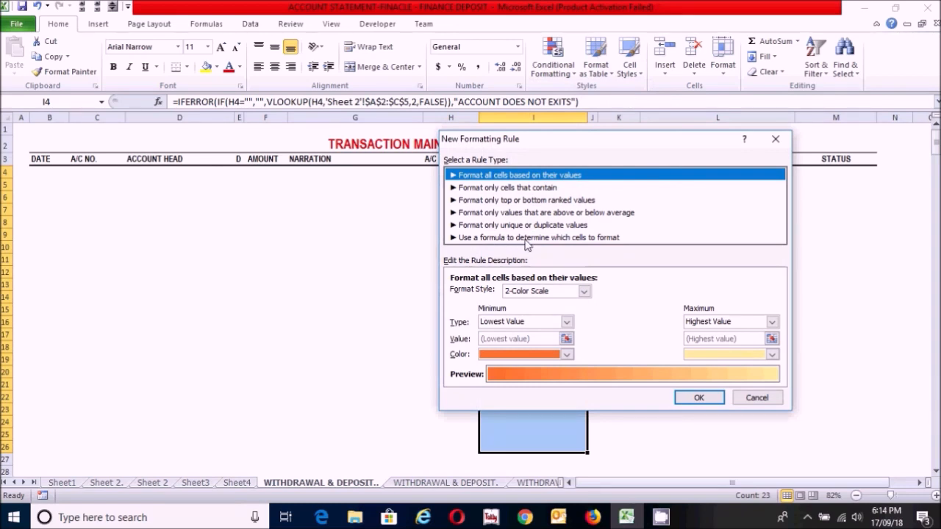
{"action": "left_click", "coordinate": [511, 238]}
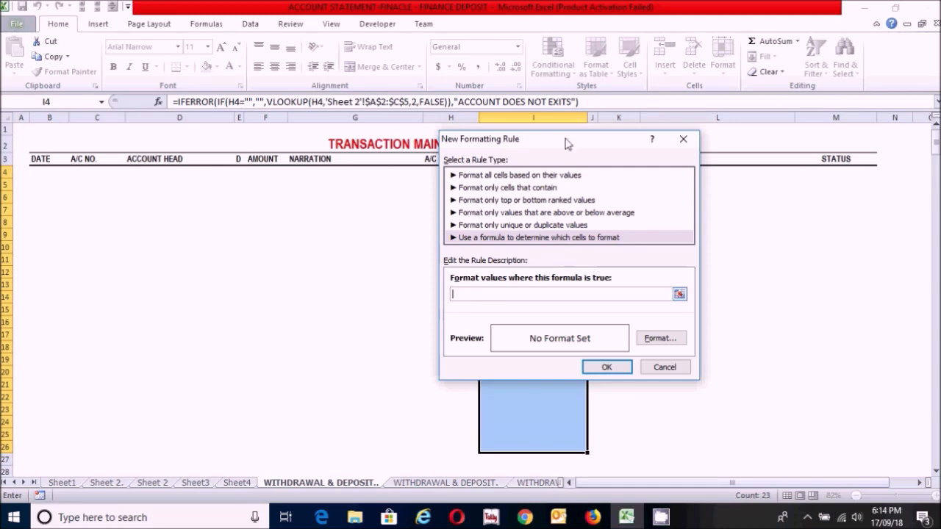
{"action": "left_click_drag", "start_coordinate": [571, 147], "coordinate": [294, 149]}
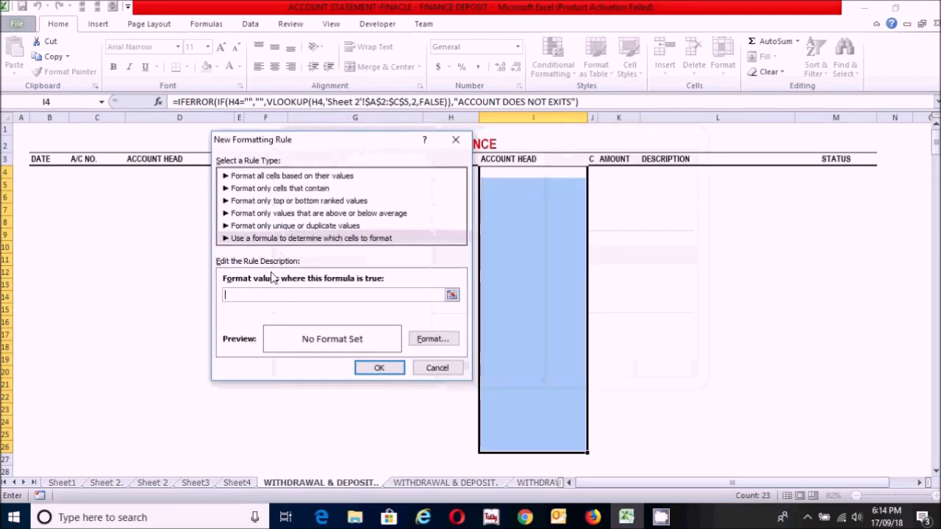
{"action": "type", "text": "="}
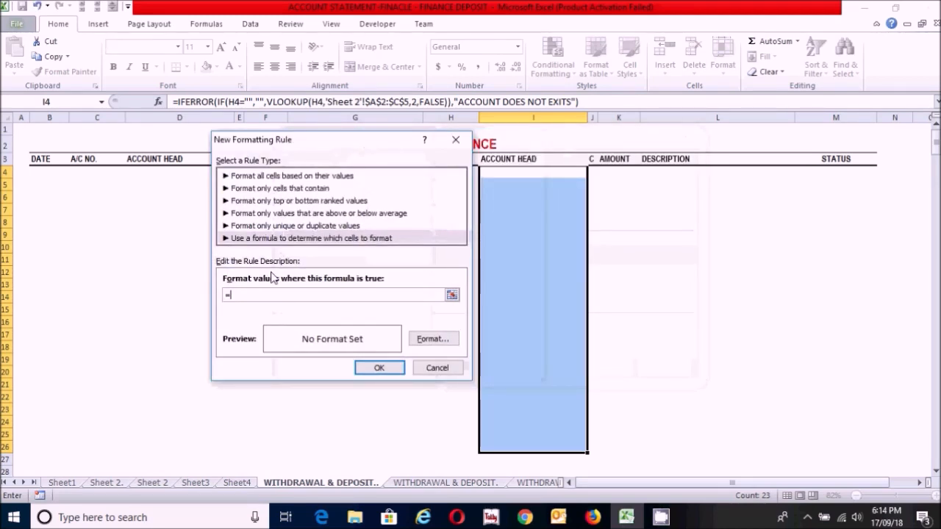
{"action": "left_click", "coordinate": [544, 172]}
{"action": "key", "text": "BackSpace"}
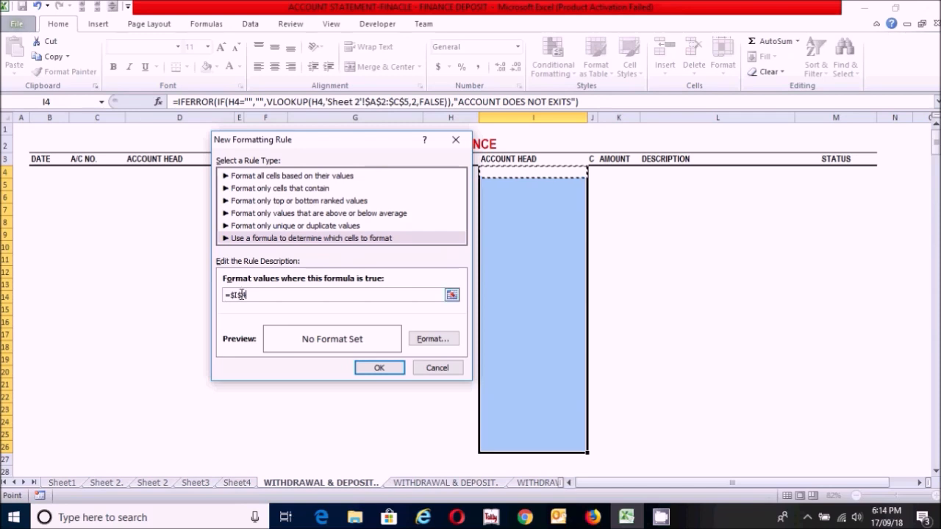
{"action": "key", "text": "BackSpace"}
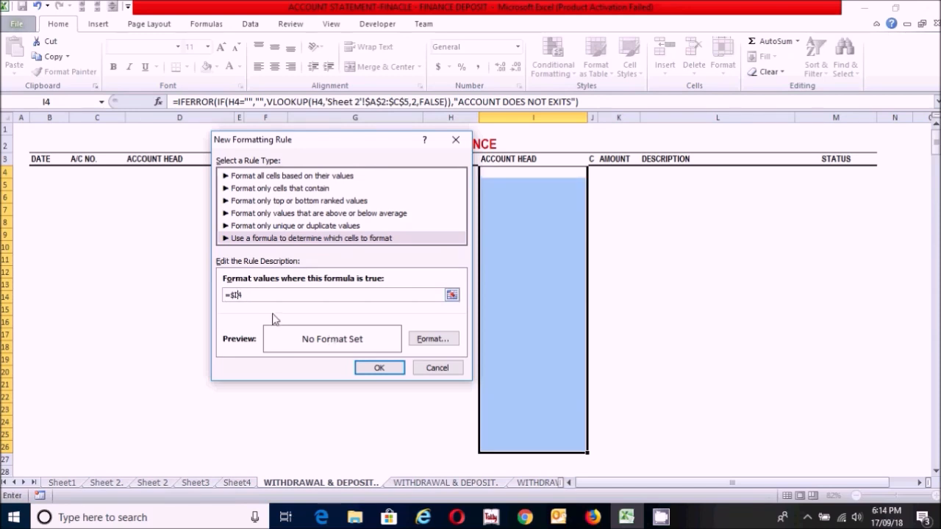
{"action": "left_click", "coordinate": [259, 294]}
{"action": "type", "text": "=\"ACCOUNT DOE"}
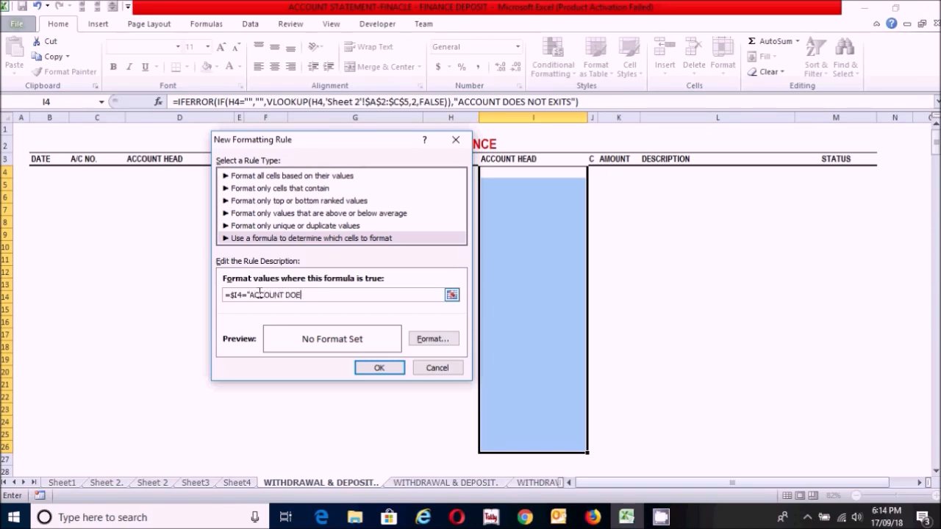
{"action": "type", "text": "S NOT EXITS"}
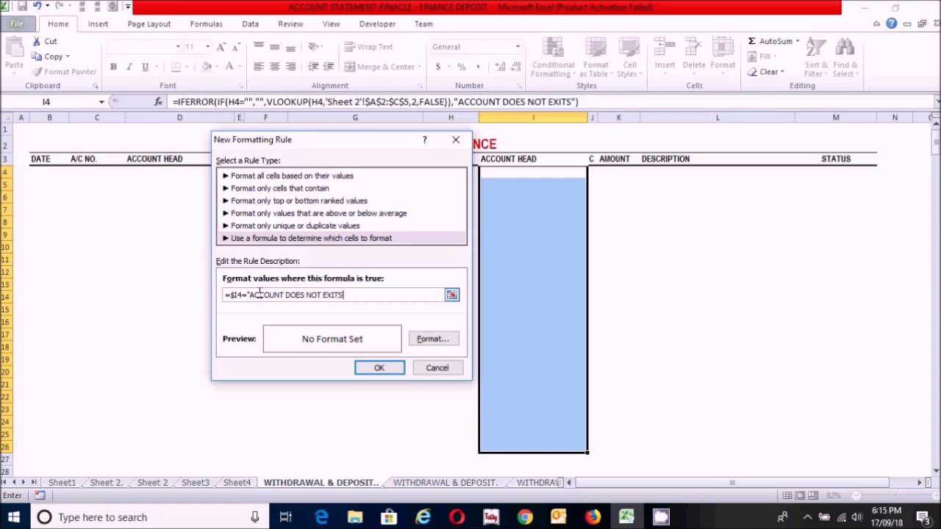
{"action": "type", "text": "\""}
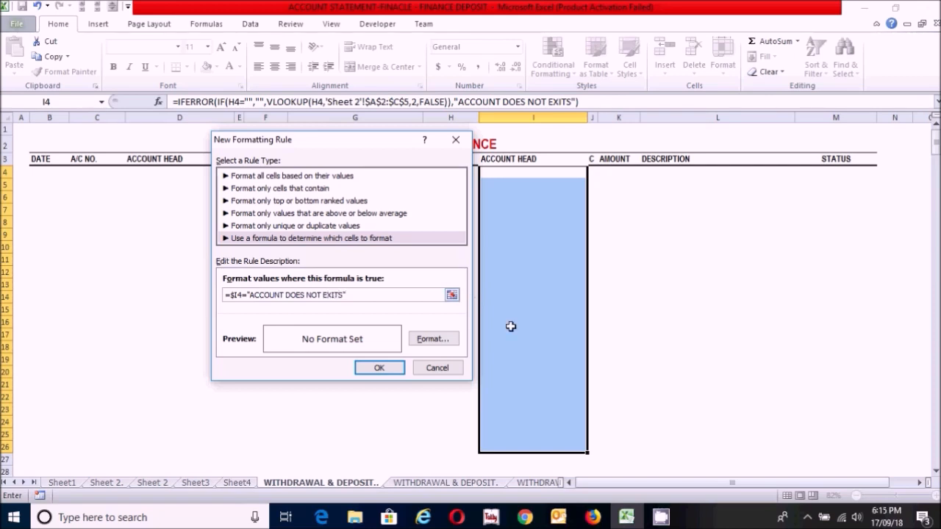
Step: Give the new rule a red font color and apply it to the credit-side ACCOUNT HEAD cells
{"action": "left_click", "coordinate": [431, 342]}
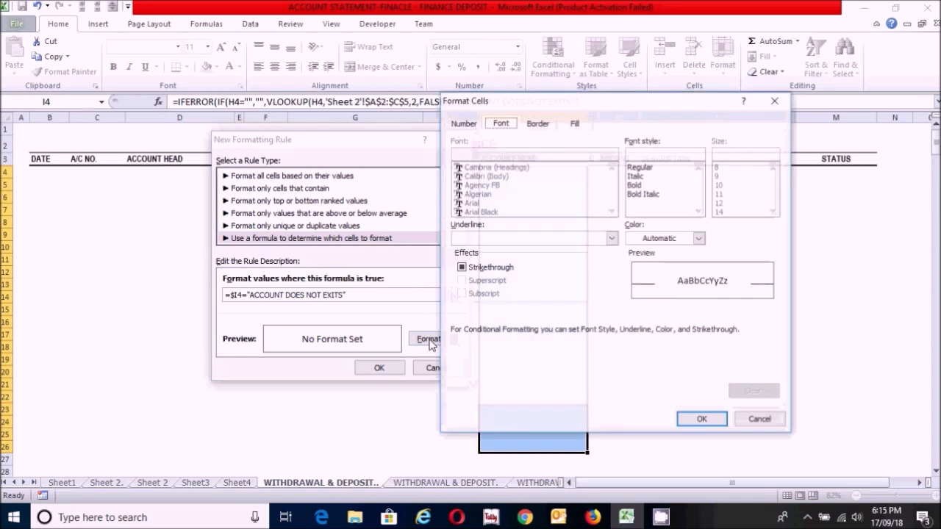
{"action": "left_click", "coordinate": [699, 239]}
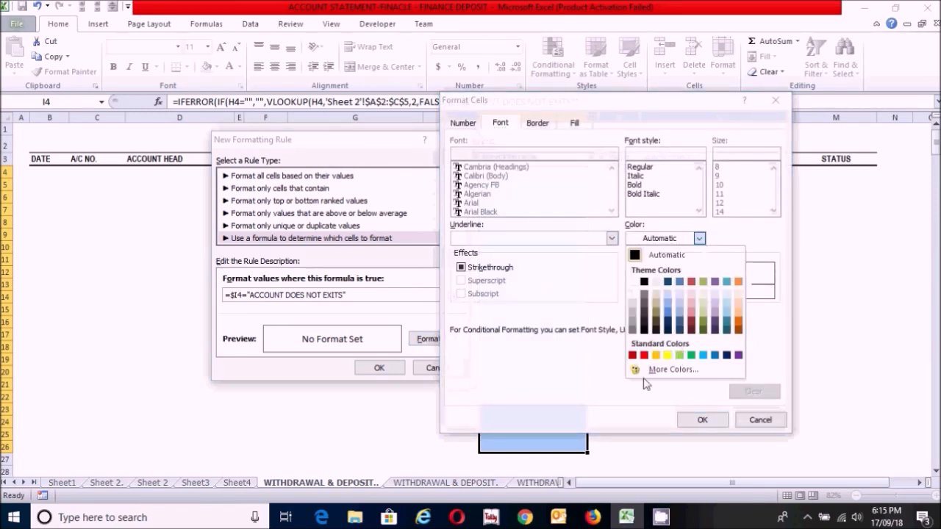
{"action": "left_click", "coordinate": [645, 356]}
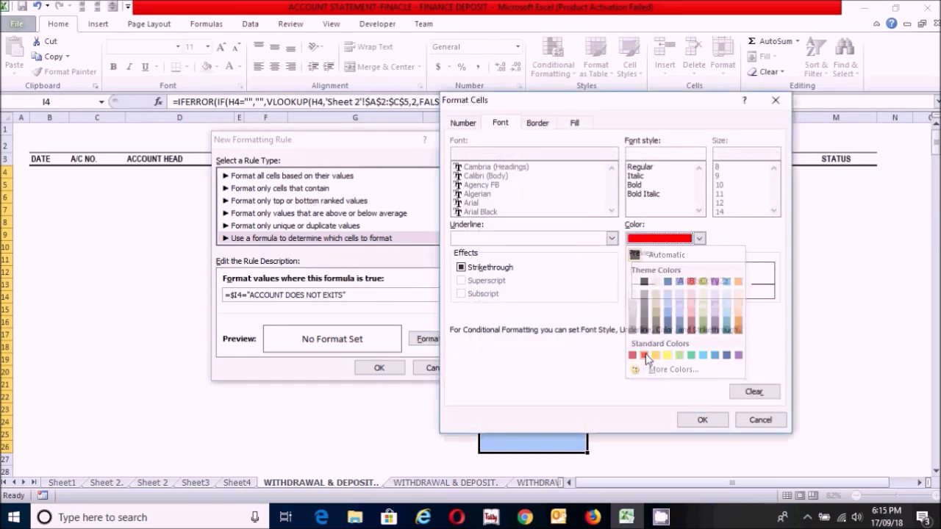
{"action": "left_click", "coordinate": [702, 420]}
{"action": "left_click", "coordinate": [377, 369]}
{"action": "left_click", "coordinate": [534, 285]}
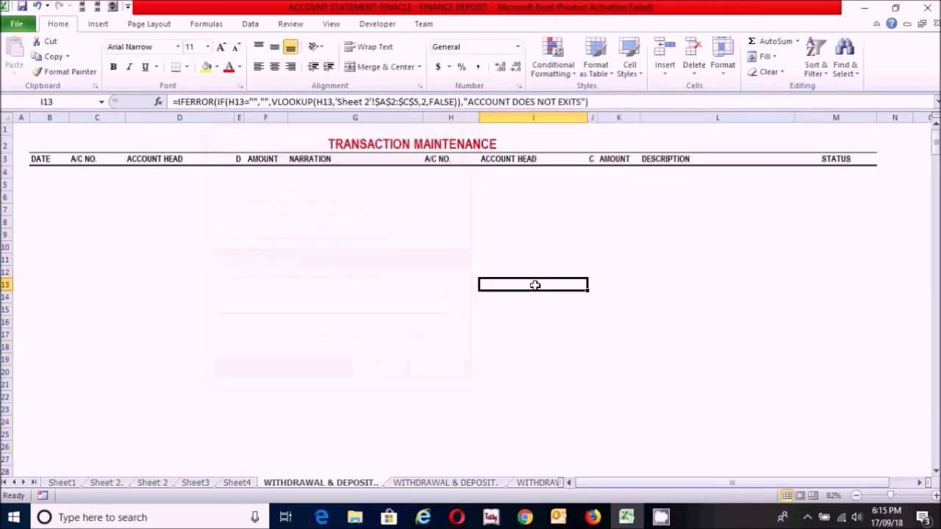
{"action": "left_click", "coordinate": [533, 185]}
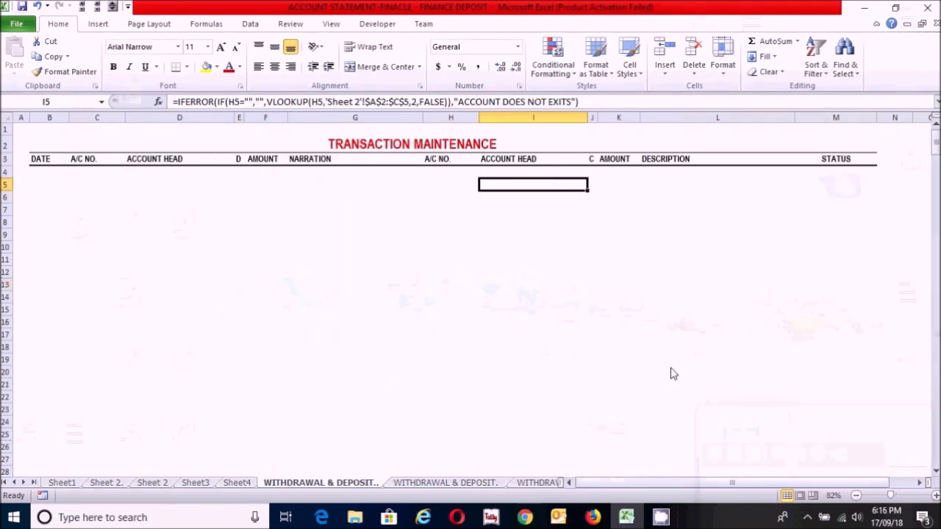
Step: Begin the formula in J4 under the C heading with =IF(E4="","", to return a blank when E4 is empty
{"action": "left_click", "coordinate": [592, 184]}
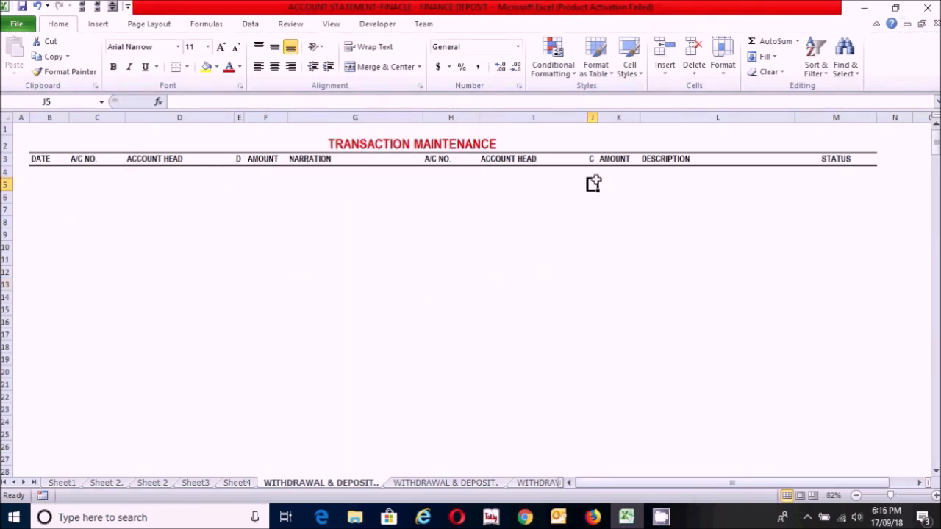
{"action": "left_click", "coordinate": [593, 174]}
{"action": "type", "text": "=if"}
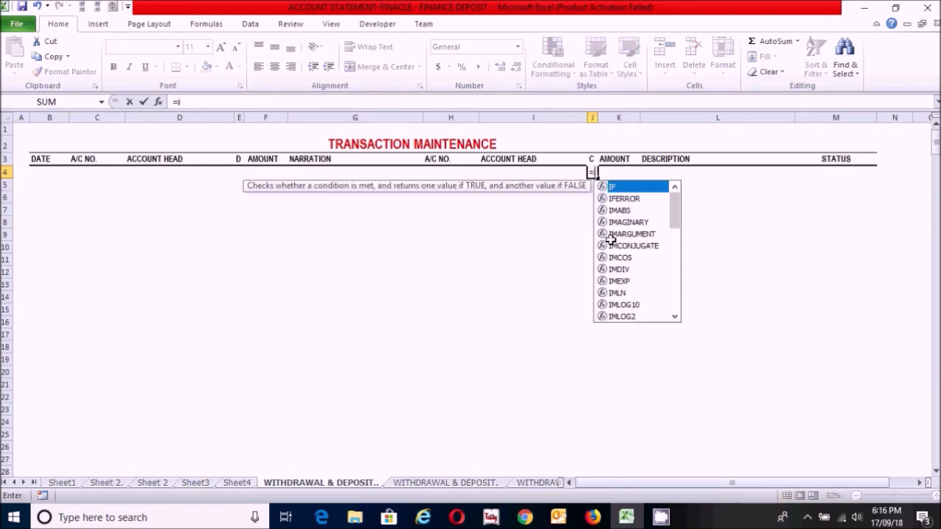
{"action": "double_click", "coordinate": [620, 188]}
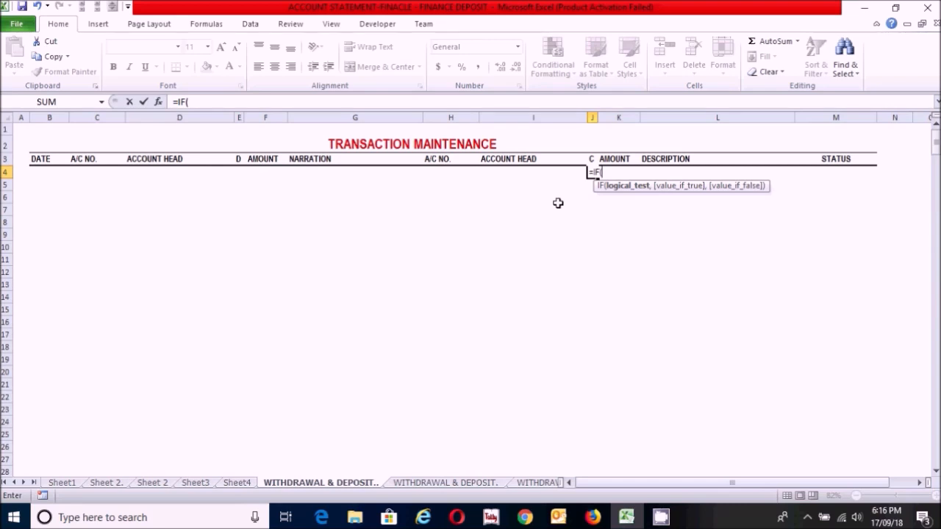
{"action": "left_click", "coordinate": [239, 172]}
{"action": "type", "text": "=\"\",\"\","}
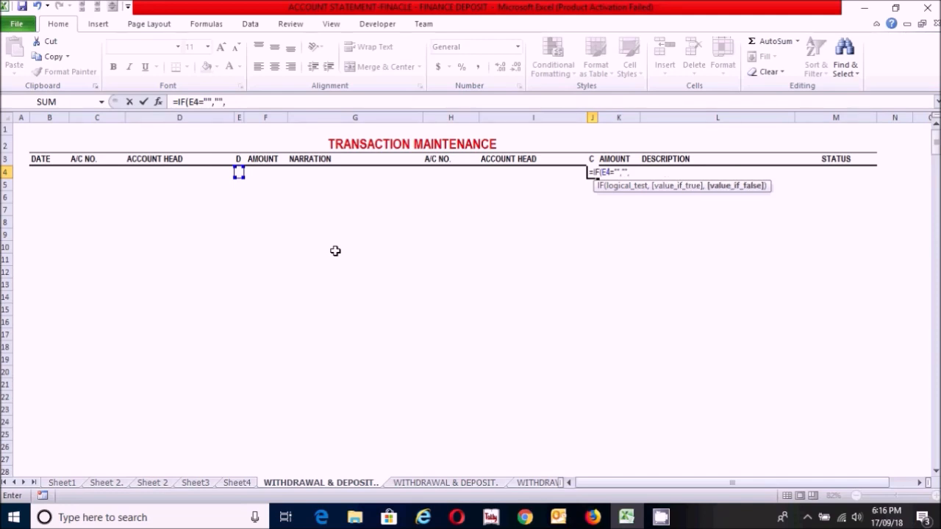
{"action": "type", "text": "if"}
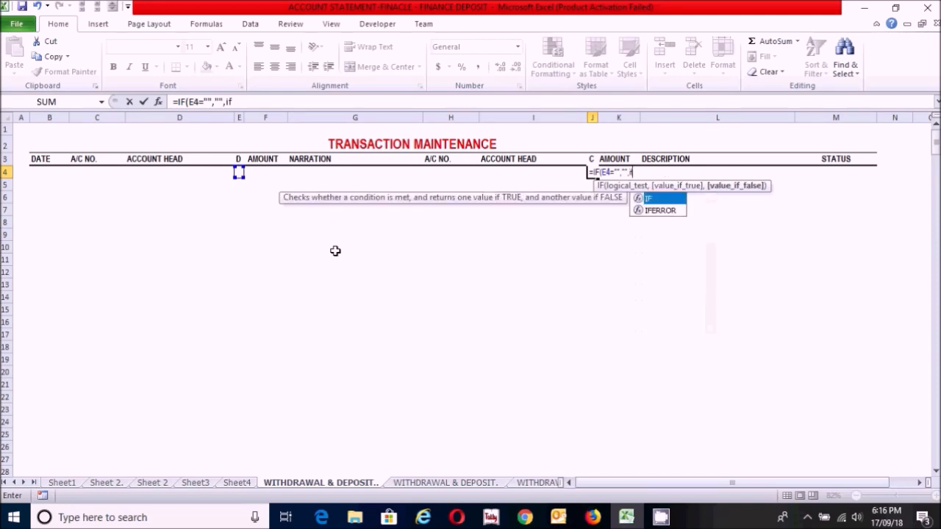
Step: Nest a second IF in the J4 formula that returns "C" when E4="D" and "D" otherwise
{"action": "double_click", "coordinate": [660, 201]}
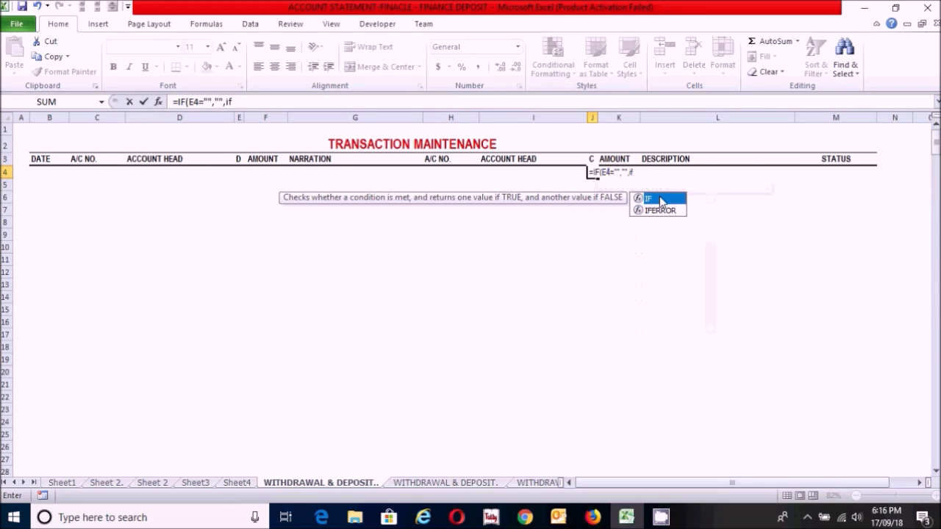
{"action": "double_click", "coordinate": [660, 200]}
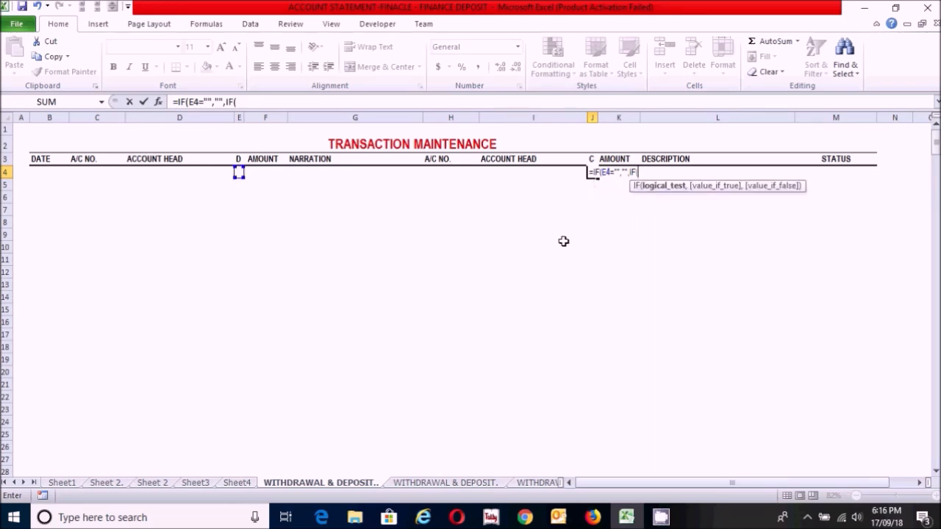
{"action": "left_click", "coordinate": [238, 172]}
{"action": "type", "text": "=\"D"}
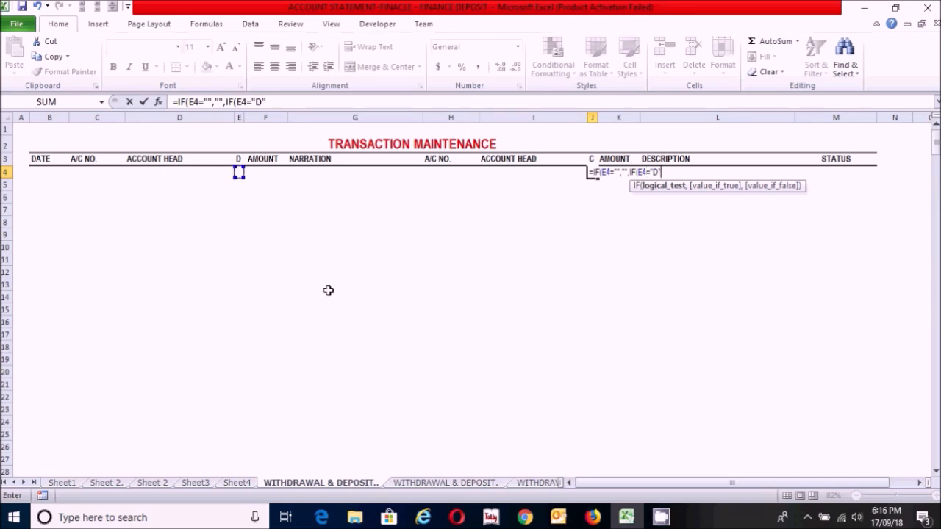
{"action": "type", "text": "\","}
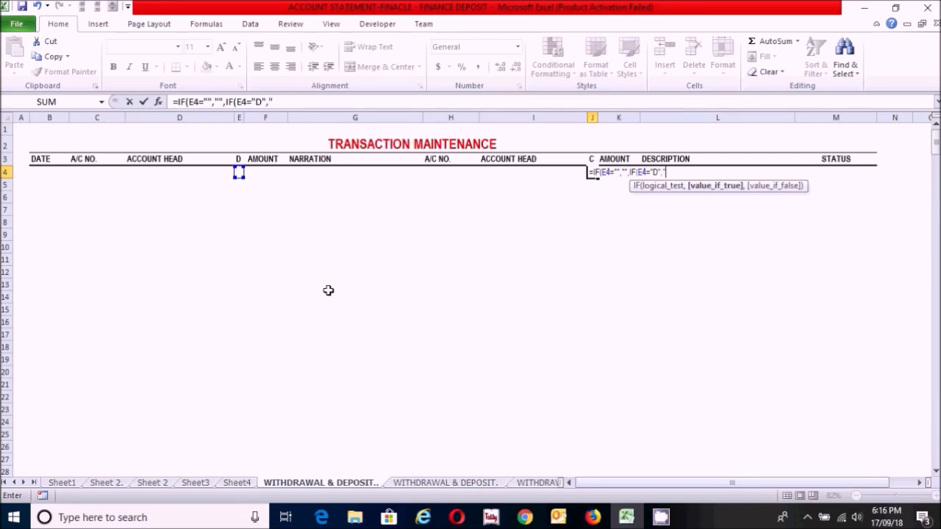
{"action": "type", "text": "C\",\"D"}
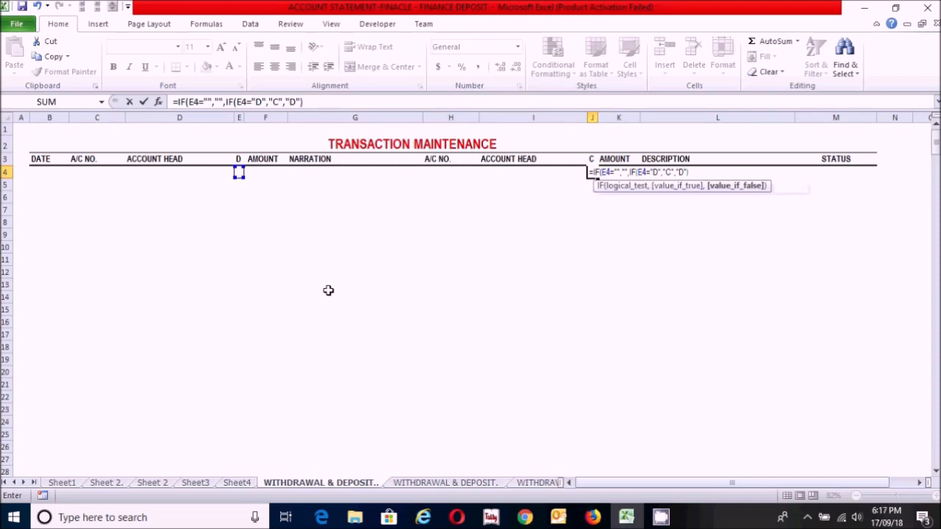
{"action": "type", "text": ")"}
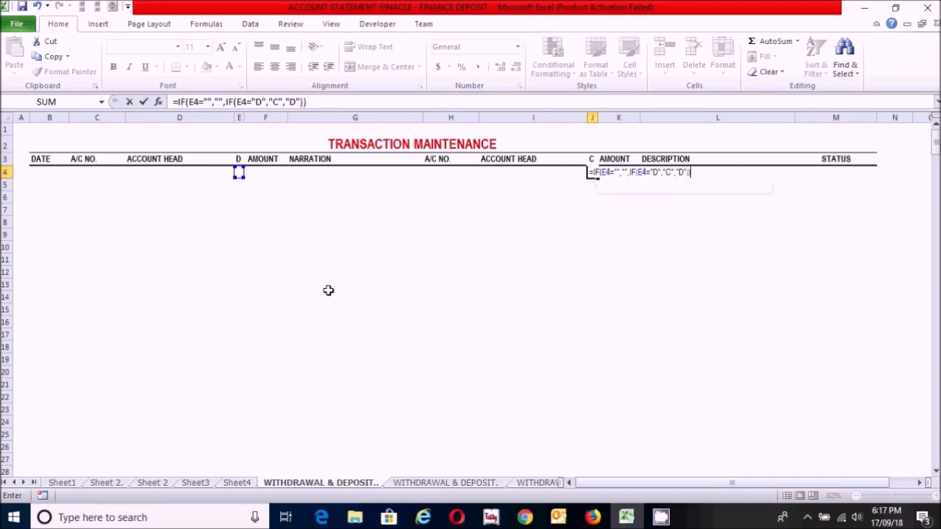
Step: Close and enter the J4 formula =IF(E4="","",IF(E4="D","C","D")) and fill it down to J27
{"action": "key", "text": "Return"}
{"action": "left_click", "coordinate": [592, 172]}
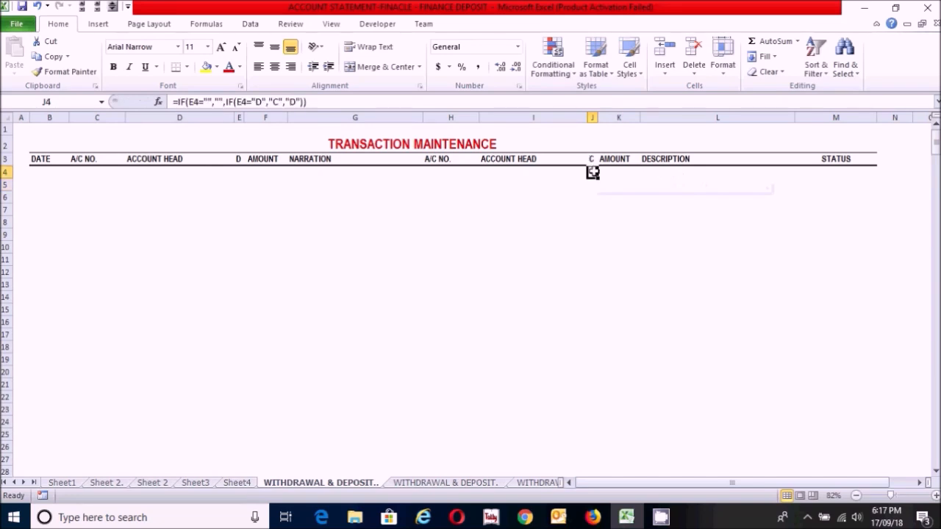
{"action": "left_click_drag", "start_coordinate": [597, 178], "coordinate": [581, 464]}
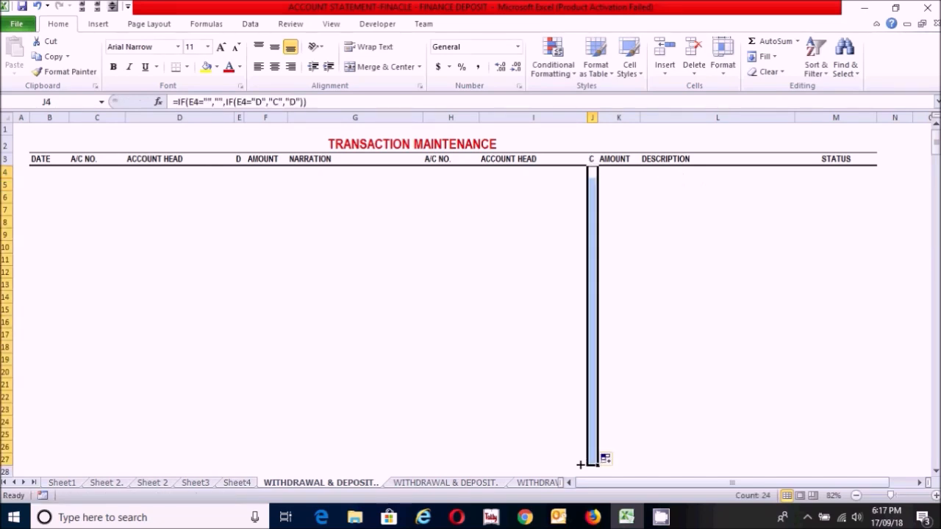
Step: Enter the formula =IF(F4="","",F4) in K4 under the credit-side AMOUNT heading
{"action": "left_click", "coordinate": [618, 175]}
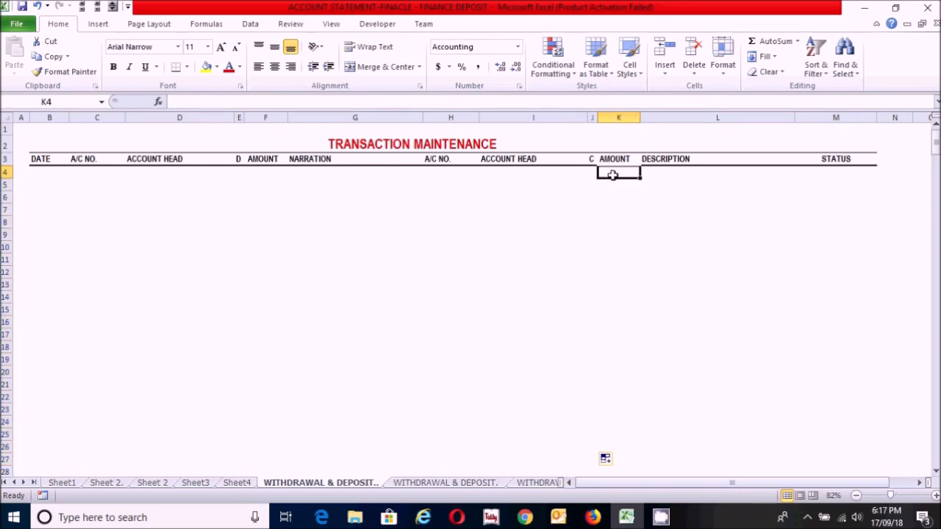
{"action": "type", "text": "="}
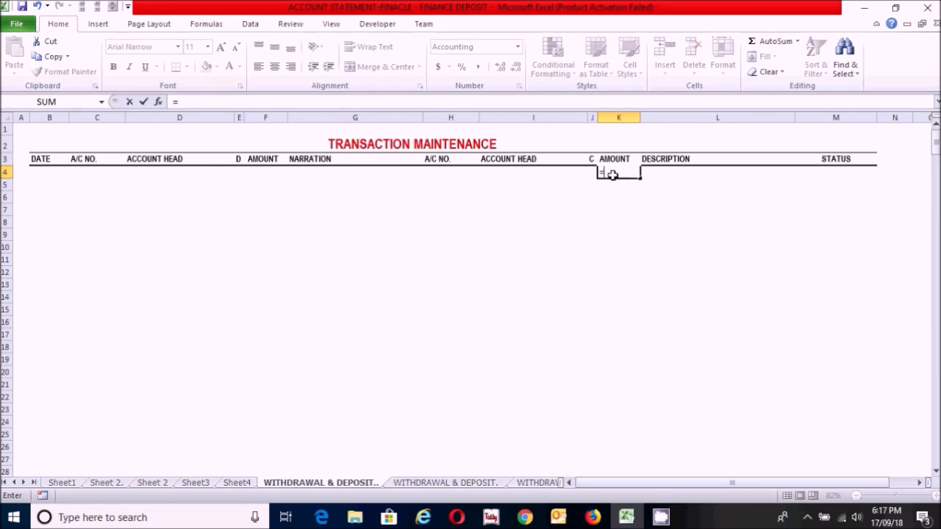
{"action": "type", "text": "IF"}
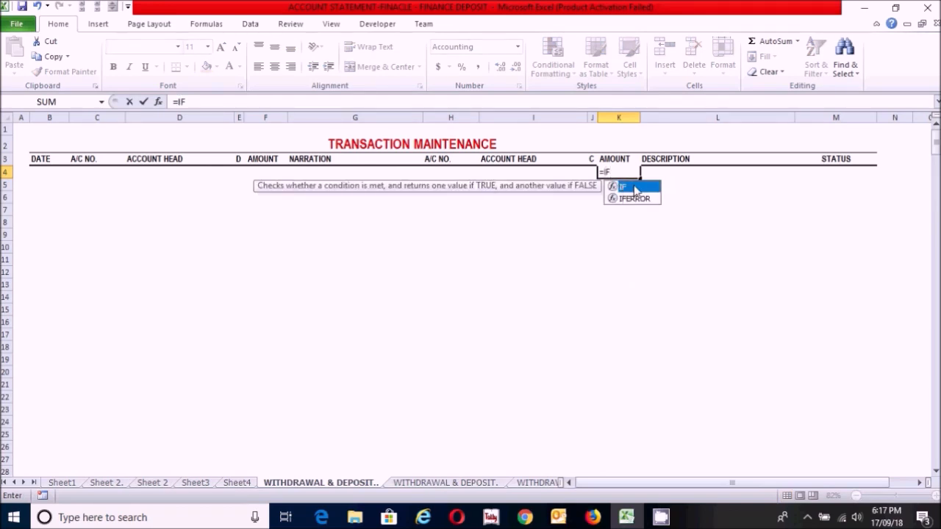
{"action": "double_click", "coordinate": [635, 188]}
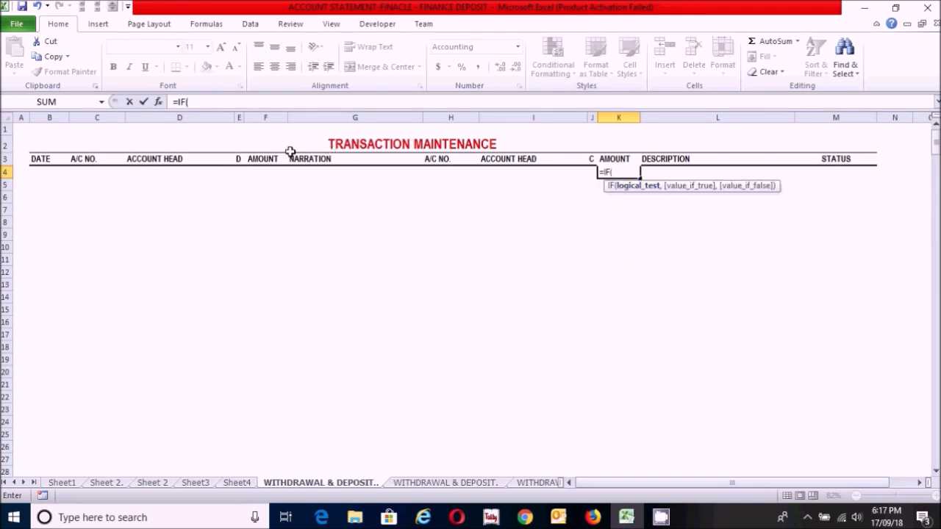
{"action": "left_click", "coordinate": [265, 170]}
{"action": "type", "text": "=\"\","}
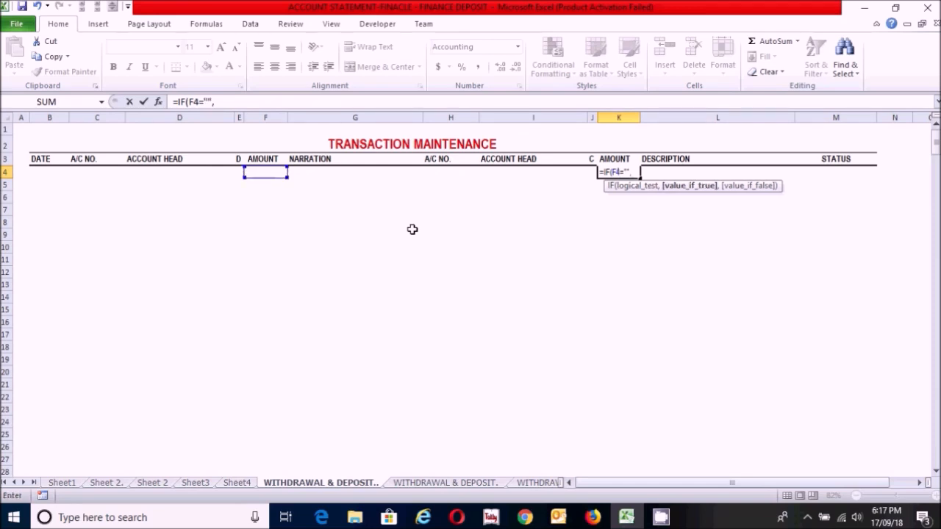
{"action": "type", "text": "\"\","}
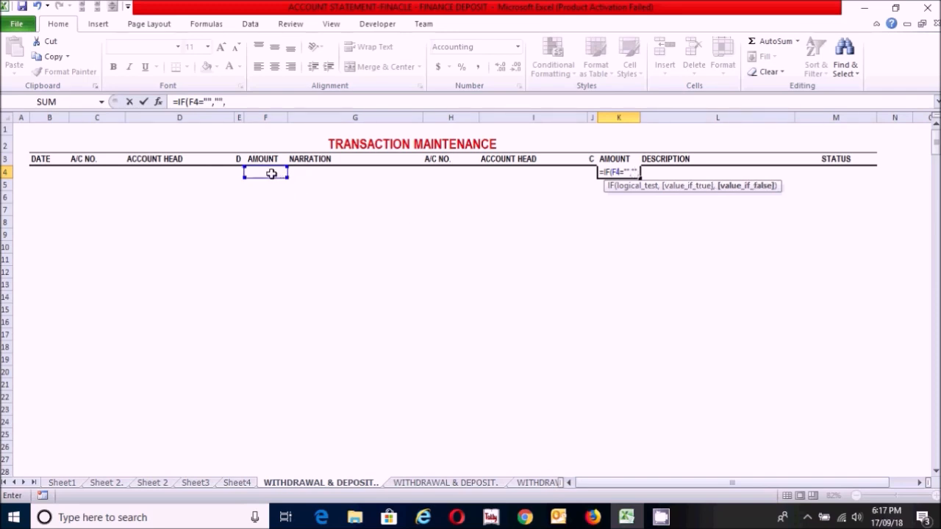
{"action": "left_click", "coordinate": [269, 171]}
{"action": "type", "text": ")"}
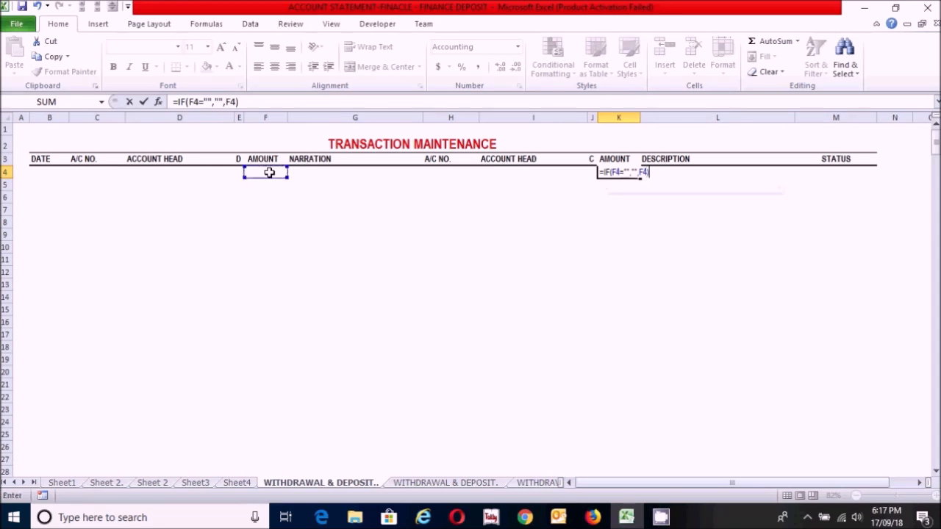
{"action": "key", "text": "Return"}
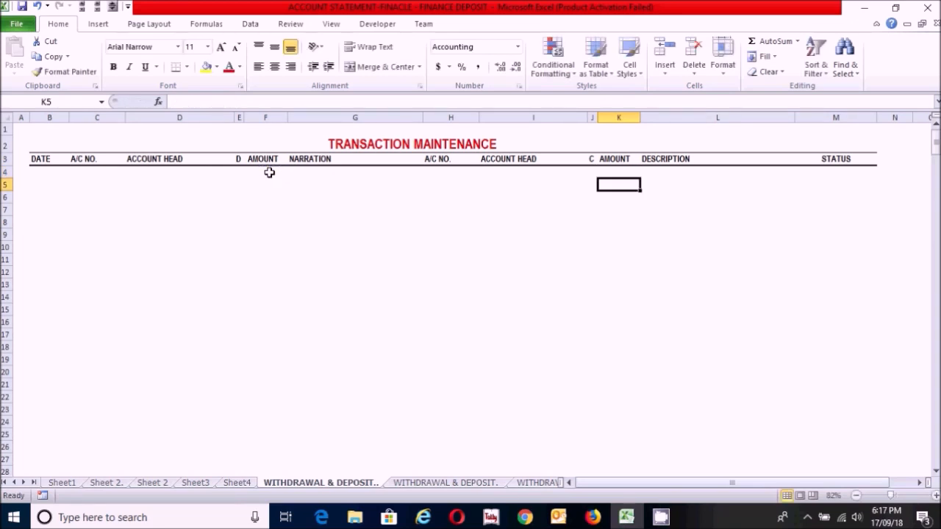
Step: Fill the K4 formula down the credit-side AMOUNT column
{"action": "left_click", "coordinate": [621, 172]}
{"action": "left_click_drag", "start_coordinate": [640, 178], "coordinate": [632, 459]}
{"action": "left_click", "coordinate": [629, 321]}
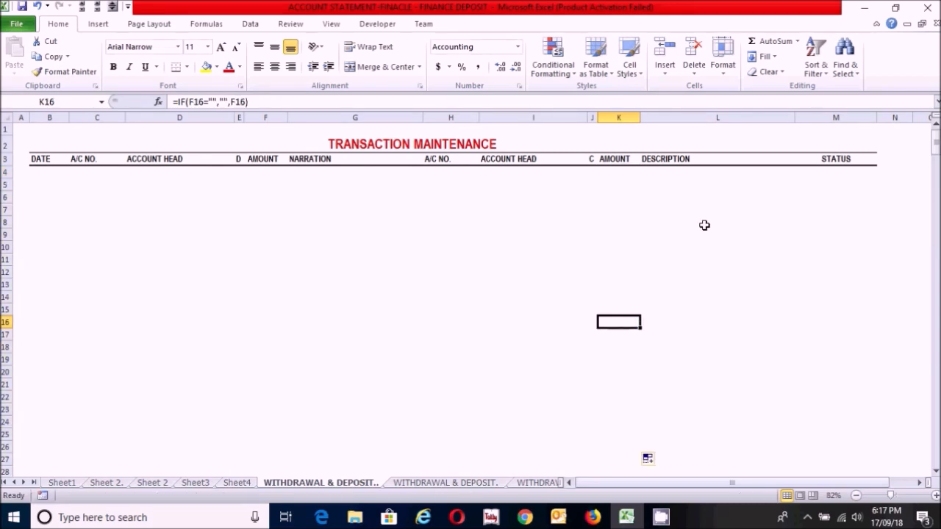
Step: Begin a STATUS formula in M4 with =IF(AND(C4>0,H4=""), to test for a debit account without a credit account
{"action": "left_click", "coordinate": [838, 172]}
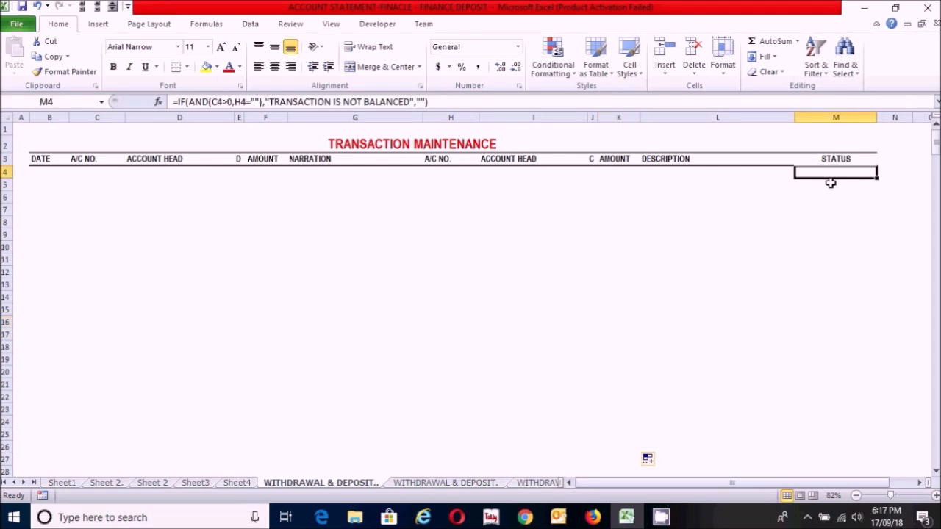
{"action": "type", "text": "=IF("}
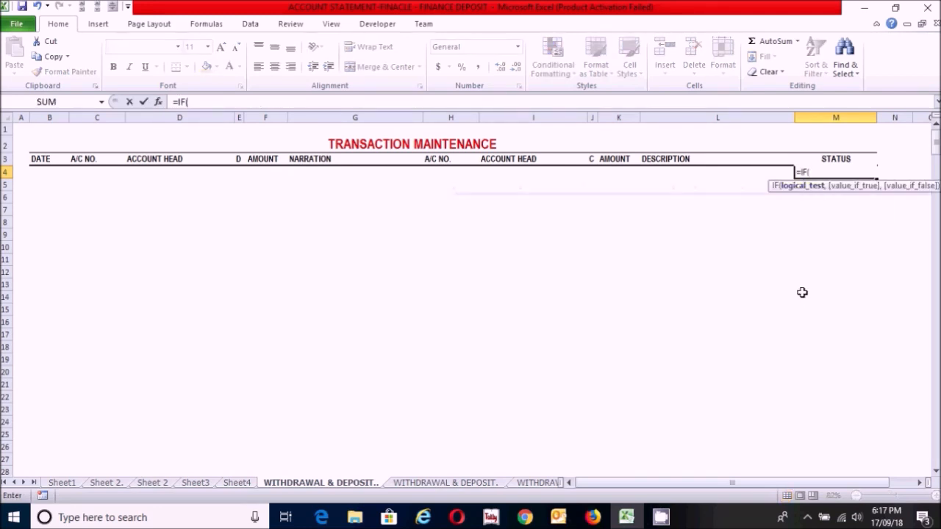
{"action": "type", "text": "AND"}
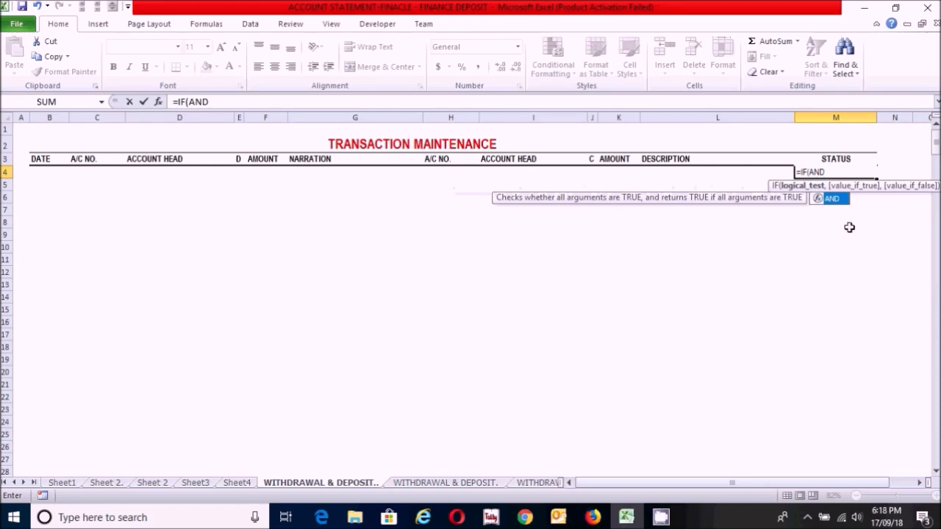
{"action": "double_click", "coordinate": [834, 199]}
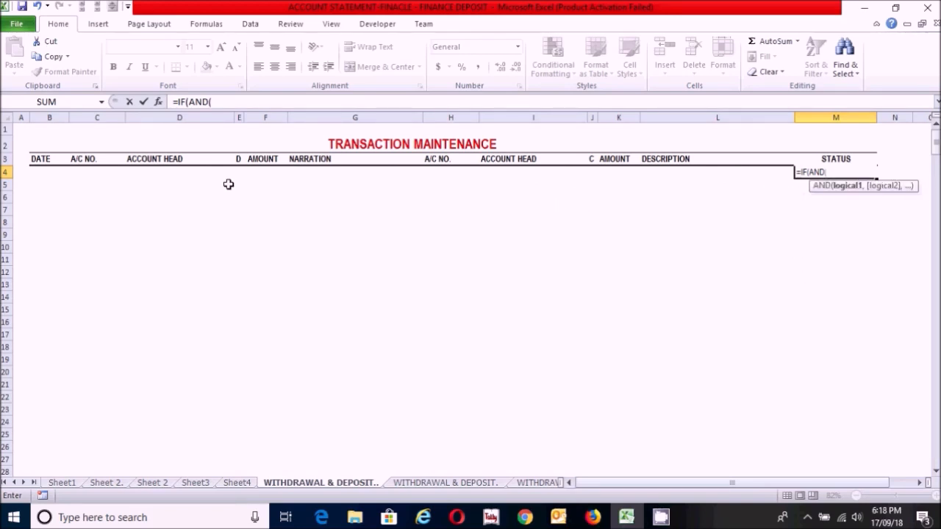
{"action": "left_click", "coordinate": [88, 173]}
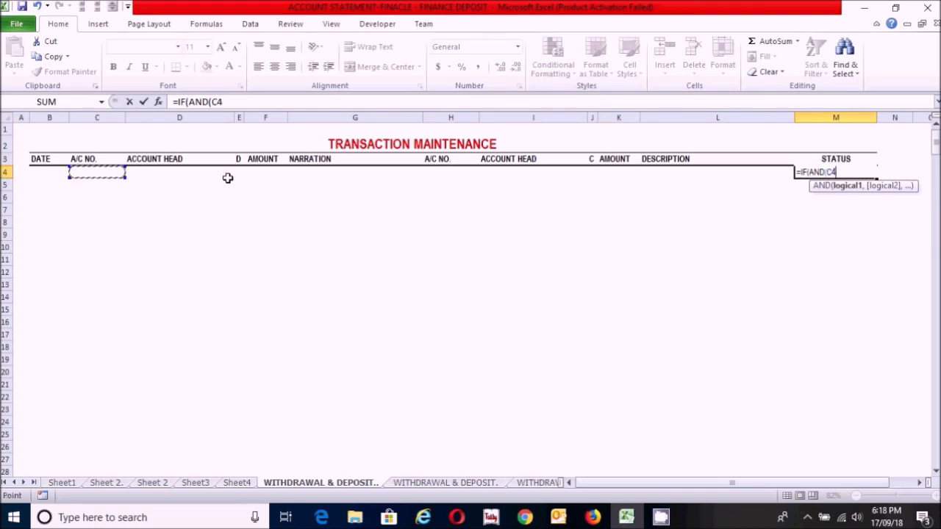
{"action": "type", "text": ">0"}
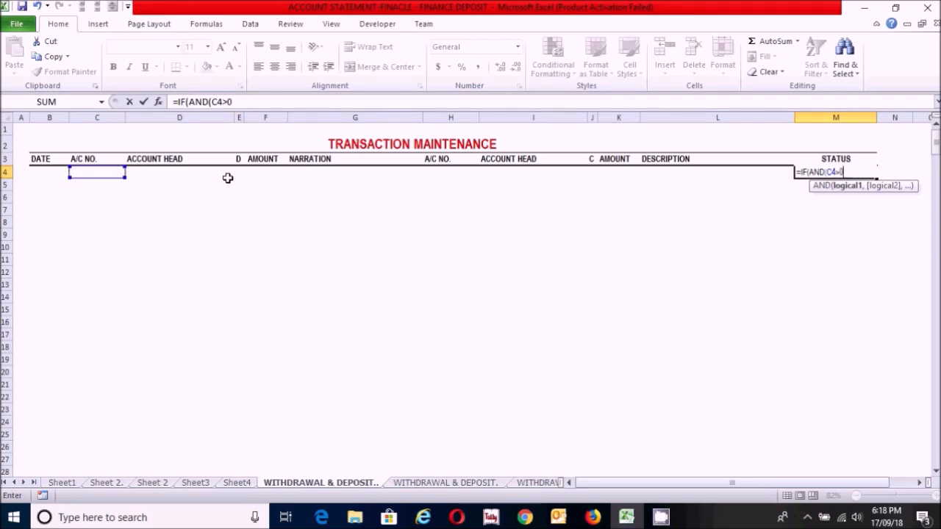
{"action": "type", "text": ","}
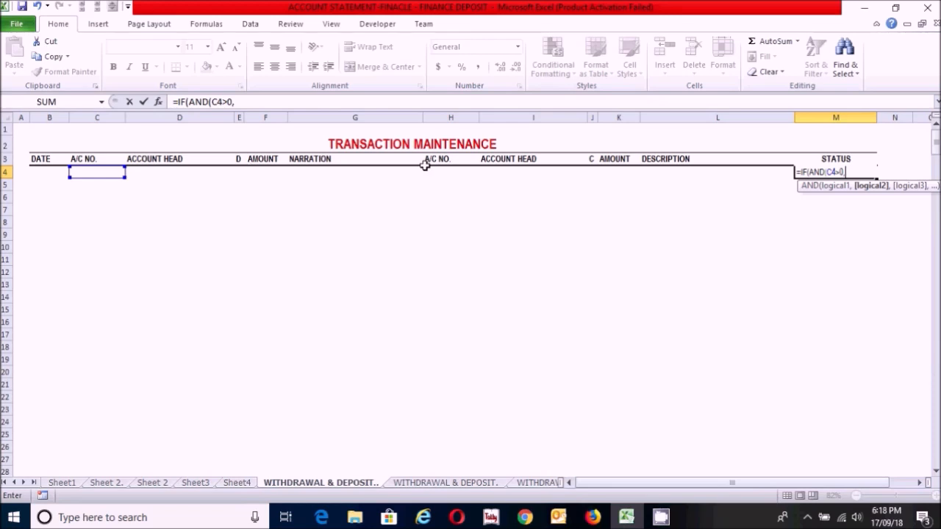
{"action": "left_click", "coordinate": [446, 173]}
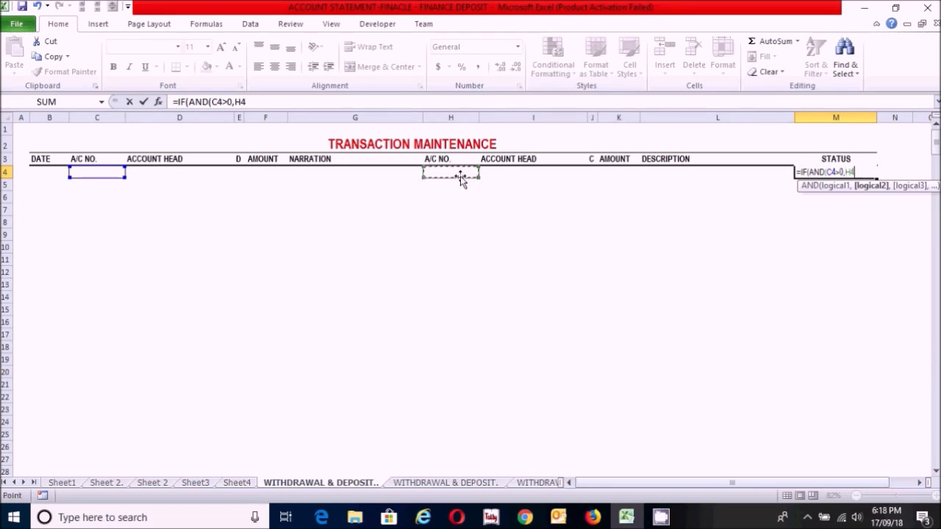
{"action": "type", "text": "=\"\"),"}
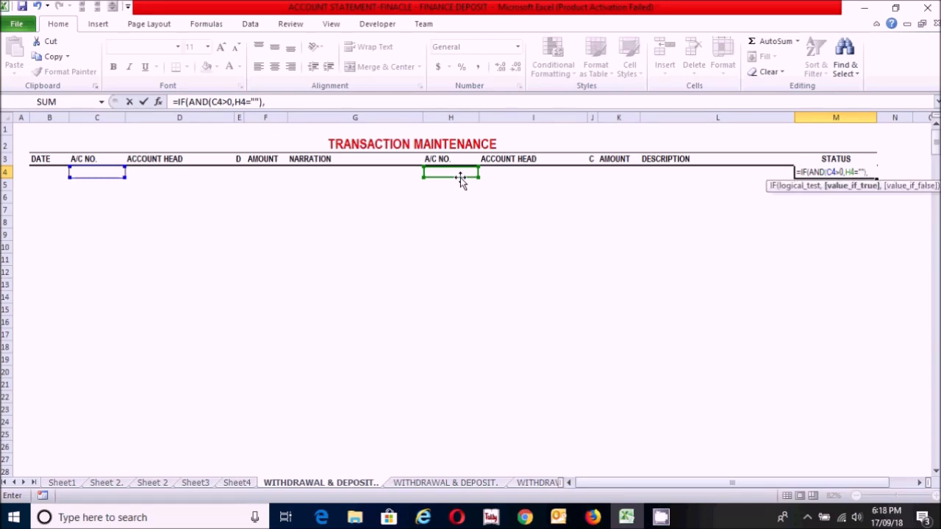
{"action": "type", "text": "\"TRANSAC"}
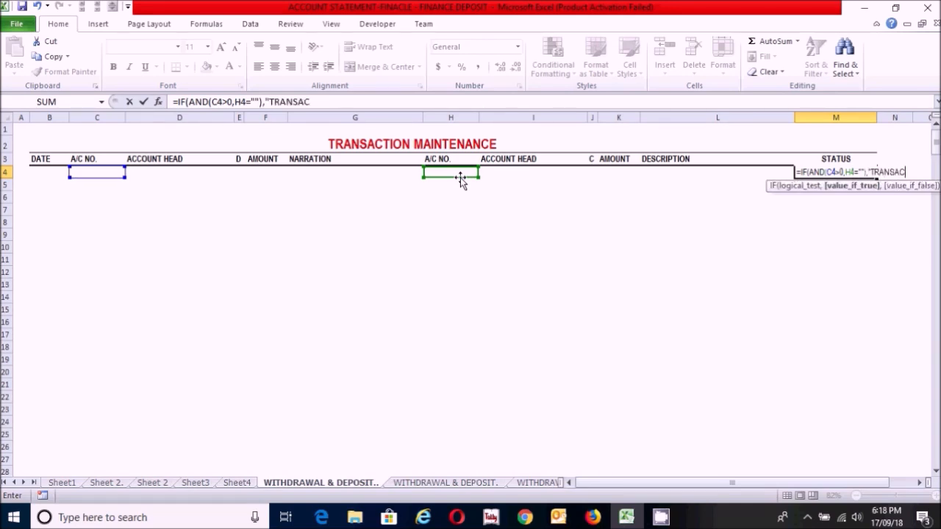
{"action": "type", "text": "TION IS NOT"}
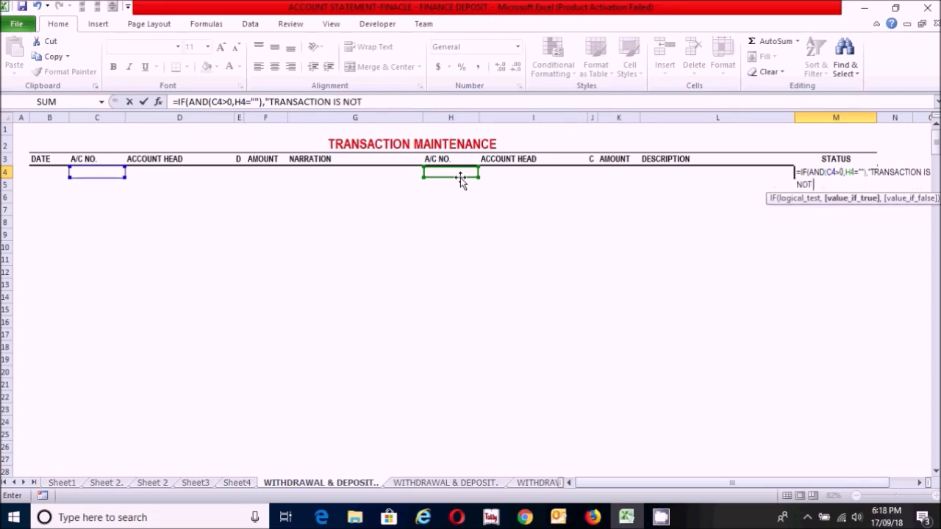
{"action": "type", "text": " BALANCED\","}
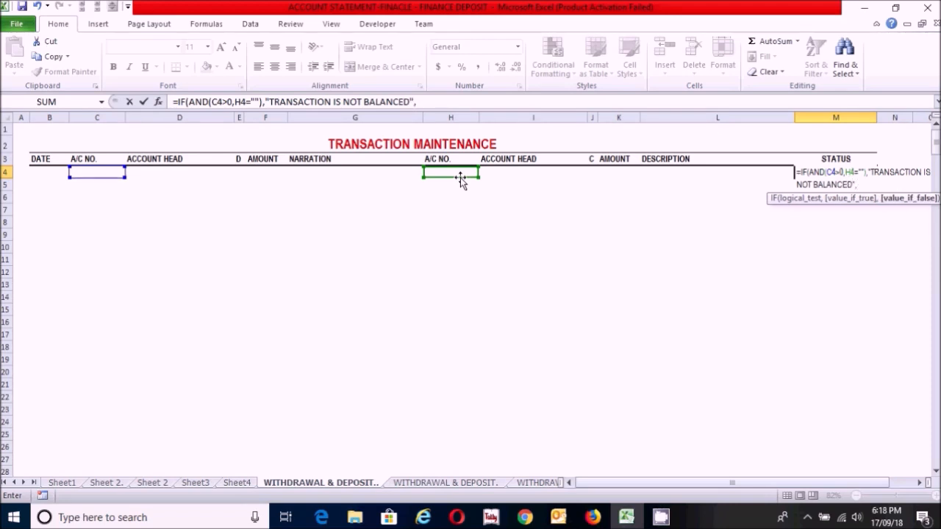
{"action": "type", "text": "\"\")"}
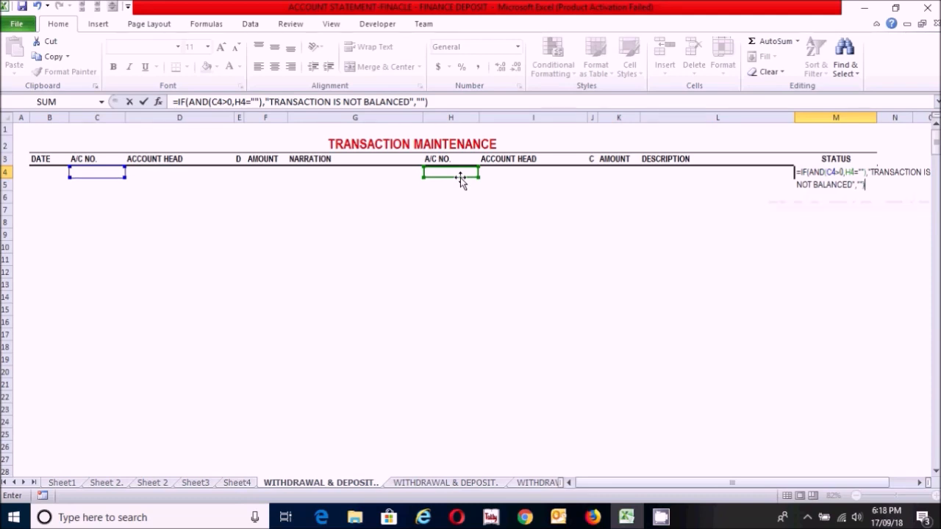
Step: Finish the M4 formula to return "TRANSACTION IS NOT BALANCED" when true and "" otherwise, and fill it down to M26
{"action": "key", "text": "Return"}
{"action": "left_click", "coordinate": [858, 171]}
{"action": "left_click_drag", "start_coordinate": [877, 178], "coordinate": [862, 450]}
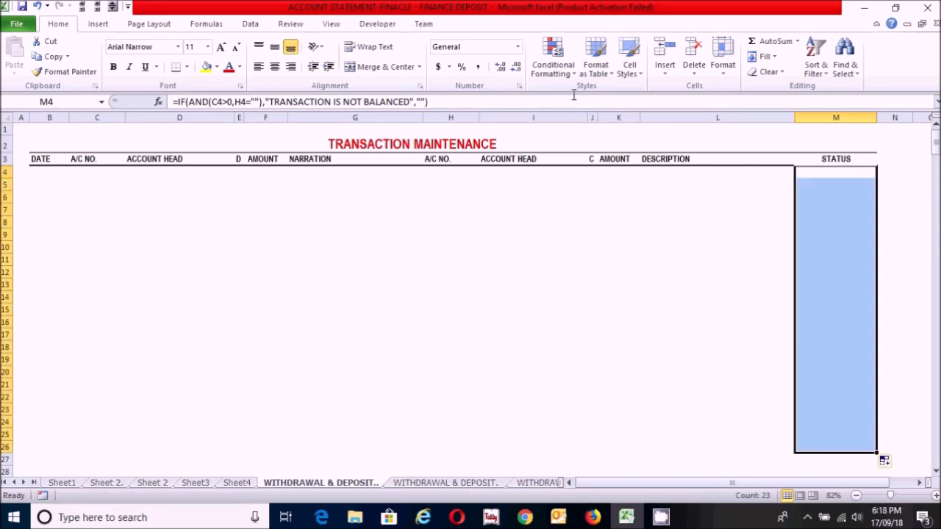
Step: Create a formula-based conditional formatting rule for M4:M26 with the condition =$M4="TRANSACTION IS NOT BALANCED"
{"action": "left_click", "coordinate": [566, 72]}
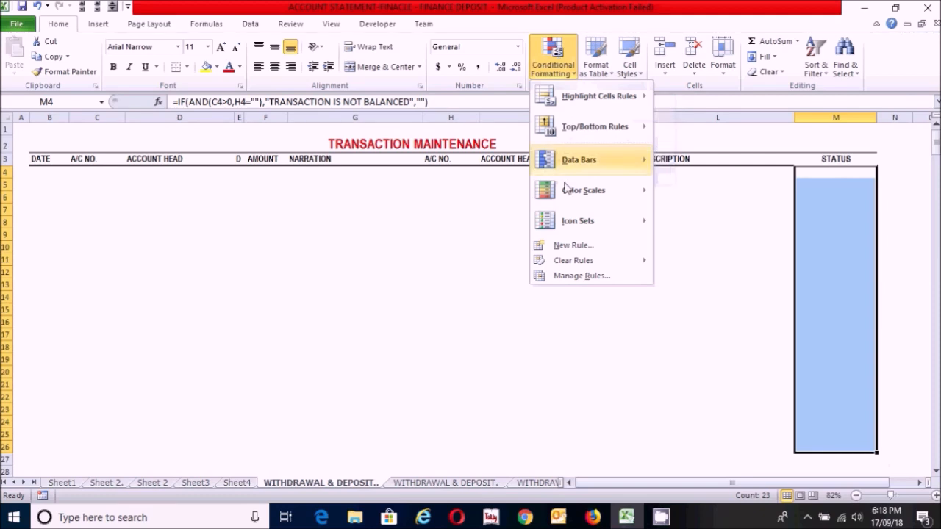
{"action": "left_click", "coordinate": [571, 245]}
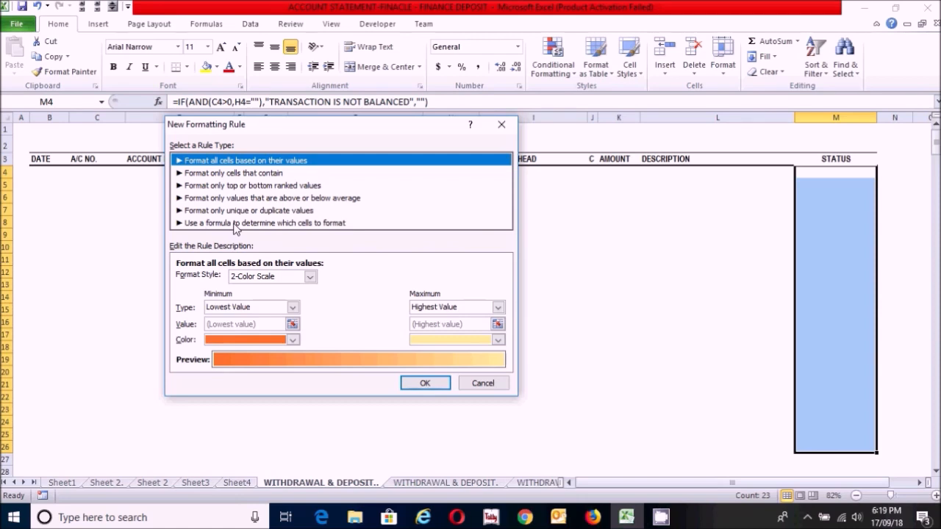
{"action": "left_click", "coordinate": [234, 226]}
{"action": "left_click", "coordinate": [234, 280]}
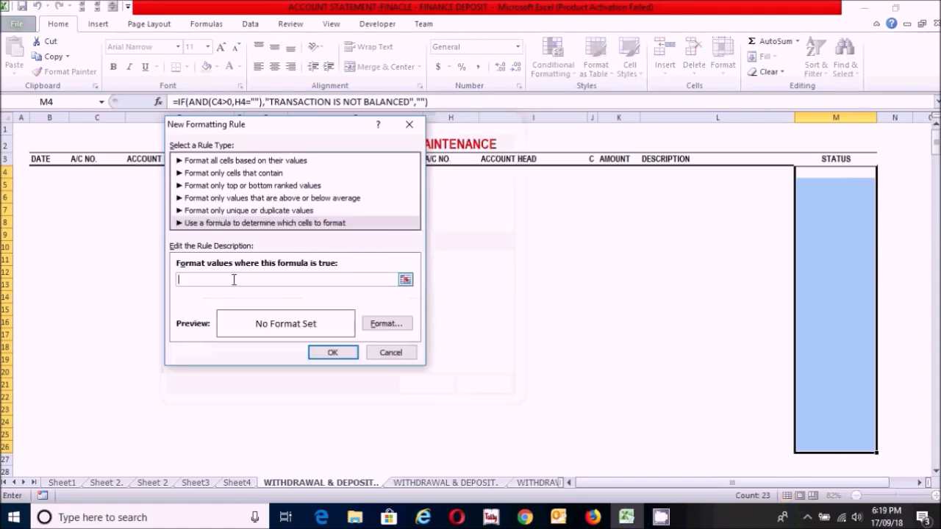
{"action": "type", "text": "="}
{"action": "left_click", "coordinate": [835, 178]}
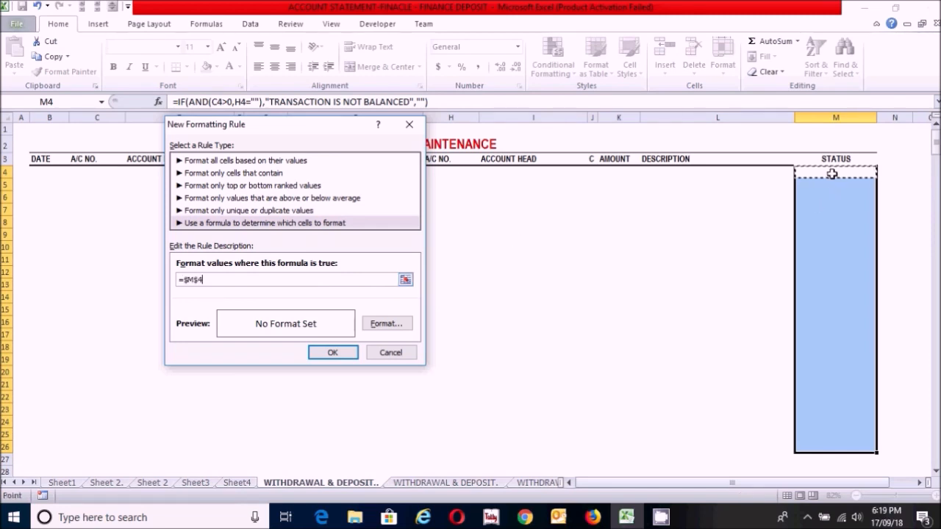
{"action": "left_click", "coordinate": [200, 279]}
{"action": "type", "text": "=\"TRANSACTION IS NOT BALANCED\""}
Step: Give the STATUS rule a red font color and apply it to the selected cells
{"action": "left_click", "coordinate": [387, 325]}
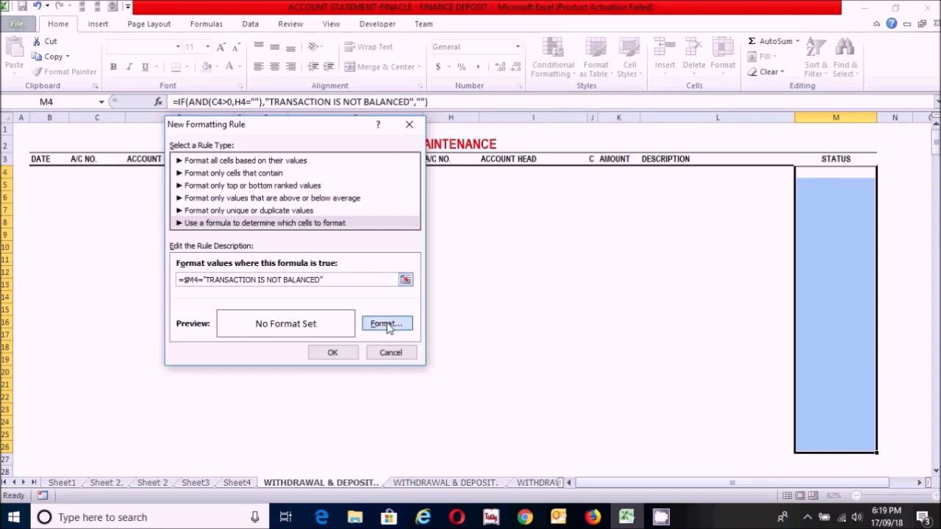
{"action": "left_click", "coordinate": [424, 223]}
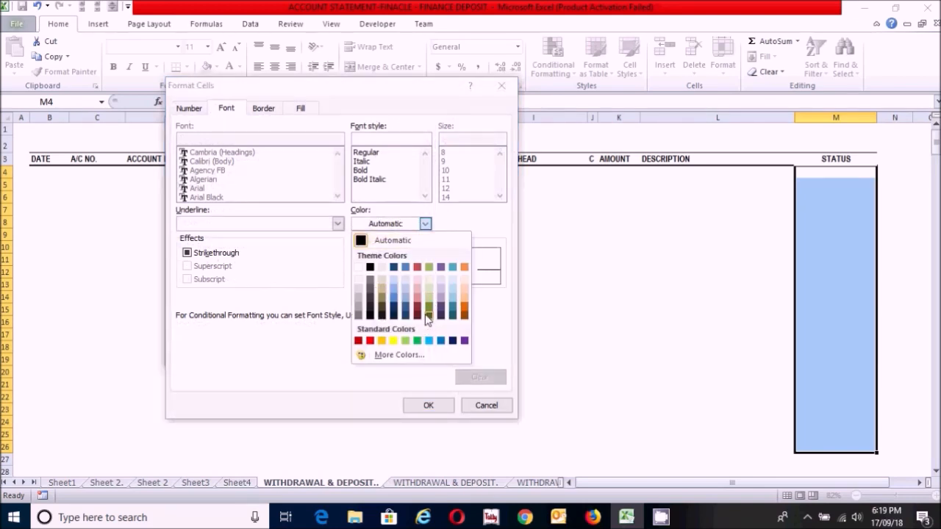
{"action": "left_click", "coordinate": [371, 341]}
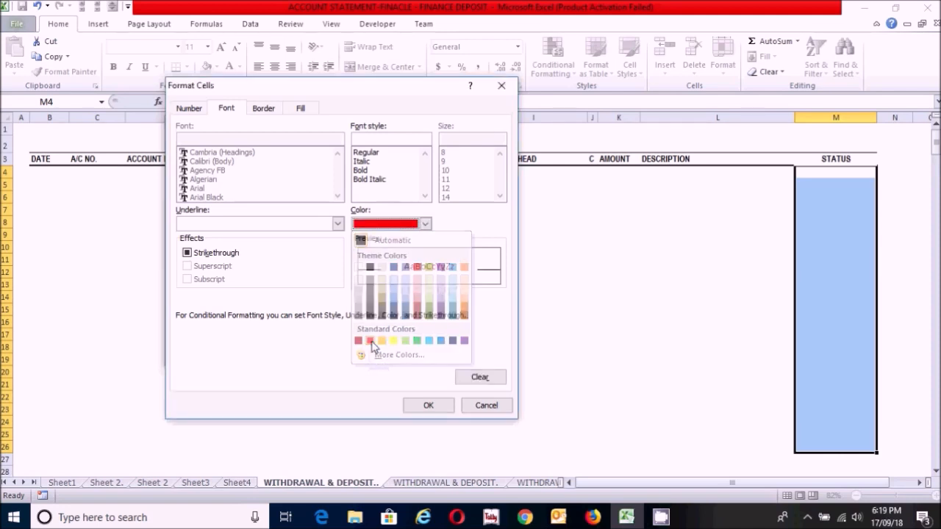
{"action": "left_click", "coordinate": [430, 406]}
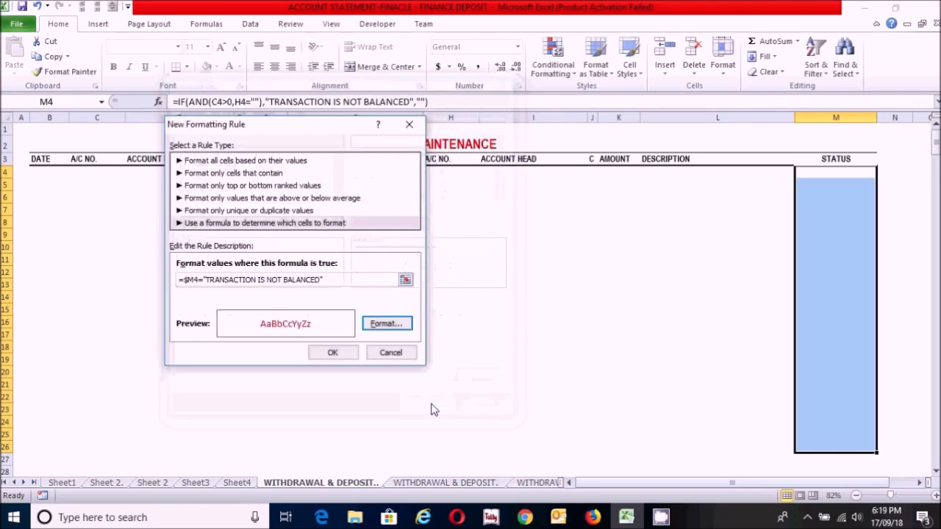
{"action": "left_click", "coordinate": [337, 355]}
{"action": "left_click", "coordinate": [521, 298]}
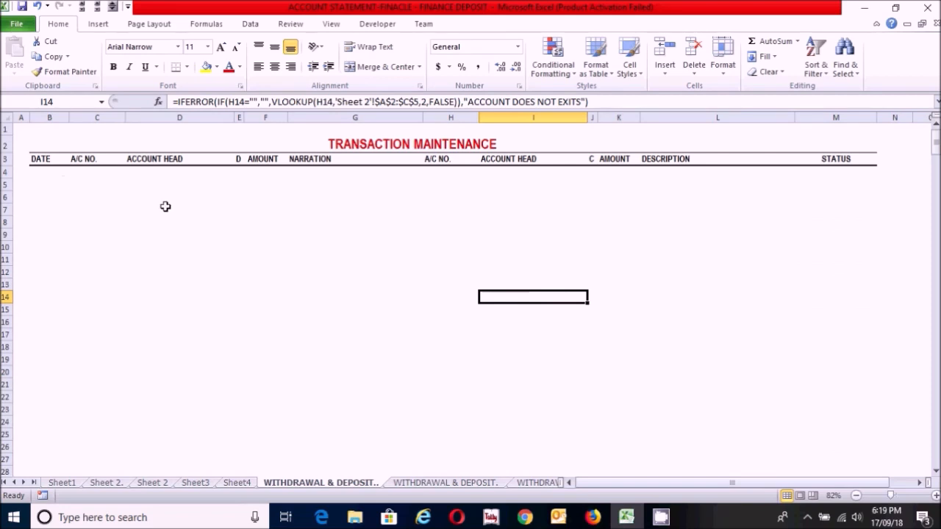
Step: Apply the Short Date number format to the DATE cells B4:B26
{"action": "left_click", "coordinate": [37, 172]}
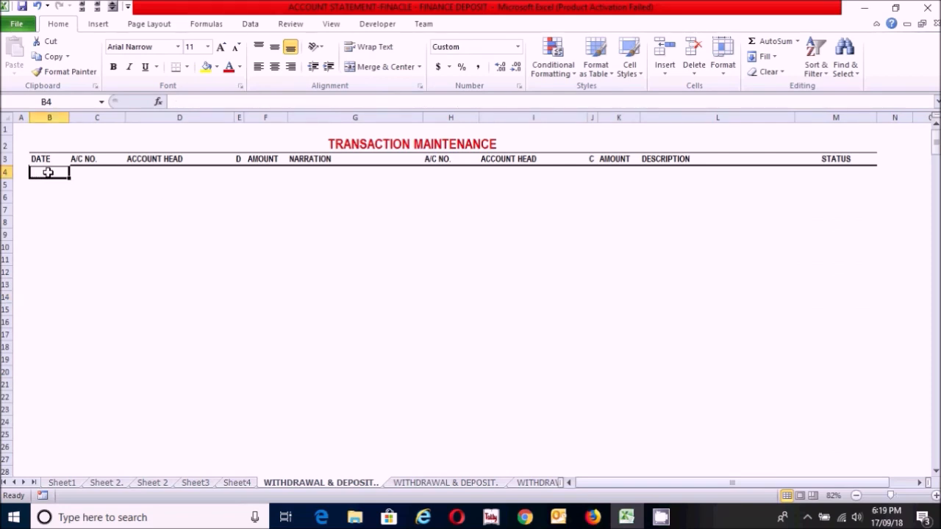
{"action": "left_click_drag", "start_coordinate": [48, 172], "coordinate": [39, 444]}
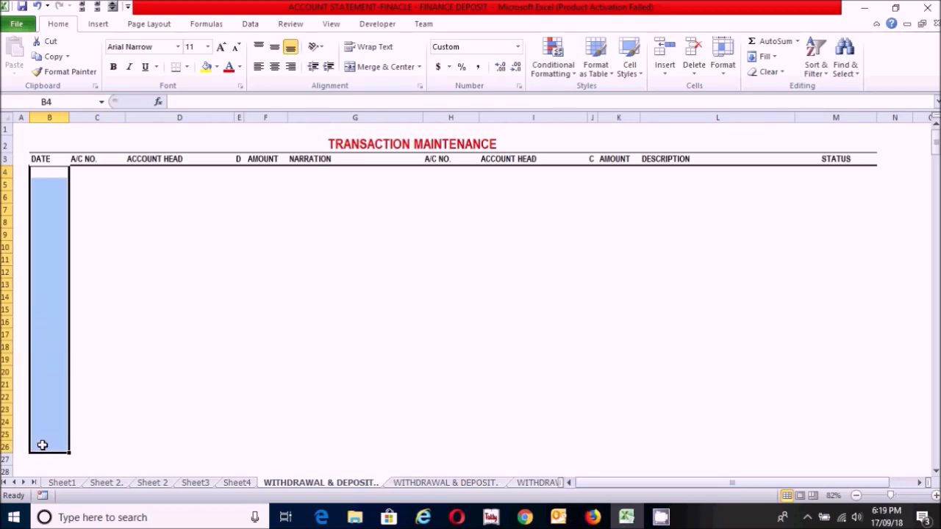
{"action": "left_click", "coordinate": [518, 48]}
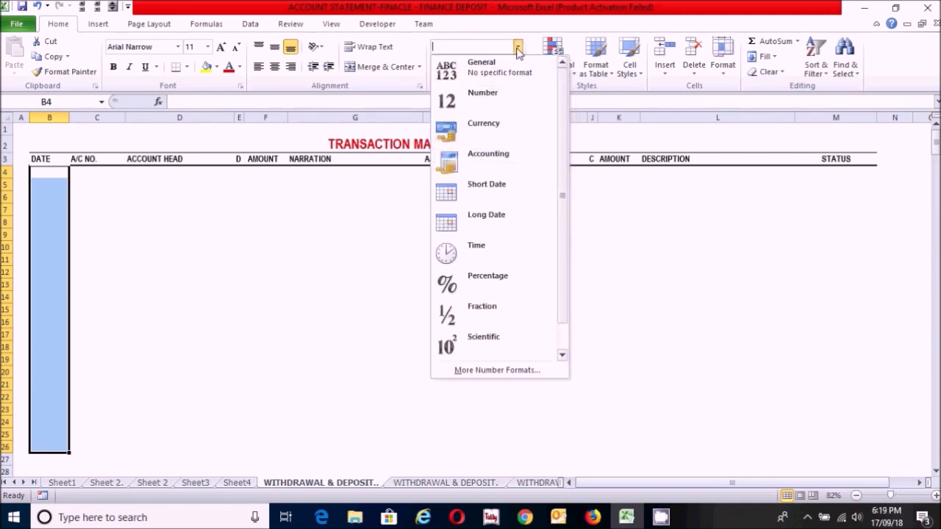
{"action": "left_click", "coordinate": [500, 196]}
Step: Apply the custom number format "0"000 to the debit A/C NO. cell C4
{"action": "left_click", "coordinate": [87, 176]}
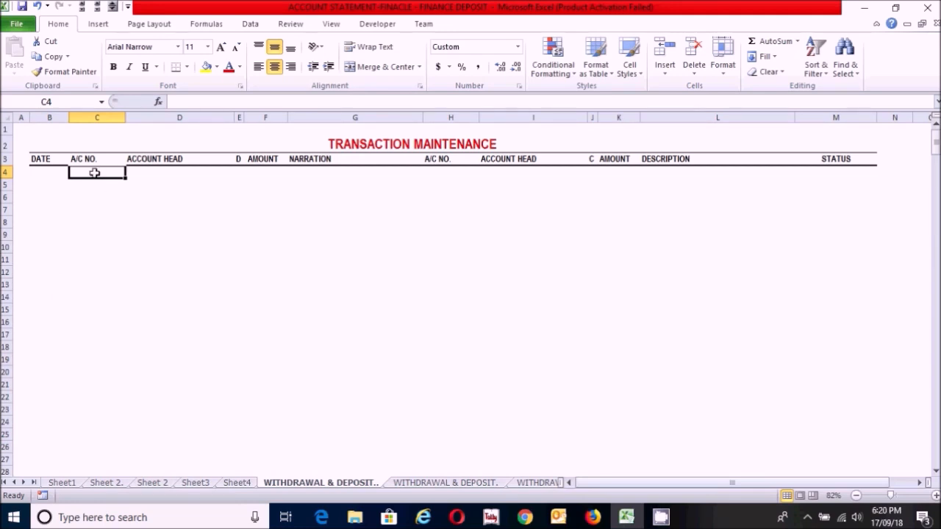
{"action": "left_click", "coordinate": [518, 49]}
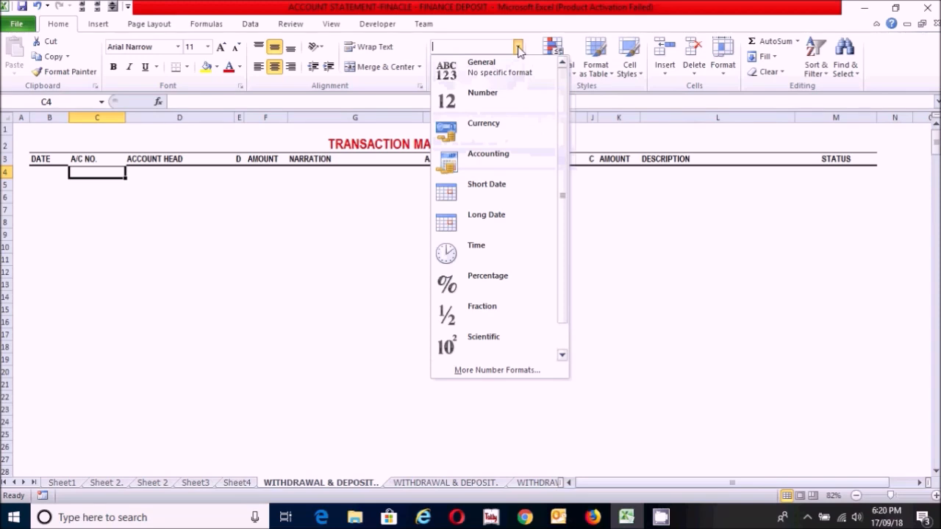
{"action": "left_click", "coordinate": [475, 371]}
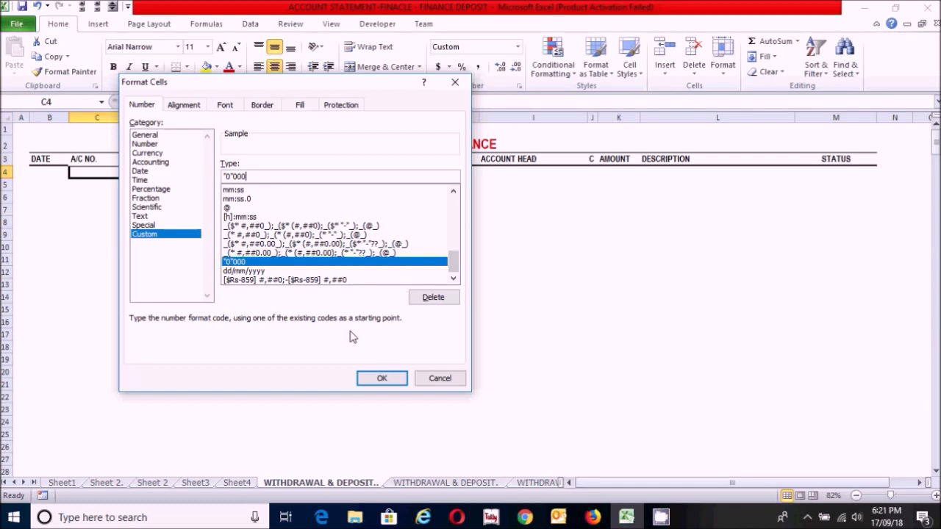
{"action": "left_click", "coordinate": [380, 378]}
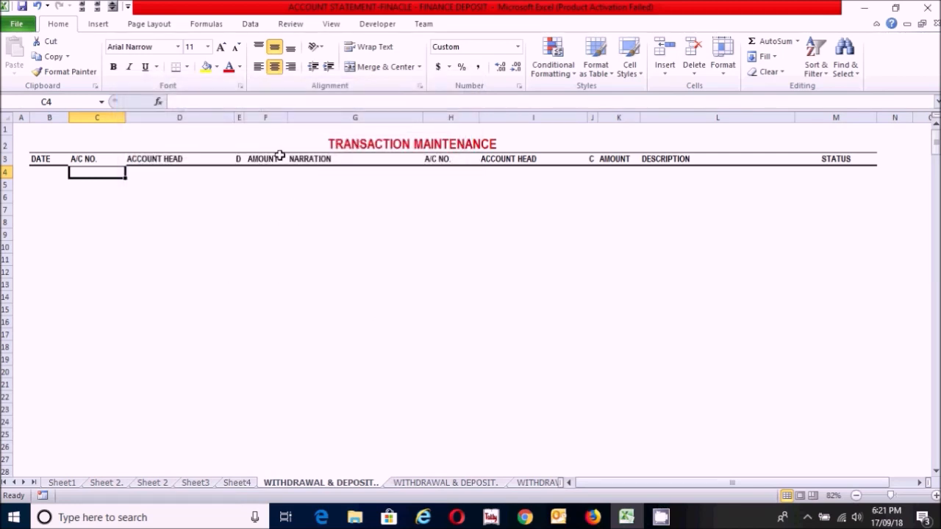
{"action": "left_click", "coordinate": [438, 172]}
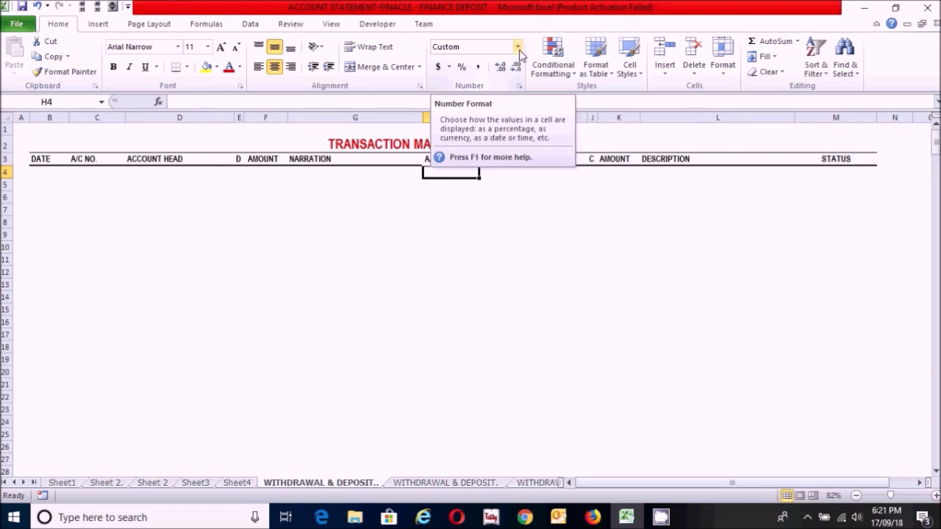
{"action": "left_click", "coordinate": [448, 210]}
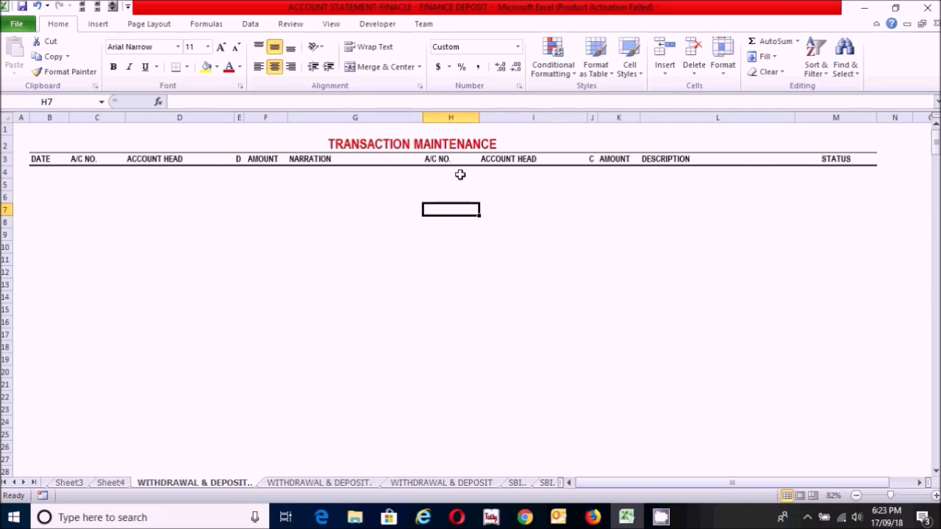
Step: Open the first SBI sheet and look through the full length of its account statement grid
{"action": "left_click", "coordinate": [519, 482]}
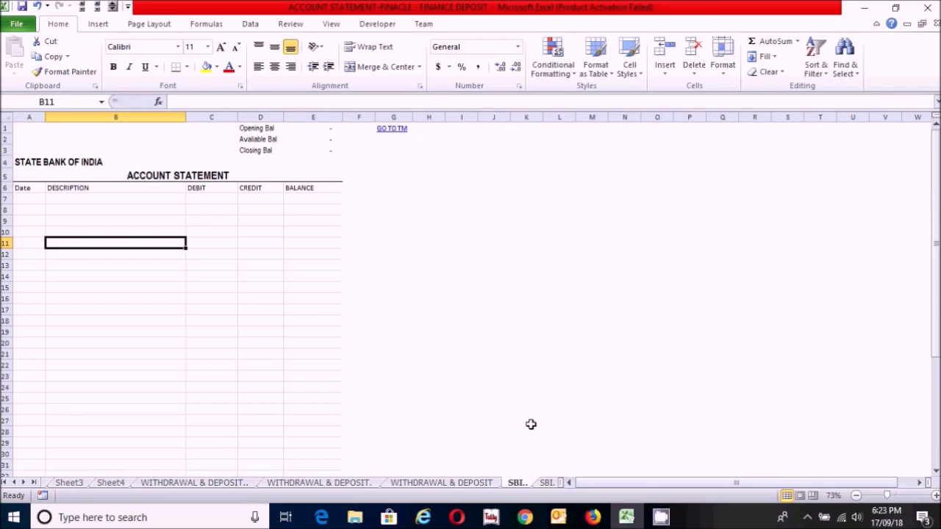
{"action": "double_click", "coordinate": [516, 483]}
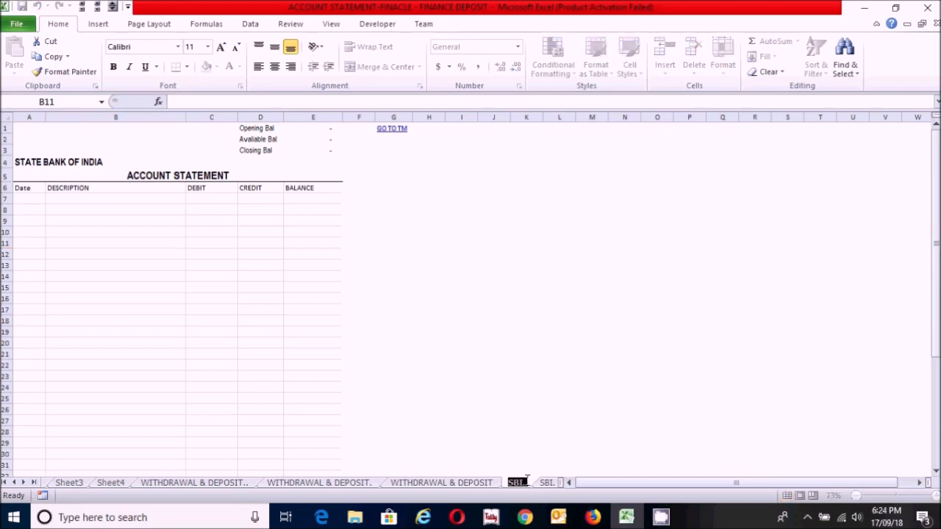
{"action": "left_click", "coordinate": [473, 347]}
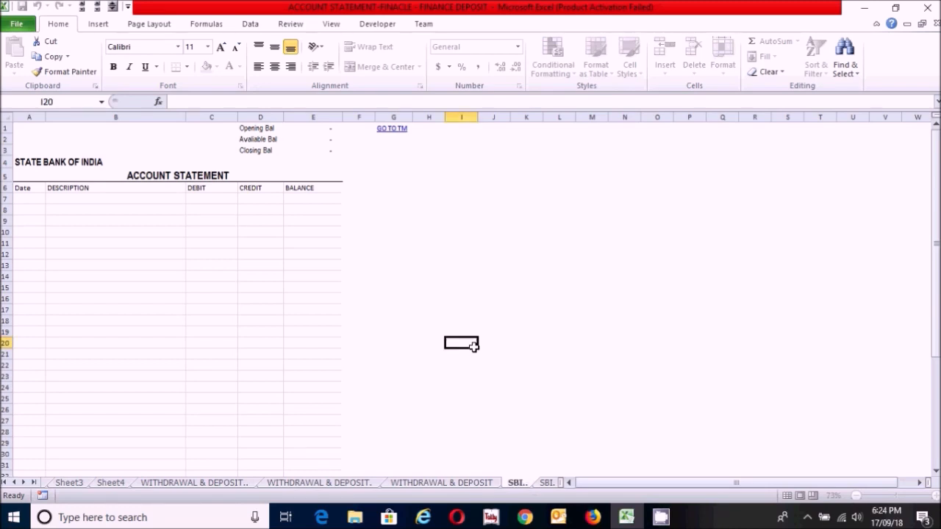
{"action": "left_click", "coordinate": [141, 252]}
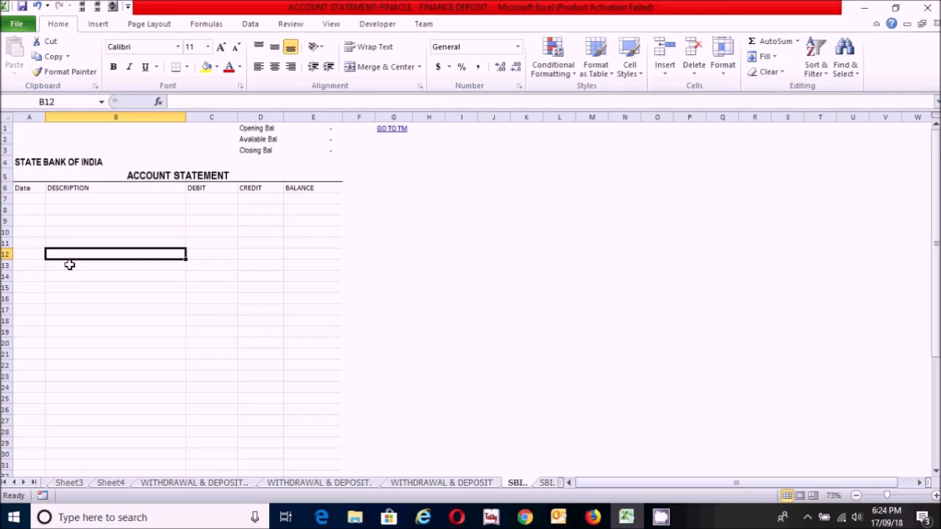
{"action": "left_click", "coordinate": [65, 206]}
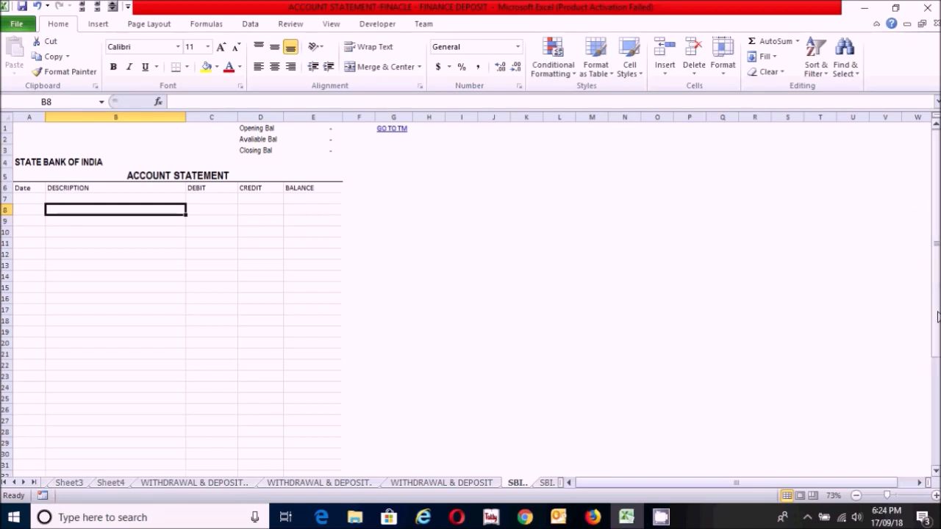
{"action": "left_click_drag", "start_coordinate": [936, 160], "coordinate": [933, 309]}
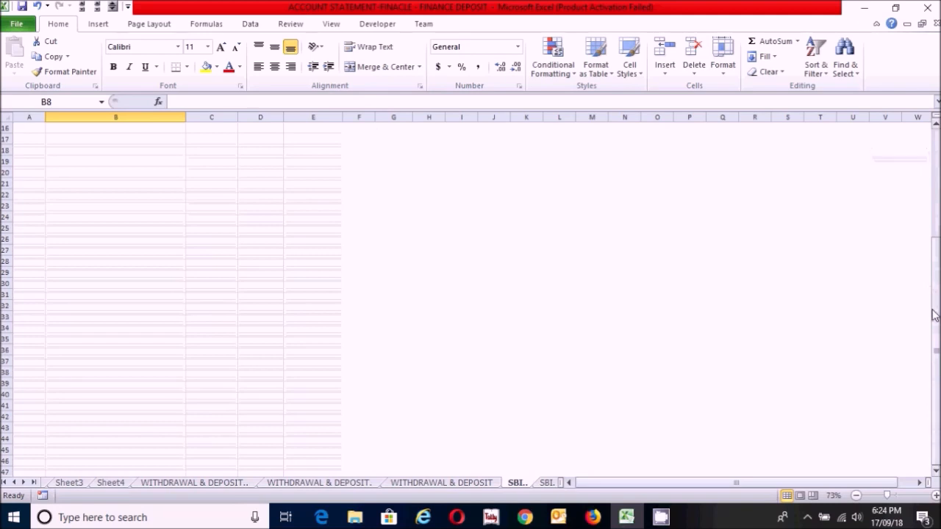
{"action": "left_click", "coordinate": [935, 471]}
{"action": "left_click_drag", "start_coordinate": [936, 457], "coordinate": [907, 231]}
Step: Convert the account statement range A6:E50 into a table whose first row holds the headers
{"action": "left_click", "coordinate": [94, 273]}
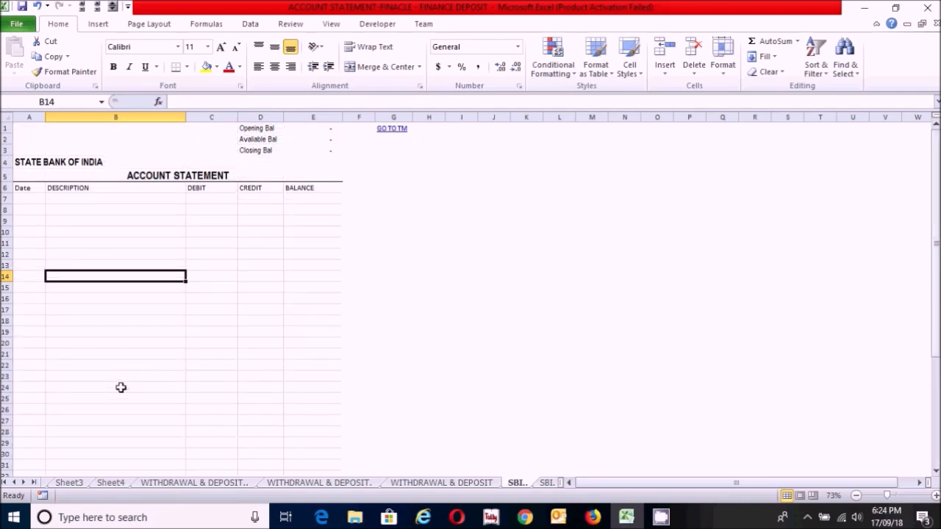
{"action": "key", "text": "ctrl+t"}
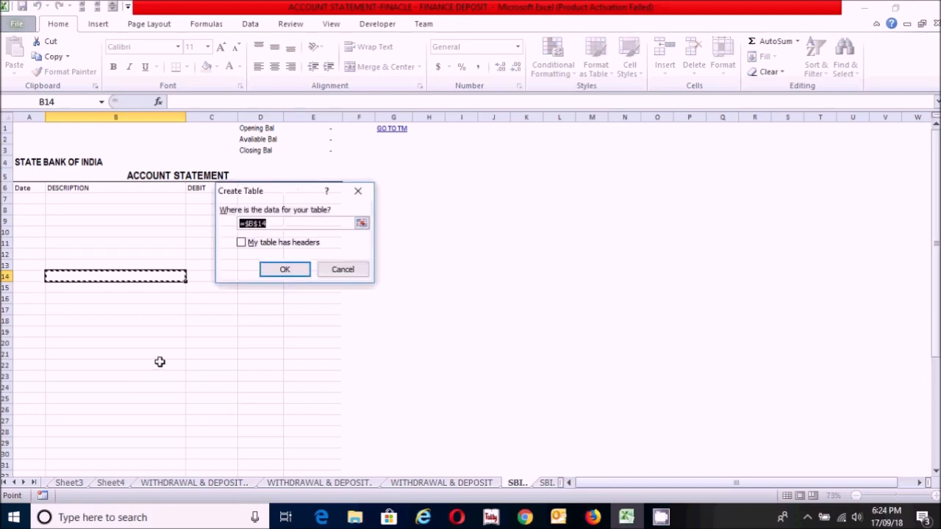
{"action": "left_click_drag", "start_coordinate": [23, 187], "coordinate": [304, 451]}
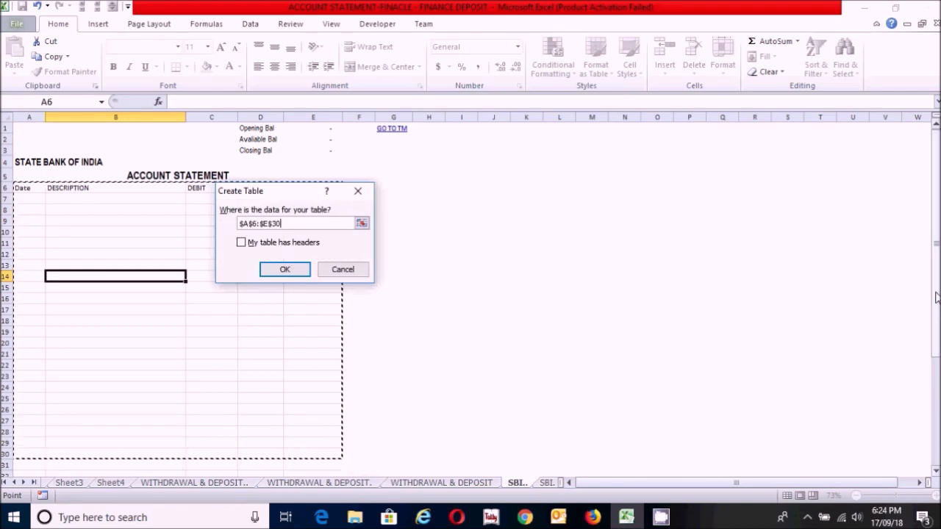
{"action": "scroll", "coordinate": [727, 345], "scroll_direction": "down", "scroll_amount": 5}
{"action": "left_click", "coordinate": [288, 224]}
{"action": "key", "text": "BackSpace"}
{"action": "key", "text": "BackSpace"}
{"action": "type", "text": "50"}
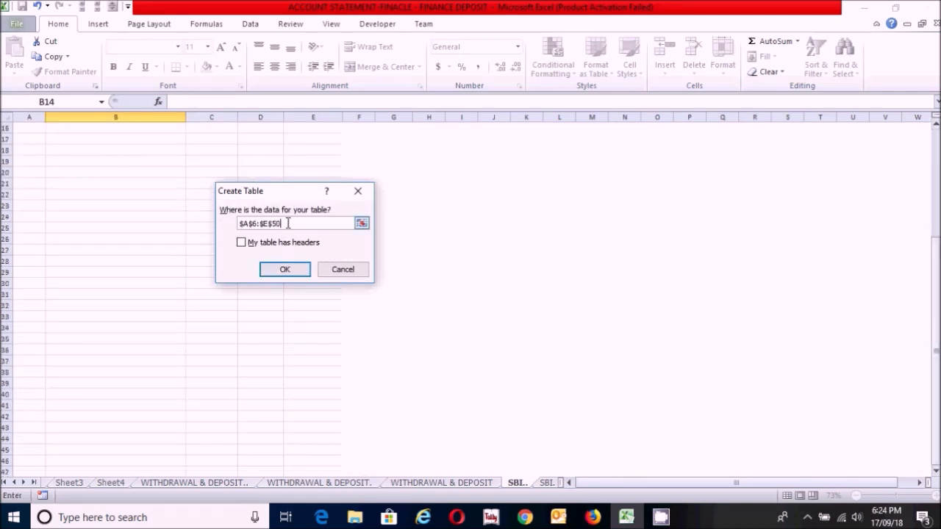
{"action": "left_click", "coordinate": [241, 243]}
{"action": "left_click", "coordinate": [286, 269]}
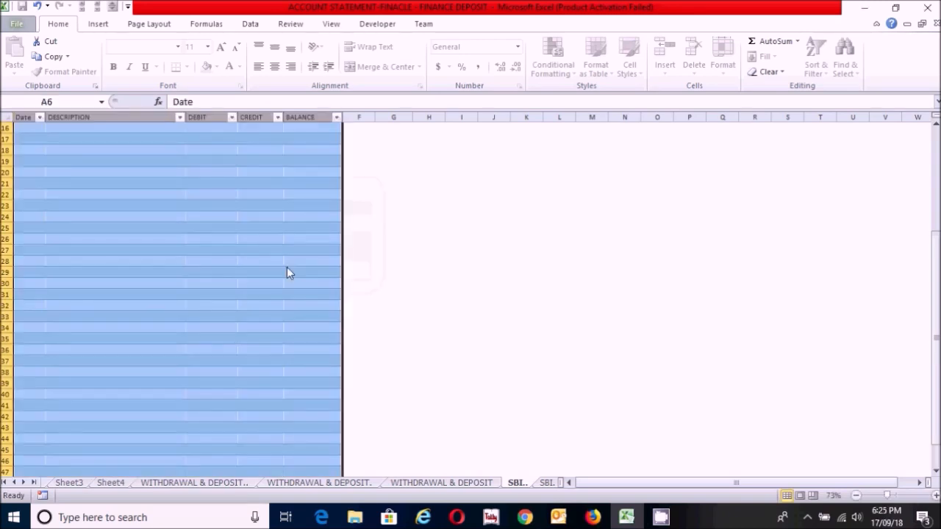
{"action": "left_click_drag", "start_coordinate": [937, 345], "coordinate": [937, 286]}
{"action": "left_click", "coordinate": [150, 325]}
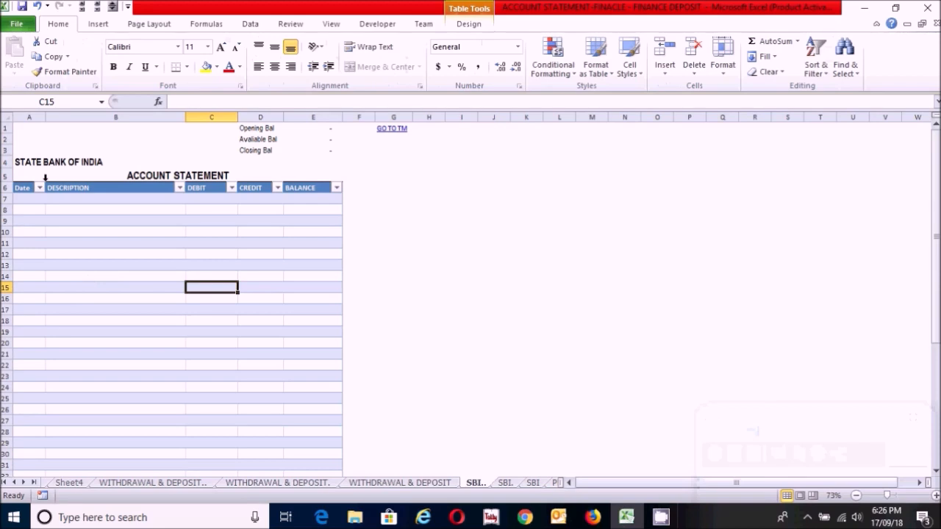
Step: Fill the whole statement sheet with white to cover the table's banded colors
{"action": "left_click", "coordinate": [6, 117]}
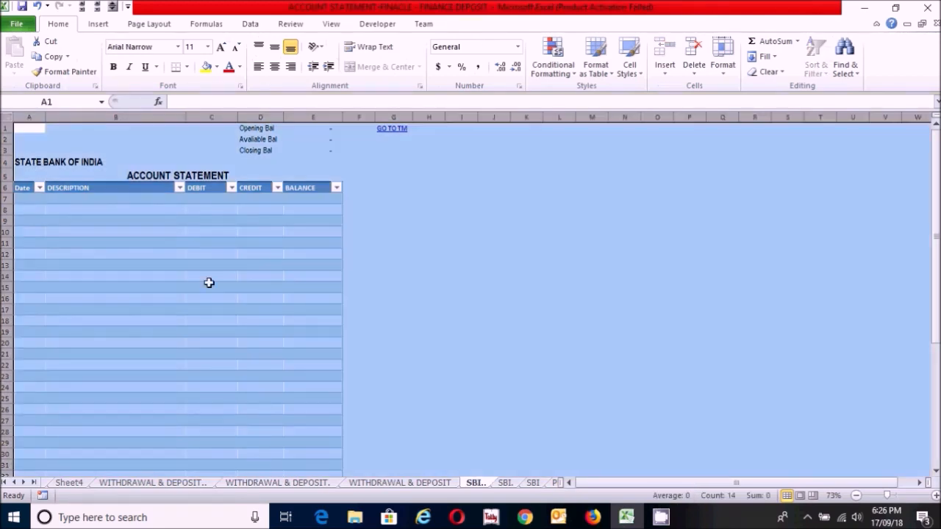
{"action": "left_click", "coordinate": [218, 67]}
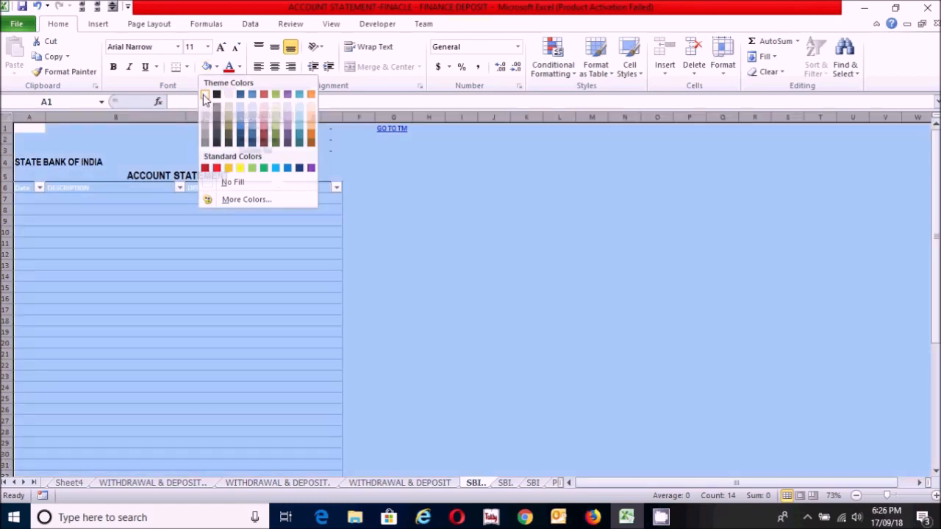
{"action": "left_click", "coordinate": [205, 96]}
{"action": "left_click", "coordinate": [126, 256]}
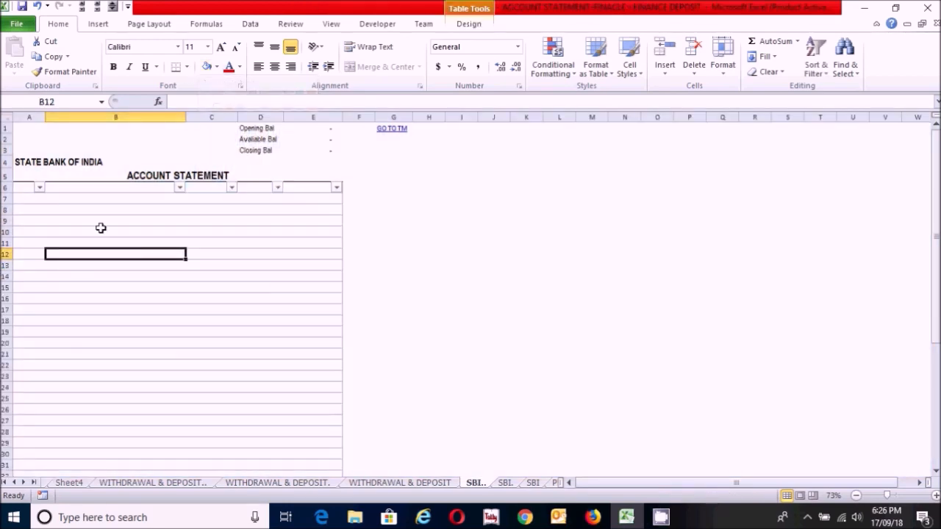
Step: Set the font color of the table header row A6:E6 to Automatic
{"action": "left_click", "coordinate": [22, 184]}
{"action": "left_click_drag", "start_coordinate": [23, 184], "coordinate": [313, 188]}
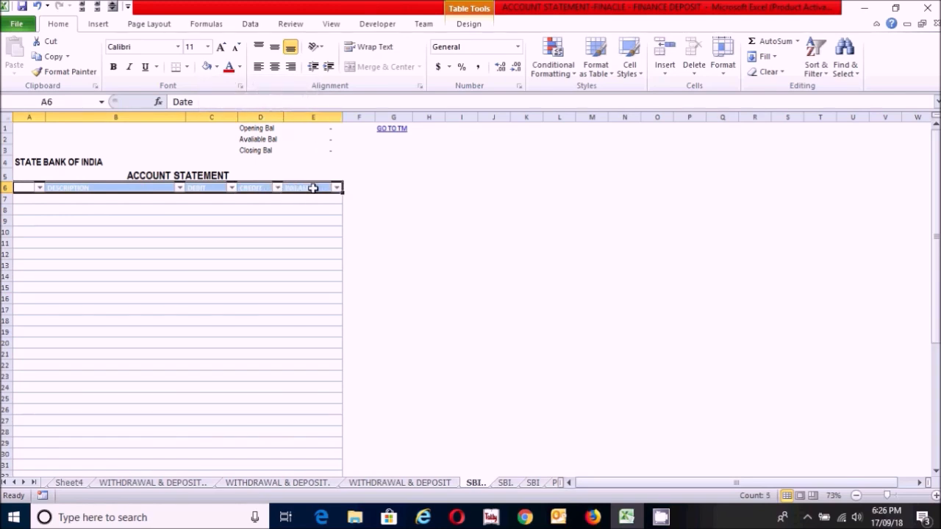
{"action": "left_click", "coordinate": [240, 67]}
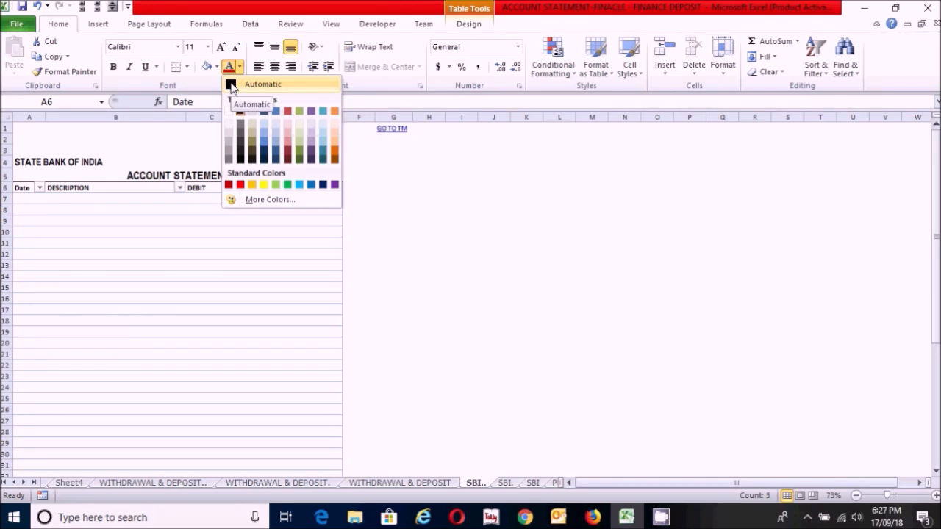
{"action": "left_click", "coordinate": [231, 86]}
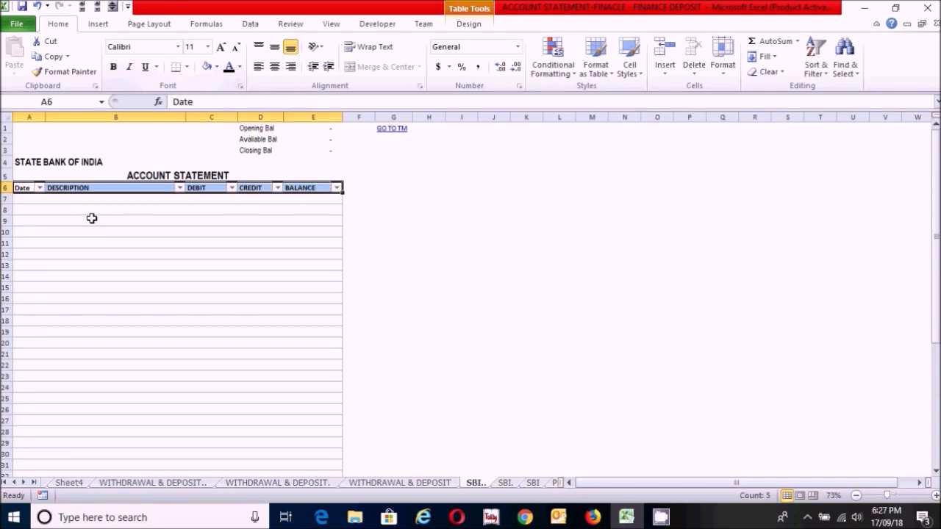
{"action": "left_click", "coordinate": [58, 230]}
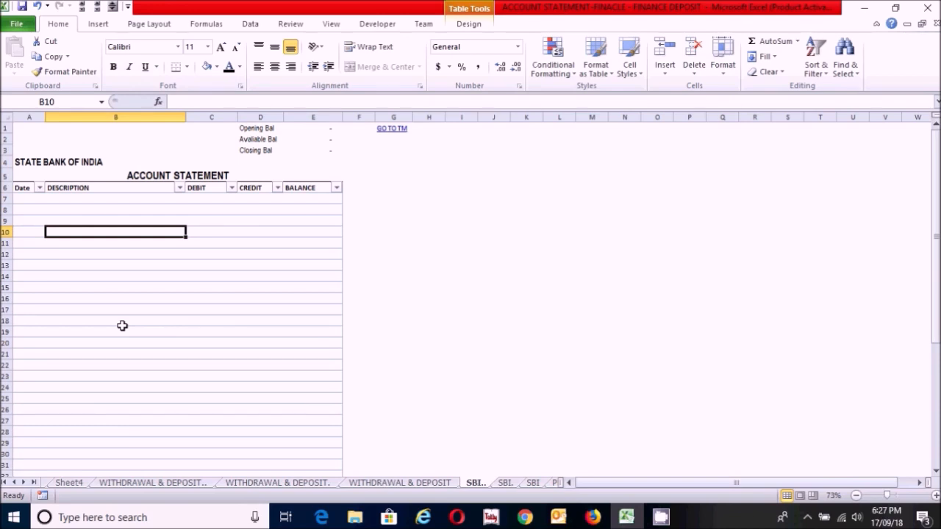
{"action": "left_click", "coordinate": [40, 199]}
{"action": "left_click", "coordinate": [110, 199]}
{"action": "left_click", "coordinate": [229, 202]}
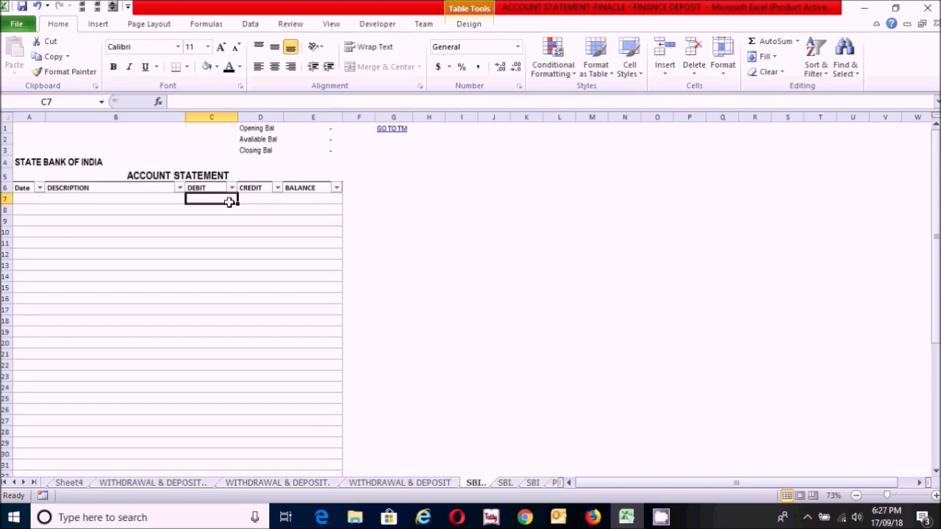
{"action": "left_click", "coordinate": [17, 199]}
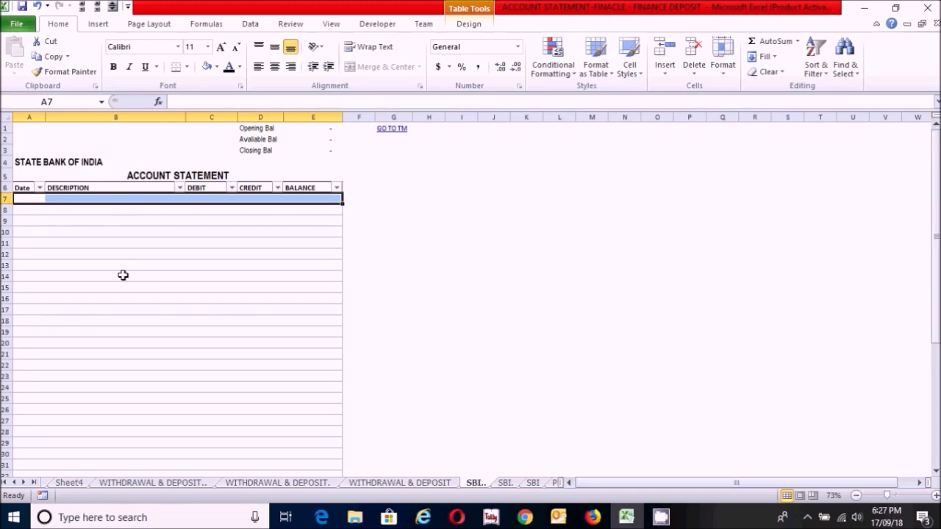
{"action": "left_click", "coordinate": [91, 257]}
Step: Enter 01/08/2018 in the first date cell A7 and widen column A slightly to fit the date
{"action": "left_click", "coordinate": [31, 197]}
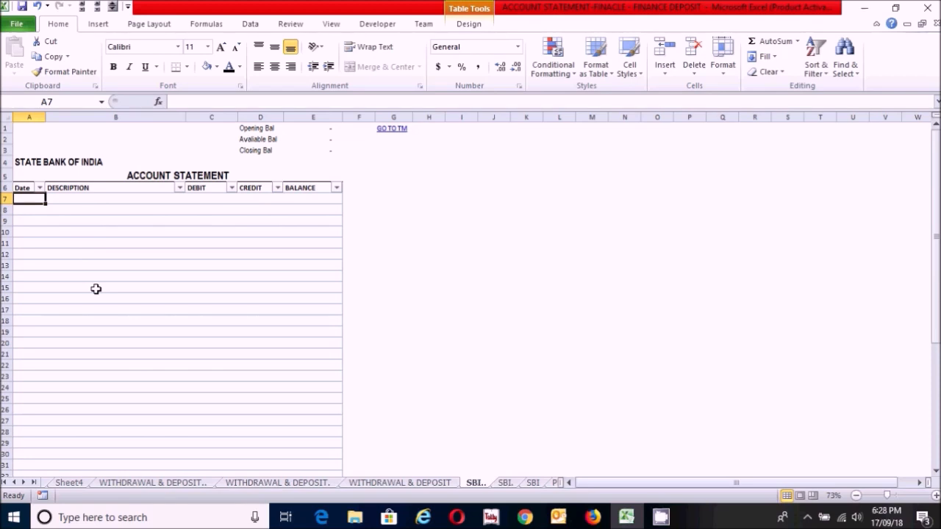
{"action": "type", "text": "01"}
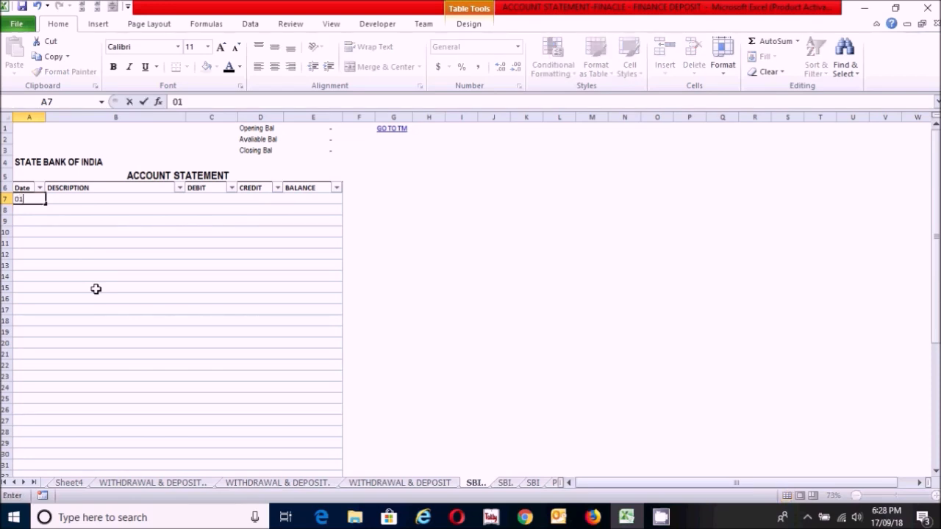
{"action": "type", "text": "/08/2018"}
{"action": "key", "text": "Tab"}
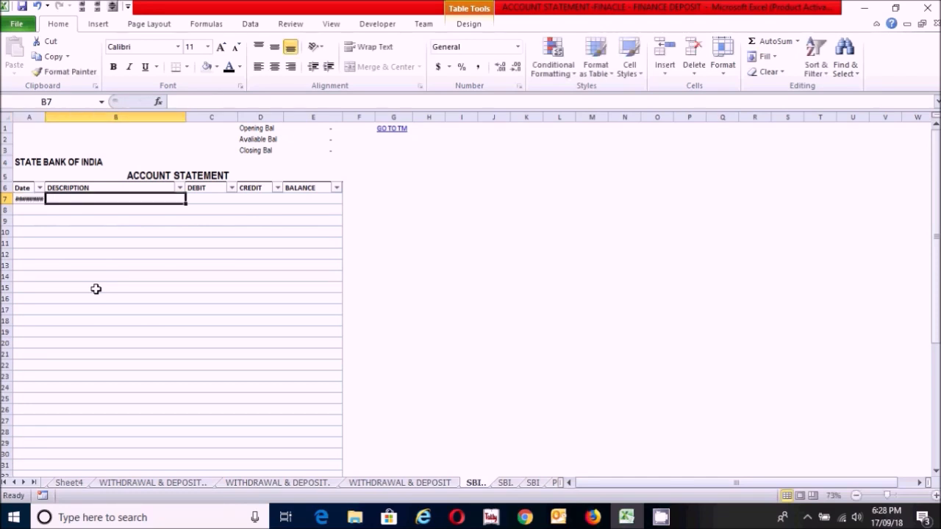
{"action": "left_click", "coordinate": [47, 117]}
{"action": "left_click_drag", "start_coordinate": [44, 117], "coordinate": [45, 116]}
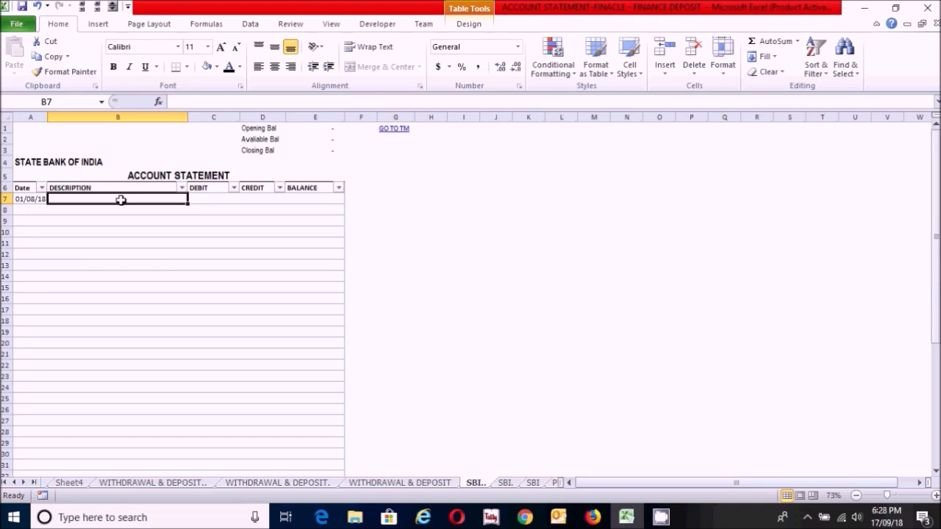
Step: Enter BALANCE B/D as the description in cell B7 of the first statement row
{"action": "type", "text": "BALA"}
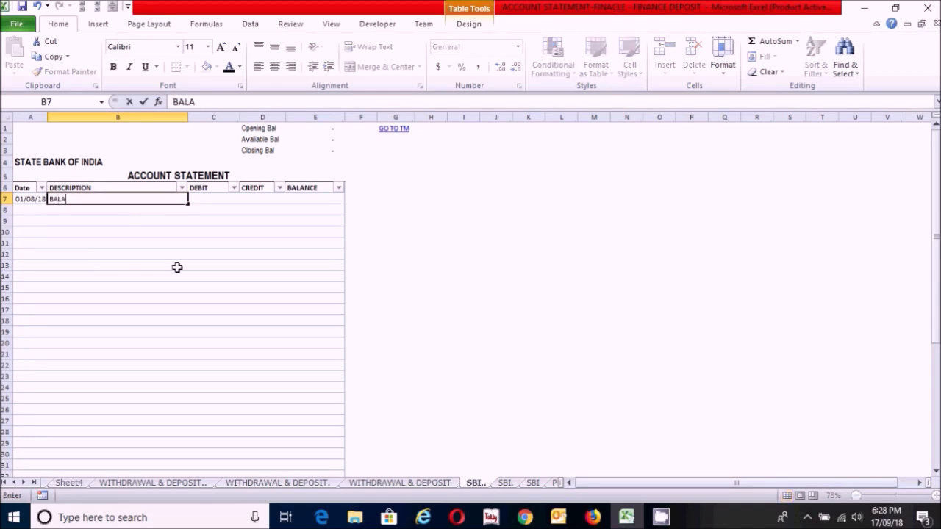
{"action": "type", "text": "NCE B/D"}
{"action": "key", "text": "Tab"}
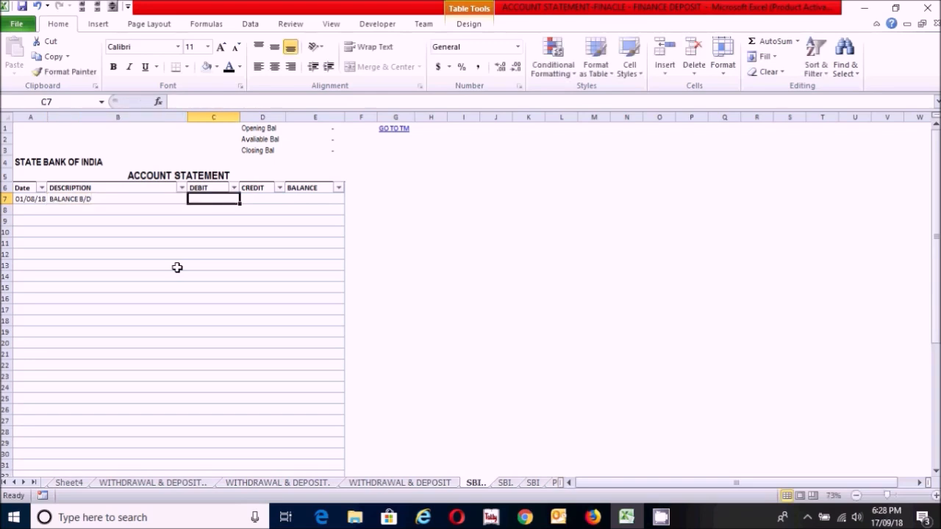
{"action": "left_click_drag", "start_coordinate": [37, 199], "coordinate": [105, 194]}
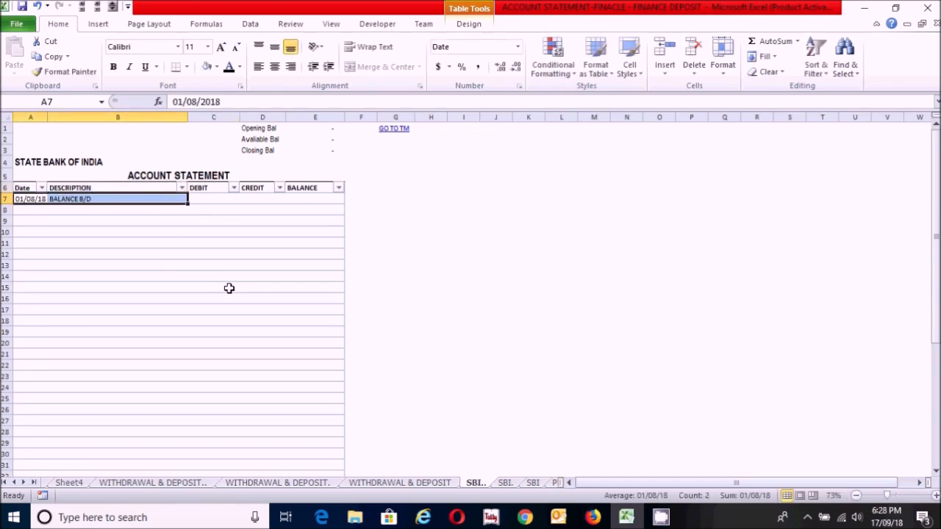
{"action": "left_click", "coordinate": [205, 201]}
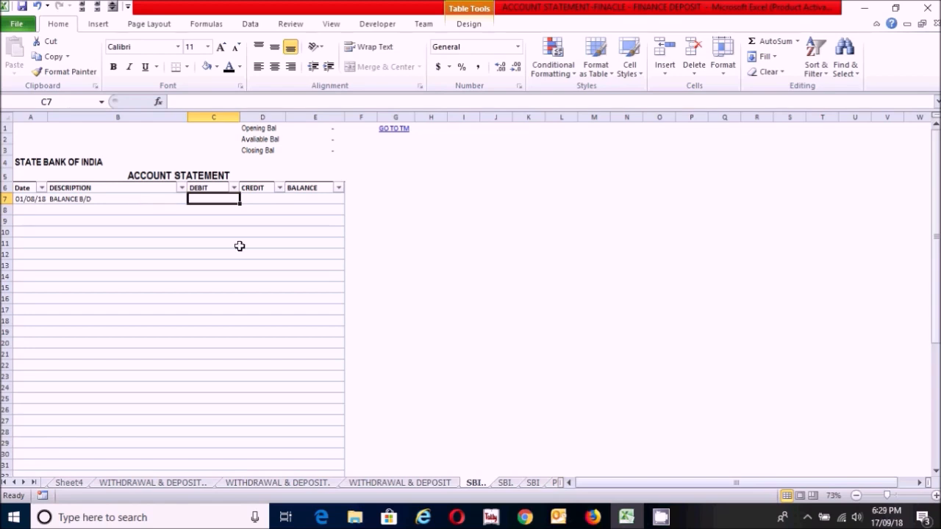
{"action": "left_click", "coordinate": [303, 199], "text": "shift"}
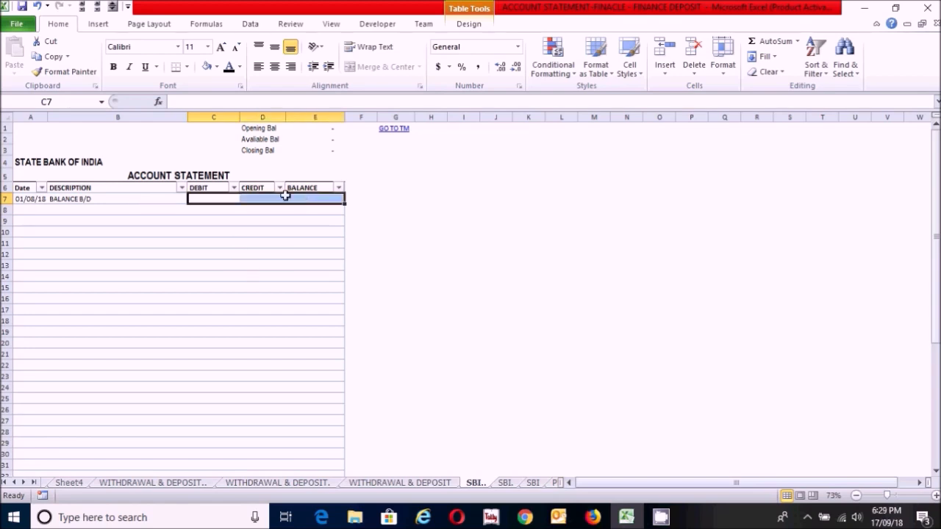
{"action": "left_click", "coordinate": [212, 221]}
{"action": "left_click", "coordinate": [208, 198]}
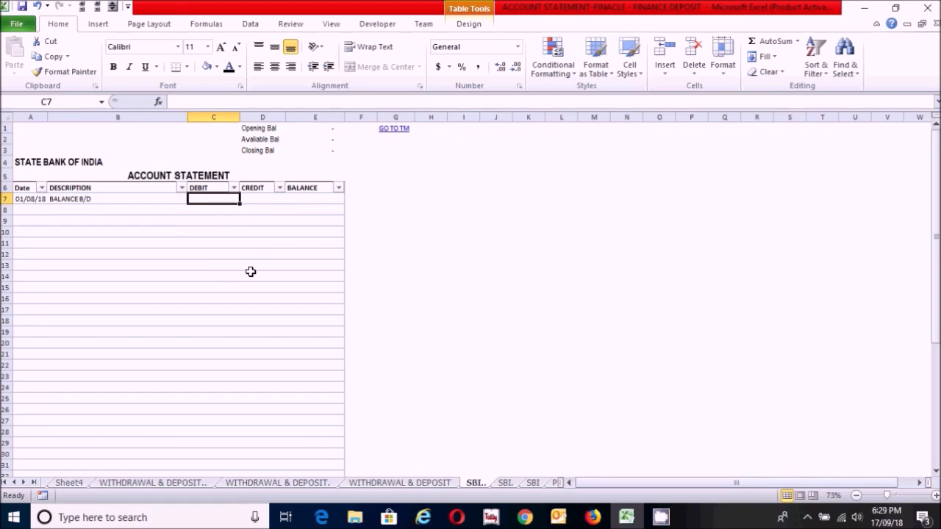
Step: Build a VLOOKUP in credit cell D7 that looks up bank name $A$4 in the opening balance range Sheet4!$B$3:$G$4, using absolute references
{"action": "left_click", "coordinate": [258, 201]}
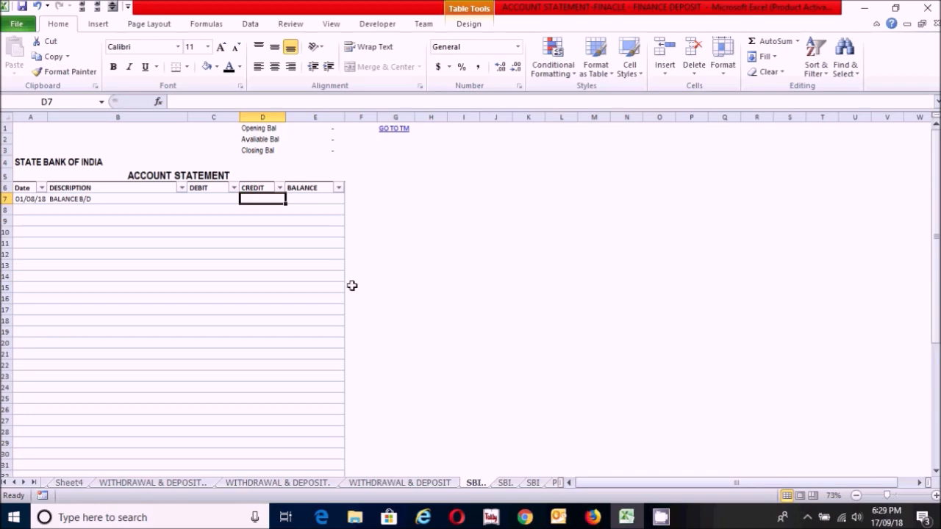
{"action": "type", "text": "="}
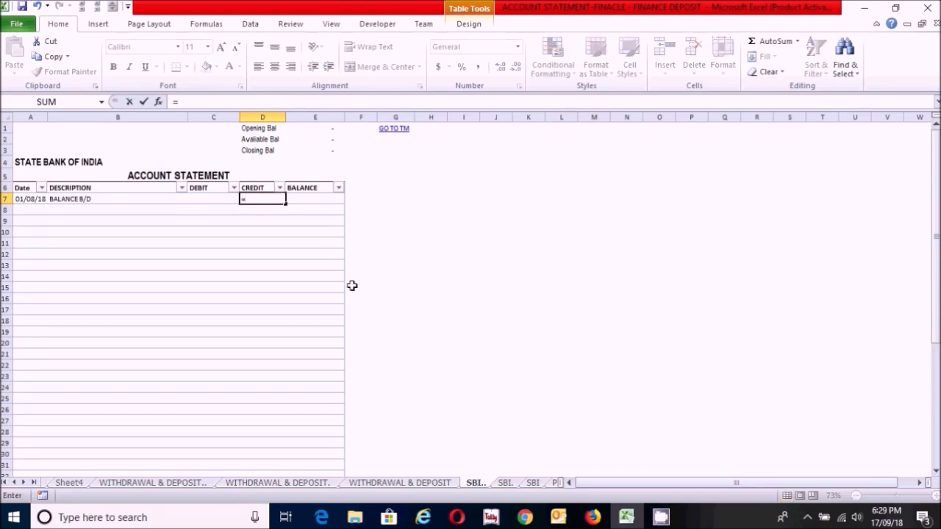
{"action": "type", "text": "VLO"}
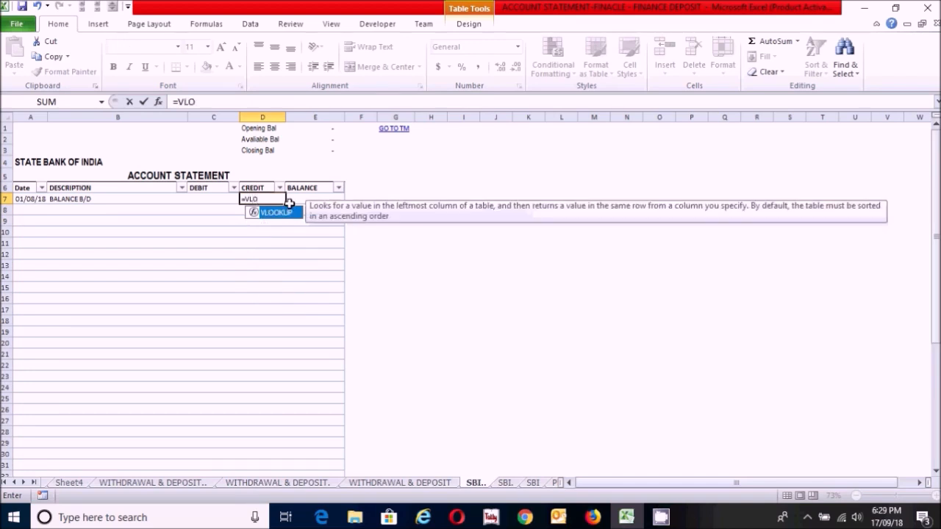
{"action": "double_click", "coordinate": [285, 214]}
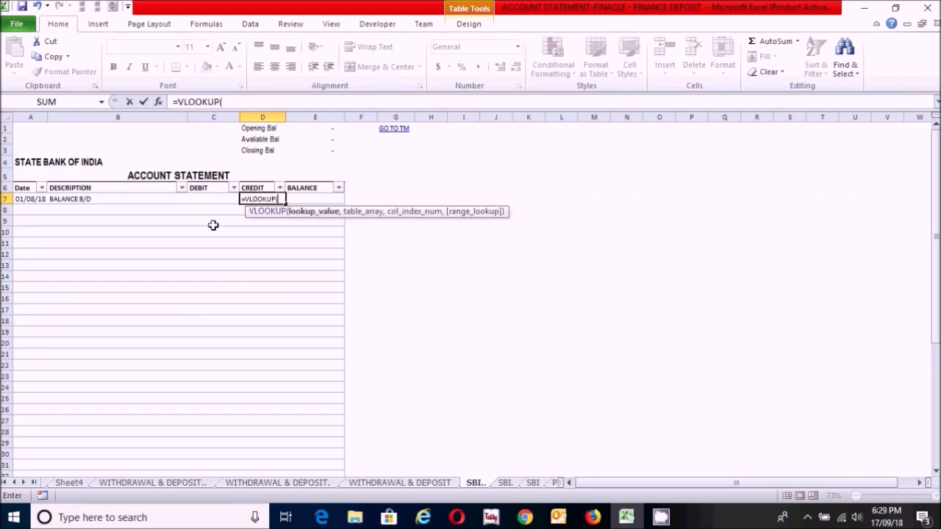
{"action": "left_click", "coordinate": [63, 162]}
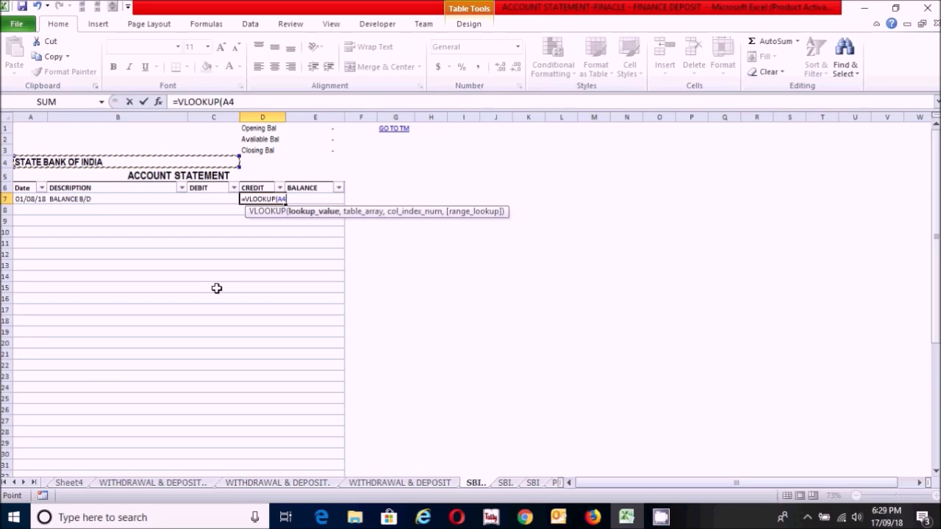
{"action": "key", "text": "F4"}
{"action": "type", "text": ","}
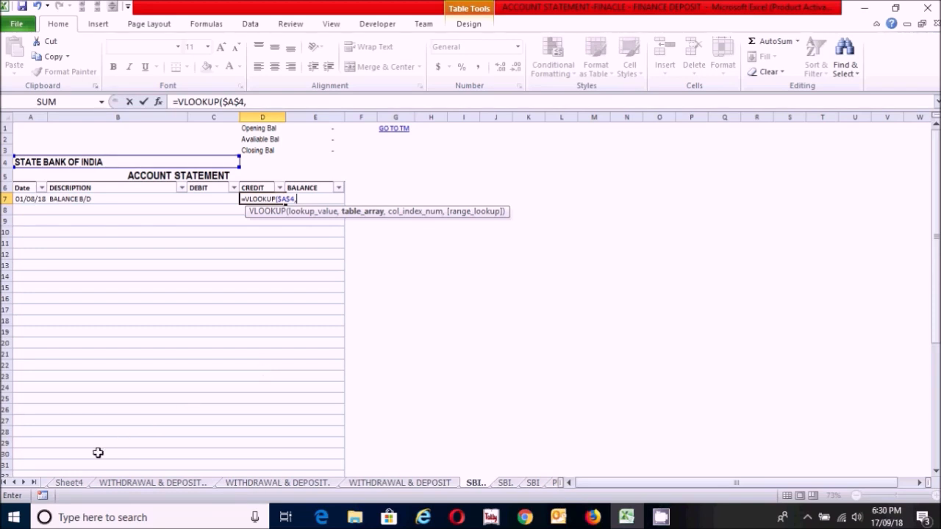
{"action": "left_click", "coordinate": [74, 482]}
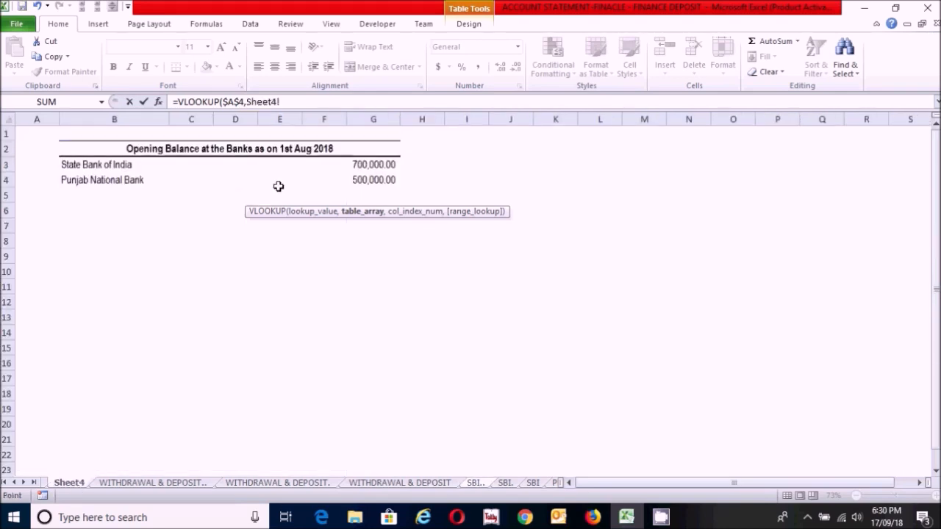
{"action": "left_click_drag", "start_coordinate": [224, 169], "coordinate": [394, 183]}
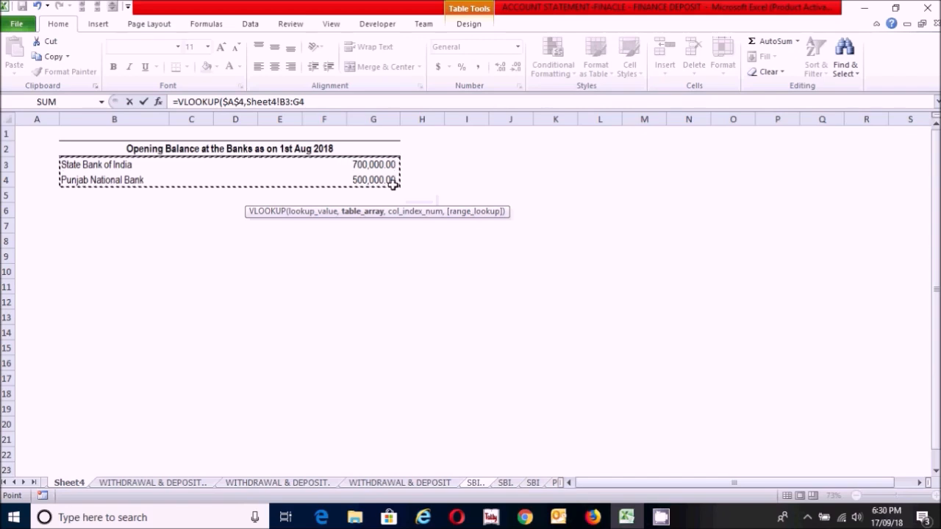
{"action": "key", "text": "F4"}
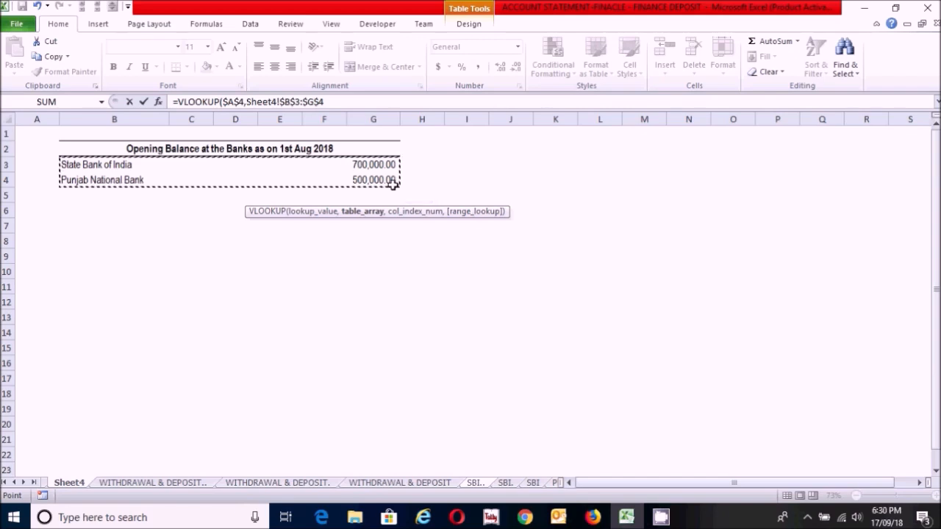
{"action": "type", "text": ",6,"}
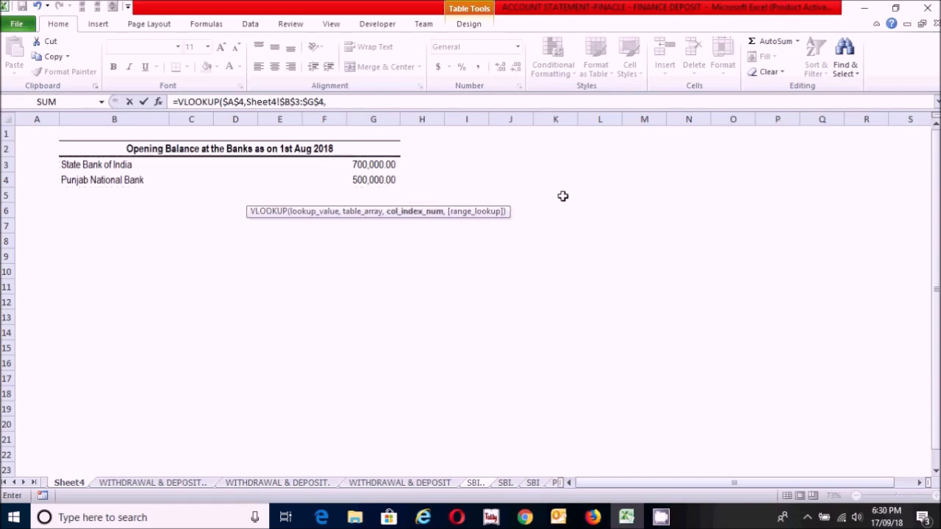
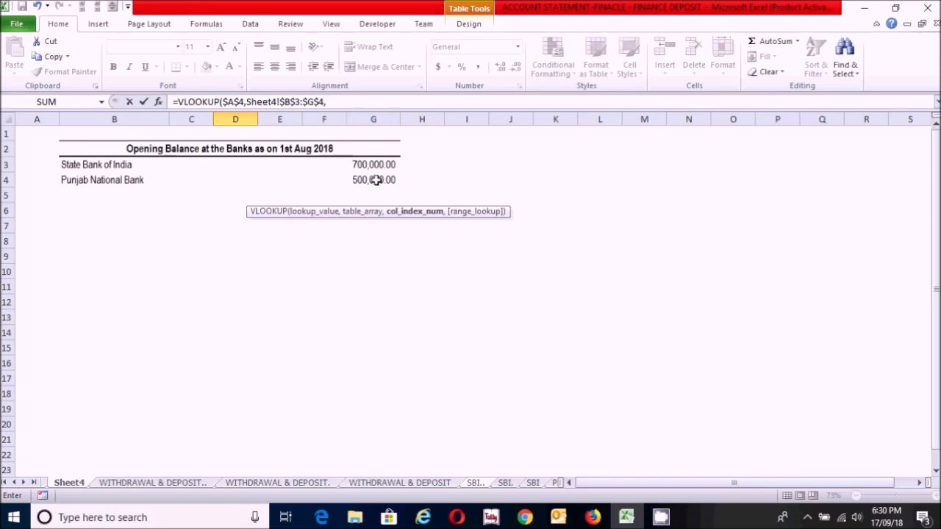
Step: Complete the VLOOKUP in credit cell D7 with column index 6 and an exact match (FALSE)
{"action": "type", "text": "6,"}
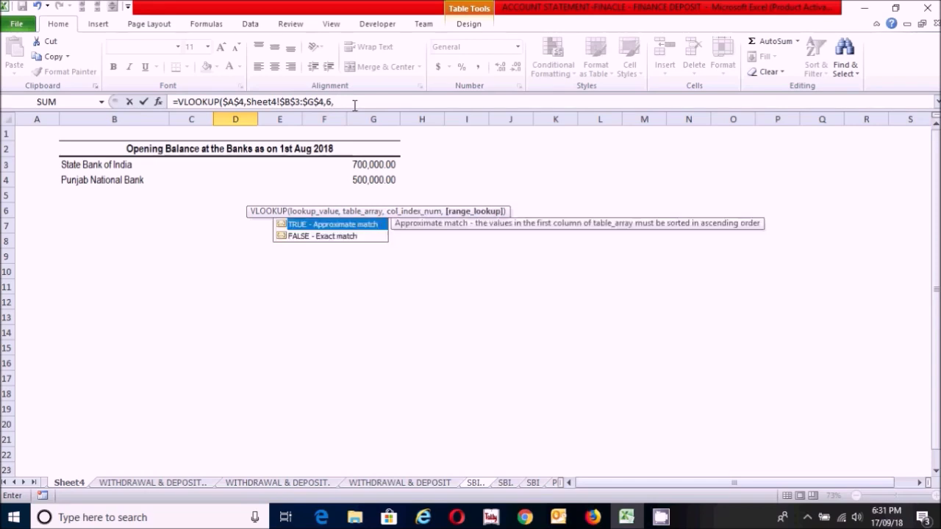
{"action": "double_click", "coordinate": [335, 236]}
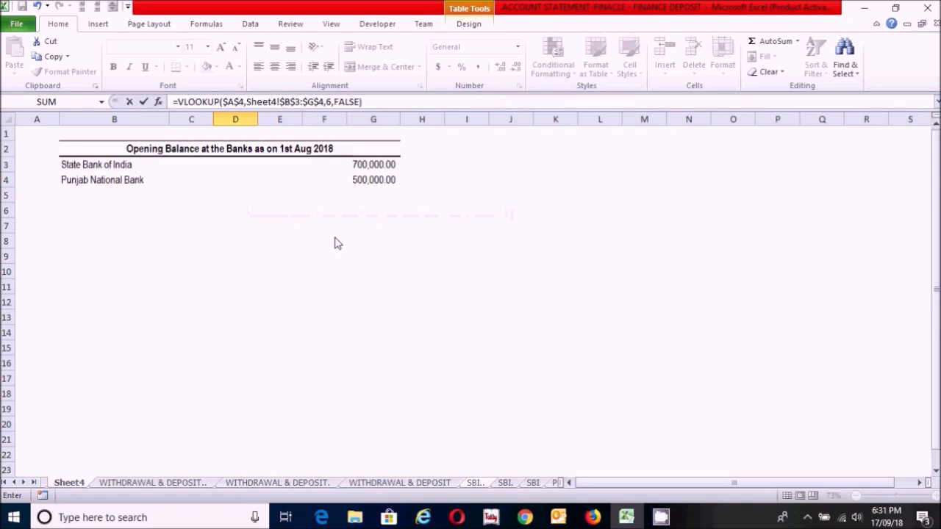
{"action": "key", "text": "Return"}
{"action": "left_click", "coordinate": [272, 276]}
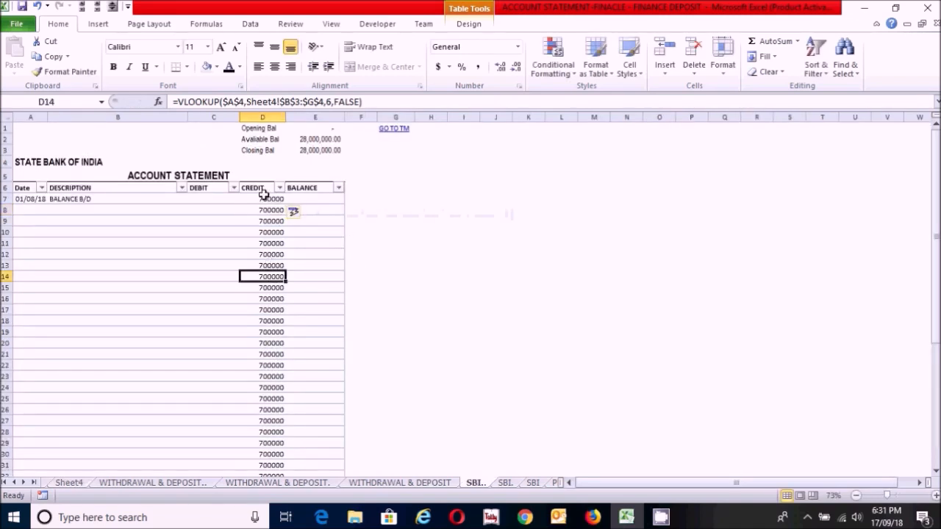
{"action": "left_click", "coordinate": [263, 200]}
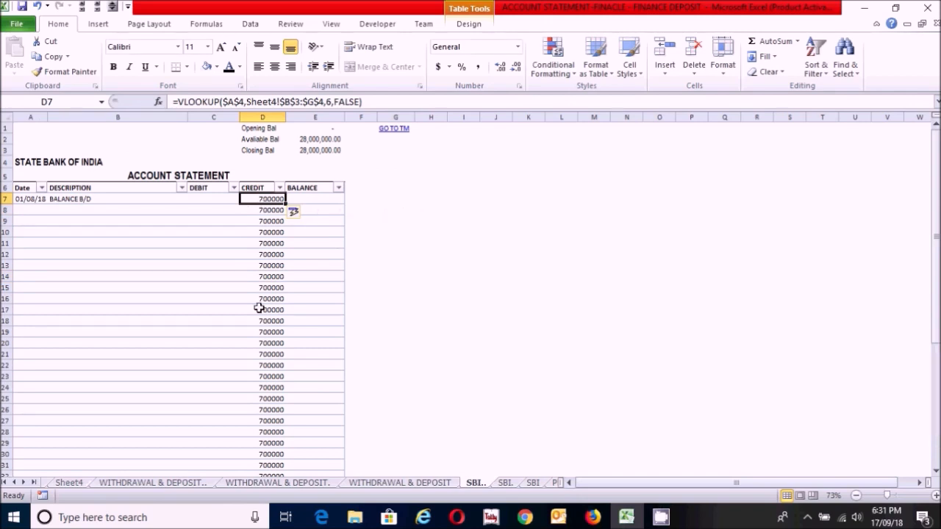
{"action": "left_click", "coordinate": [315, 199]}
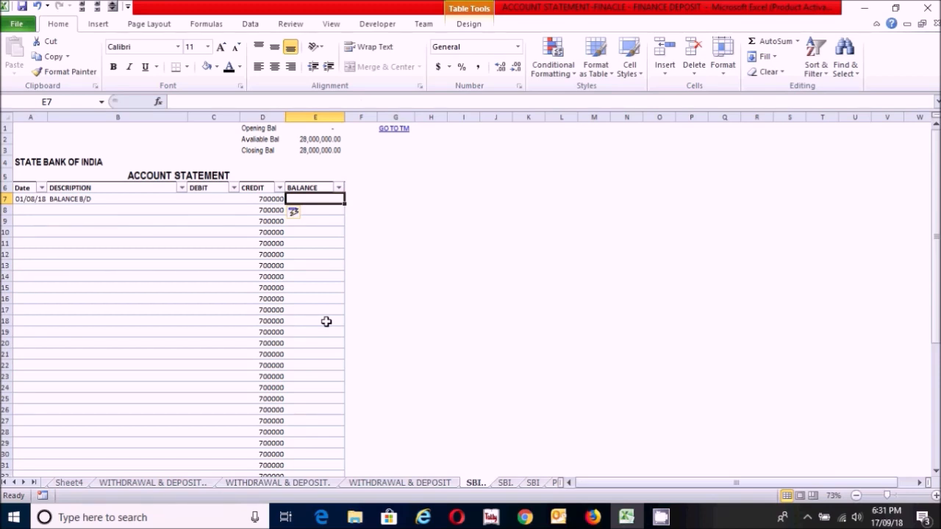
{"action": "type", "text": "="}
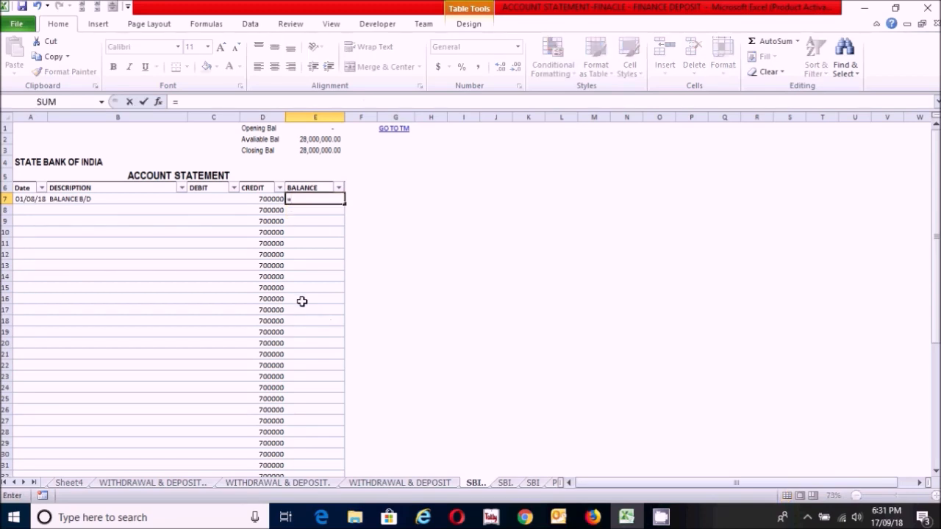
{"action": "left_click", "coordinate": [251, 199]}
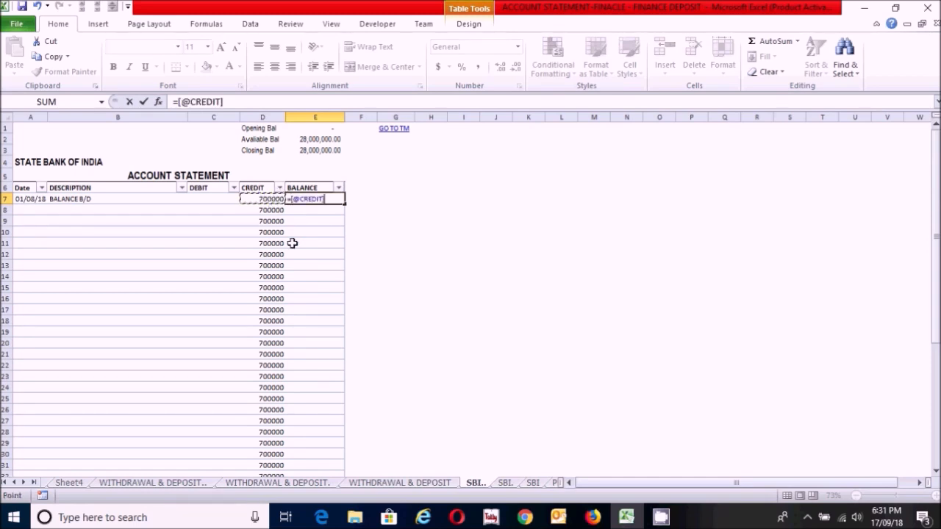
{"action": "key", "text": "Return"}
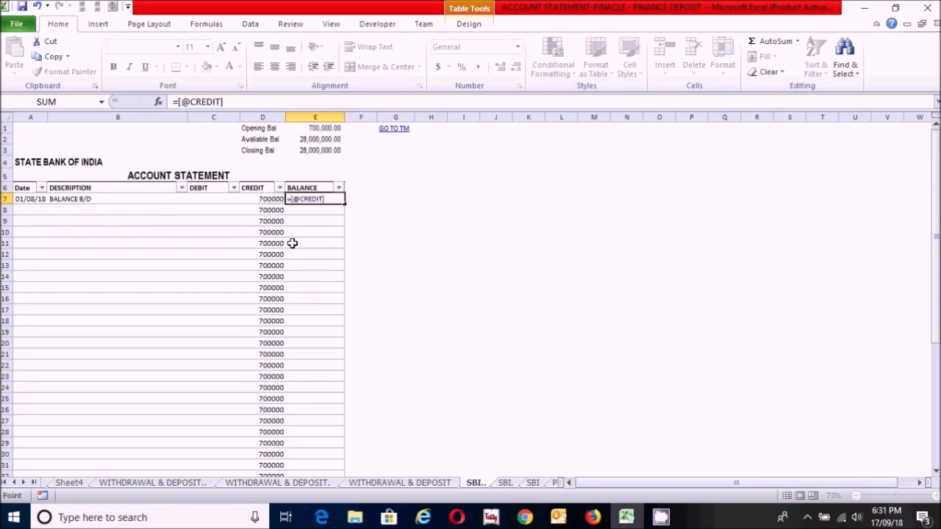
{"action": "left_click", "coordinate": [308, 277]}
{"action": "left_click", "coordinate": [315, 199]}
Step: Set the Opening Bal cell E1 to =E7, linking it to the first balance row
{"action": "left_click", "coordinate": [304, 137]}
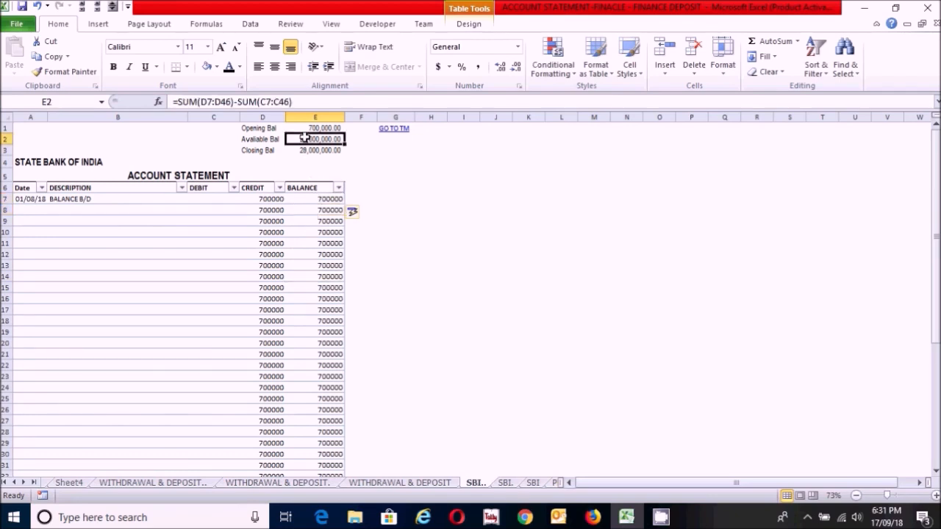
{"action": "left_click", "coordinate": [315, 199]}
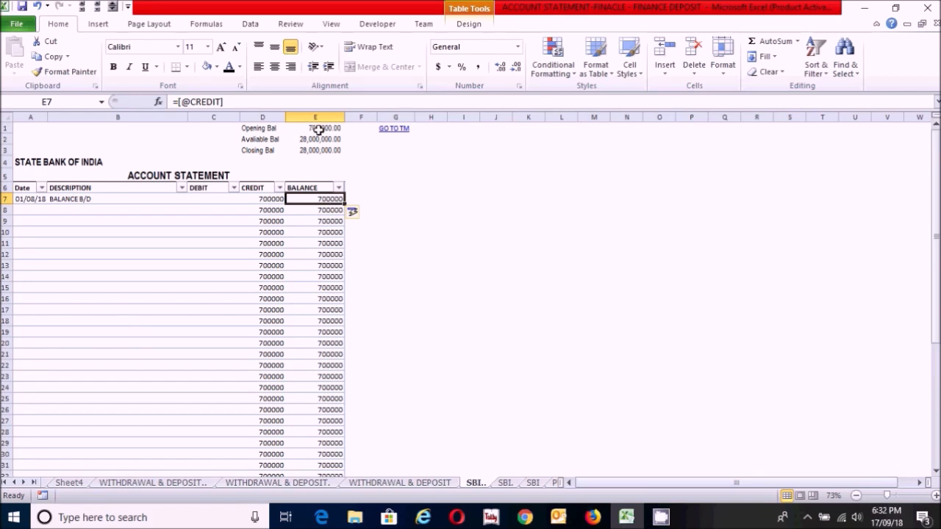
{"action": "left_click", "coordinate": [318, 130]}
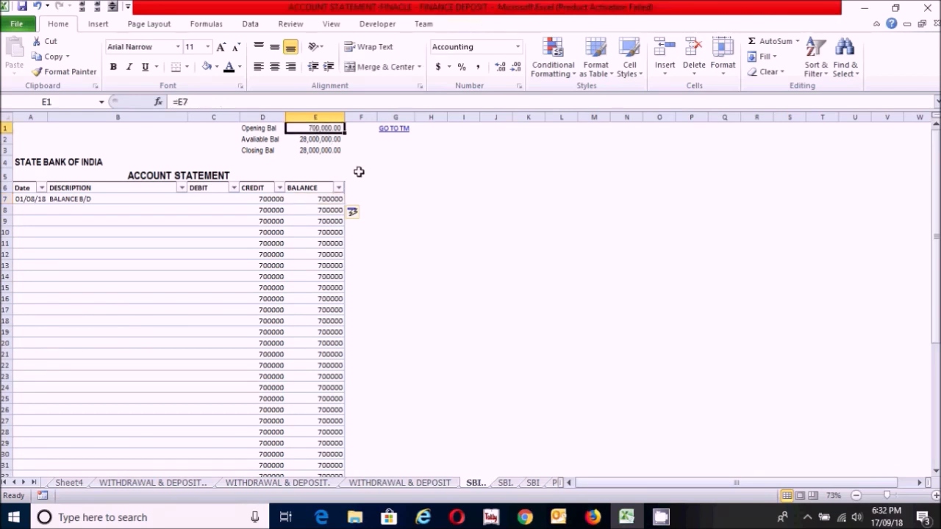
{"action": "type", "text": "="}
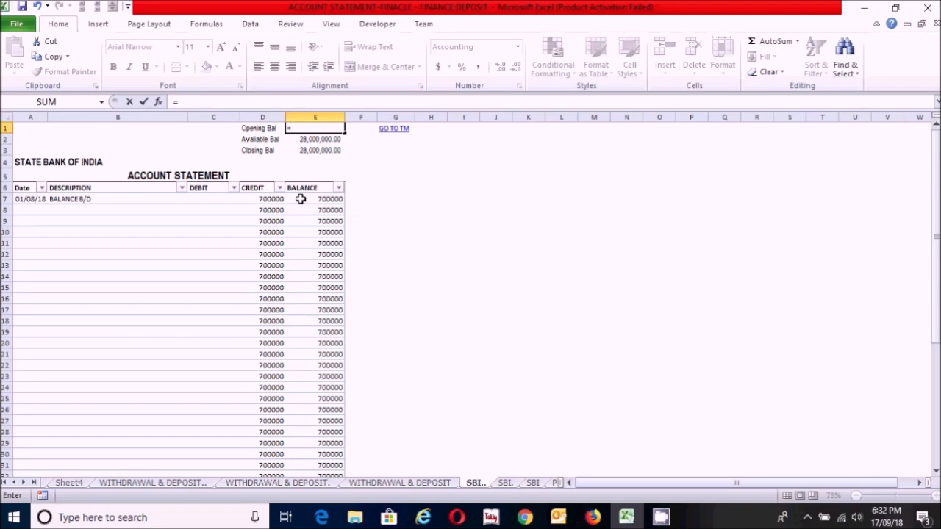
{"action": "left_click", "coordinate": [301, 199]}
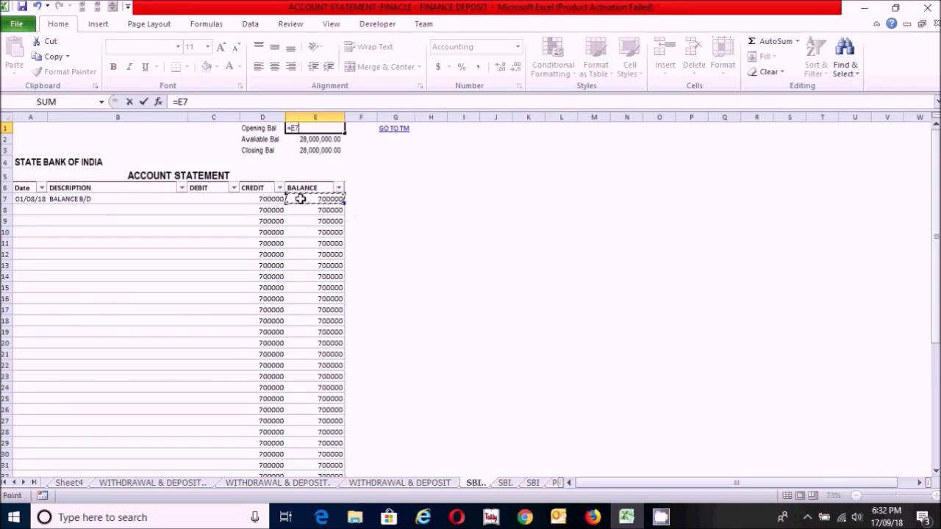
{"action": "key", "text": "Return"}
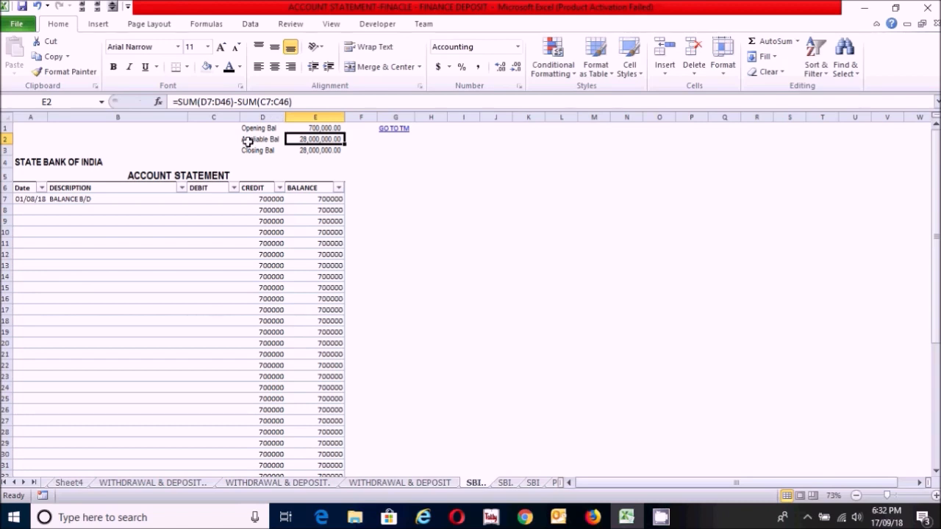
Step: Review the formulas behind Available Bal in E2 and Closing Bal in E3
{"action": "left_click", "coordinate": [302, 102]}
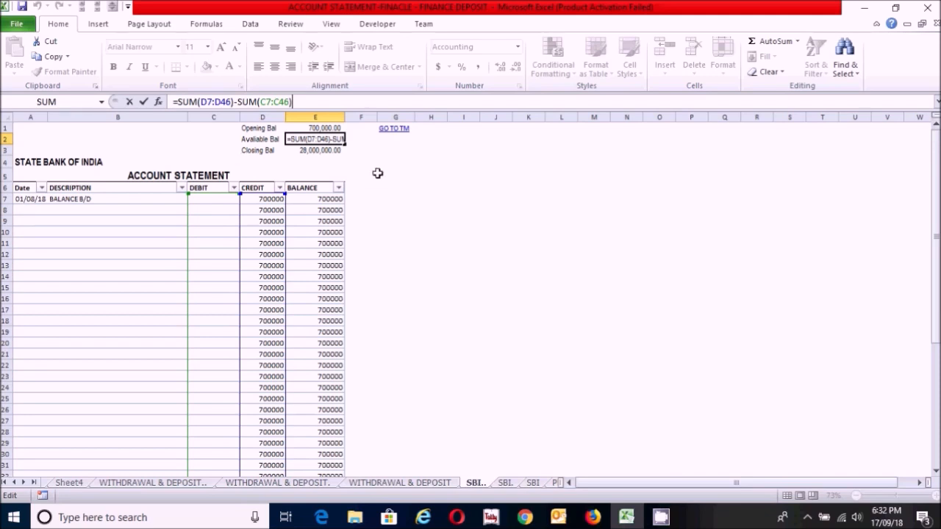
{"action": "key", "text": "Return"}
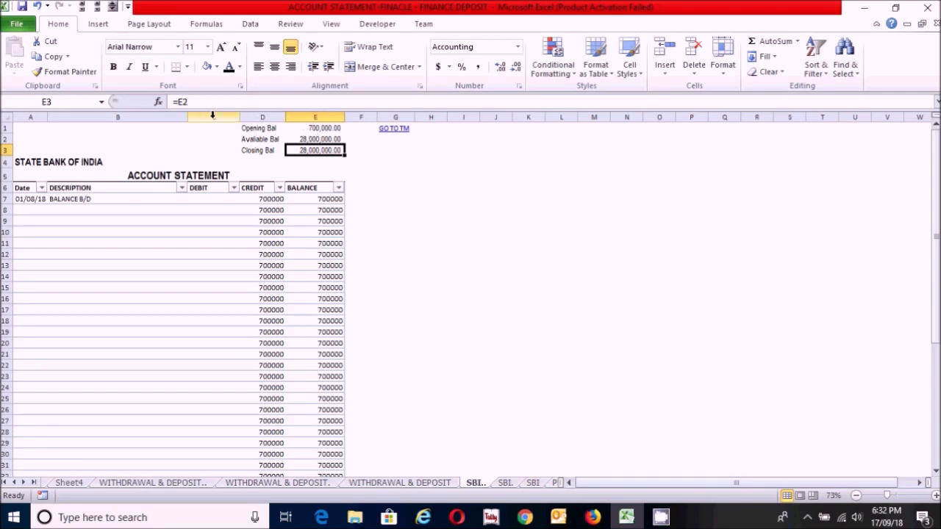
{"action": "left_click", "coordinate": [195, 102]}
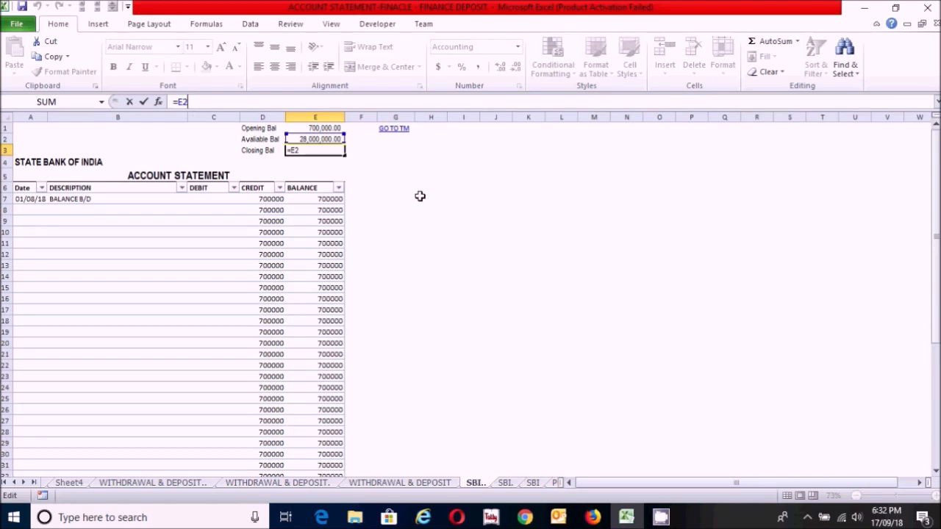
{"action": "key", "text": "Return"}
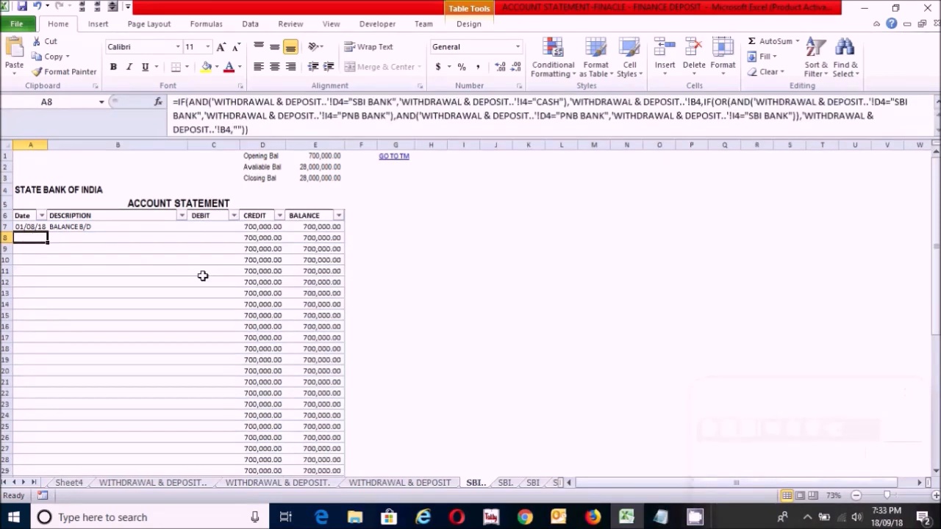
Step: Replace the formula in A8 with an IF(AND( test whose first condition is 'WITHDRAWAL & DEPOSIT..'!D4="CASH"
{"action": "type", "text": "="}
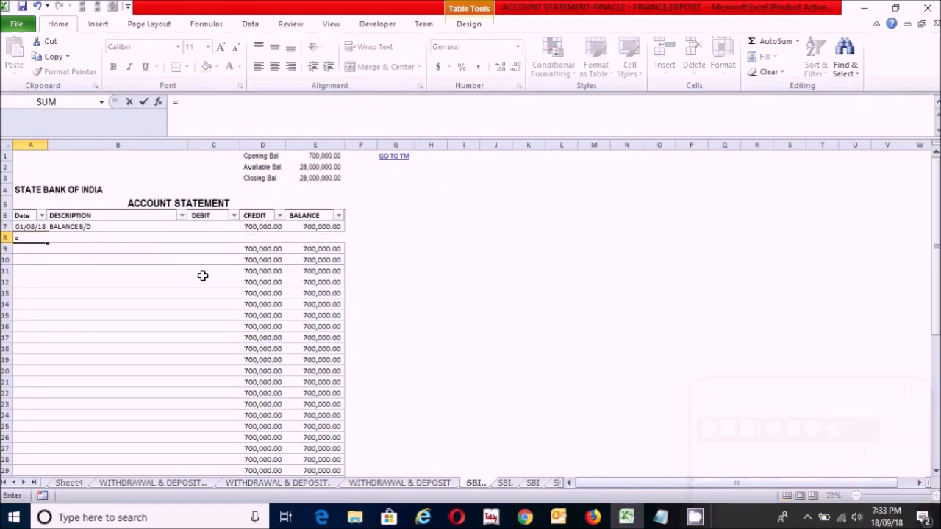
{"action": "type", "text": "if"}
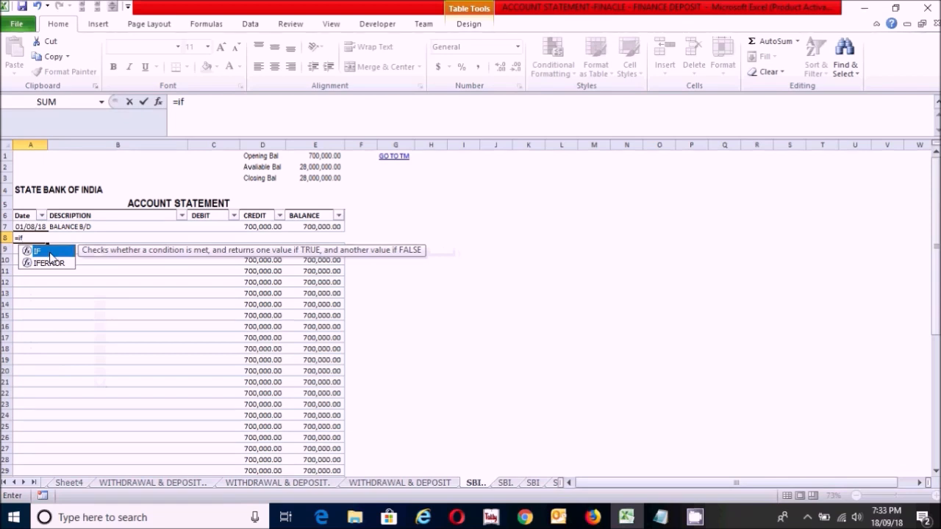
{"action": "double_click", "coordinate": [50, 251]}
{"action": "type", "text": "and"}
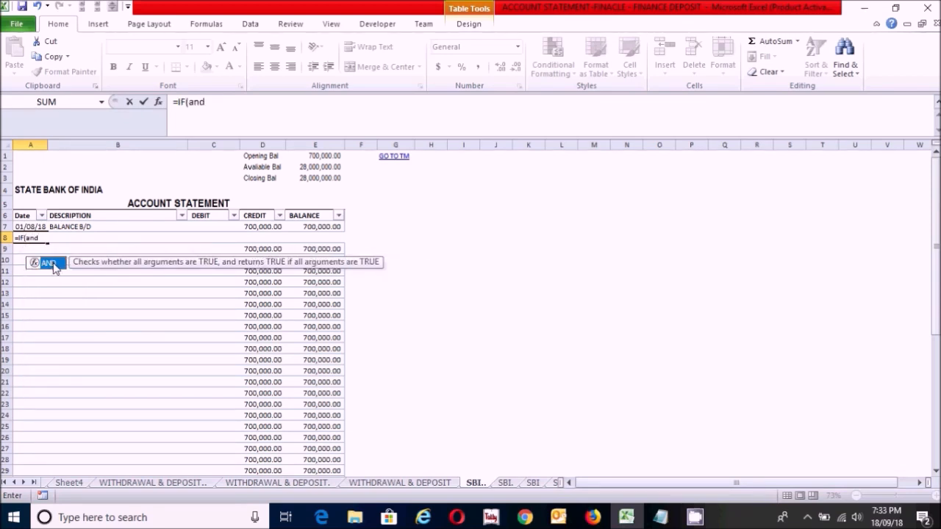
{"action": "double_click", "coordinate": [53, 264]}
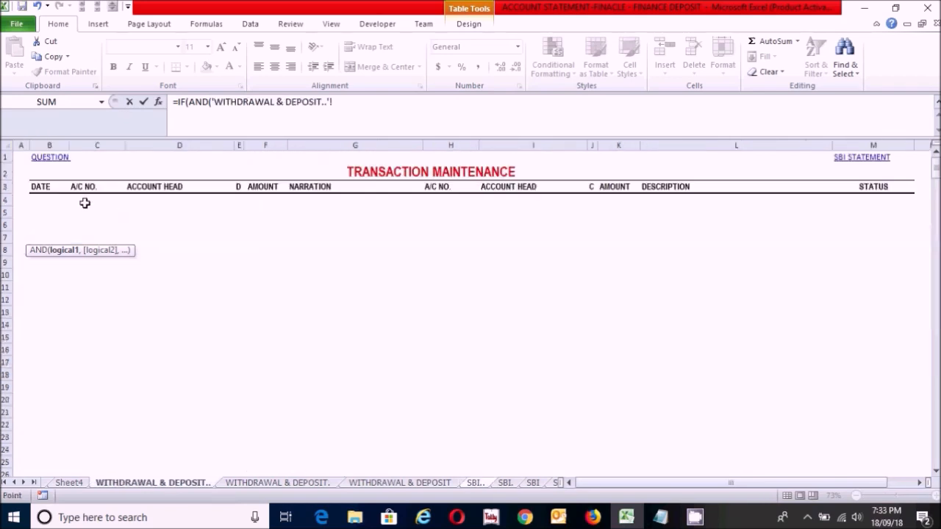
{"action": "left_click", "coordinate": [148, 203]}
{"action": "type", "text": "="}
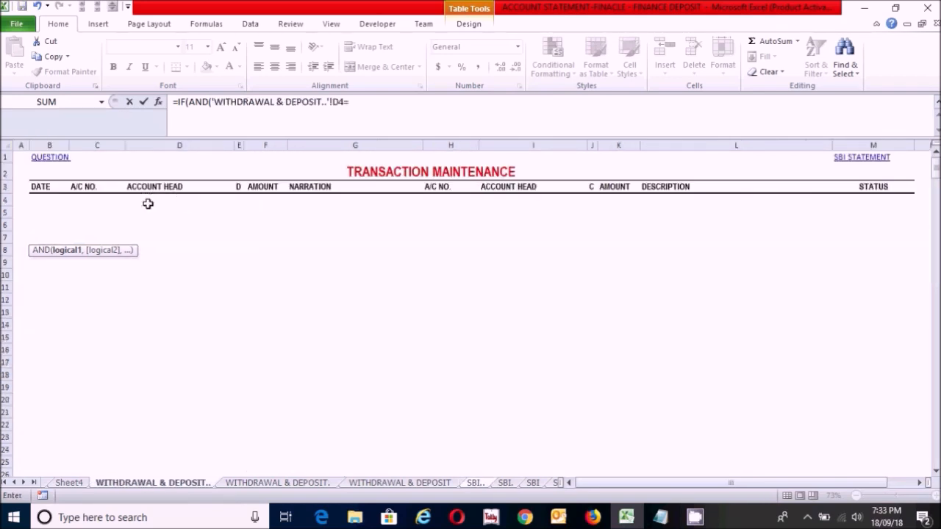
{"action": "type", "text": "\"CASH\","}
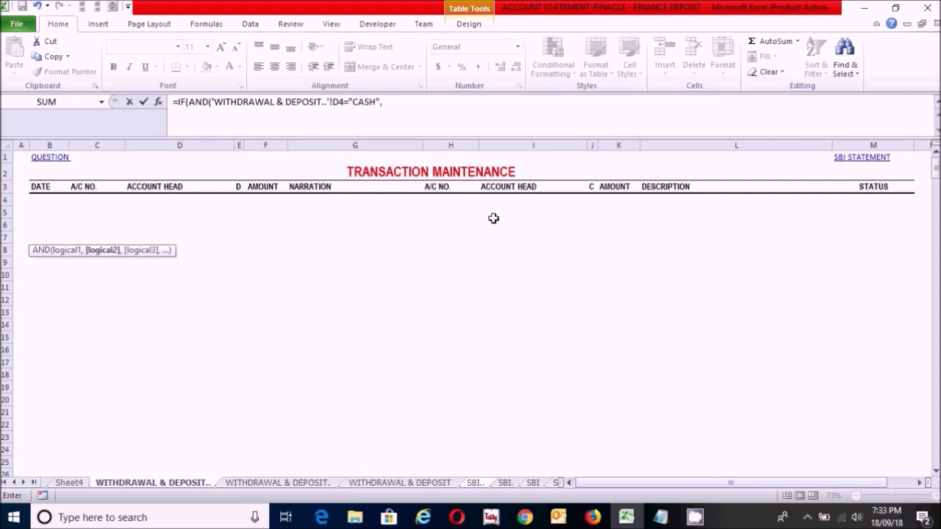
Step: Add the second condition I4="SBI BANK" from the transaction sheet and return its narration cell G4 when both conditions are met
{"action": "left_click", "coordinate": [510, 203]}
{"action": "type", "text": "=\"SBI BANK"}
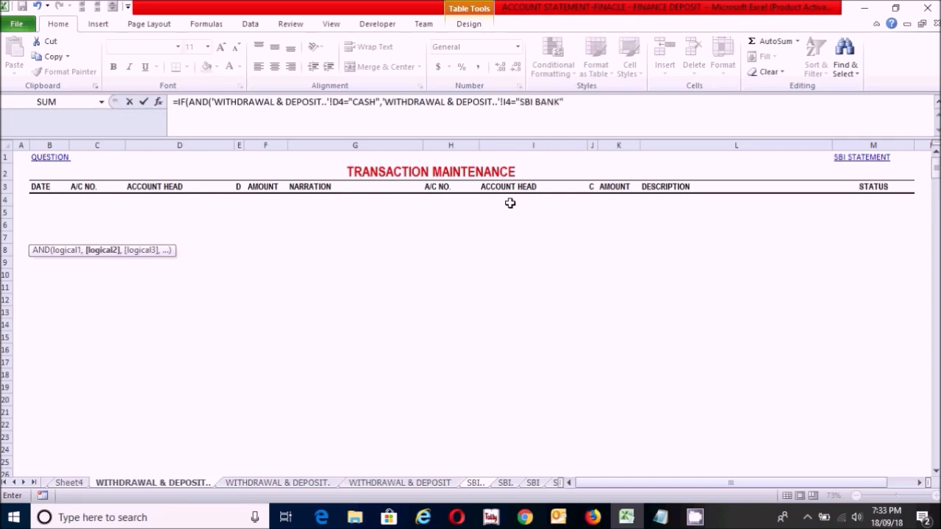
{"action": "type", "text": "\"),"}
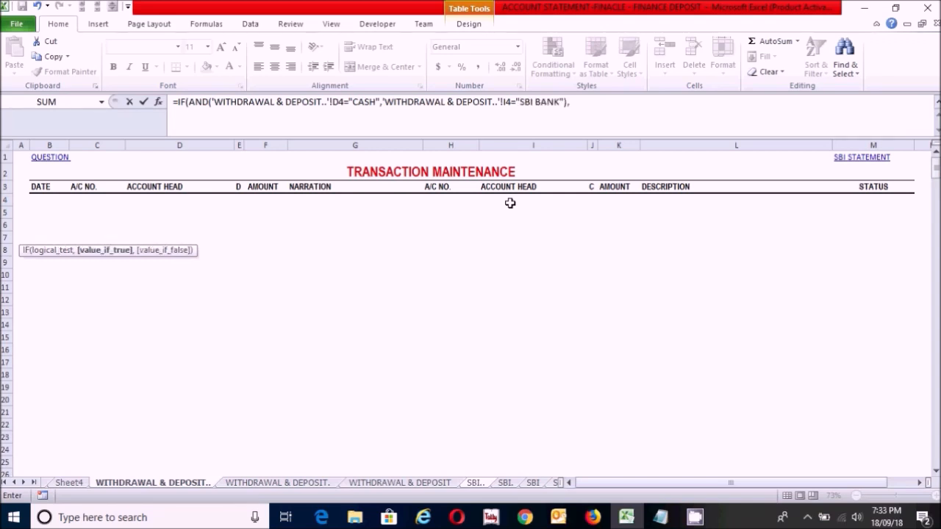
{"action": "left_click", "coordinate": [313, 197]}
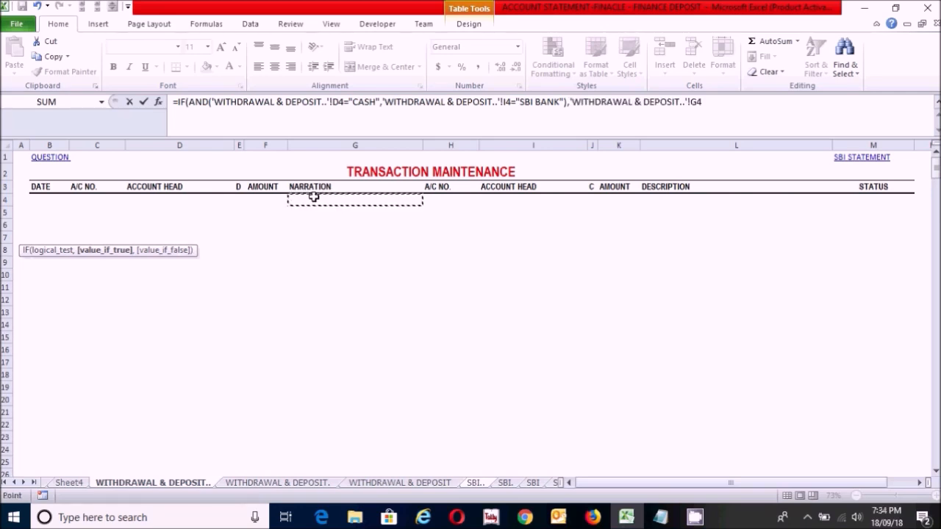
{"action": "type", "text": ","}
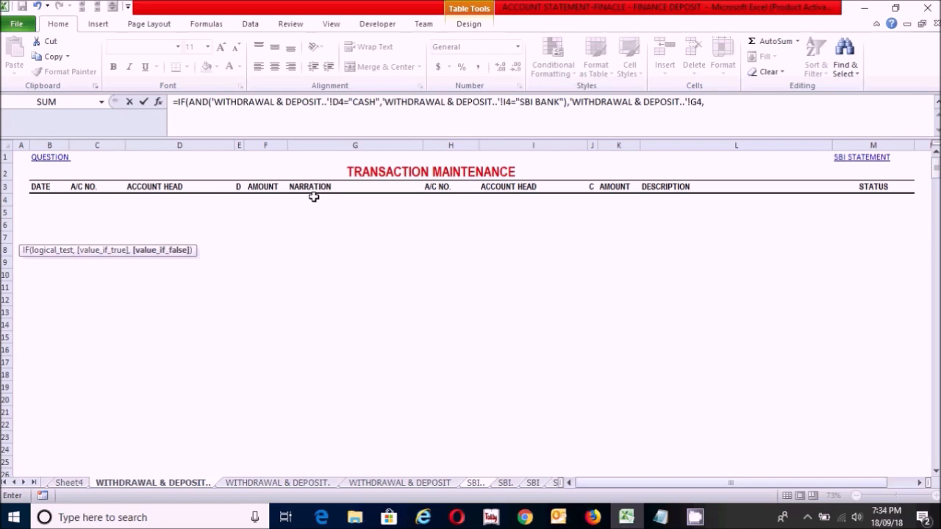
{"action": "type", "text": "IF("}
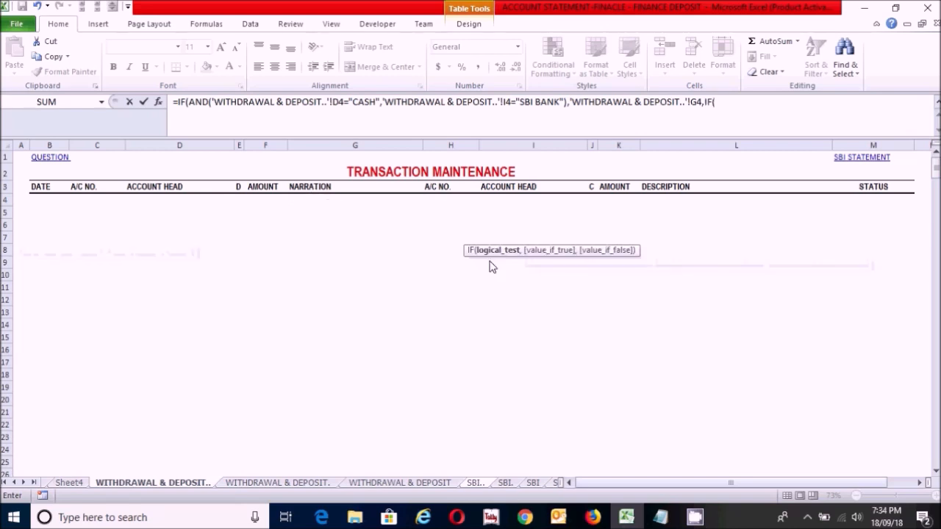
{"action": "type", "text": "AND("}
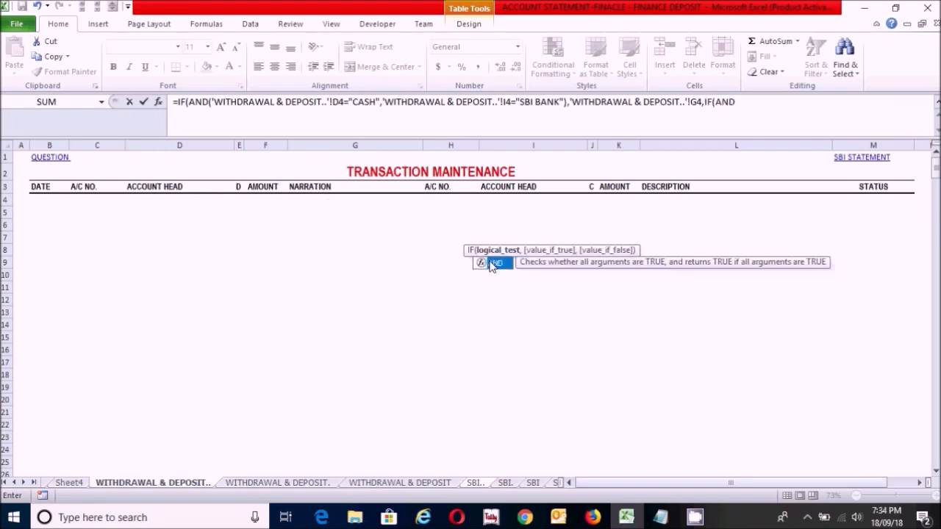
Step: Nest a second IF(AND( test as the false argument, with transaction cell D4="SBI BANK" as its first condition
{"action": "left_click", "coordinate": [145, 200]}
{"action": "type", "text": "="}
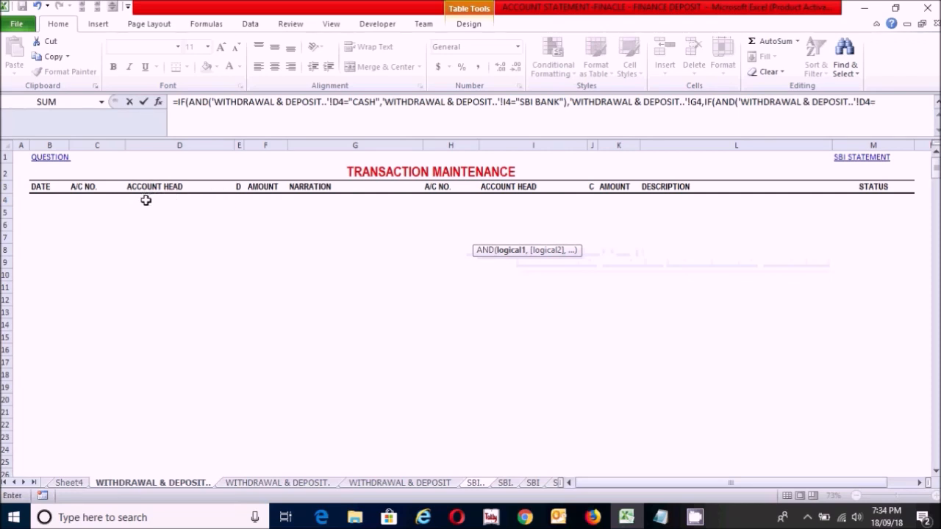
{"action": "type", "text": "\"SBI BANK\","}
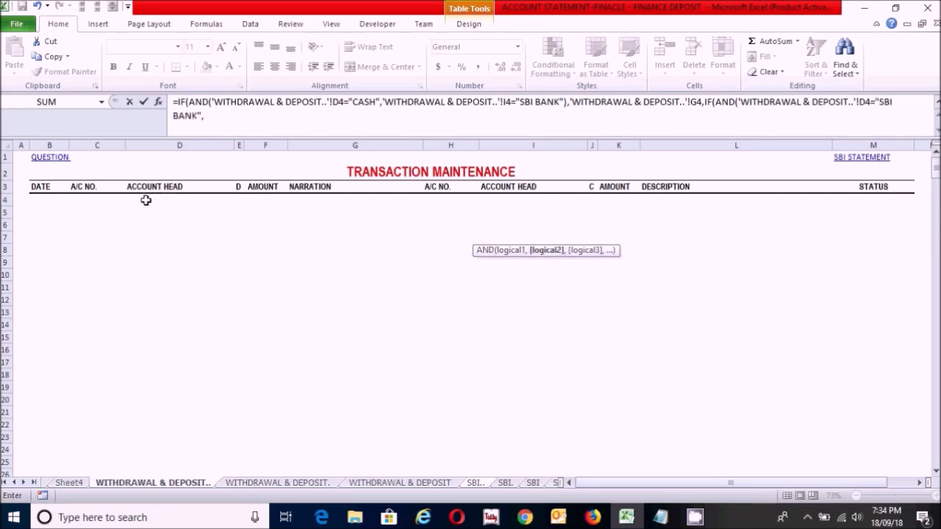
Step: Add the second condition I4="CASH" from the transaction sheet to the nested test and return narration cell G4 when true
{"action": "left_click", "coordinate": [515, 200]}
{"action": "type", "text": "=\"CASH\")"}
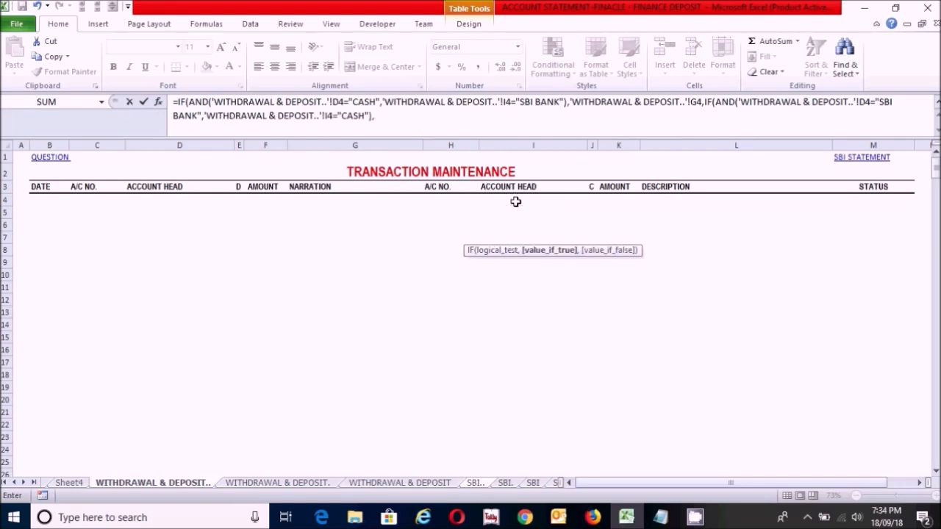
{"action": "type", "text": ","}
{"action": "left_click", "coordinate": [316, 200]}
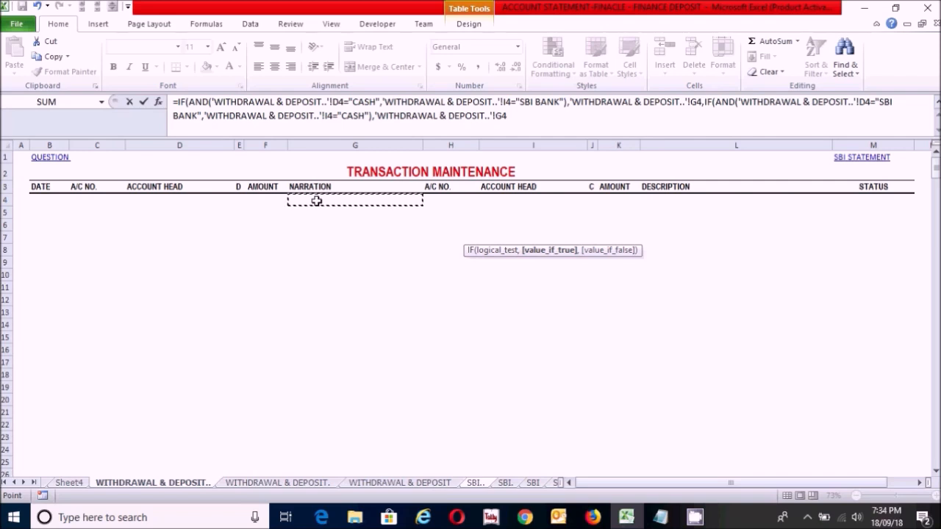
Step: Nest a third IF(AND( test as the false argument, with transaction cell D4="PNB BANK" as its first condition
{"action": "type", "text": ",IF(AND"}
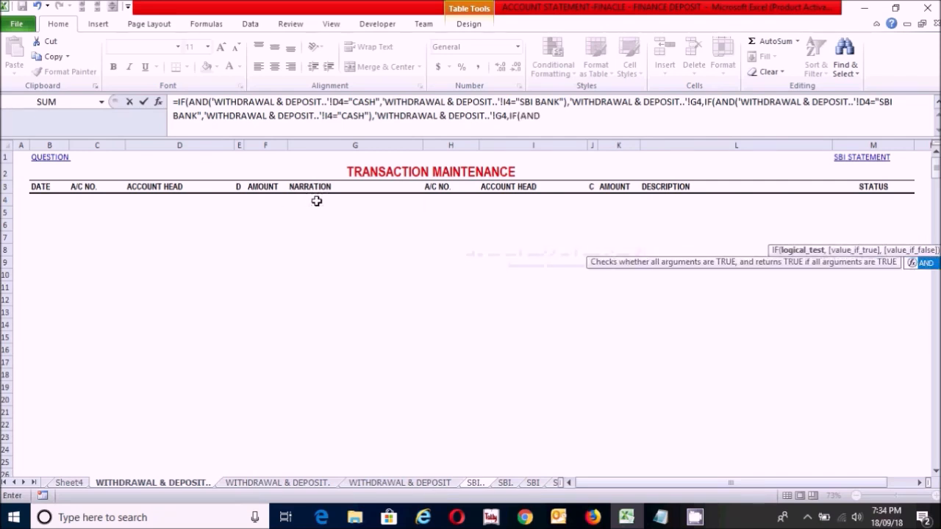
{"action": "type", "text": "("}
{"action": "left_click", "coordinate": [145, 202]}
{"action": "type", "text": "="}
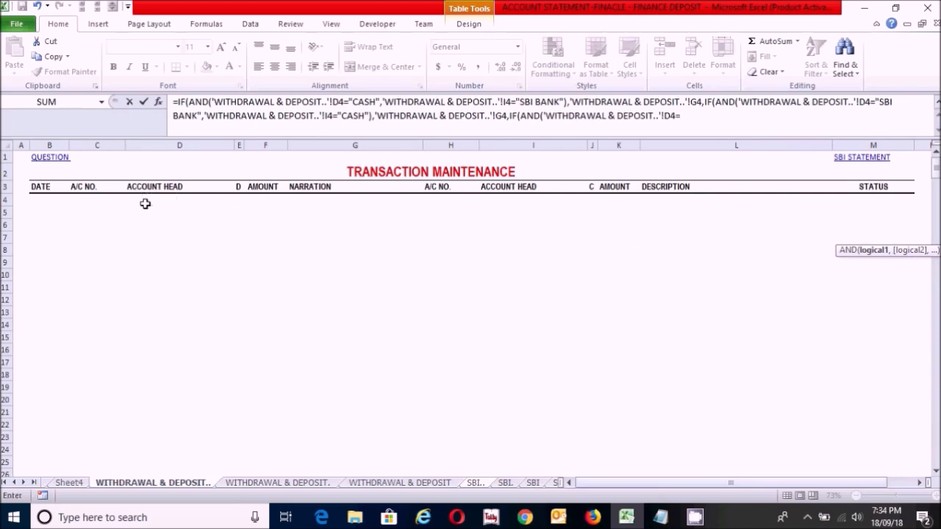
{"action": "type", "text": "\"PNB BANK\","}
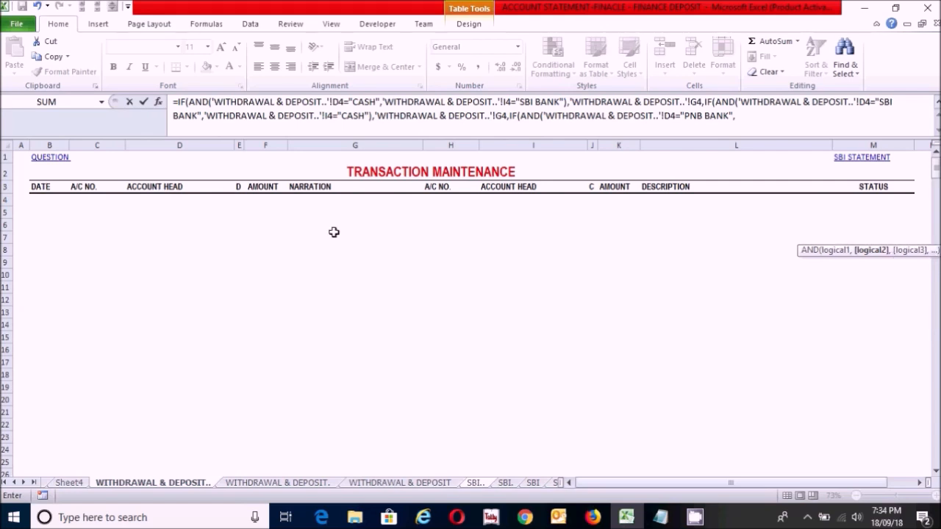
Step: Complete the third test with I4="SBI BANK", returning G4 when true and empty text otherwise, and enter the A8 formula
{"action": "left_click", "coordinate": [510, 198]}
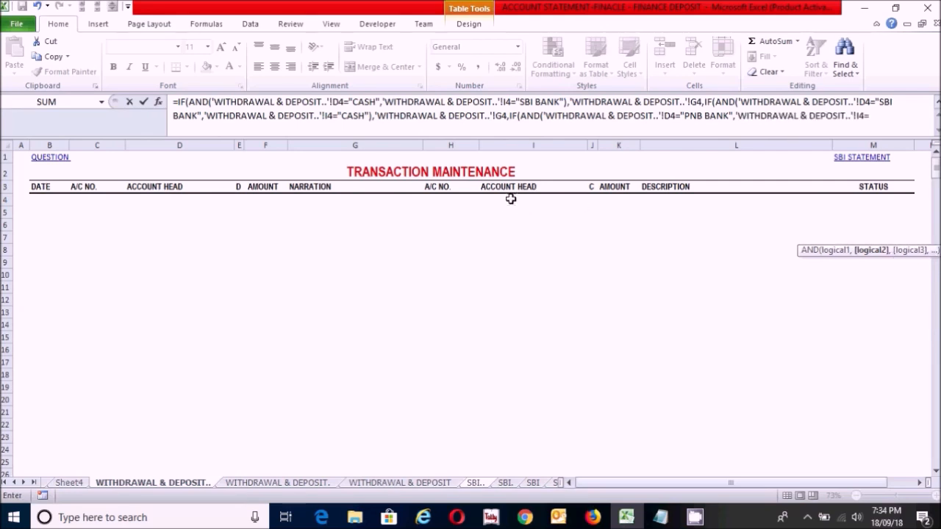
{"action": "type", "text": "=\"SBI BANK\"),"}
{"action": "left_click", "coordinate": [316, 203]}
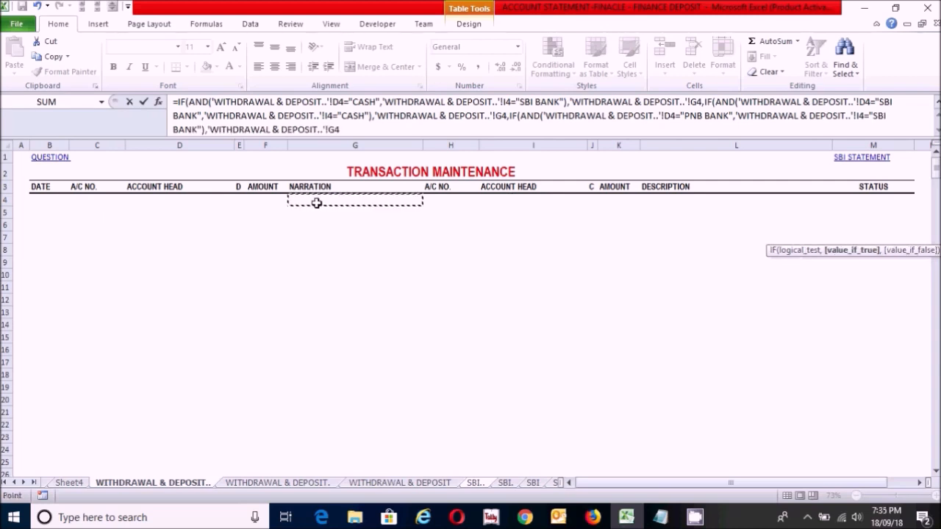
{"action": "type", "text": ","}
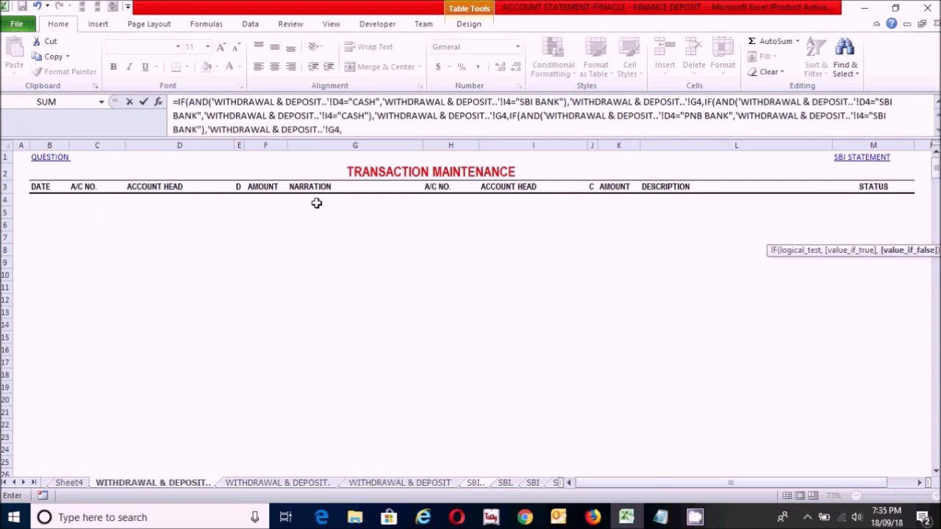
{"action": "type", "text": "\"\""}
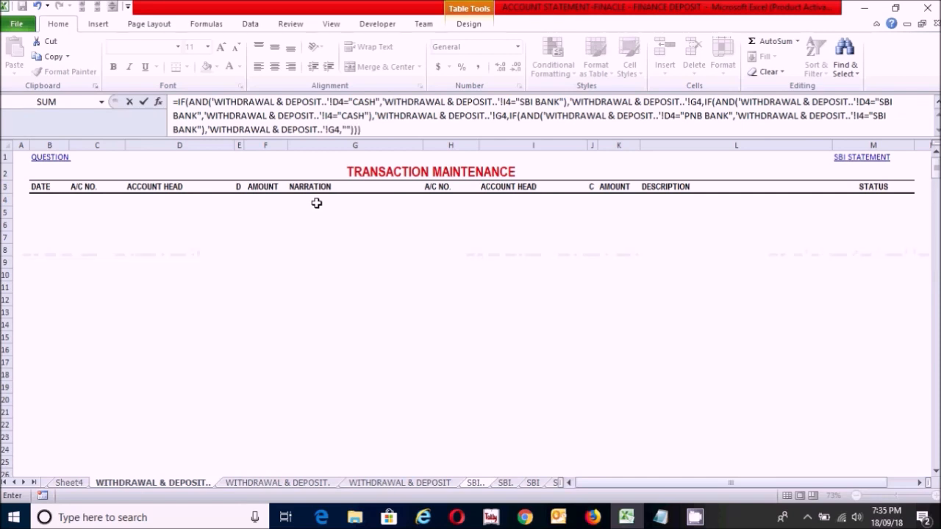
{"action": "key", "text": "Return"}
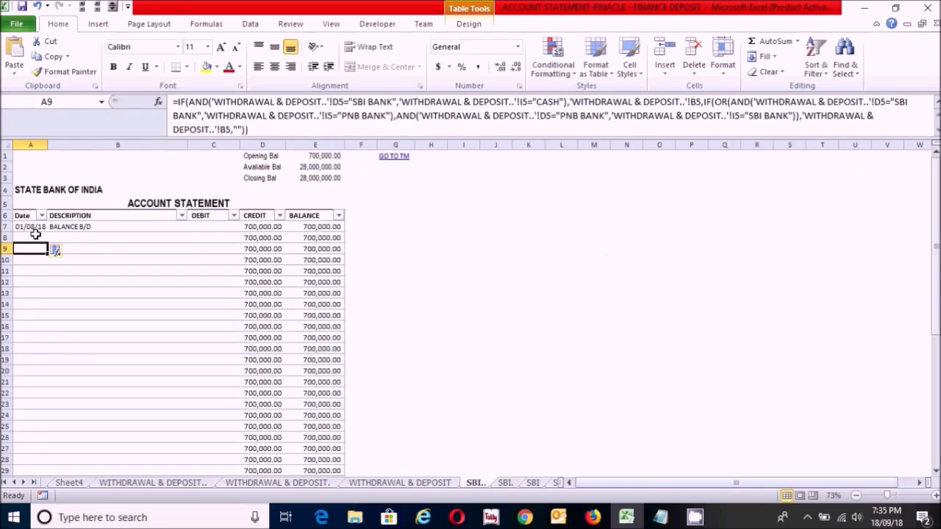
Step: Fill the A8 formula down the Date column of the SBI statement table
{"action": "left_click", "coordinate": [35, 236]}
{"action": "left_click_drag", "start_coordinate": [48, 242], "coordinate": [46, 462]}
{"action": "left_click", "coordinate": [170, 334]}
{"action": "left_click_drag", "start_coordinate": [937, 341], "coordinate": [936, 332]}
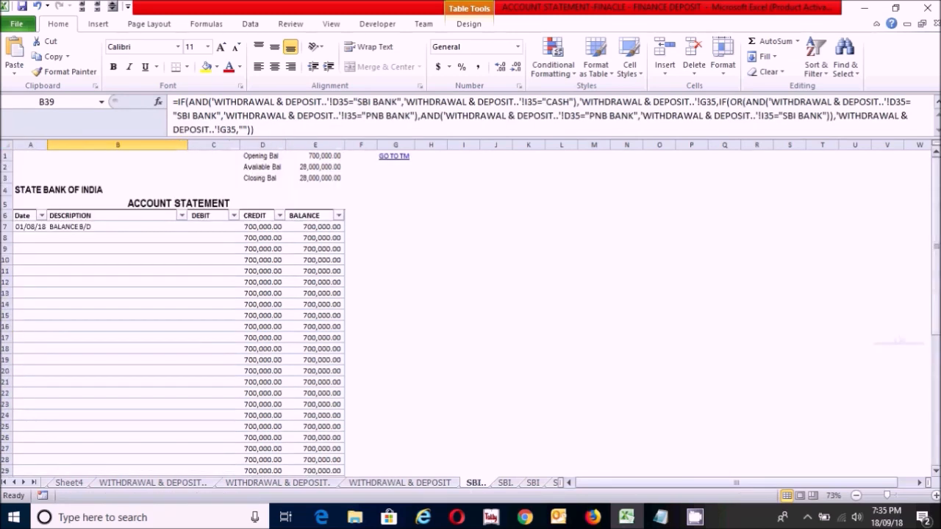
Step: Remove the leading equals sign from the formula in A8 so that it is stored as plain text
{"action": "left_click", "coordinate": [57, 237]}
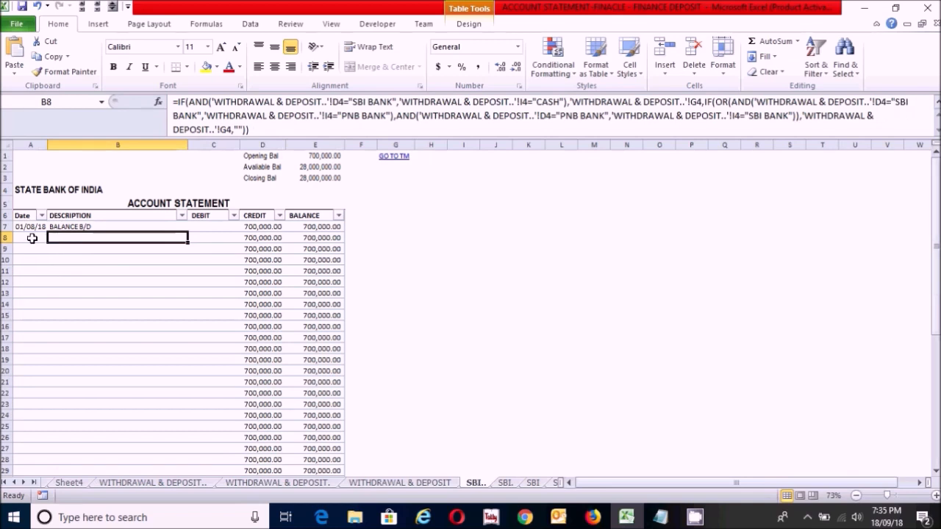
{"action": "left_click", "coordinate": [32, 238]}
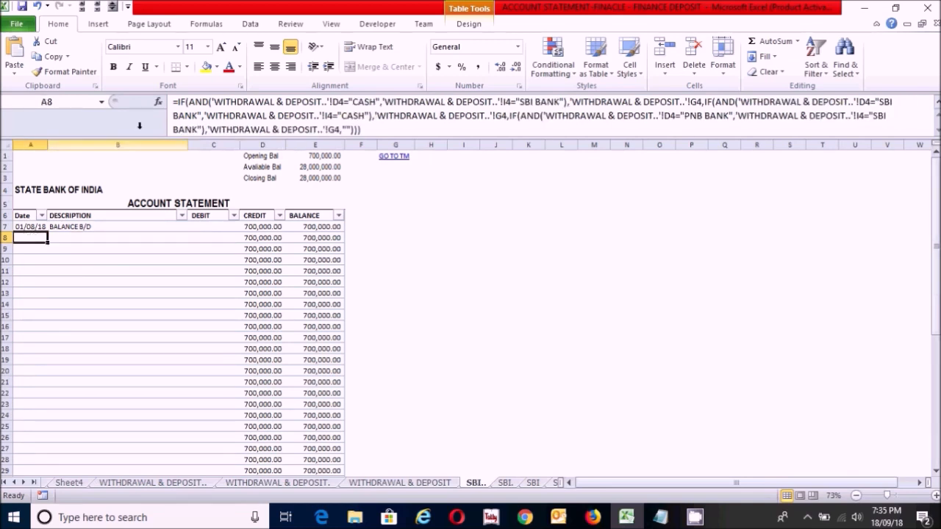
{"action": "left_click", "coordinate": [180, 102]}
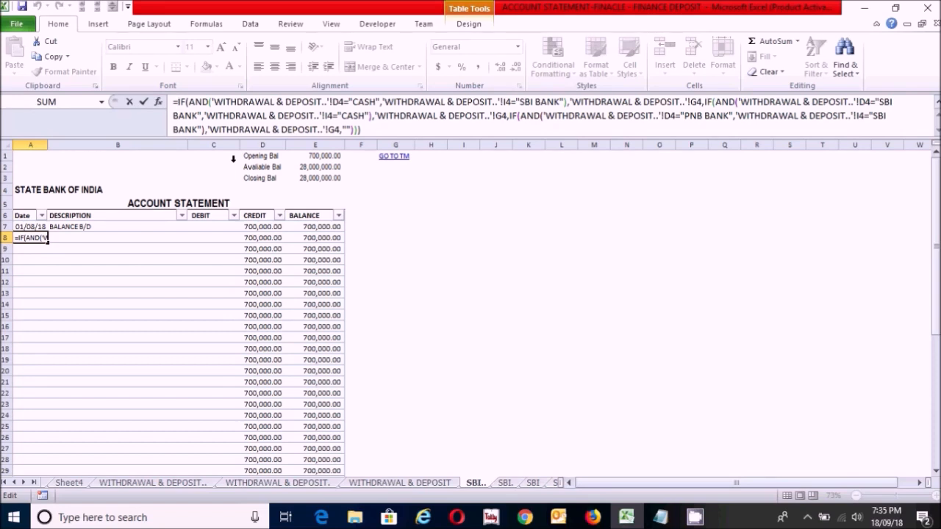
{"action": "key", "text": "BackSpace"}
{"action": "key", "text": "Return"}
{"action": "left_click", "coordinate": [26, 237]}
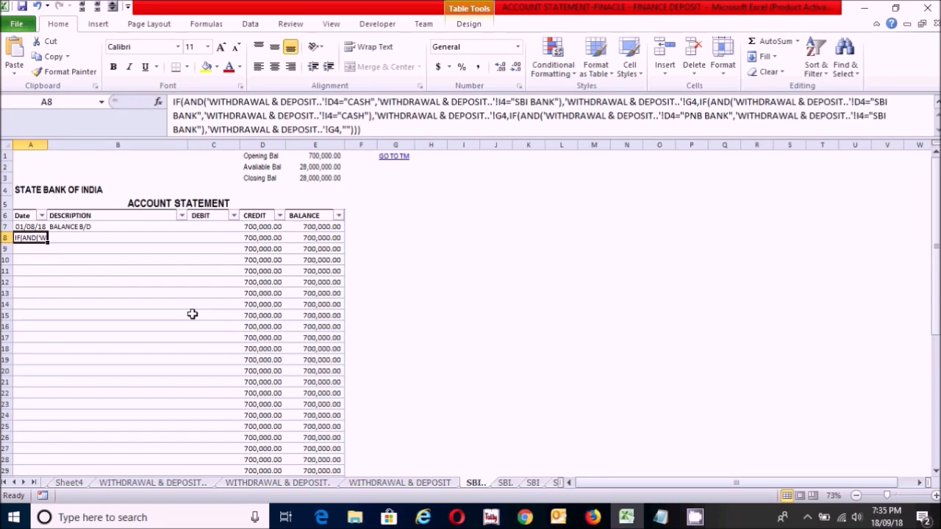
Step: Copy the formula text from A8 into DESCRIPTION cell B8 and put the equals sign back in front of it
{"action": "key", "text": "ctrl+c"}
{"action": "left_click", "coordinate": [93, 238]}
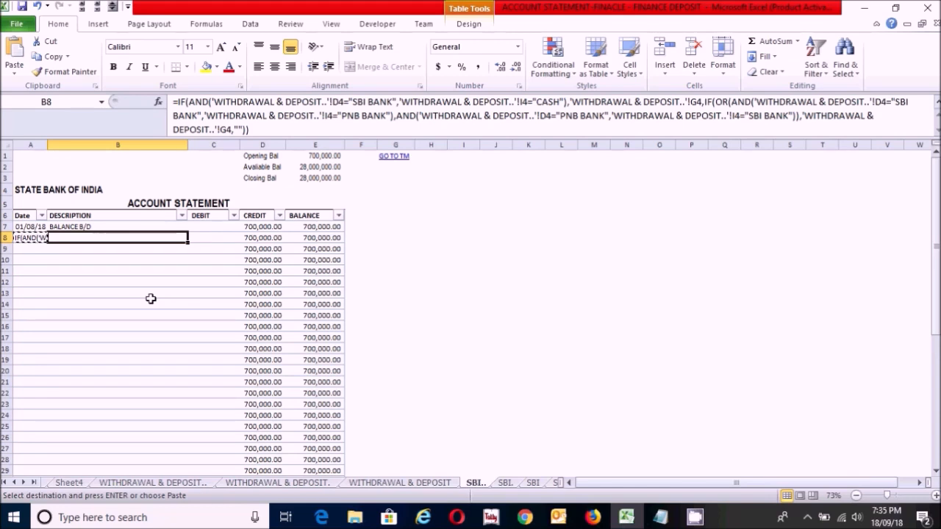
{"action": "key", "text": "ctrl+v"}
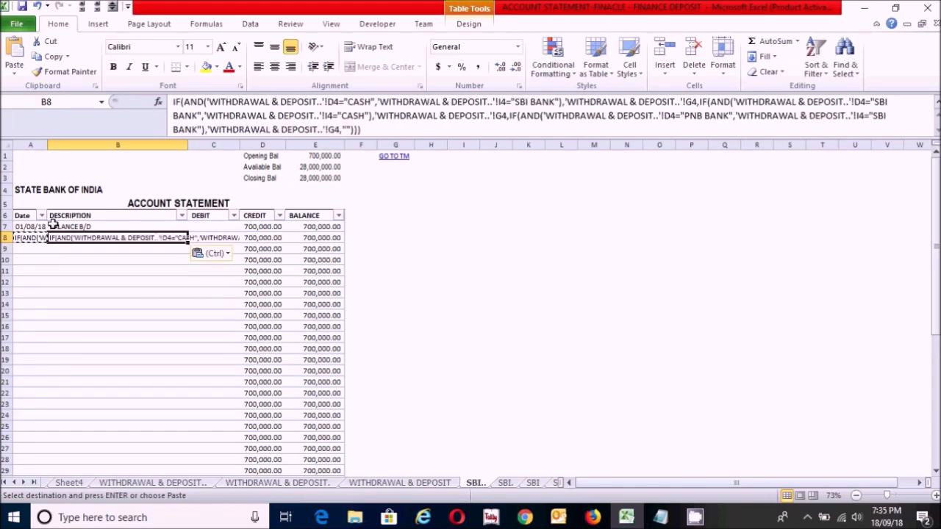
{"action": "left_click", "coordinate": [173, 103]}
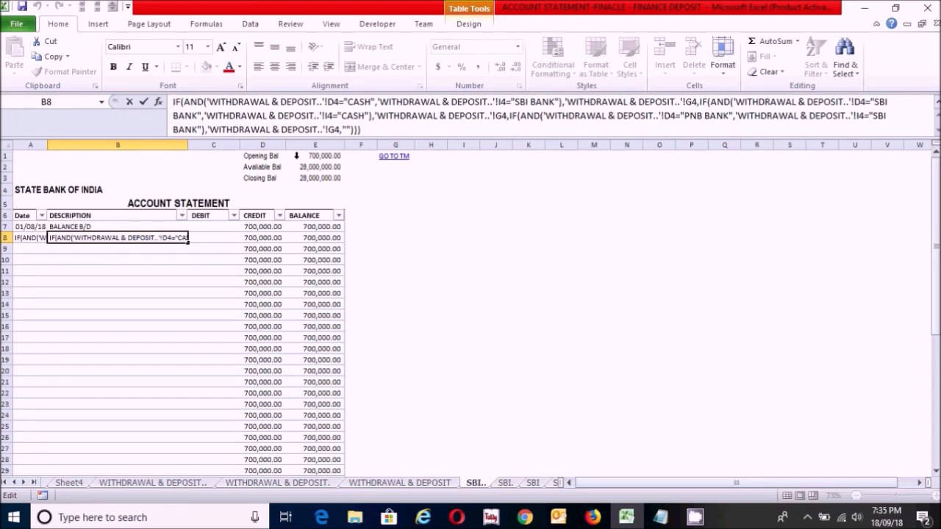
{"action": "type", "text": "="}
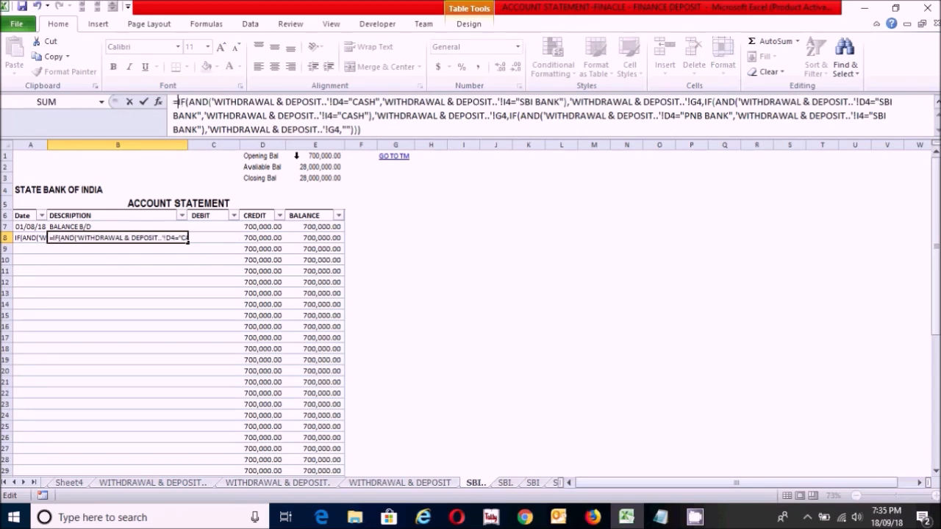
Step: Change all three returned references in the B8 formula from G4 to B4 and enter the formula
{"action": "left_click", "coordinate": [389, 128]}
{"action": "left_click", "coordinate": [696, 102]}
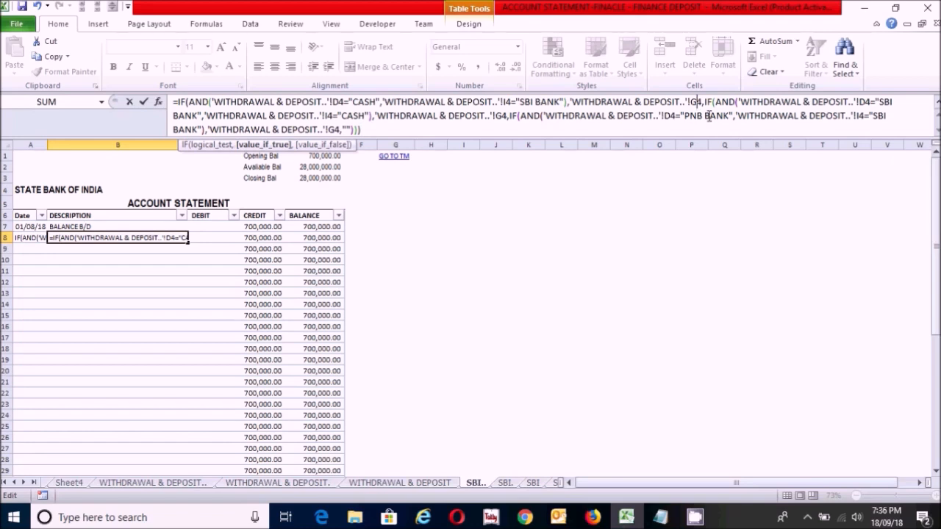
{"action": "key", "text": "BackSpace"}
{"action": "type", "text": "B"}
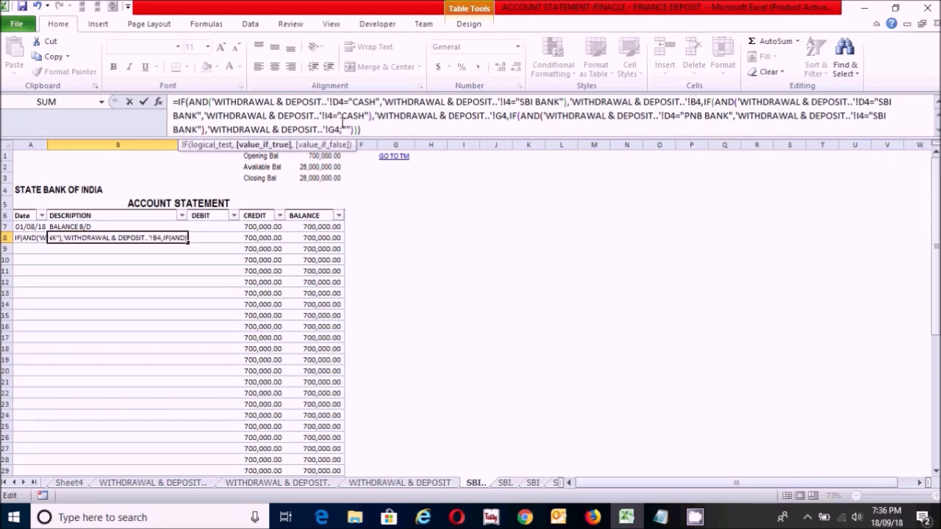
{"action": "left_click", "coordinate": [334, 129]}
{"action": "key", "text": "BackSpace"}
{"action": "type", "text": "B"}
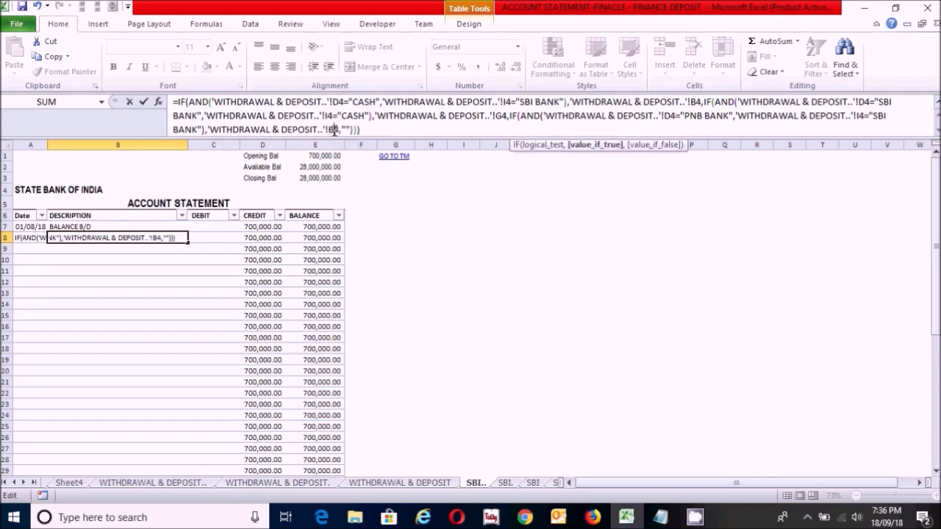
{"action": "left_click", "coordinate": [503, 119]}
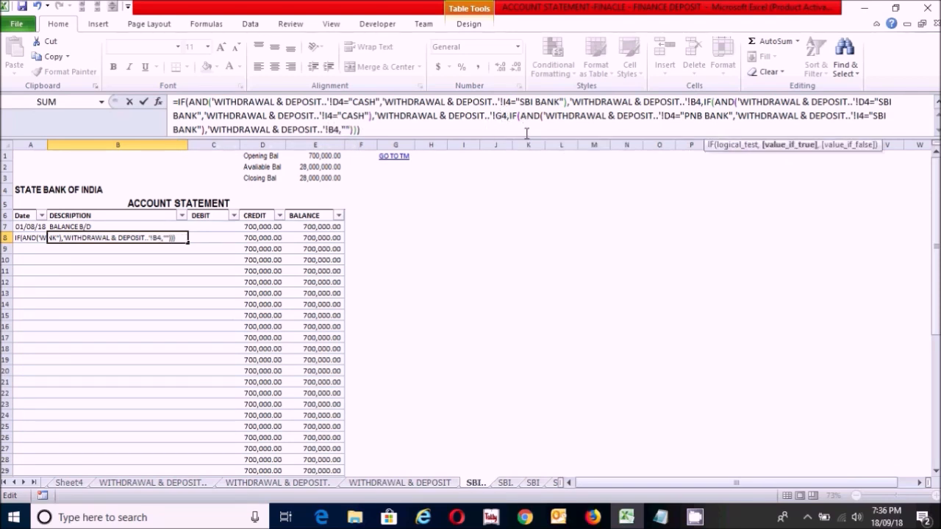
{"action": "key", "text": "BackSpace"}
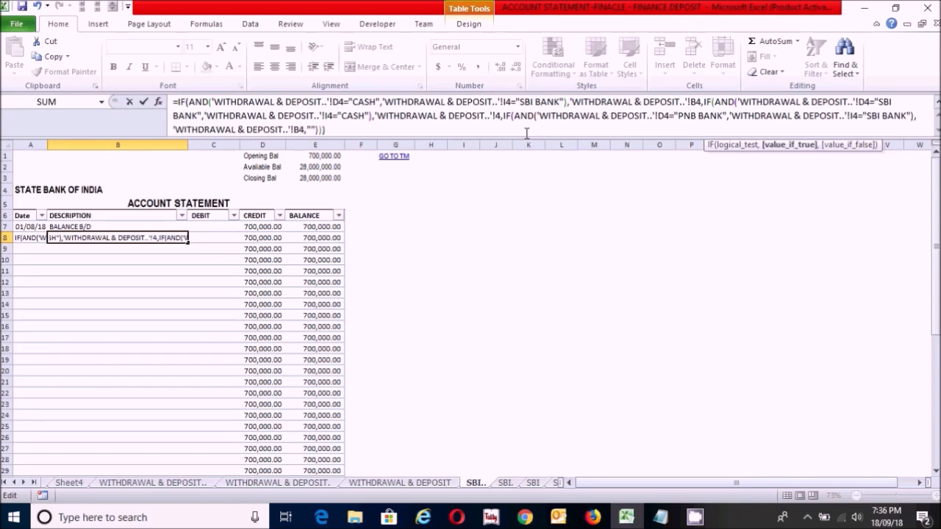
{"action": "type", "text": "B"}
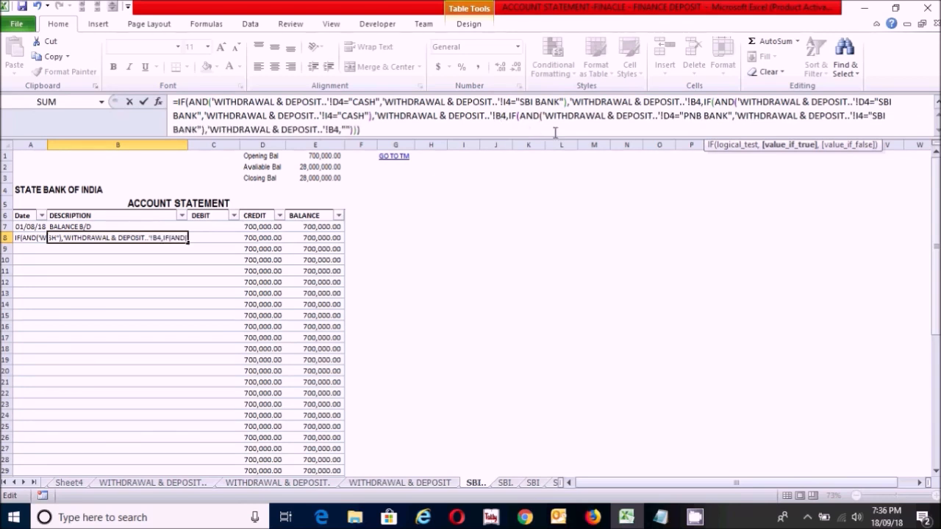
{"action": "key", "text": "Return"}
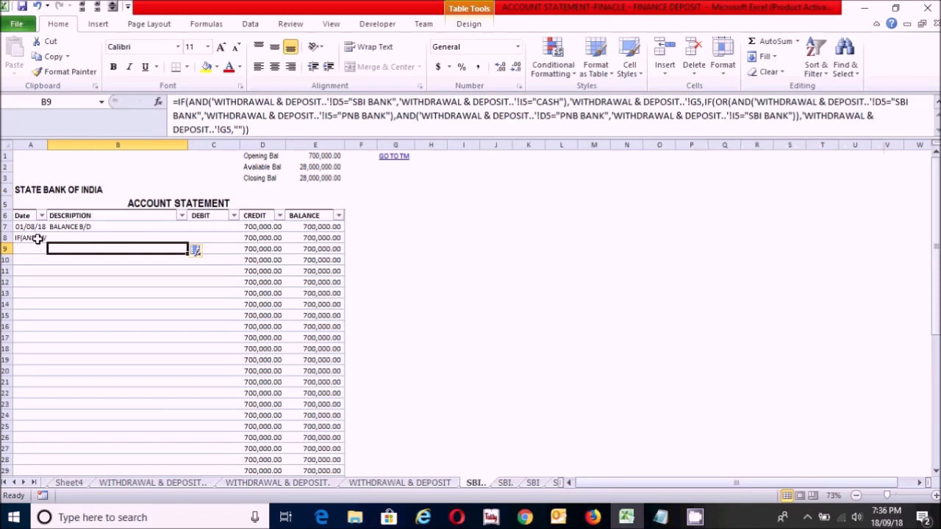
Step: Restore the leading equals sign in A8 so that its text works as a formula again
{"action": "left_click", "coordinate": [37, 239]}
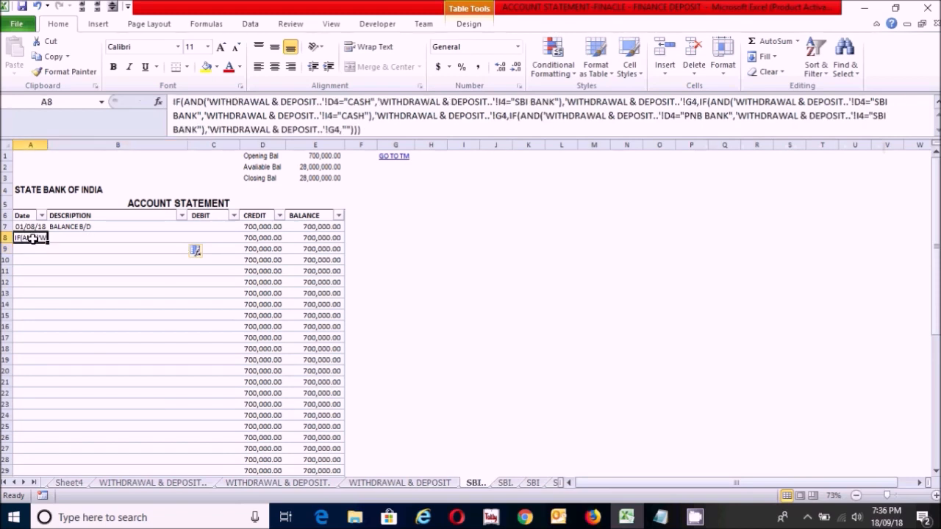
{"action": "left_click", "coordinate": [172, 101]}
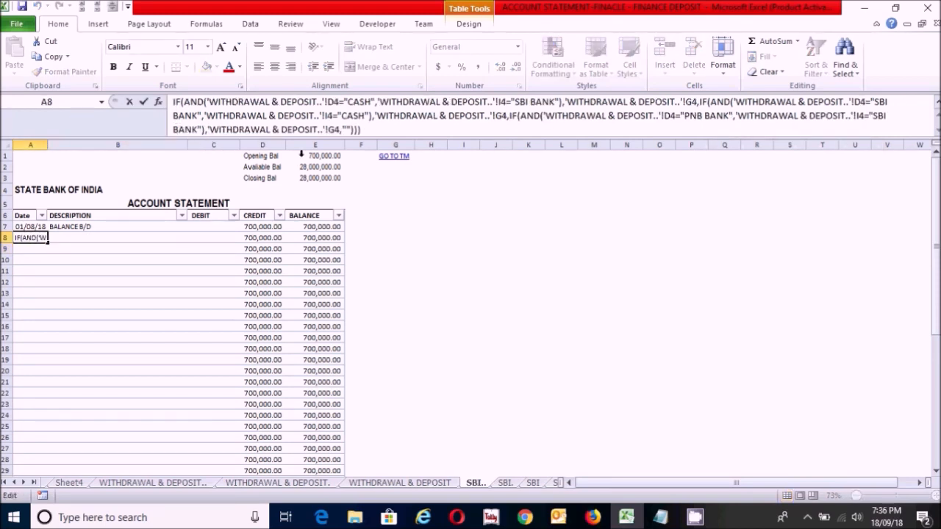
{"action": "type", "text": "="}
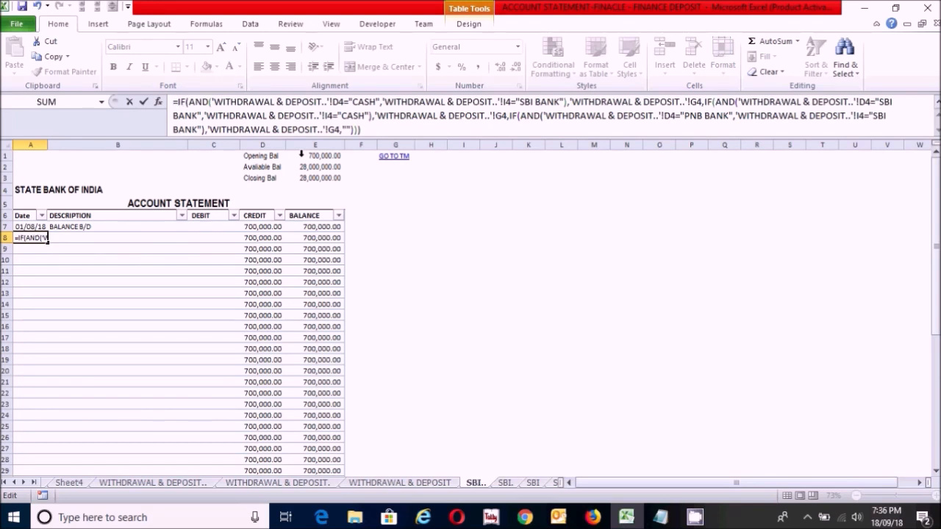
{"action": "key", "text": "Return"}
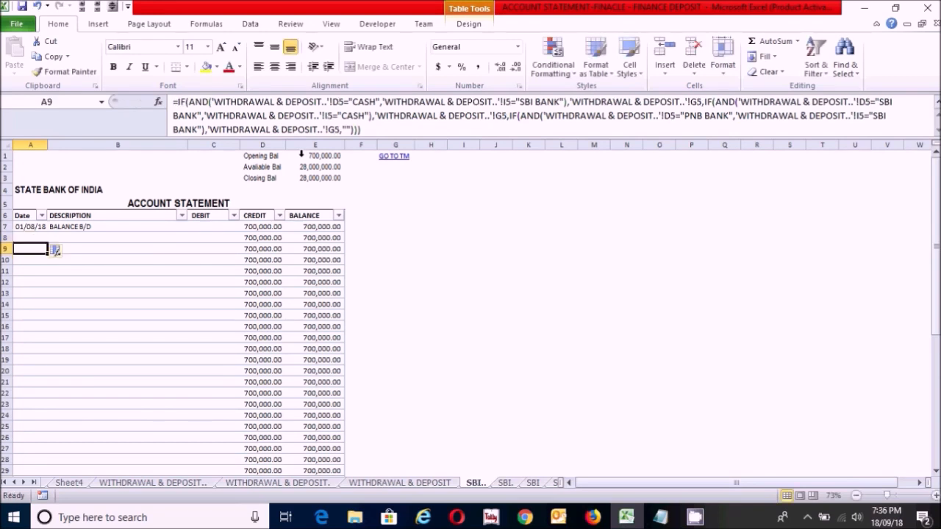
Step: Start an IF(AND( formula in DEBIT cell C8 whose first test is D4="SBI BANK" on the Transaction Maintenance sheet
{"action": "left_click", "coordinate": [207, 238]}
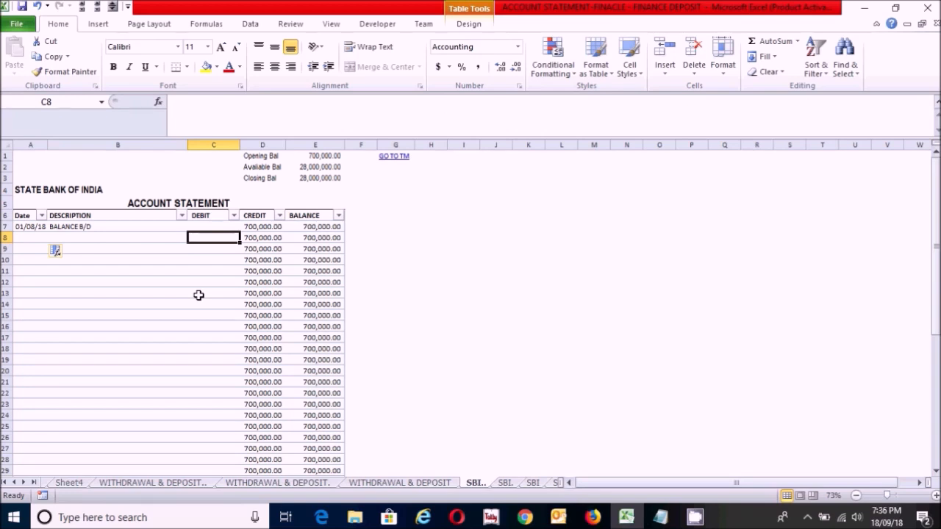
{"action": "type", "text": "="}
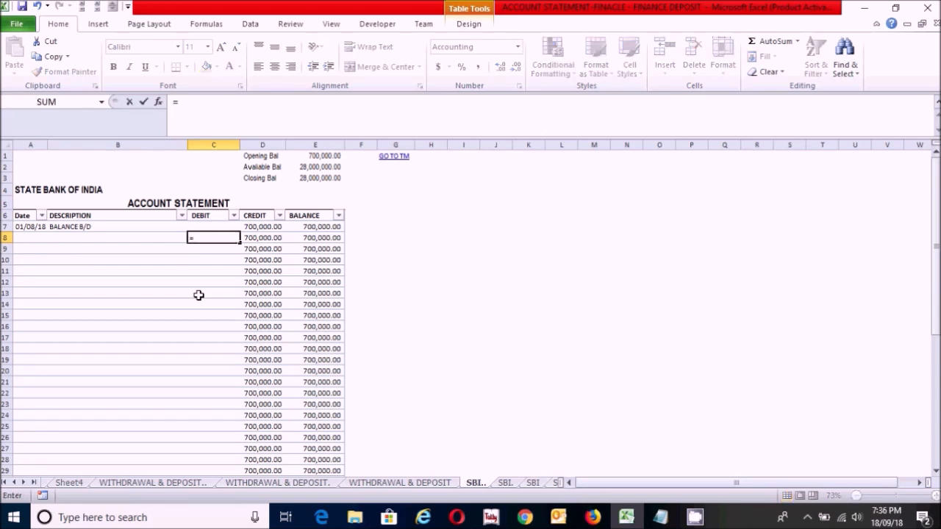
{"action": "type", "text": "IF(AND("}
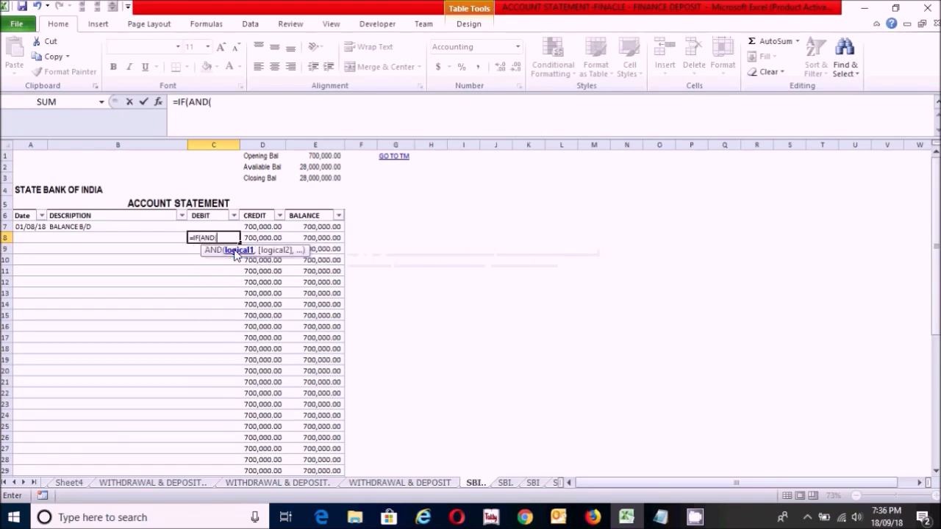
{"action": "left_click", "coordinate": [153, 482]}
{"action": "left_click", "coordinate": [158, 204]}
{"action": "type", "text": "=\"SBI BANK\","}
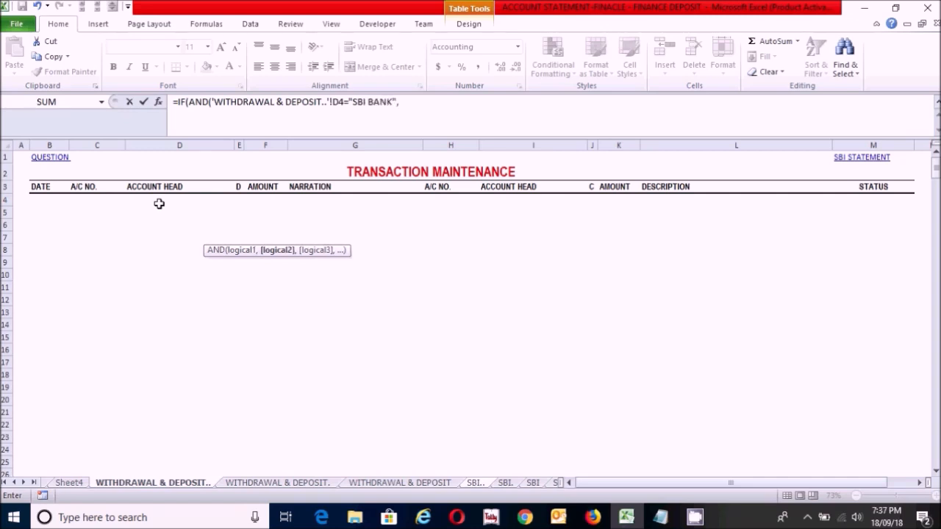
Step: Add I4="CASH" as the second test of the AND, close it and return the debit amount F4 when both are true
{"action": "left_click", "coordinate": [514, 200]}
{"action": "type", "text": "="}
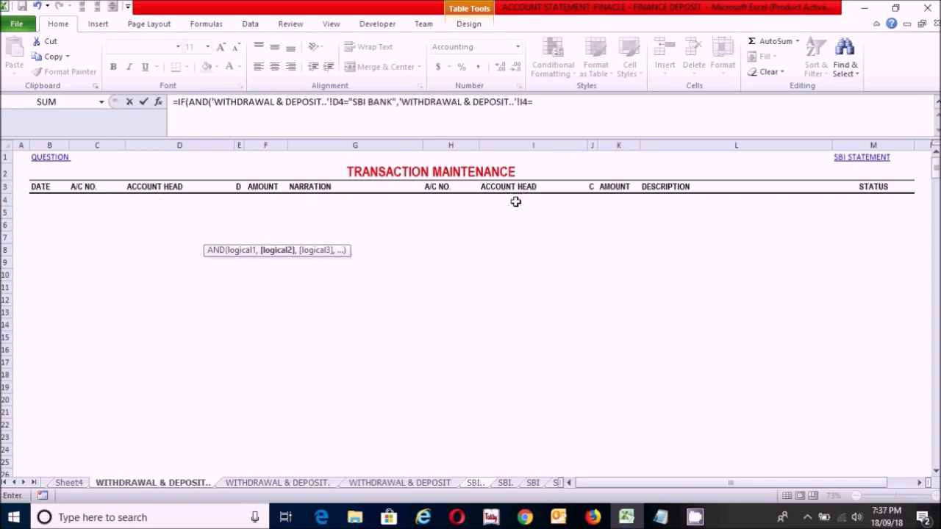
{"action": "type", "text": "\"CASH\"),"}
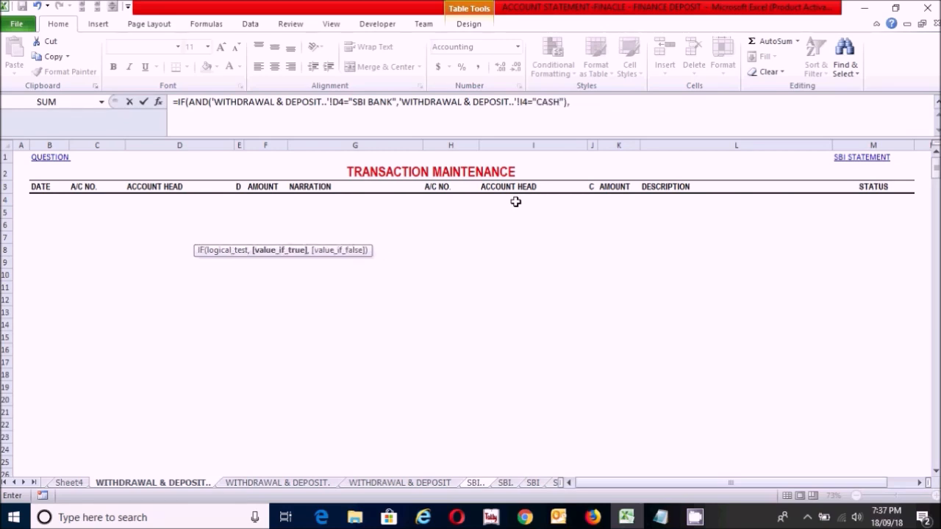
{"action": "left_click", "coordinate": [257, 200]}
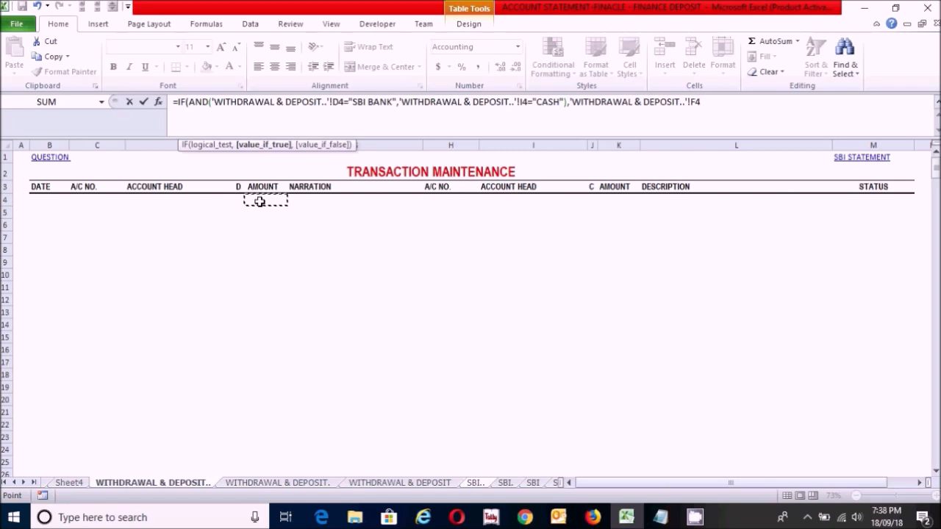
Step: Nest a second IF(AND( in the C8 formula that tests D4="SBI BANK" and I4="PNB BANK" on the transaction sheet
{"action": "type", "text": ",IF"}
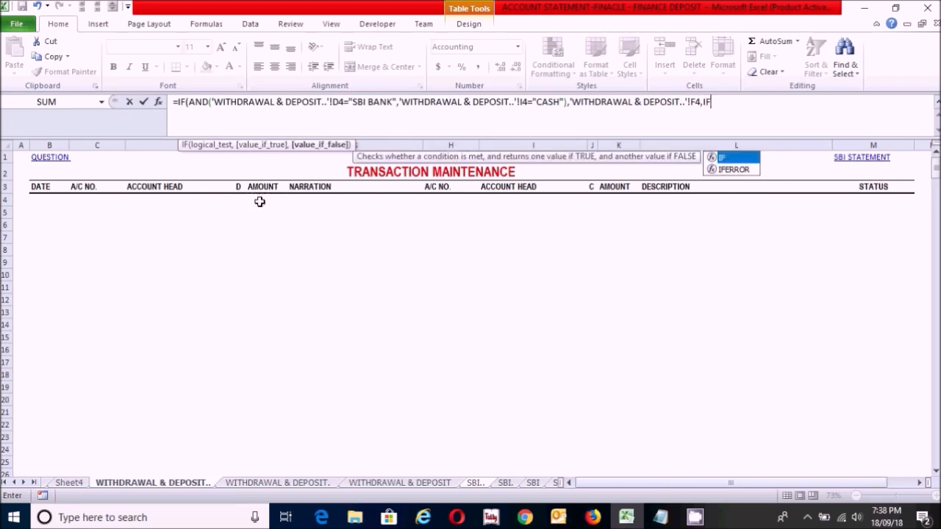
{"action": "type", "text": "(AND("}
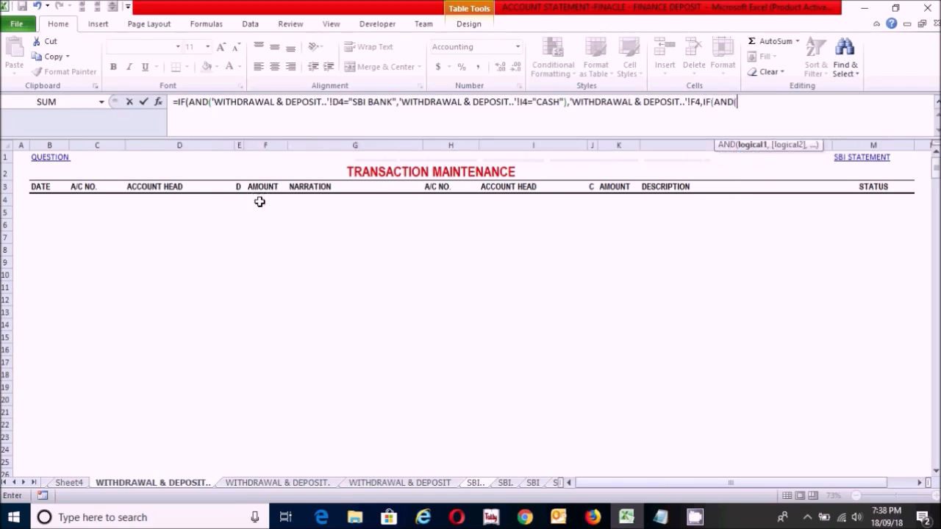
{"action": "left_click", "coordinate": [170, 204]}
{"action": "type", "text": "=\""}
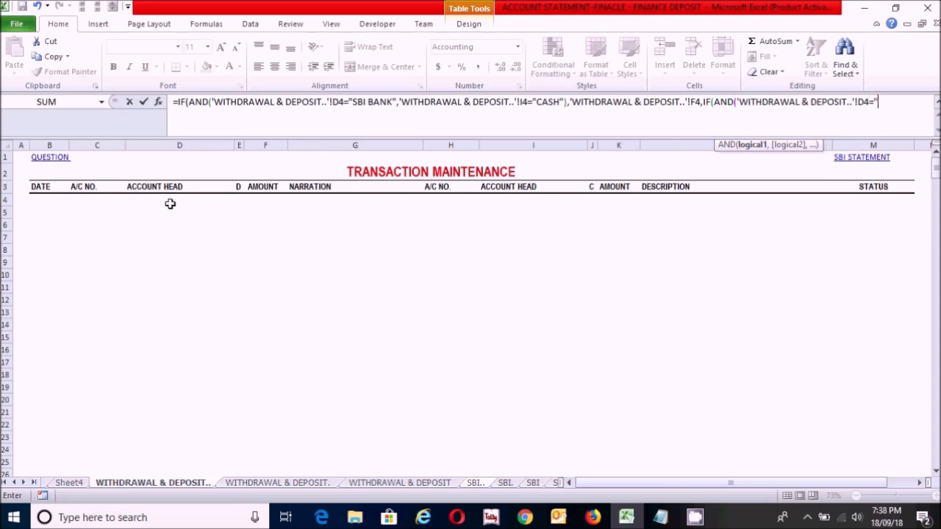
{"action": "type", "text": "SBI BANK\","}
{"action": "left_click", "coordinate": [522, 199]}
{"action": "type", "text": "=\"PNB "}
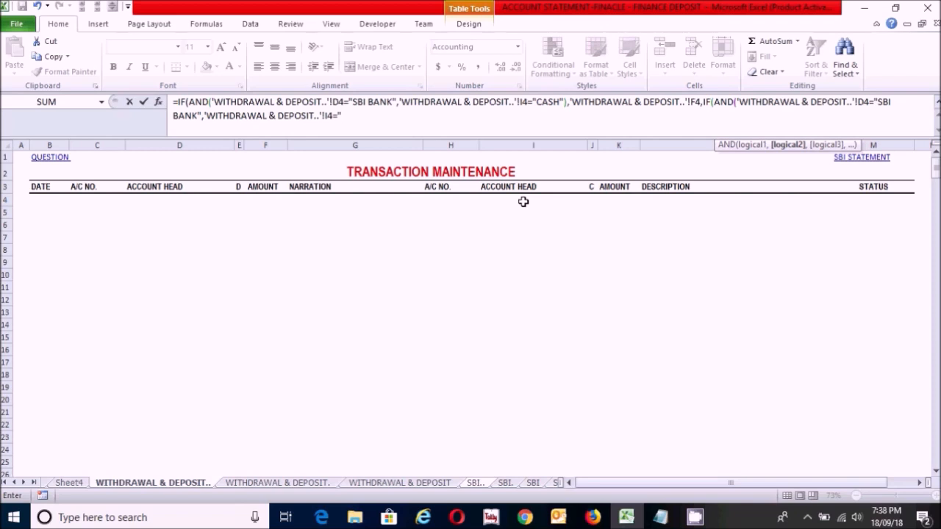
{"action": "type", "text": "BANK\"),"}
Step: Return F4 for the nested test and 0 otherwise, close the brackets and enter the DEBIT formula
{"action": "left_click", "coordinate": [265, 198]}
{"action": "type", "text": ",0"}
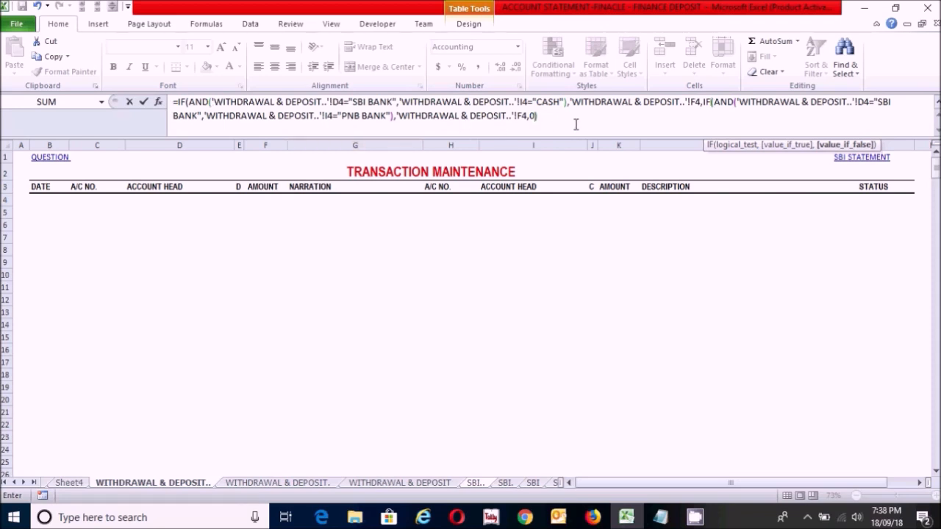
{"action": "type", "text": "))"}
{"action": "key", "text": "Return"}
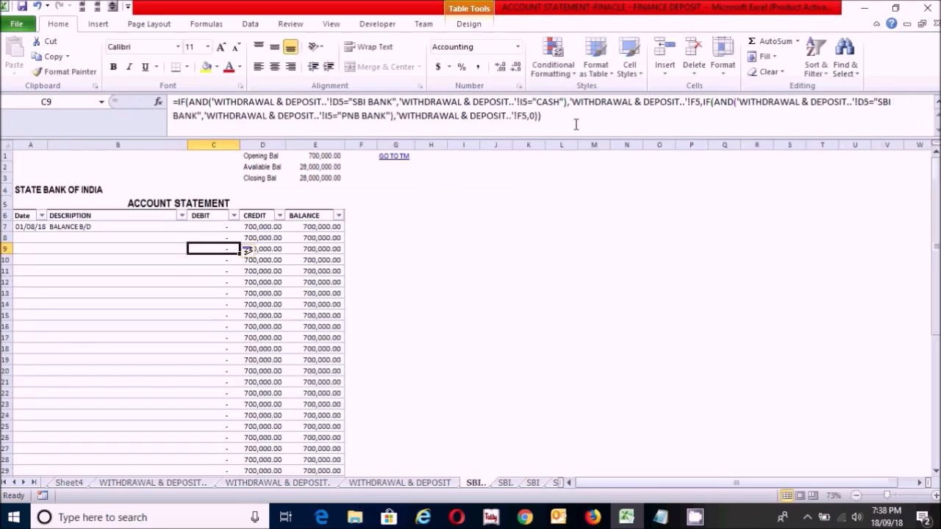
Step: Remove the leading equals sign from the formula in C8 so that it is stored as plain text
{"action": "left_click", "coordinate": [213, 236]}
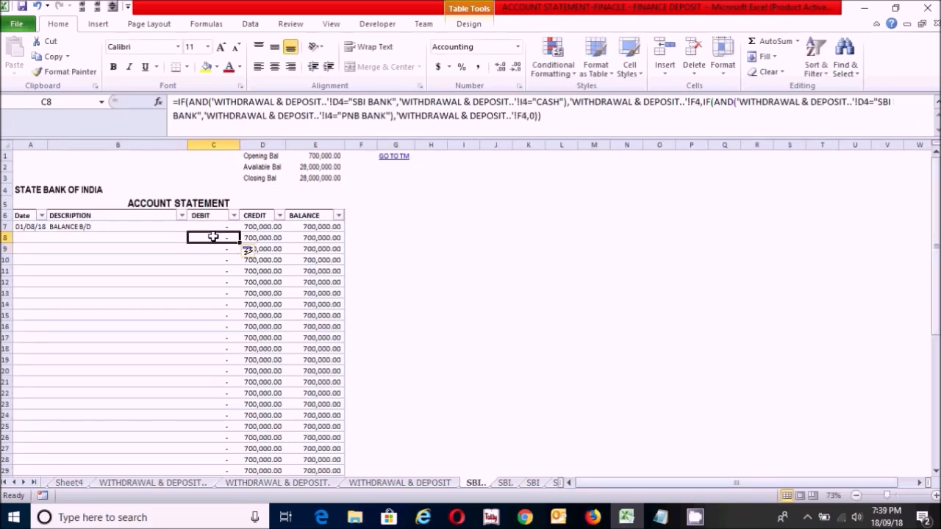
{"action": "left_click", "coordinate": [260, 238]}
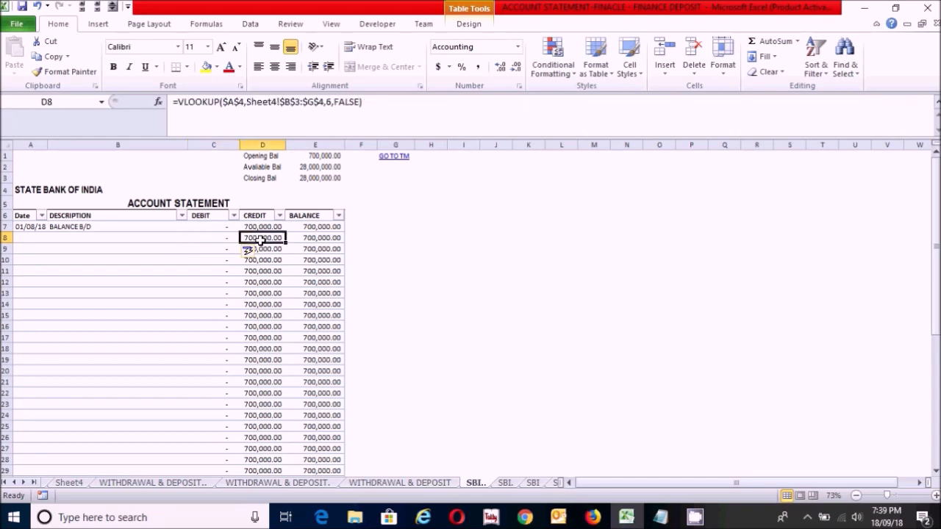
{"action": "left_click", "coordinate": [222, 240]}
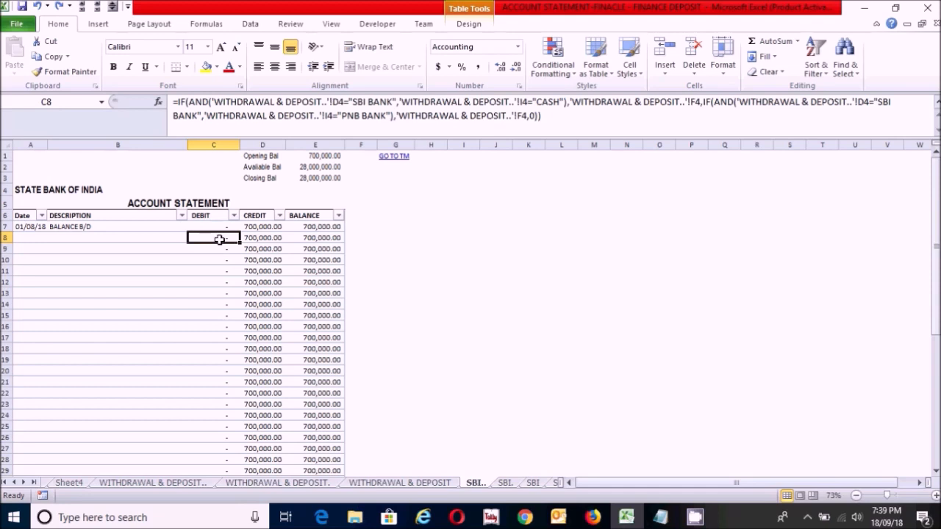
{"action": "left_click", "coordinate": [176, 103]}
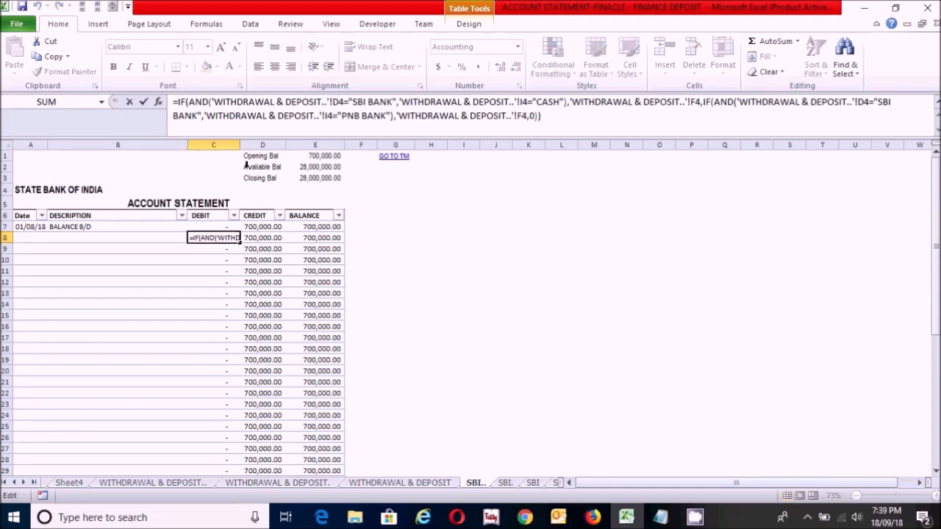
{"action": "key", "text": "BackSpace"}
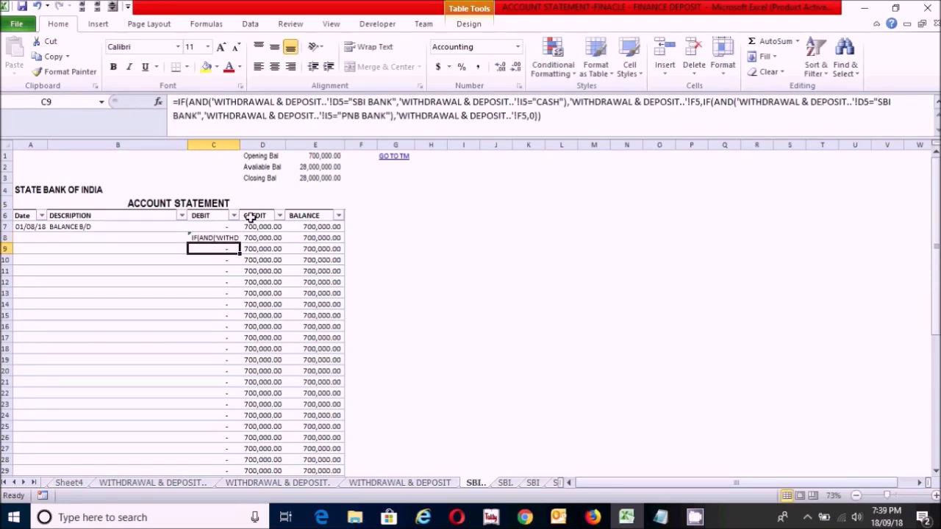
Step: Copy the formula text from C8 into CREDIT cell D8 and put the equals sign back in front of it
{"action": "left_click", "coordinate": [225, 238]}
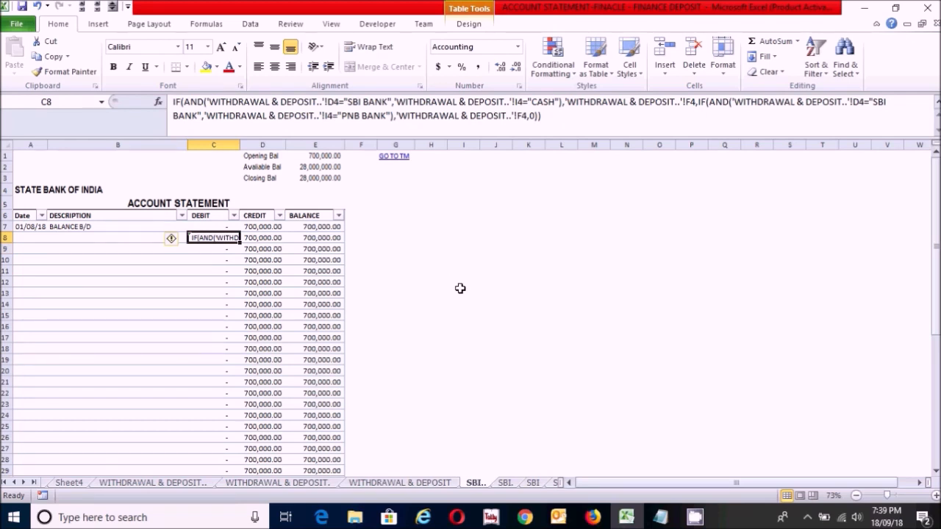
{"action": "key", "text": "ctrl+c"}
{"action": "left_click", "coordinate": [274, 239]}
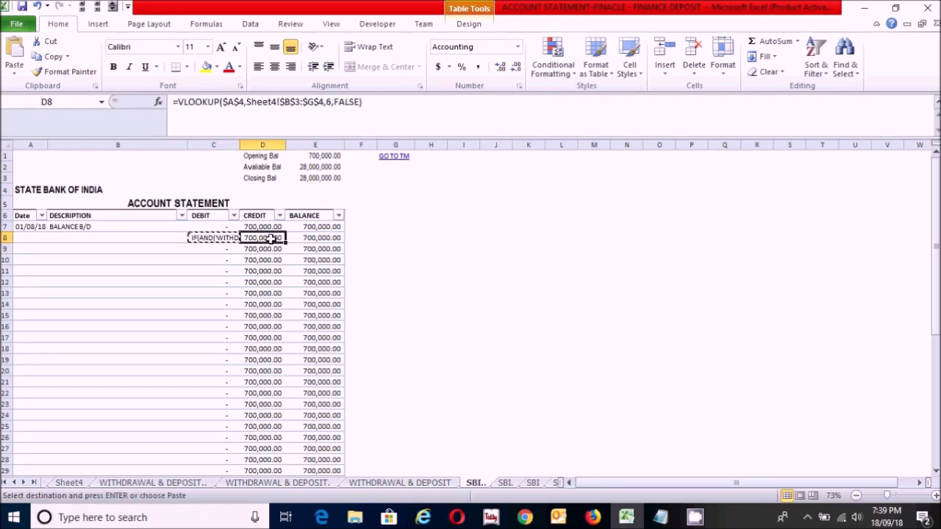
{"action": "key", "text": "ctrl+v"}
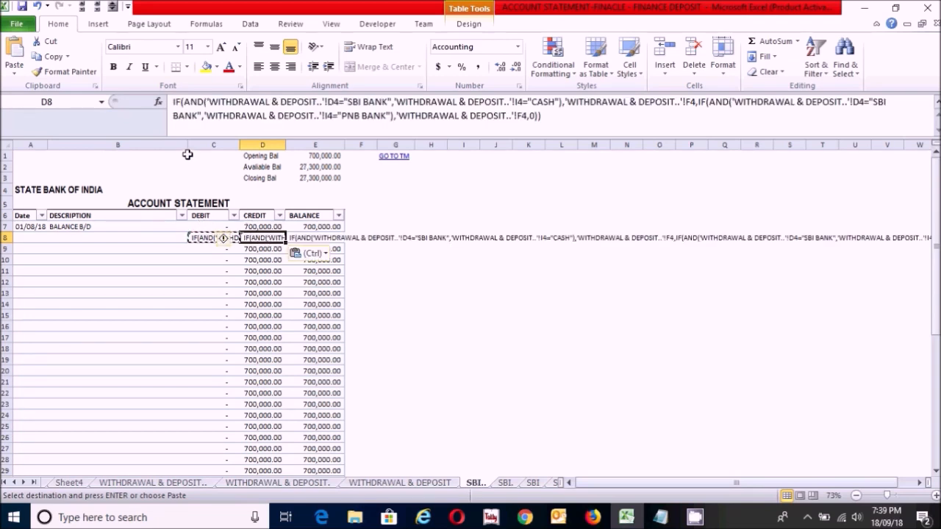
{"action": "left_click", "coordinate": [174, 103]}
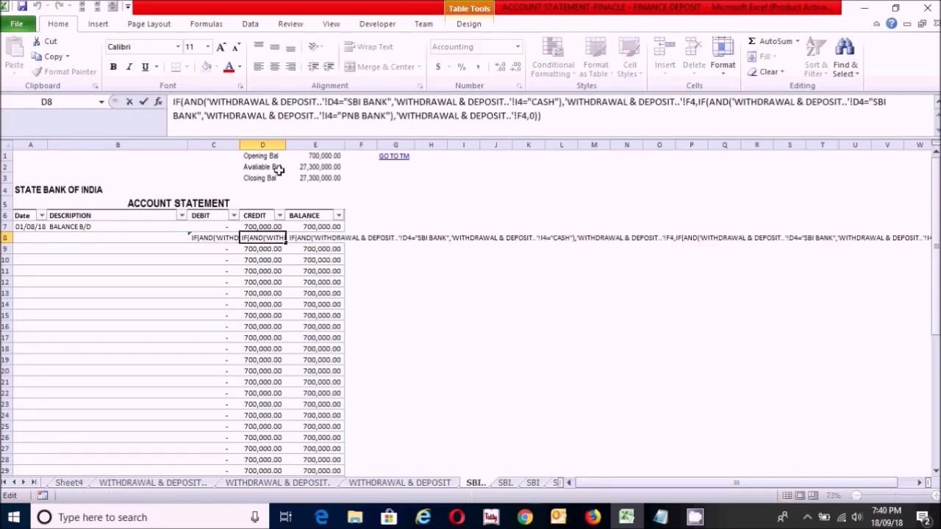
{"action": "type", "text": "="}
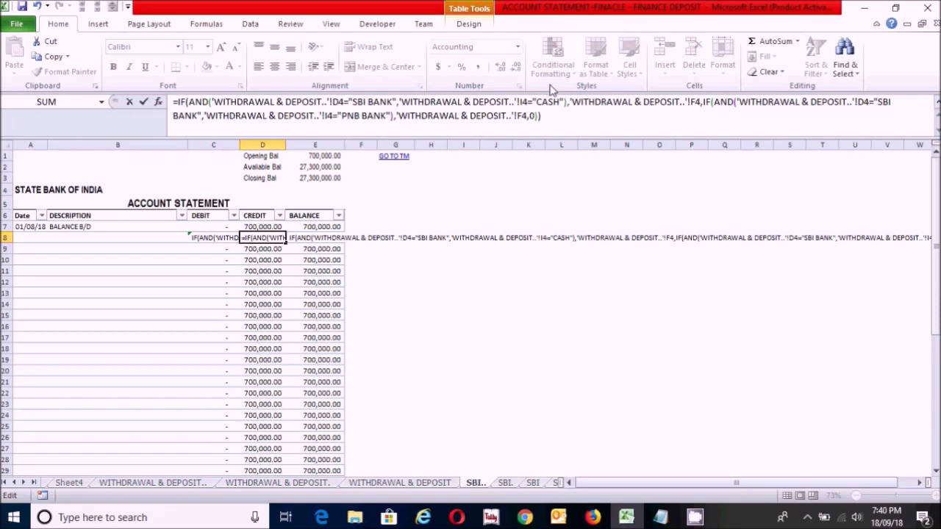
Step: Change the D4 criterion in the first AND of the D8 formula to "CASH"
{"action": "left_click", "coordinate": [556, 118]}
{"action": "left_click", "coordinate": [392, 101]}
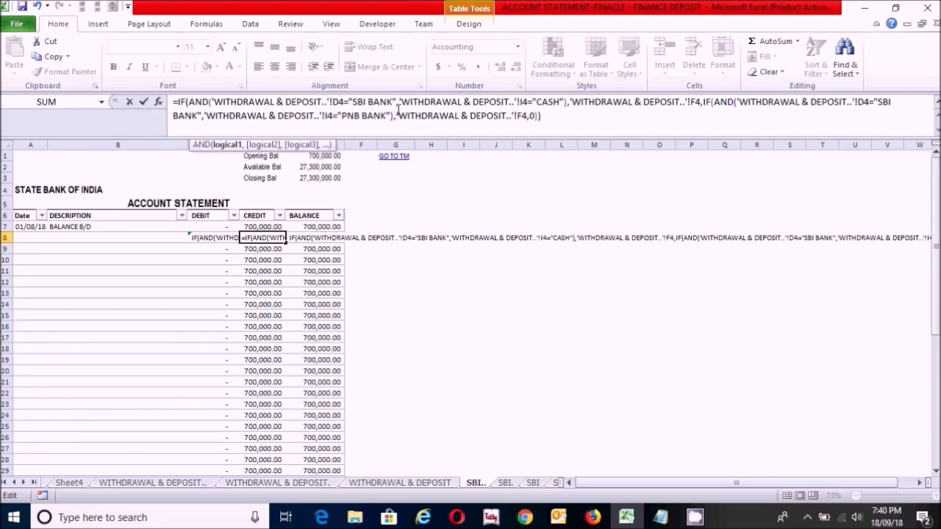
{"action": "key", "text": "BackSpace"}
{"action": "key", "text": "BackSpace"}
{"action": "key", "text": "BackSpace"}
{"action": "key", "text": "BackSpace"}
{"action": "key", "text": "BackSpace"}
{"action": "key", "text": "BackSpace"}
{"action": "key", "text": "BackSpace"}
{"action": "key", "text": "BackSpace"}
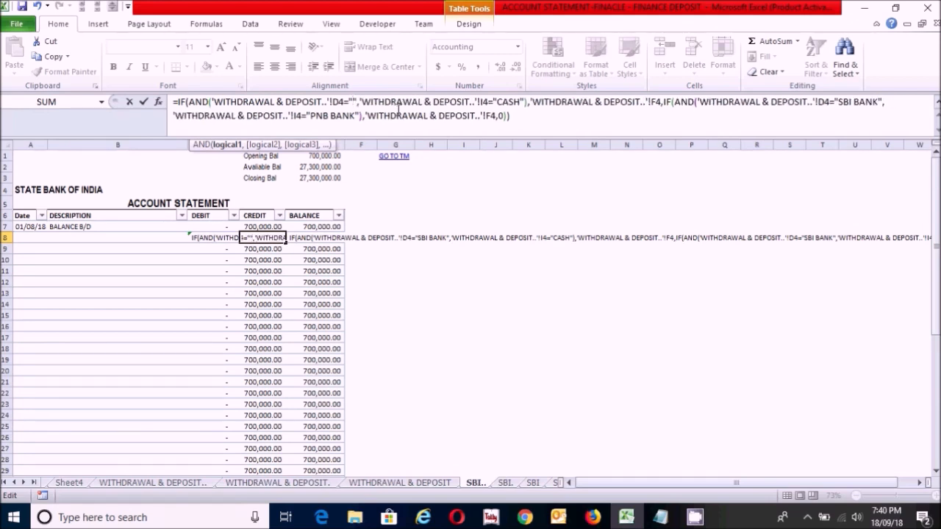
{"action": "type", "text": "CASH"}
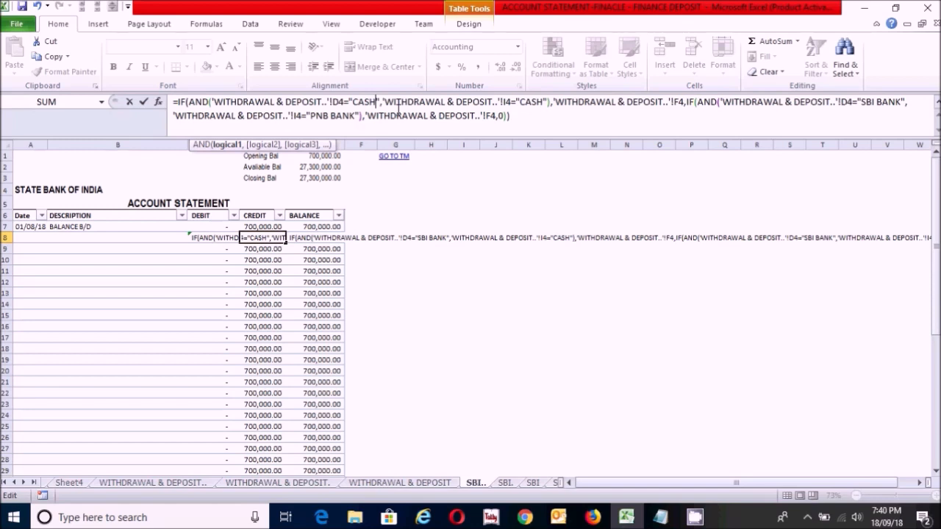
Step: Change the I4 criterion in the first AND of the D8 formula to "SBI BANK"
{"action": "left_click", "coordinate": [541, 102]}
{"action": "key", "text": "BackSpace"}
{"action": "key", "text": "BackSpace"}
{"action": "key", "text": "BackSpace"}
{"action": "key", "text": "BackSpace"}
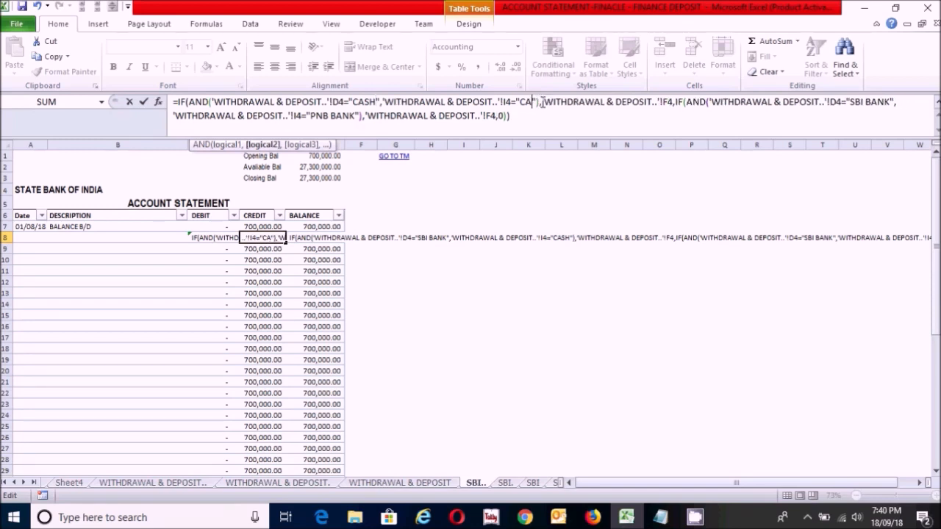
{"action": "type", "text": "SBI BANK"}
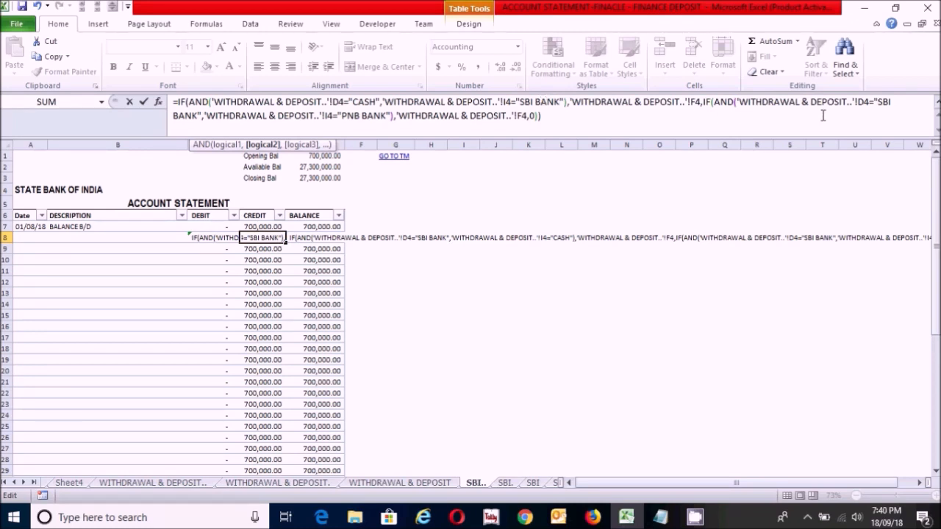
Step: Change the D4 criterion in the nested AND of the D8 formula to "PNB BANK"
{"action": "left_click", "coordinate": [890, 104]}
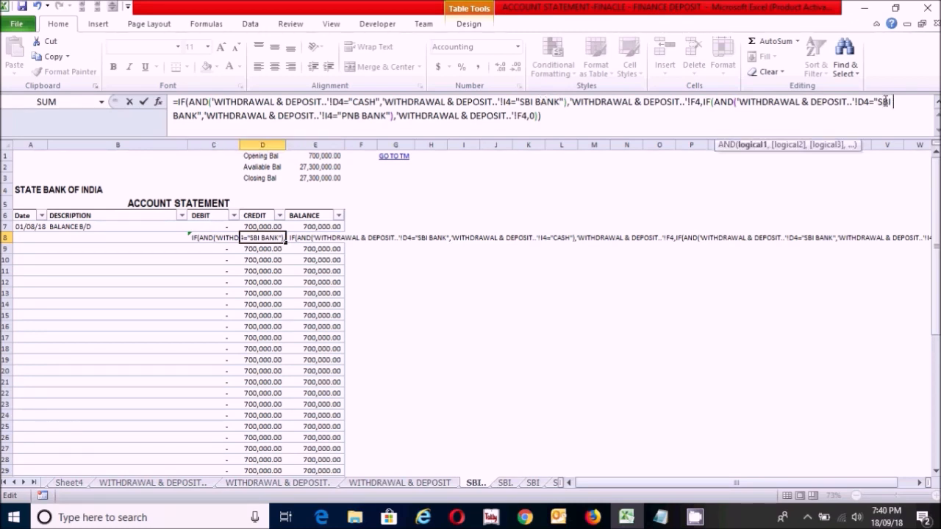
{"action": "left_click", "coordinate": [197, 116]}
{"action": "key", "text": "BackSpace"}
{"action": "key", "text": "BackSpace"}
{"action": "key", "text": "BackSpace"}
{"action": "key", "text": "BackSpace"}
Step: Change the I4 criterion in the nested AND of the D8 formula to "SBI BANK"
{"action": "key", "text": "BackSpace"}
{"action": "key", "text": "BackSpace"}
{"action": "key", "text": "BackSpace"}
{"action": "key", "text": "BackSpace"}
{"action": "type", "text": "PNB BANK"}
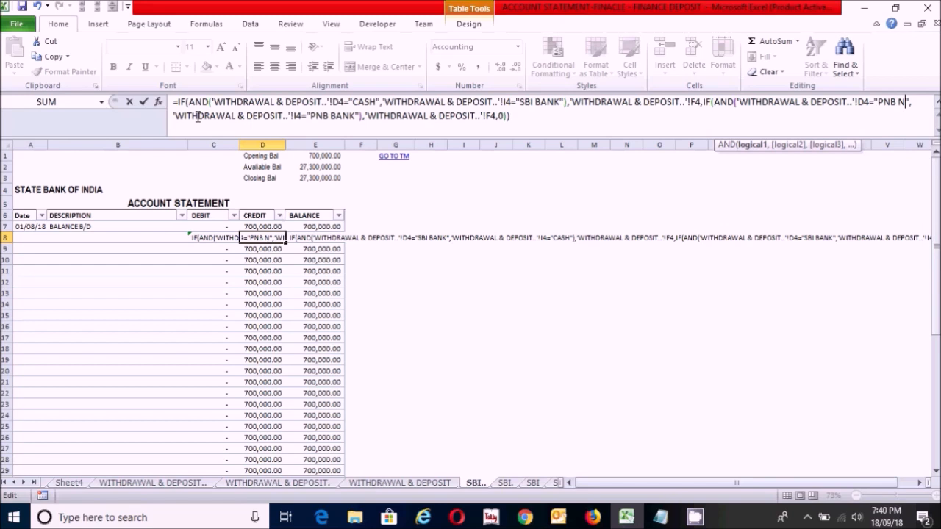
{"action": "left_click", "coordinate": [385, 116]}
{"action": "key", "text": "BackSpace"}
{"action": "key", "text": "BackSpace"}
{"action": "key", "text": "BackSpace"}
{"action": "key", "text": "BackSpace"}
{"action": "key", "text": "BackSpace"}
{"action": "key", "text": "BackSpace"}
{"action": "key", "text": "BackSpace"}
{"action": "key", "text": "BackSpace"}
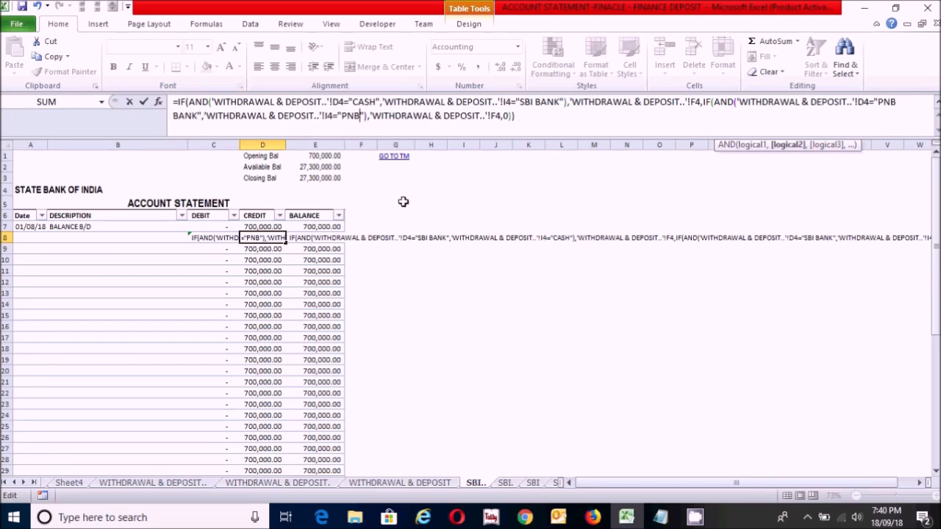
{"action": "type", "text": "SBI BANK"}
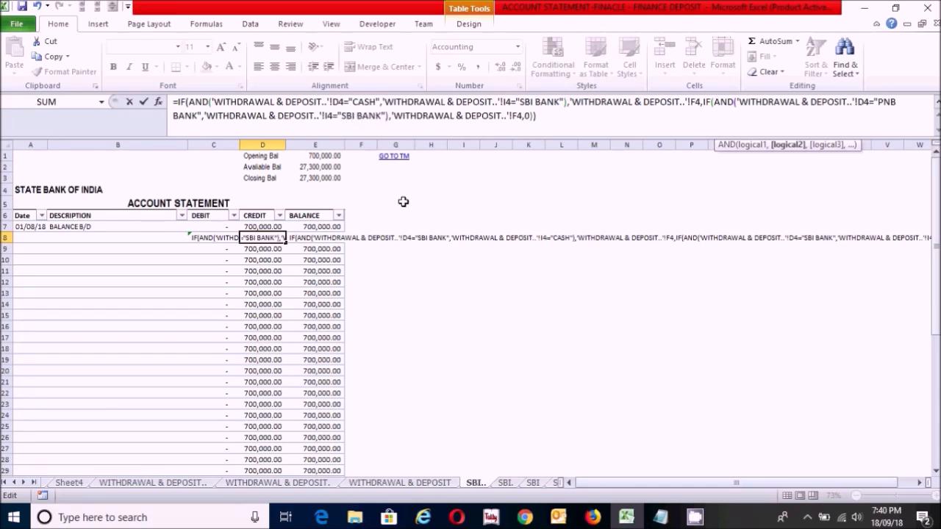
Step: Change the first returned reference in the D8 formula from F4 to the credit amount cell K4
{"action": "left_click", "coordinate": [515, 115]}
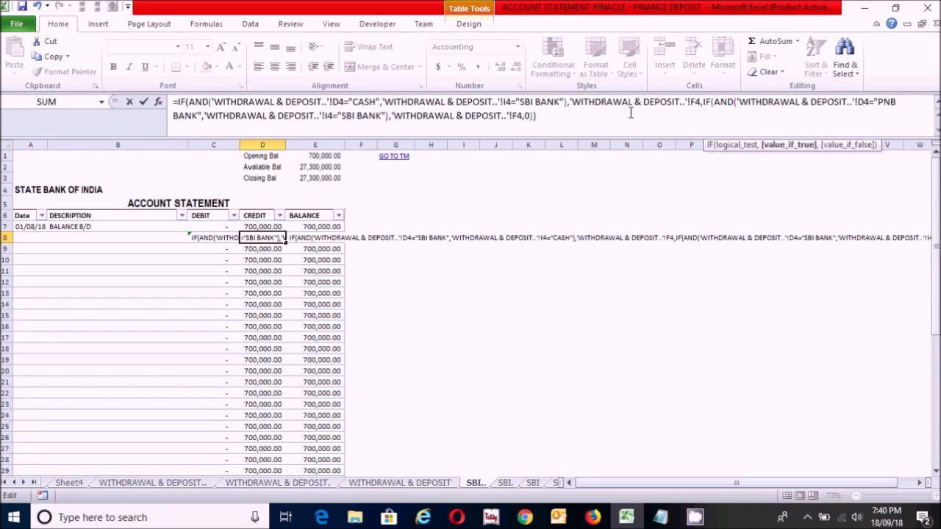
{"action": "left_click", "coordinate": [698, 103]}
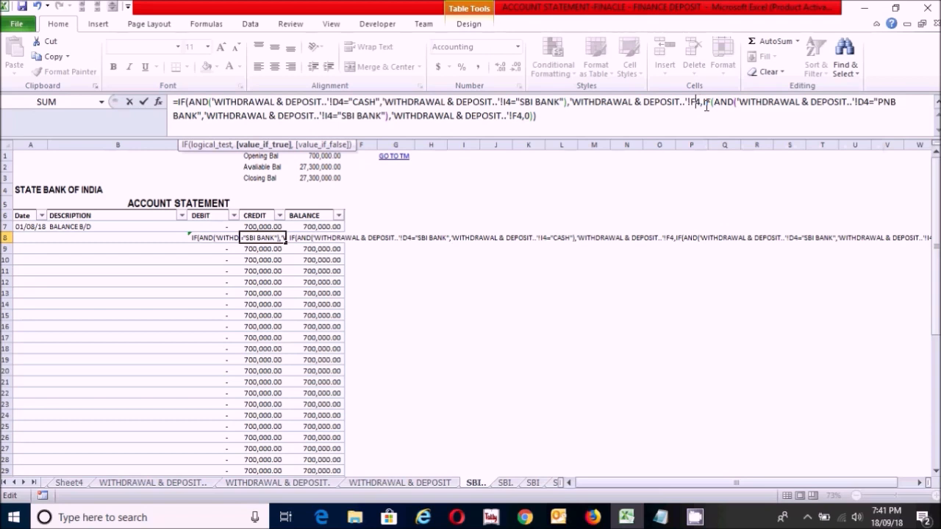
{"action": "key", "text": "BackSpace"}
{"action": "type", "text": "K"}
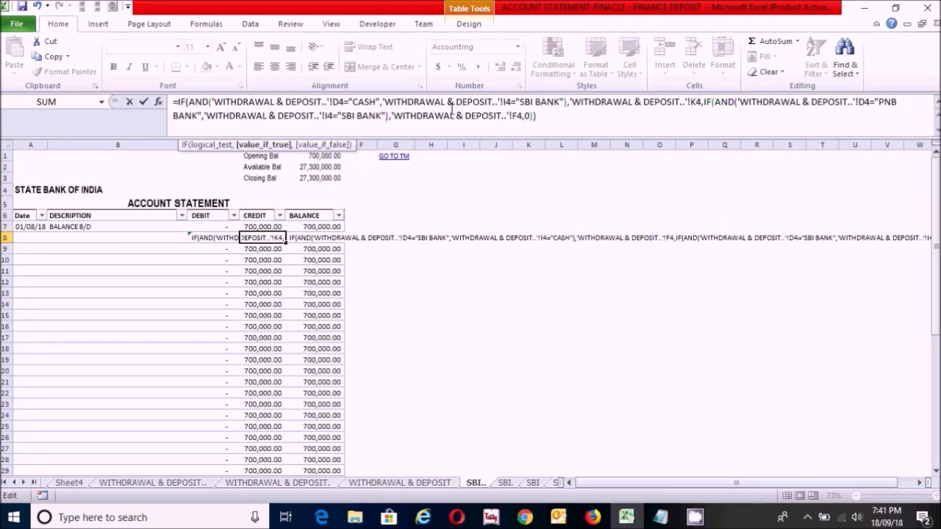
Step: Change the second returned reference in the D8 formula from F4 to K4 and commit the formula
{"action": "left_click", "coordinate": [518, 117]}
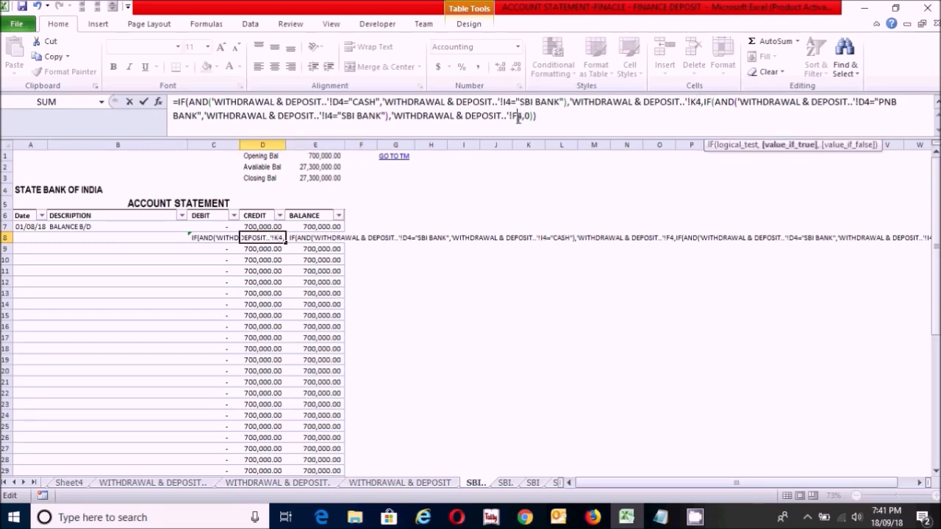
{"action": "key", "text": "BackSpace"}
{"action": "type", "text": "K"}
{"action": "left_click", "coordinate": [566, 118]}
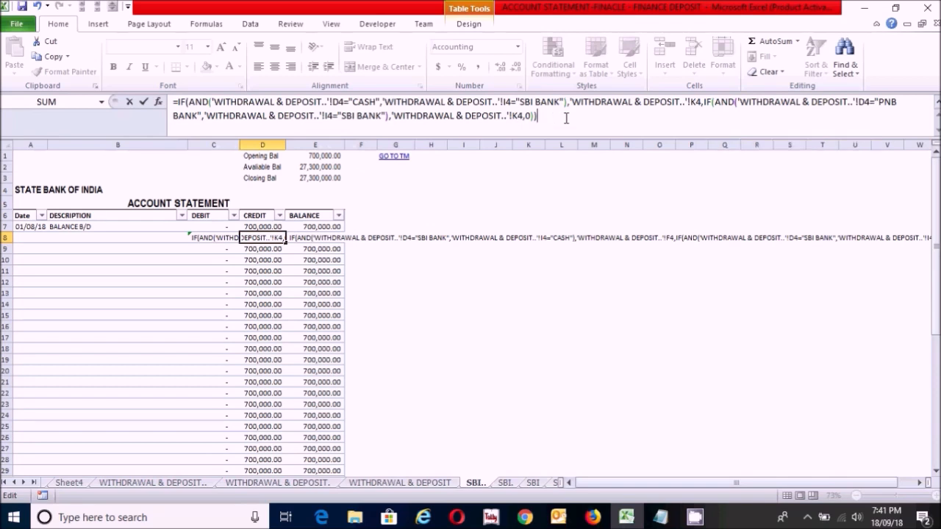
{"action": "key", "text": "Return"}
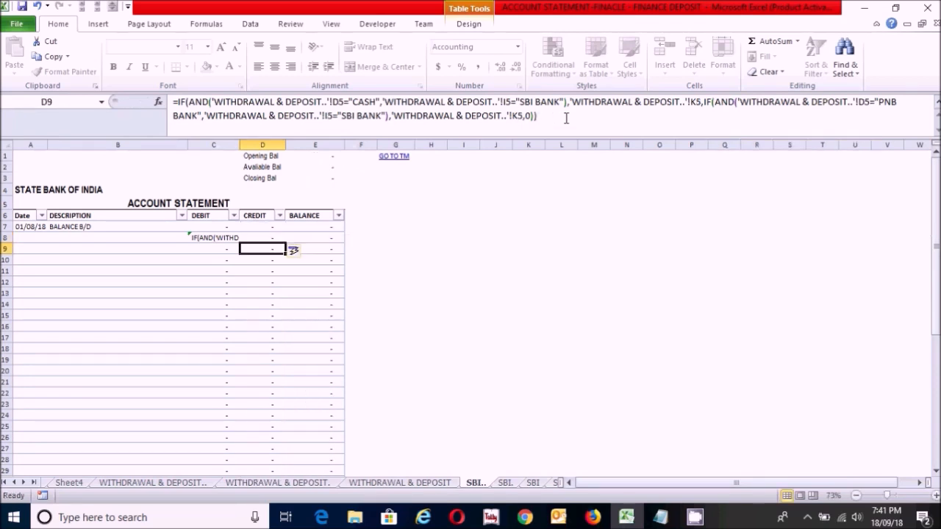
Step: Restore the missing equals sign at the start of the IF(AND) debit formula in C8
{"action": "left_click", "coordinate": [212, 238]}
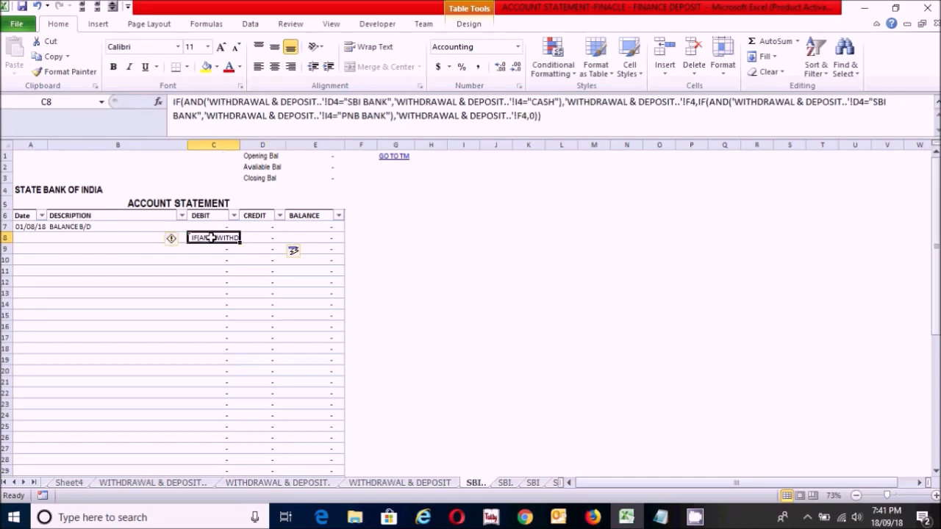
{"action": "left_click", "coordinate": [173, 102]}
{"action": "type", "text": "="}
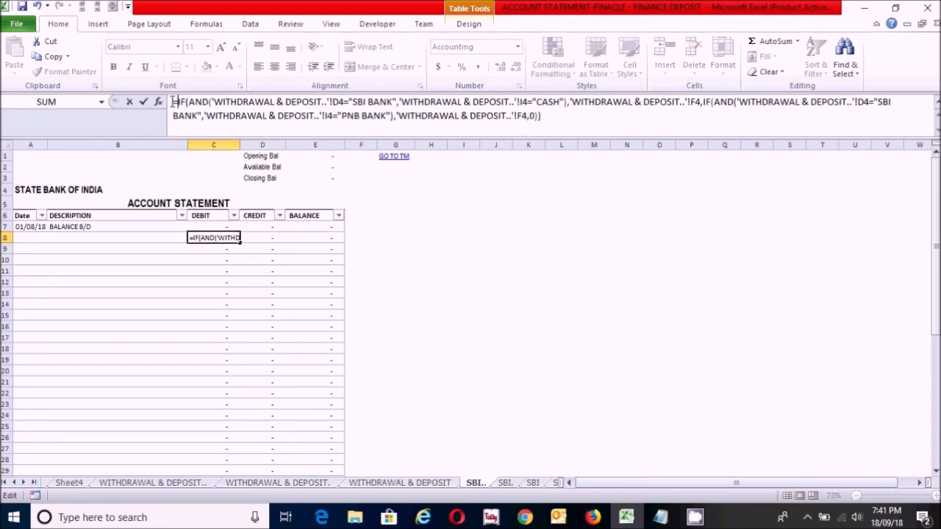
{"action": "key", "text": "Return"}
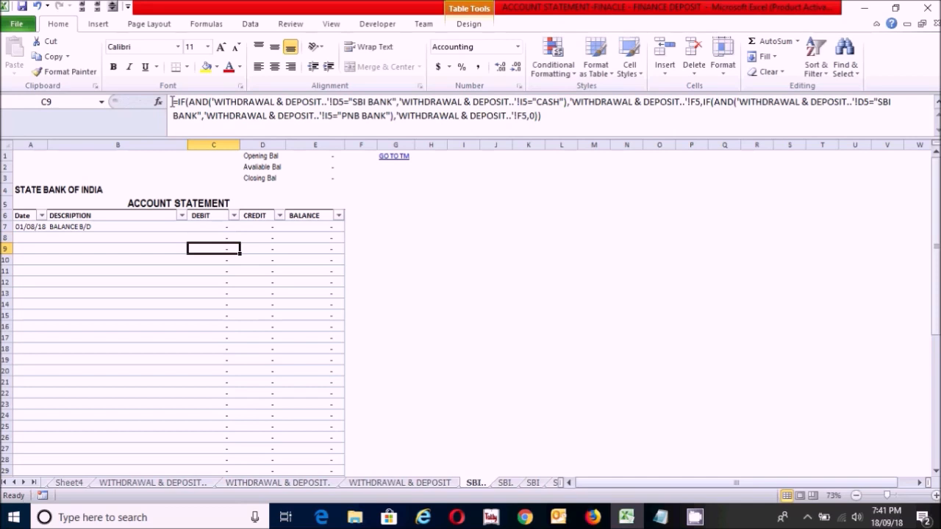
{"action": "left_click", "coordinate": [265, 237]}
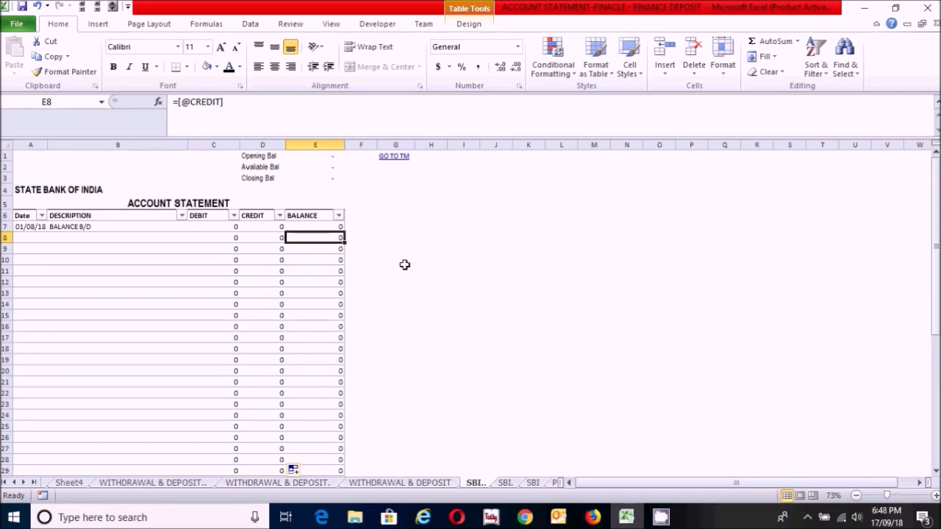
{"action": "type", "text": "=IF"}
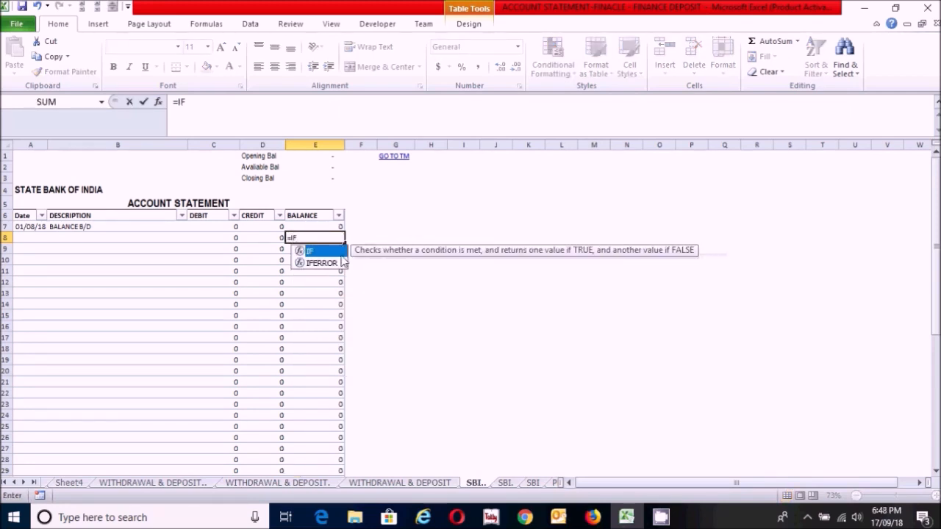
{"action": "double_click", "coordinate": [321, 252]}
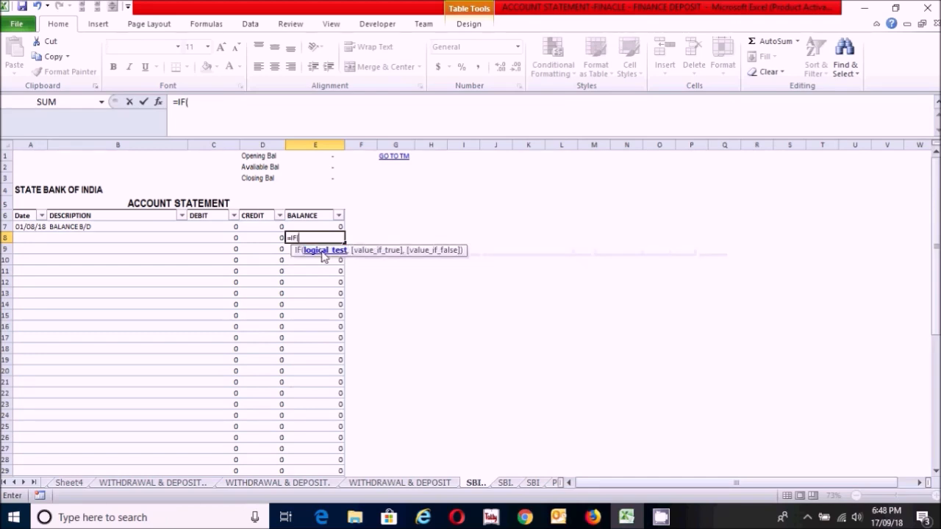
{"action": "type", "text": "AND("}
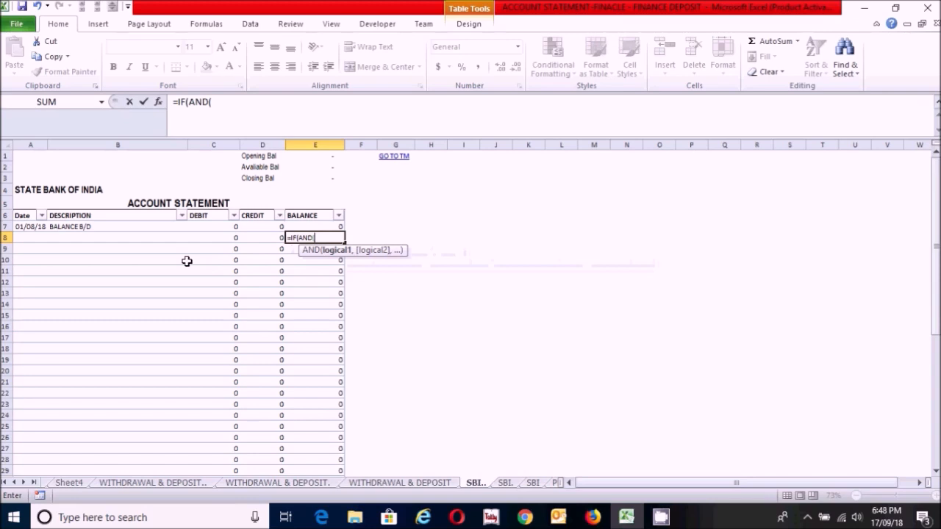
{"action": "left_click", "coordinate": [219, 237]}
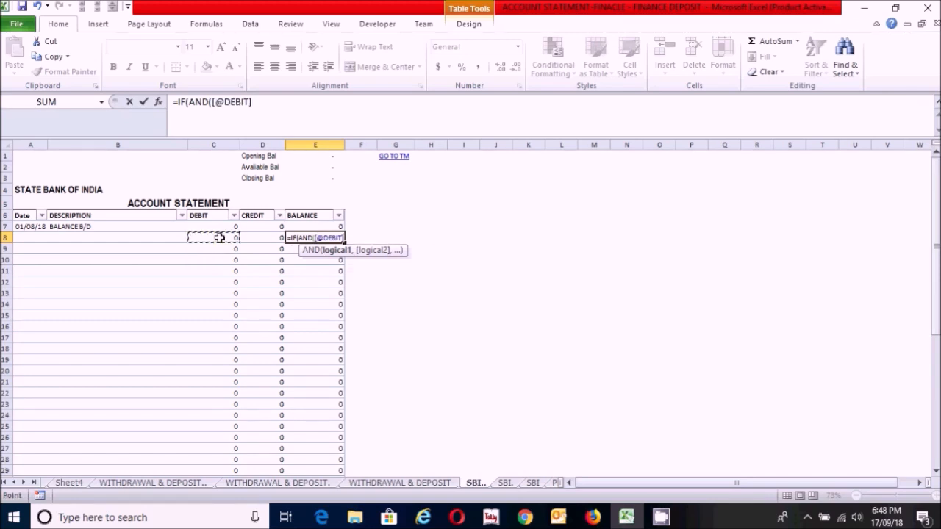
{"action": "type", "text": "=0,"}
{"action": "left_click", "coordinate": [259, 237]}
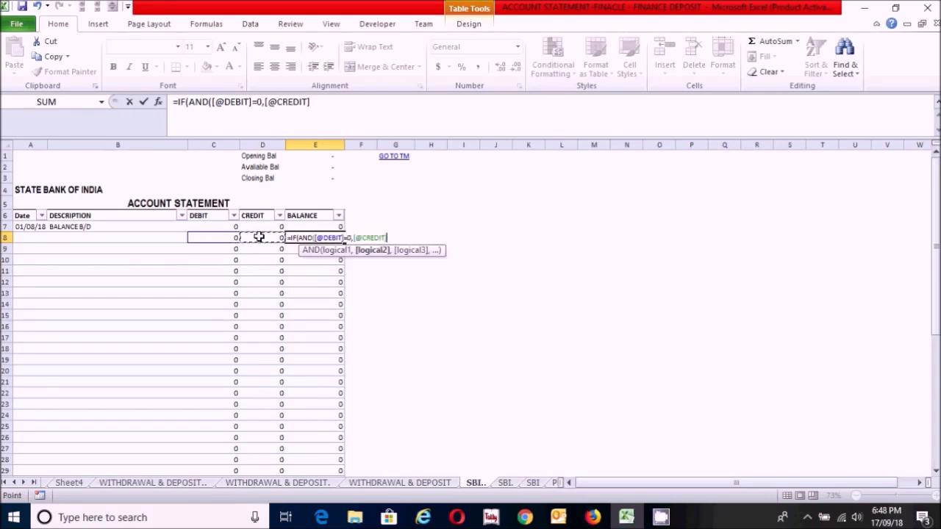
{"action": "type", "text": "=0),"}
{"action": "left_click", "coordinate": [302, 226]}
{"action": "type", "text": ","}
{"action": "left_click", "coordinate": [312, 225]}
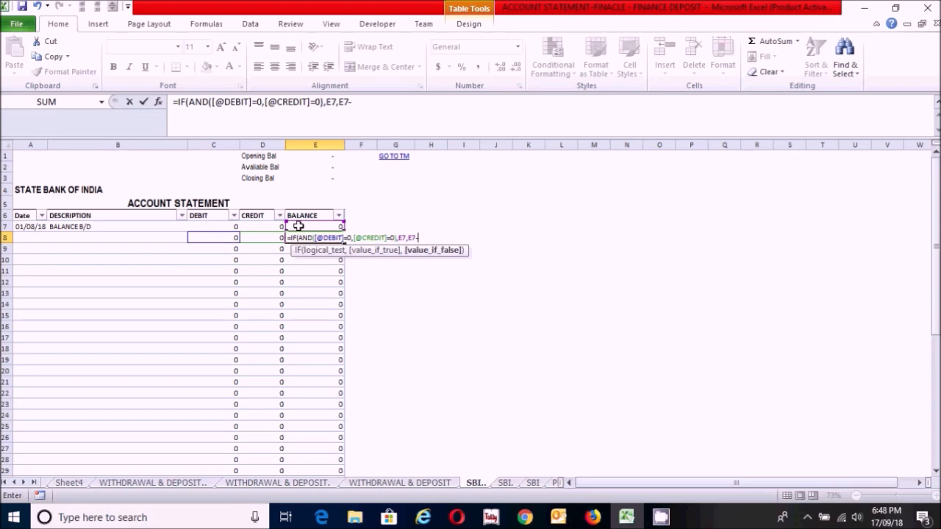
{"action": "type", "text": "-"}
{"action": "left_click", "coordinate": [224, 237]}
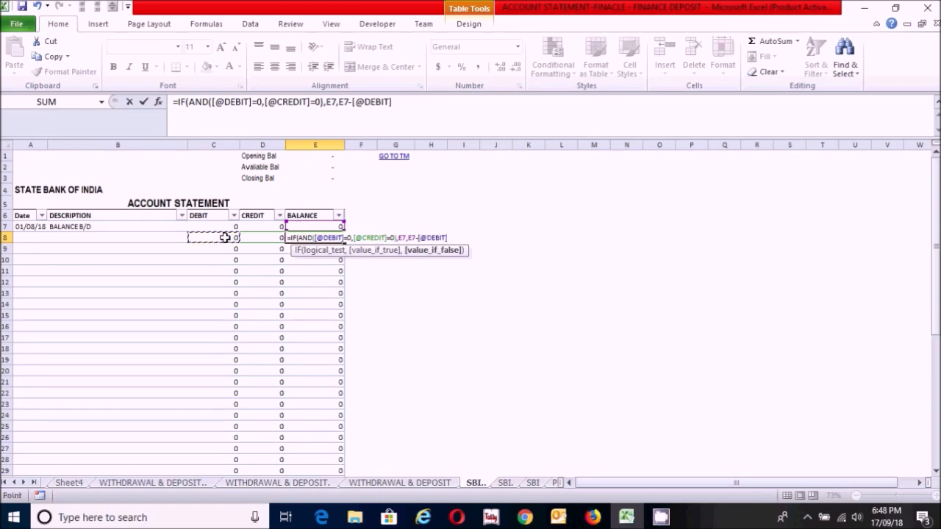
{"action": "type", "text": "+"}
{"action": "left_click", "coordinate": [261, 238]}
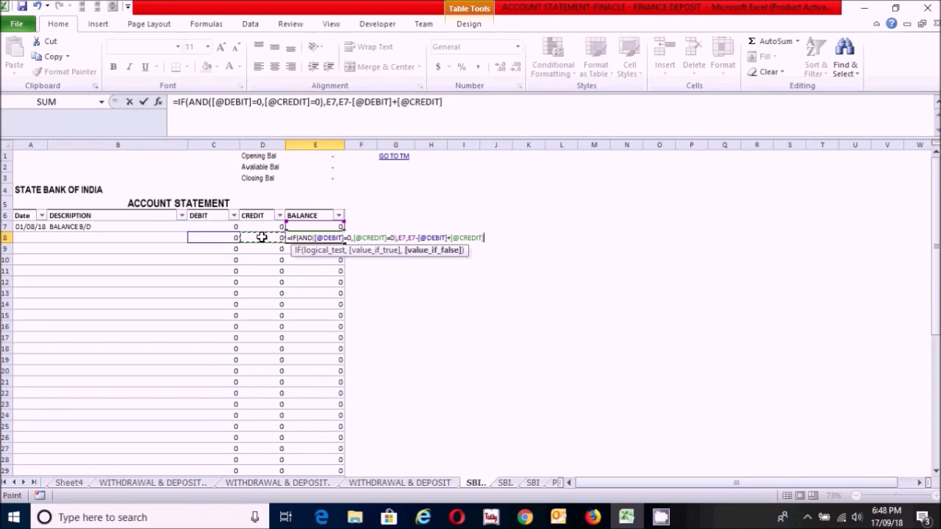
{"action": "type", "text": ")"}
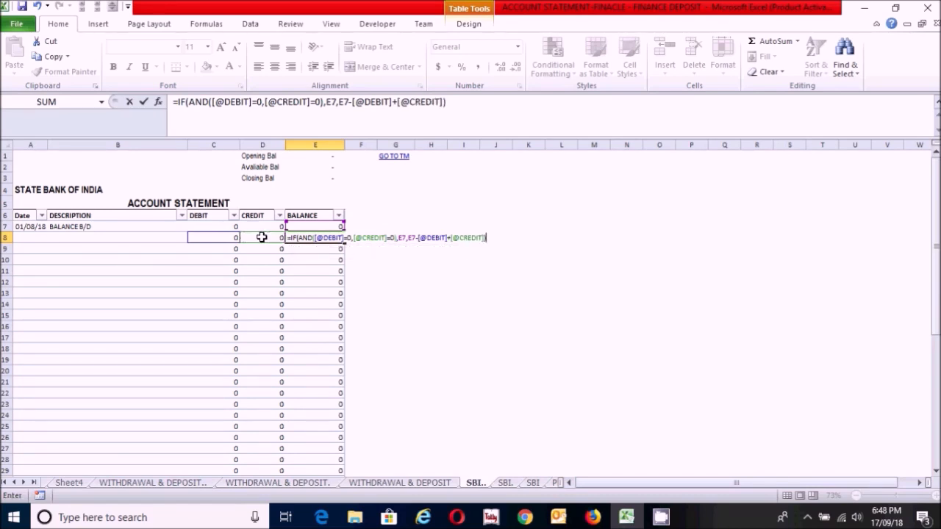
{"action": "key", "text": "Return"}
{"action": "left_click", "coordinate": [302, 239]}
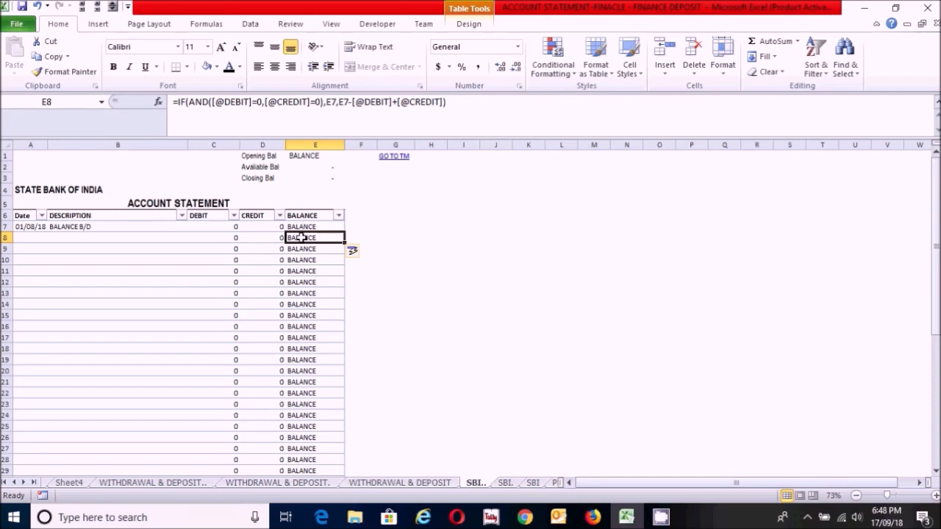
{"action": "left_click", "coordinate": [290, 121]}
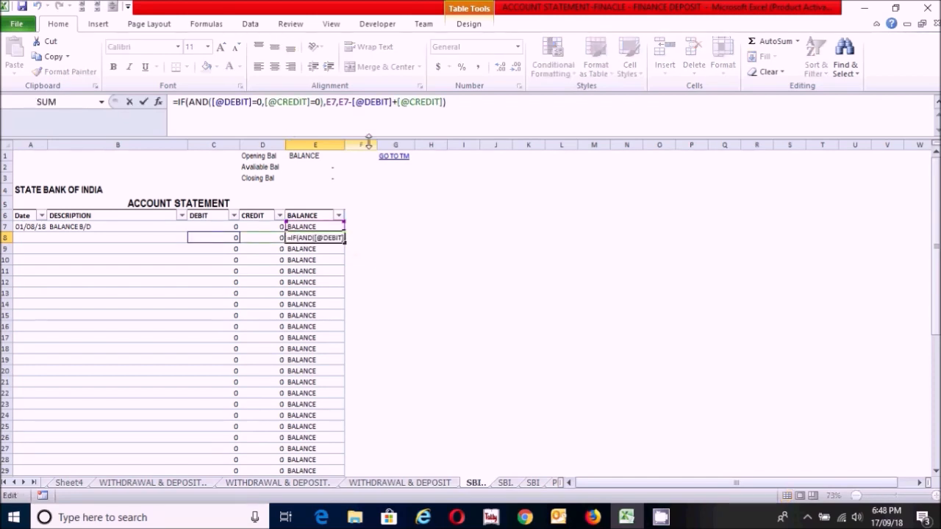
{"action": "key", "text": "Escape"}
{"action": "left_click", "coordinate": [312, 226]}
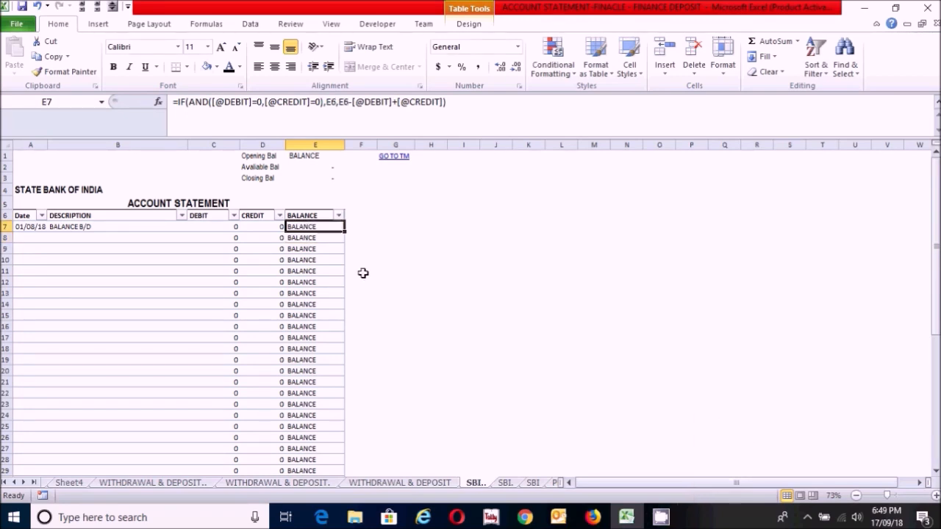
{"action": "type", "text": "="}
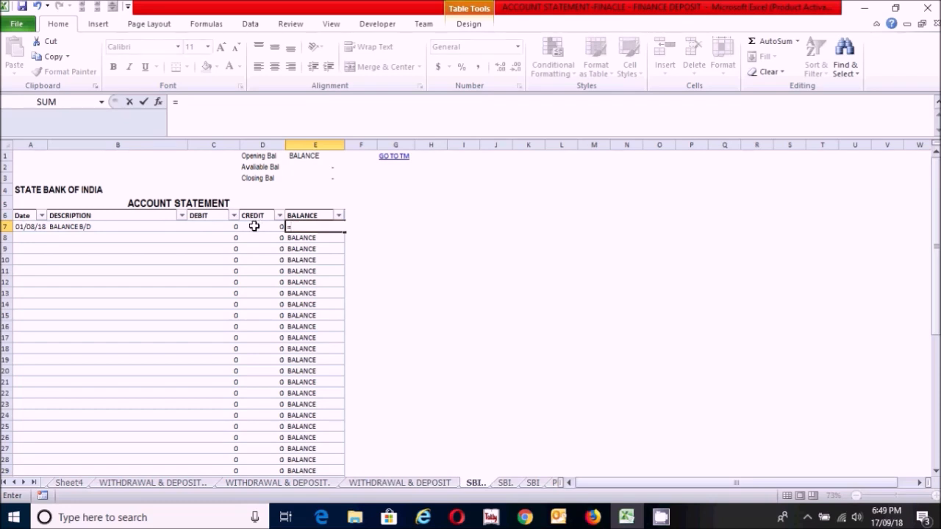
{"action": "left_click", "coordinate": [260, 226]}
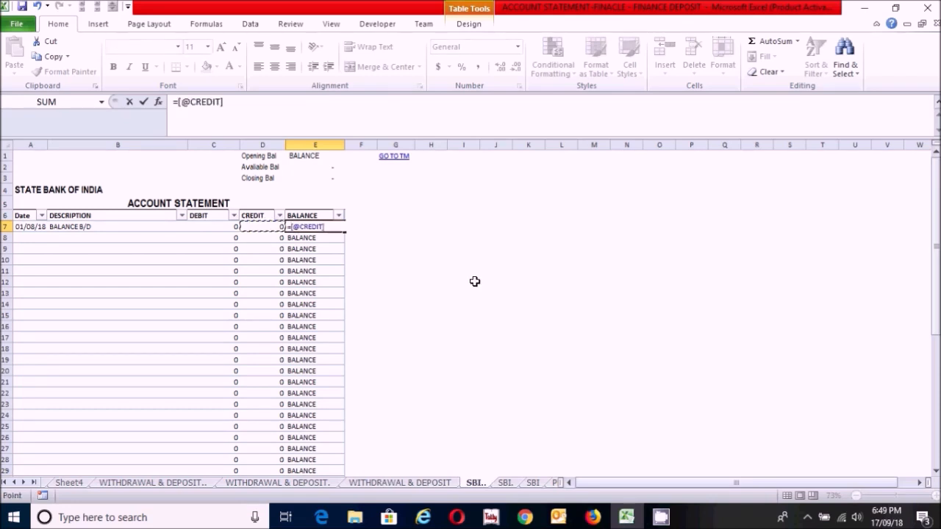
{"action": "key", "text": "Return"}
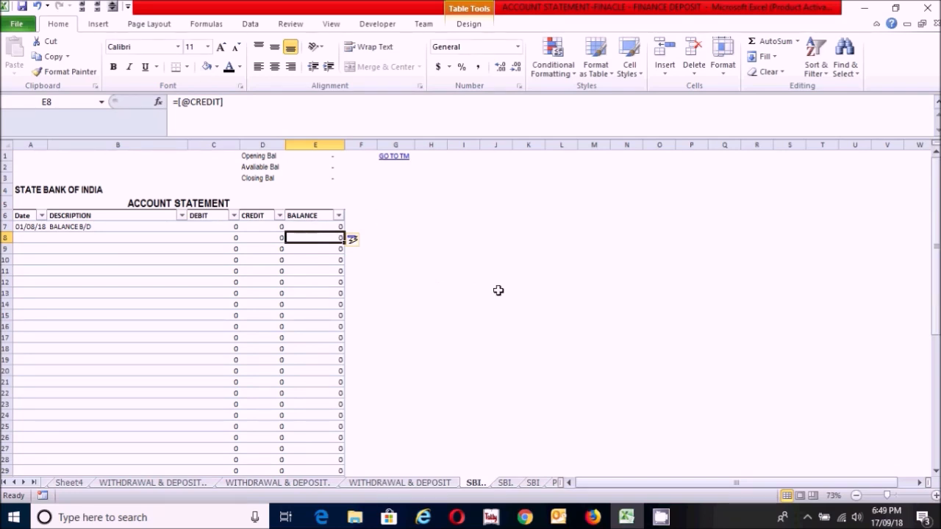
{"action": "key", "text": "Up"}
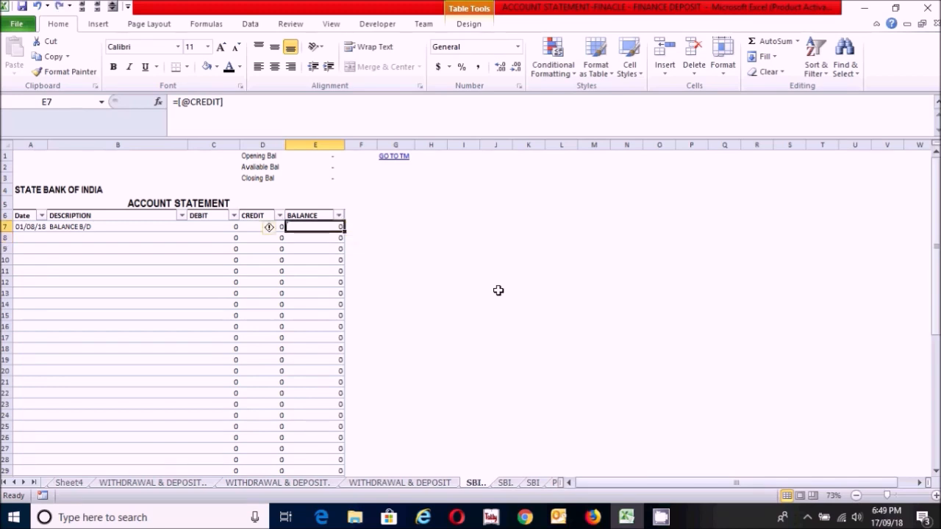
Step: Check the balance formulas in E7 and in the rows below, down to E19
{"action": "left_click", "coordinate": [325, 236]}
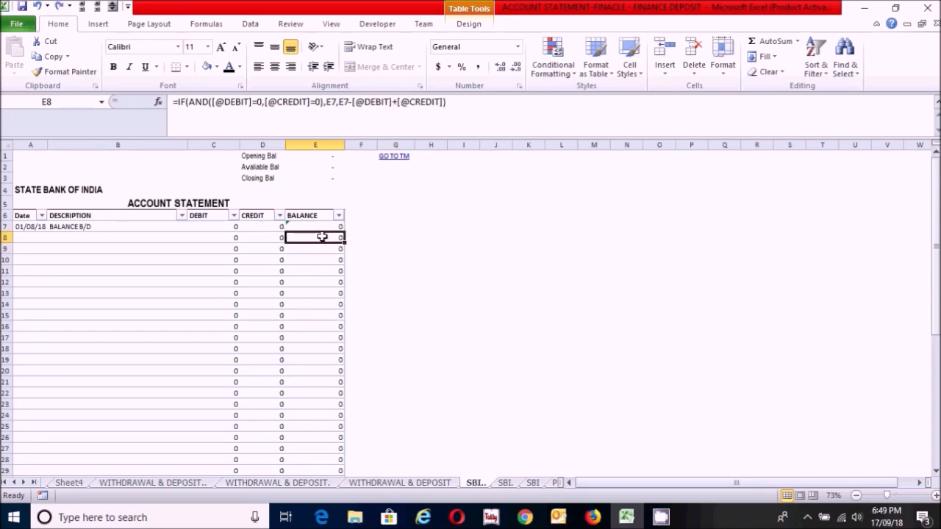
{"action": "left_click", "coordinate": [328, 251]}
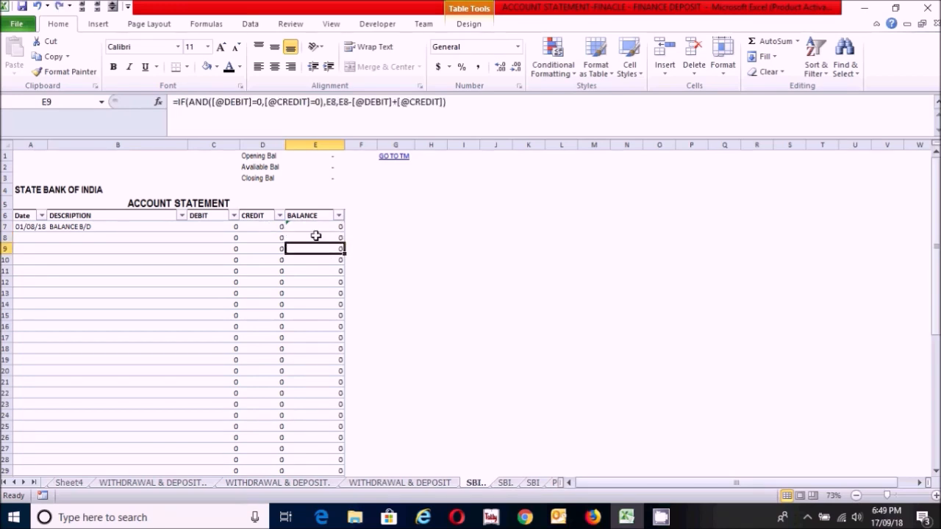
{"action": "left_click", "coordinate": [311, 227]}
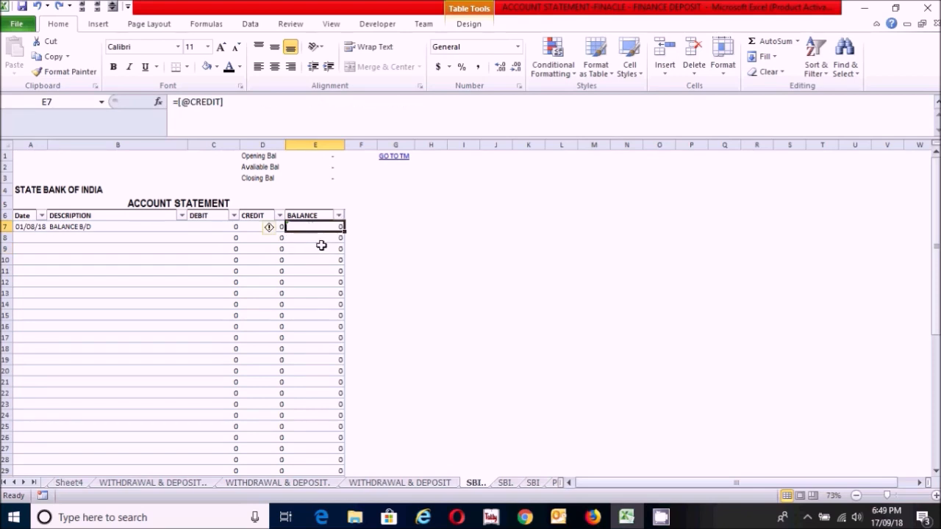
{"action": "left_click", "coordinate": [321, 248]}
{"action": "left_click", "coordinate": [332, 312]}
{"action": "left_click", "coordinate": [315, 239]}
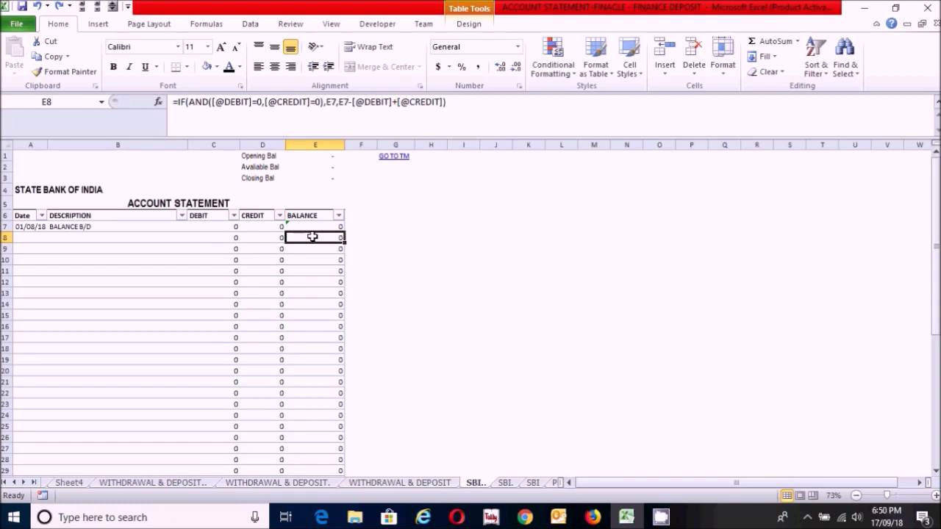
{"action": "left_click", "coordinate": [313, 257]}
{"action": "left_click", "coordinate": [310, 239]}
{"action": "left_click", "coordinate": [310, 226]}
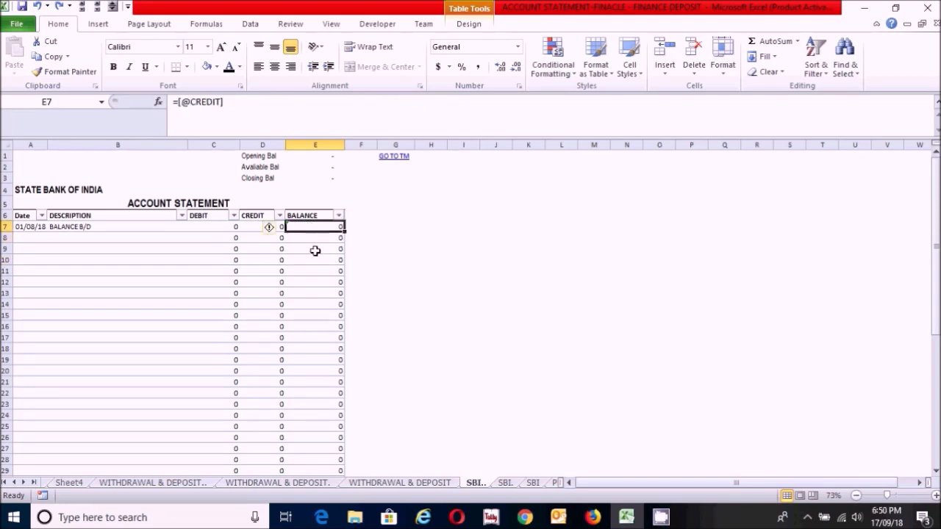
{"action": "left_click", "coordinate": [317, 261]}
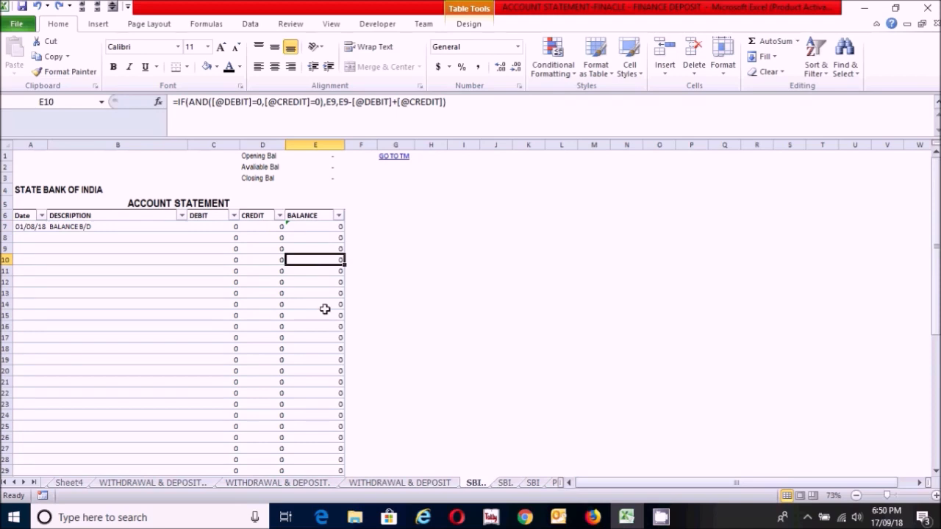
{"action": "left_click", "coordinate": [325, 360]}
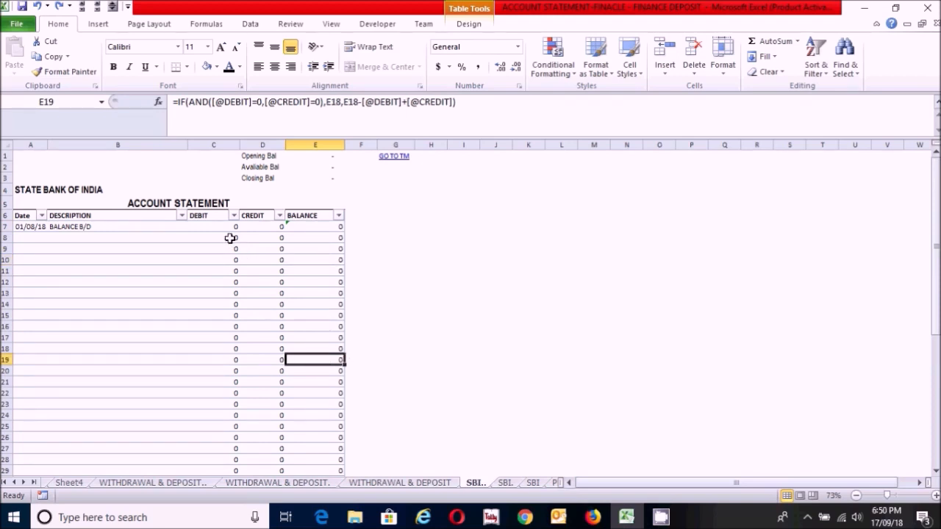
Step: Apply the comma number style to the debit, credit and balance columns C, D and E
{"action": "left_click", "coordinate": [212, 145]}
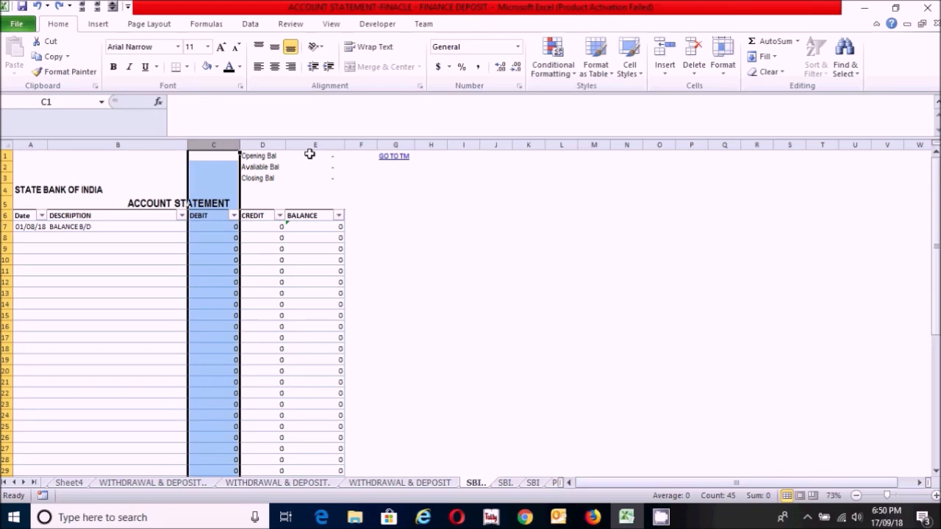
{"action": "left_click", "coordinate": [269, 143], "text": "ctrl"}
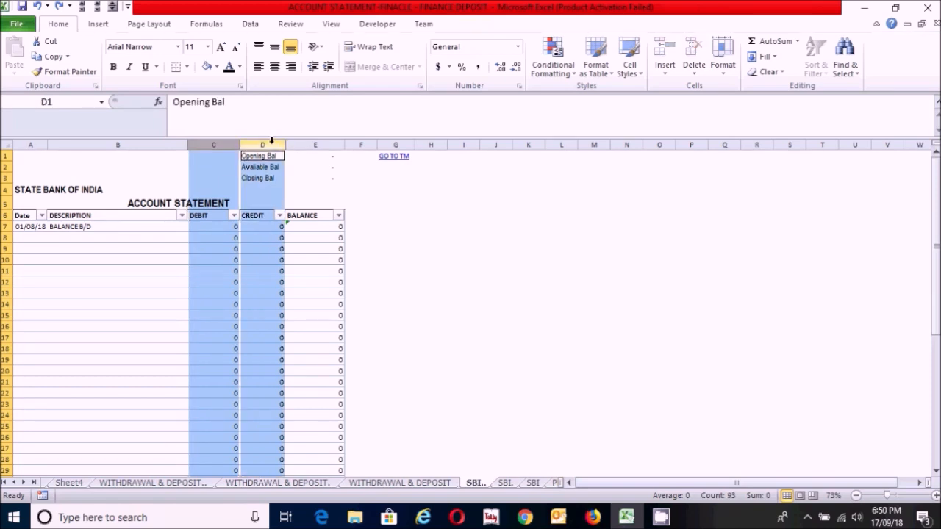
{"action": "left_click", "coordinate": [309, 144], "text": "ctrl"}
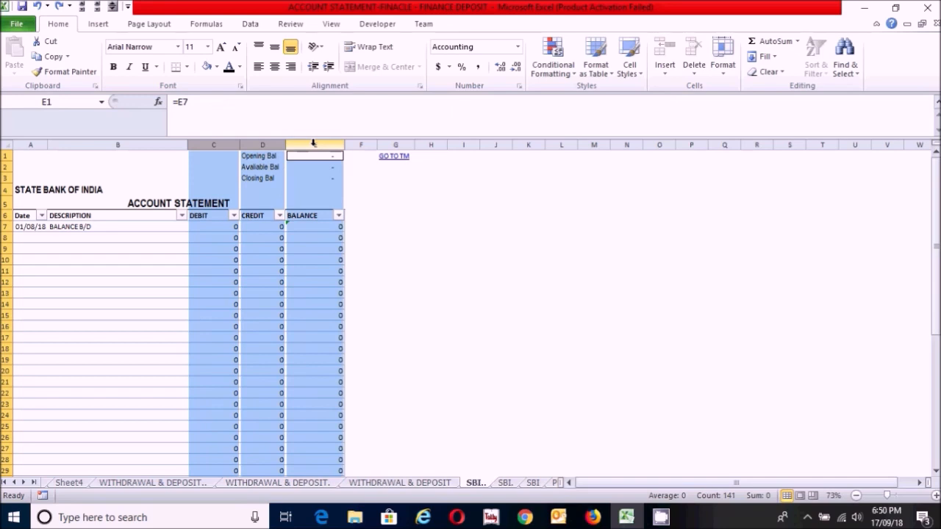
{"action": "left_click", "coordinate": [478, 68]}
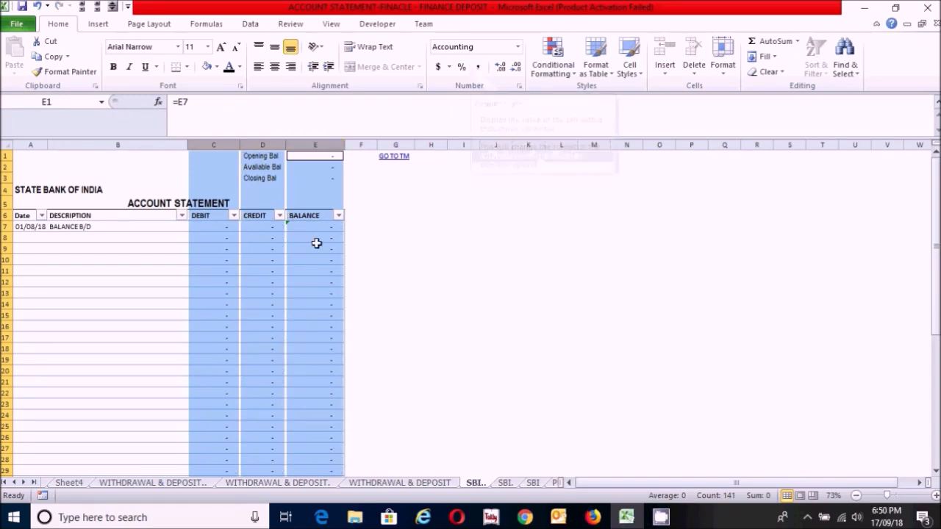
{"action": "left_click", "coordinate": [251, 365]}
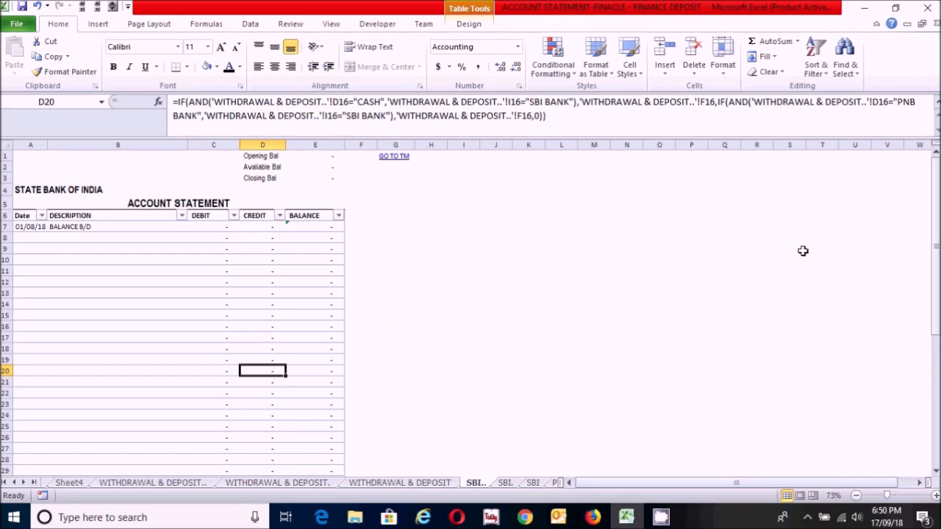
Step: Check the description formula in B9 and the credit formulas in D7, D8 and D9 of the SBI statement
{"action": "left_click_drag", "start_coordinate": [938, 219], "coordinate": [937, 180]}
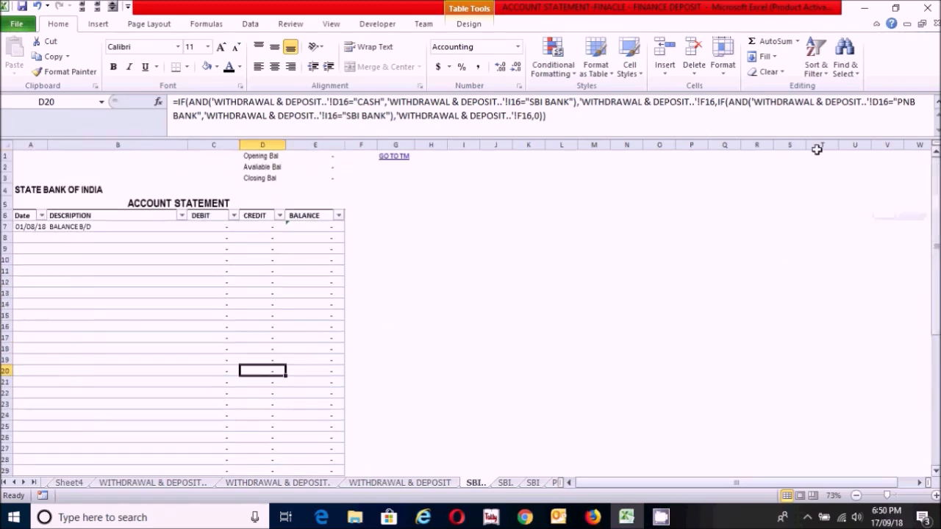
{"action": "left_click", "coordinate": [120, 269]}
{"action": "left_click", "coordinate": [84, 250]}
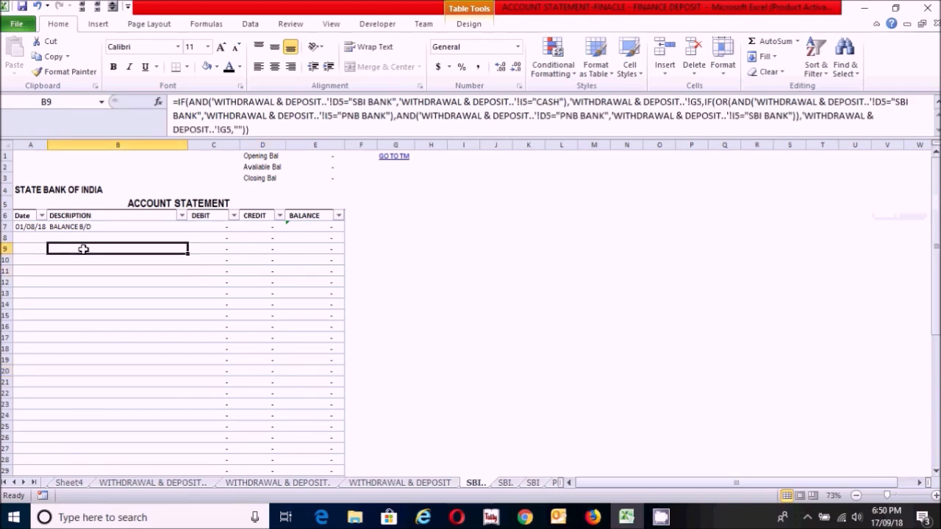
{"action": "left_click", "coordinate": [259, 227]}
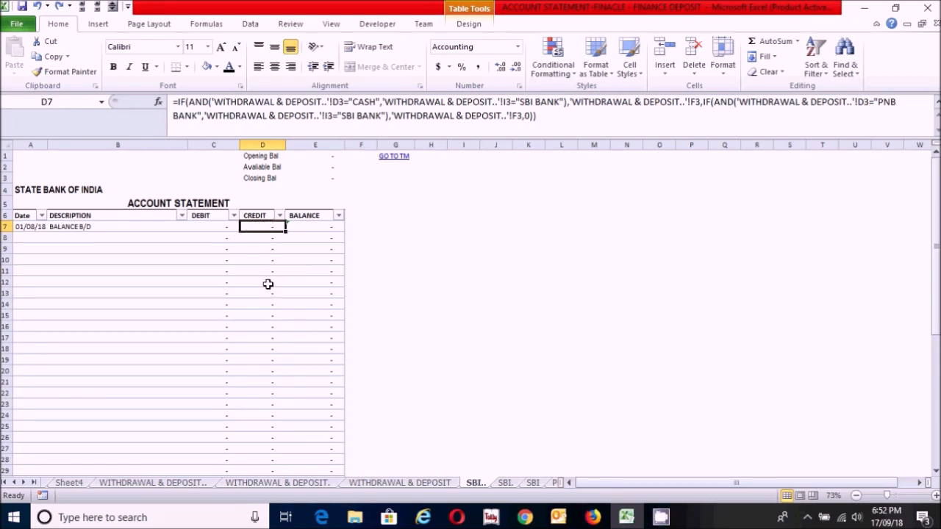
{"action": "left_click", "coordinate": [266, 250]}
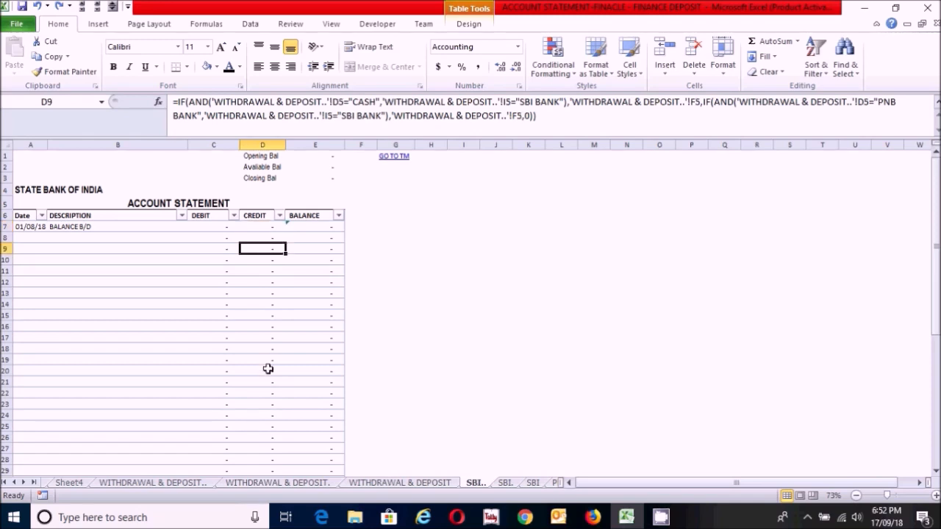
{"action": "left_click", "coordinate": [261, 237]}
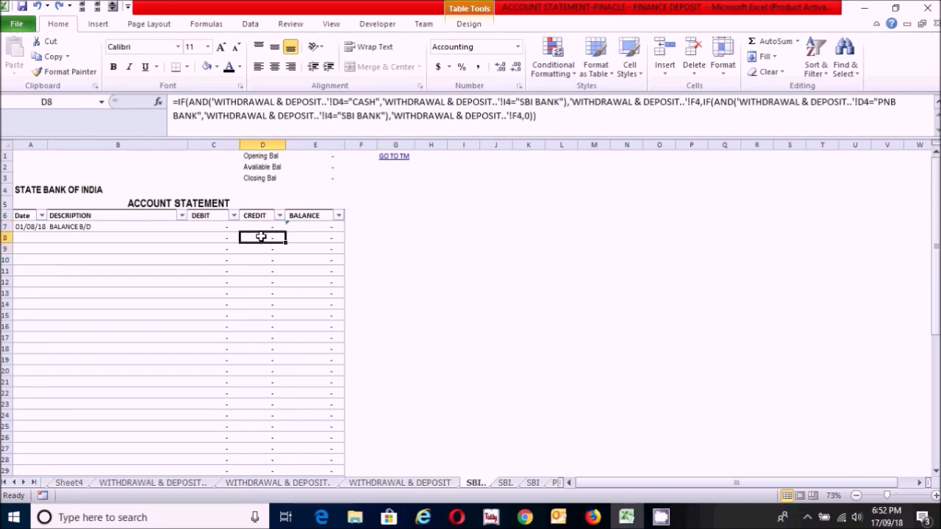
Step: Start a VLOOKUP formula in D7 of the credit column with the bank name cell $A$4 as an absolute lookup value
{"action": "left_click", "coordinate": [255, 226]}
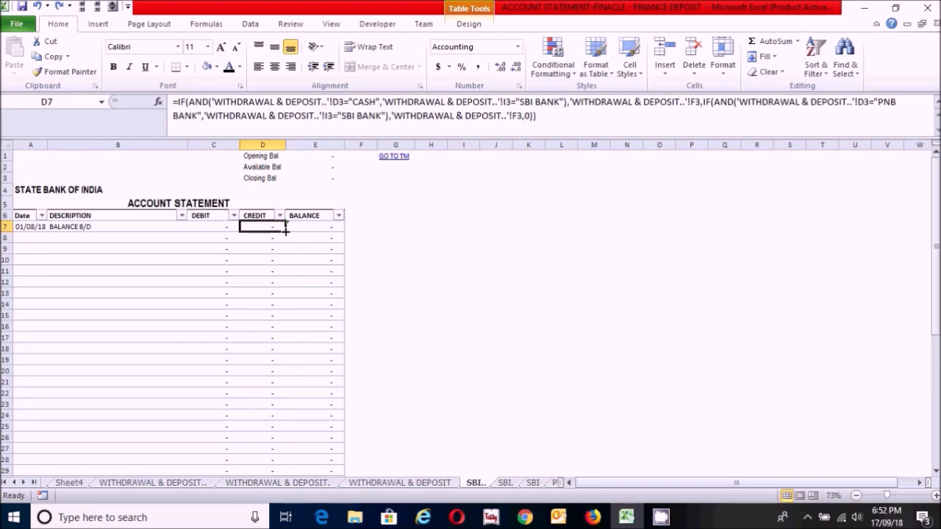
{"action": "type", "text": "=vlo"}
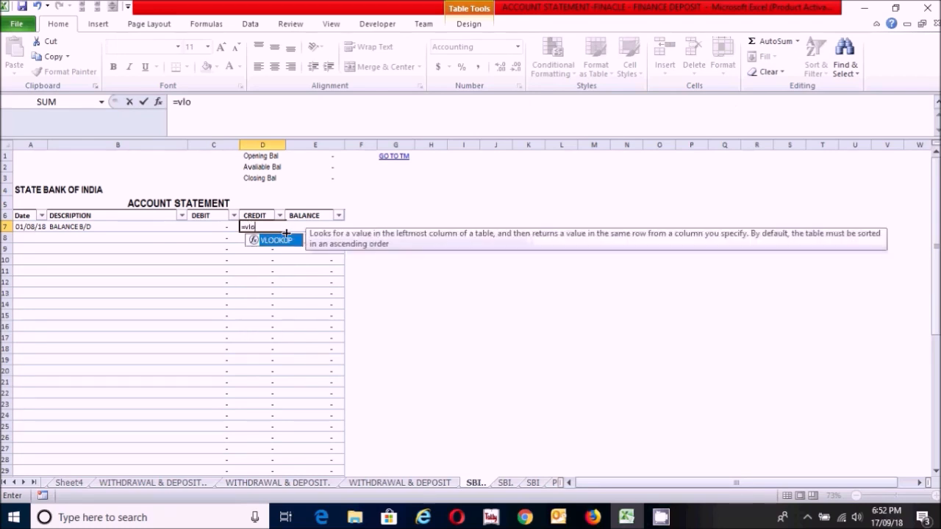
{"action": "double_click", "coordinate": [287, 241]}
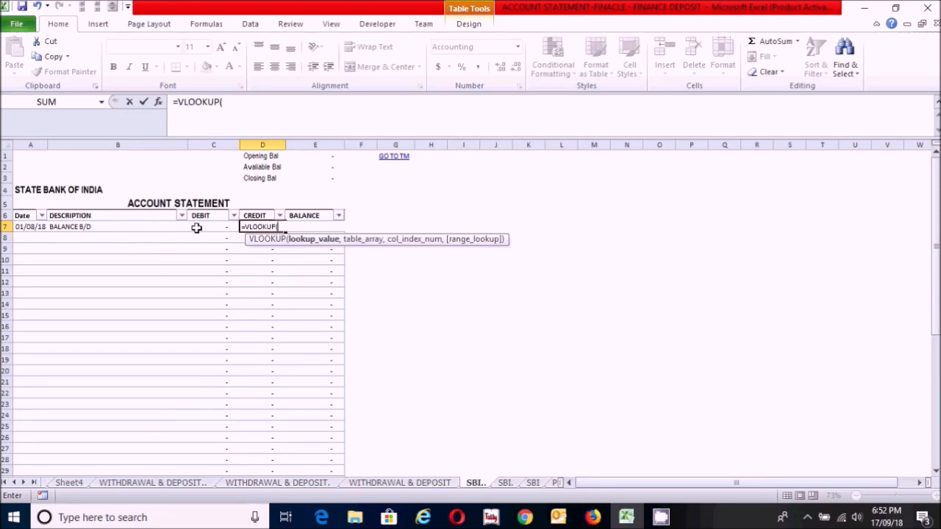
{"action": "left_click", "coordinate": [73, 188]}
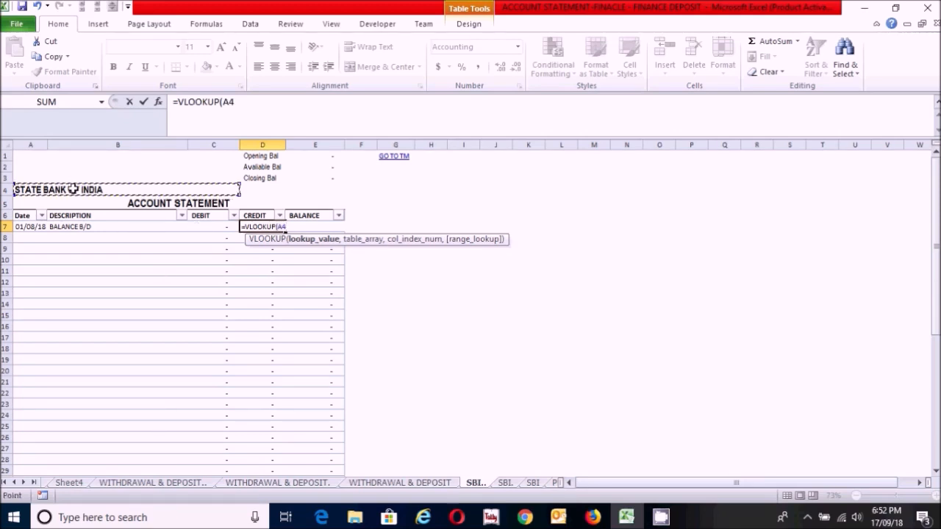
{"action": "key", "text": "F4"}
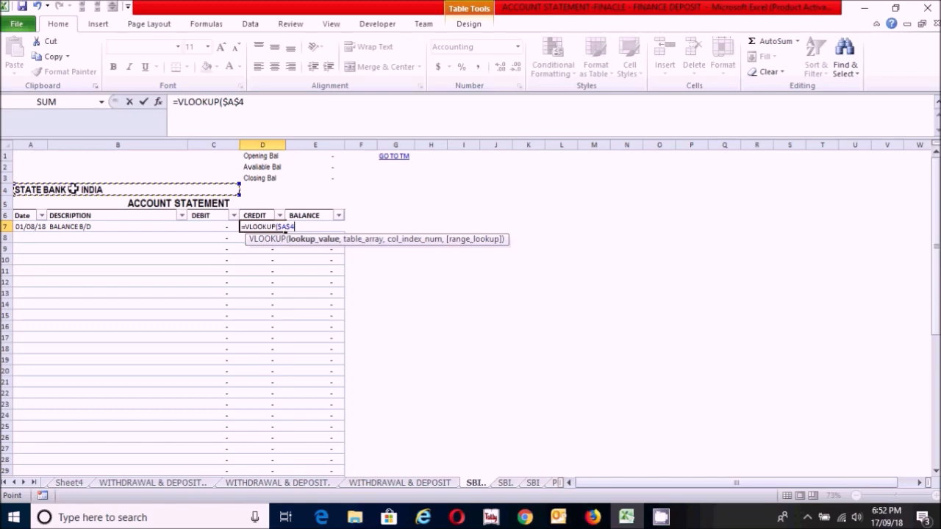
{"action": "type", "text": ","}
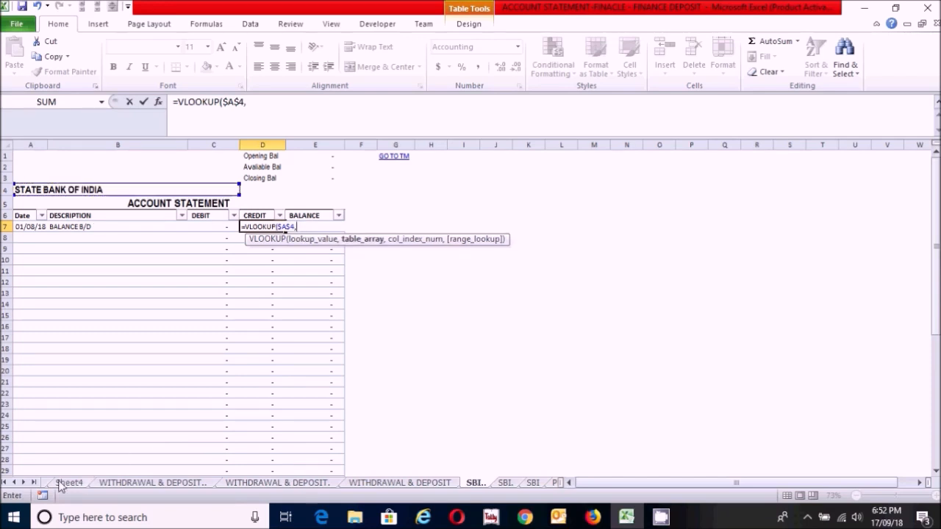
Step: Set the VLOOKUP table array to the opening balance range B3:G4 on Sheet4
{"action": "left_click", "coordinate": [4, 483]}
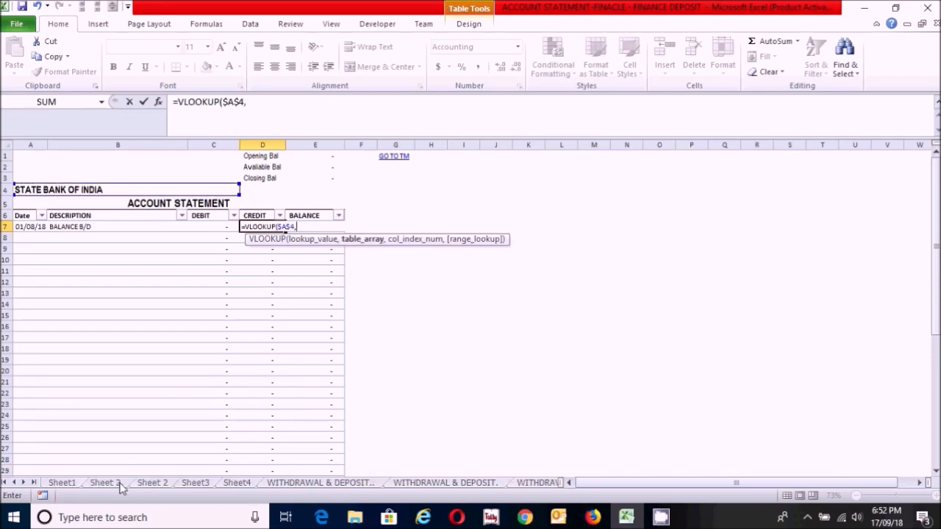
{"action": "left_click", "coordinate": [237, 483]}
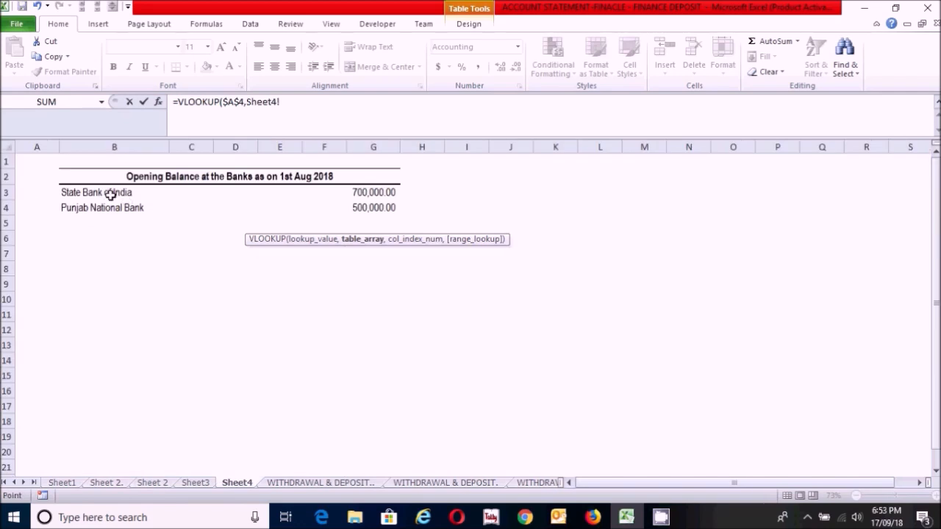
{"action": "left_click_drag", "start_coordinate": [84, 188], "coordinate": [360, 207]}
{"action": "key", "text": "F4"}
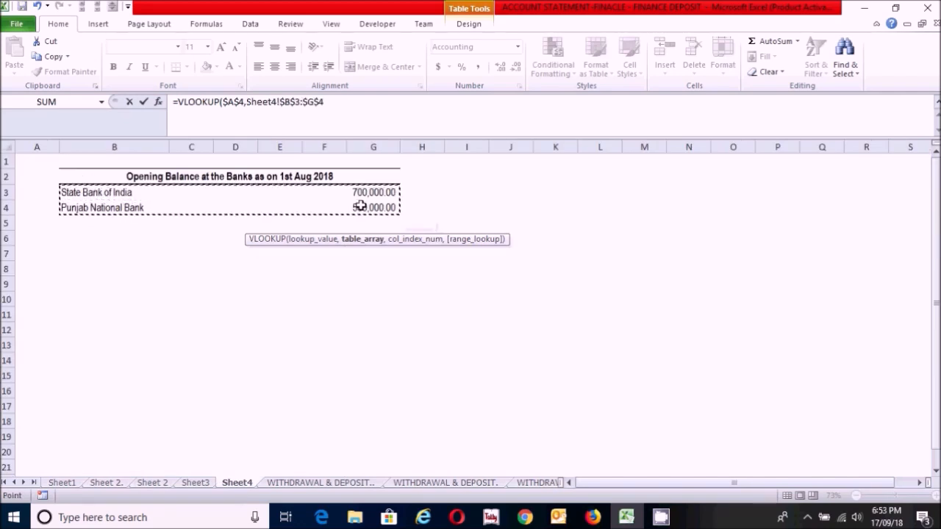
{"action": "type", "text": ","}
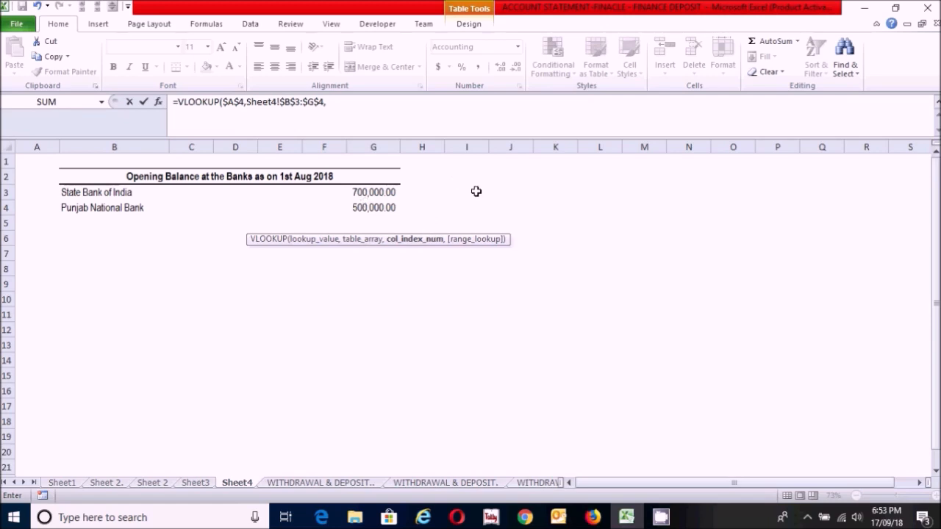
{"action": "type", "text": "6,"}
Step: Complete the D7 VLOOKUP with column index 6 and FALSE for an exact match, and enter the formula
{"action": "double_click", "coordinate": [357, 172]}
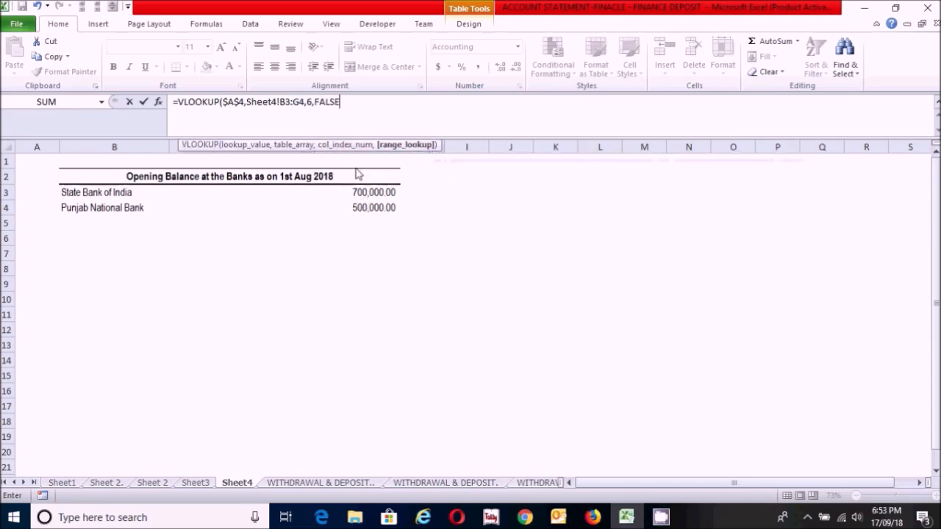
{"action": "type", "text": ")"}
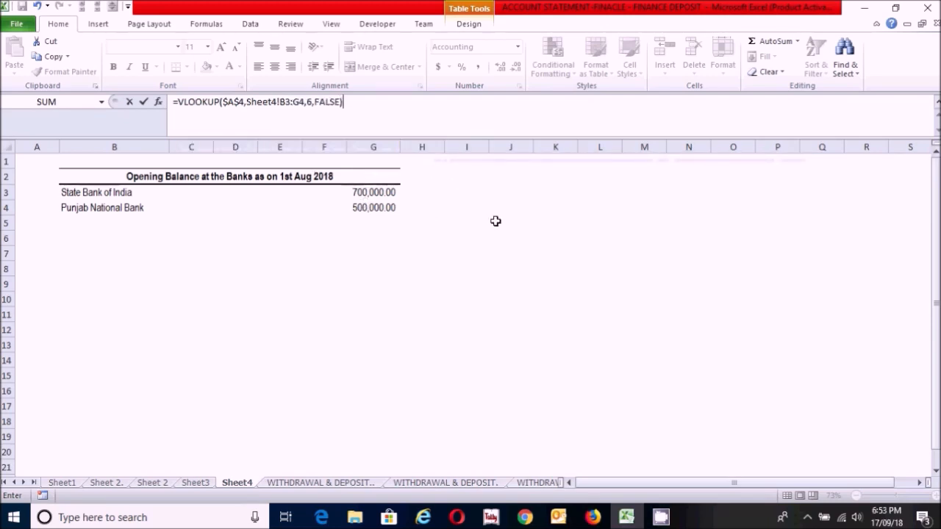
{"action": "key", "text": "Return"}
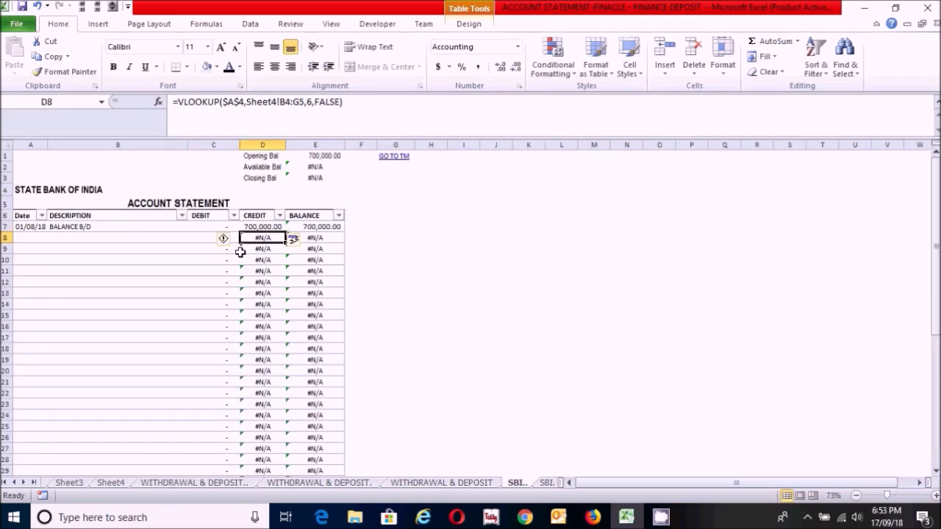
Step: Undo the automatic column fill to keep the VLOOKUP in D7 only, and check the formulas in D7 and D8
{"action": "left_click", "coordinate": [265, 259]}
{"action": "key", "text": "ctrl+z"}
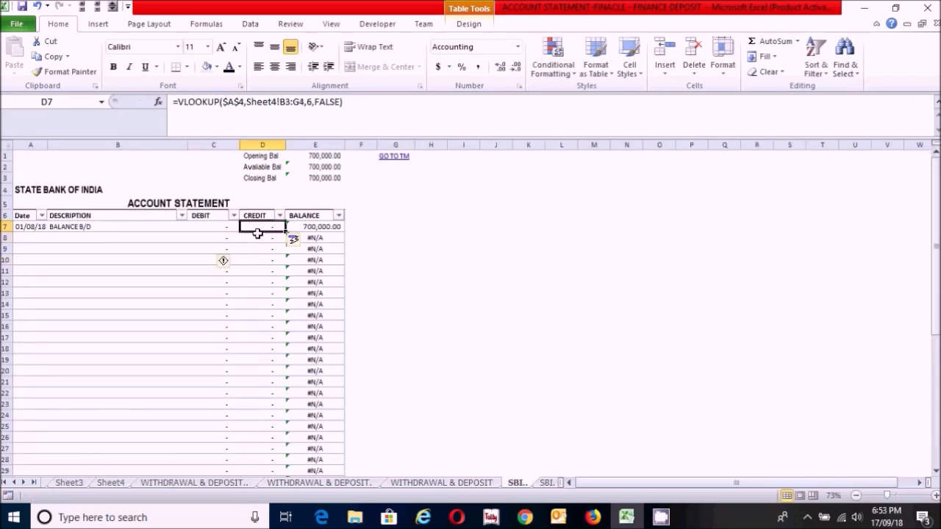
{"action": "left_click", "coordinate": [258, 239]}
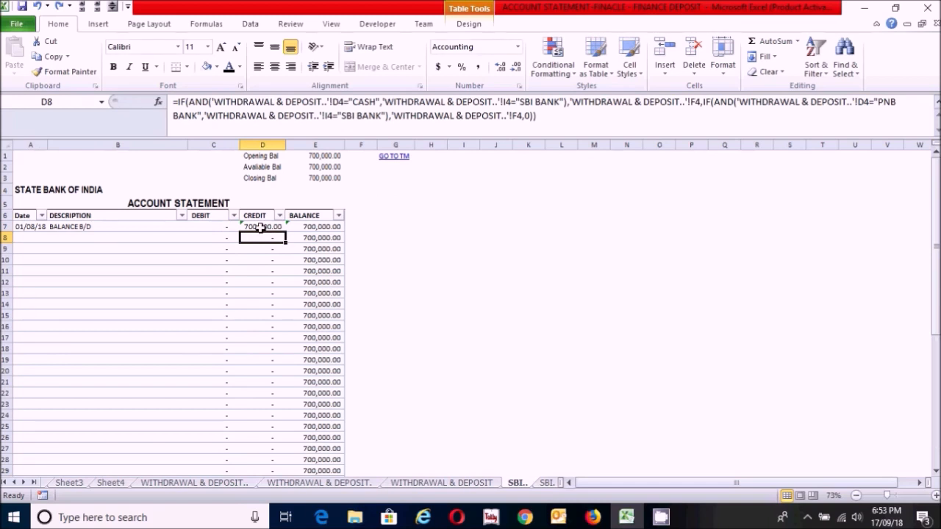
{"action": "left_click", "coordinate": [259, 227]}
{"action": "left_click", "coordinate": [259, 241]}
Step: Replace the debit formula in C7 of the BALANCE B/D row with 0
{"action": "left_click", "coordinate": [219, 228]}
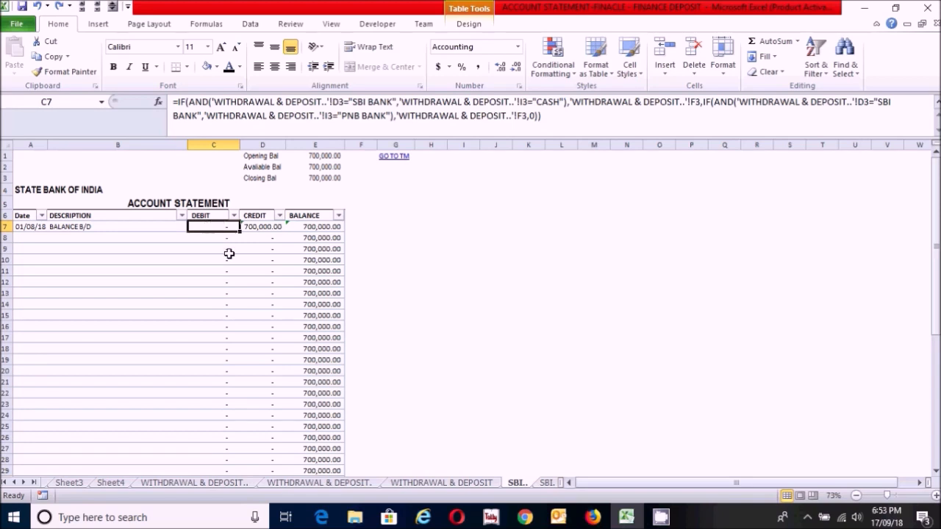
{"action": "key", "text": "Delete"}
{"action": "key", "text": "ctrl+z"}
{"action": "key", "text": "Delete"}
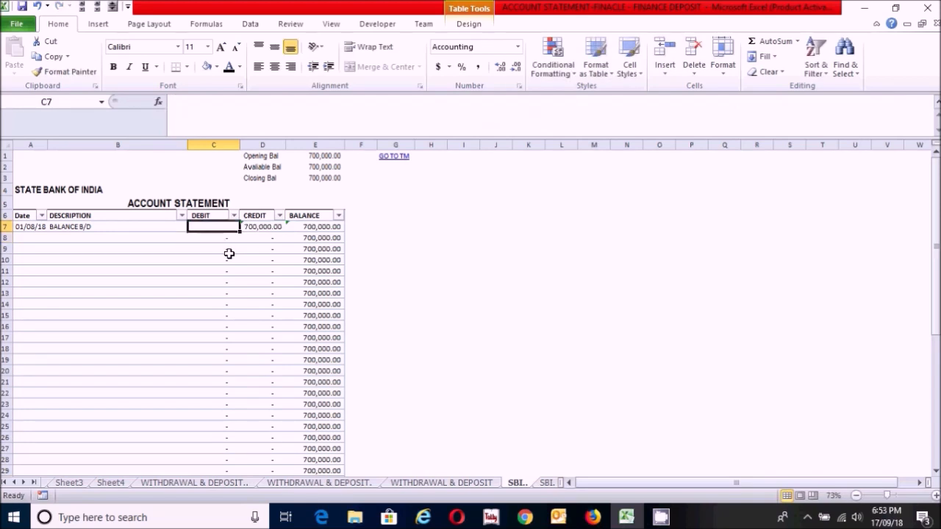
{"action": "key", "text": "ctrl+z"}
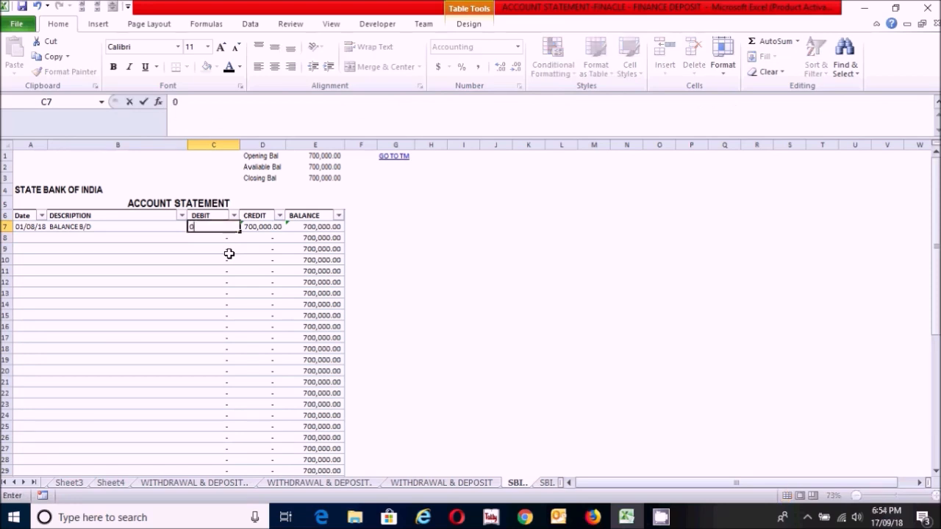
{"action": "key", "text": "Down"}
{"action": "left_click", "coordinate": [273, 292]}
{"action": "left_click", "coordinate": [363, 337]}
{"action": "left_click", "coordinate": [267, 337]}
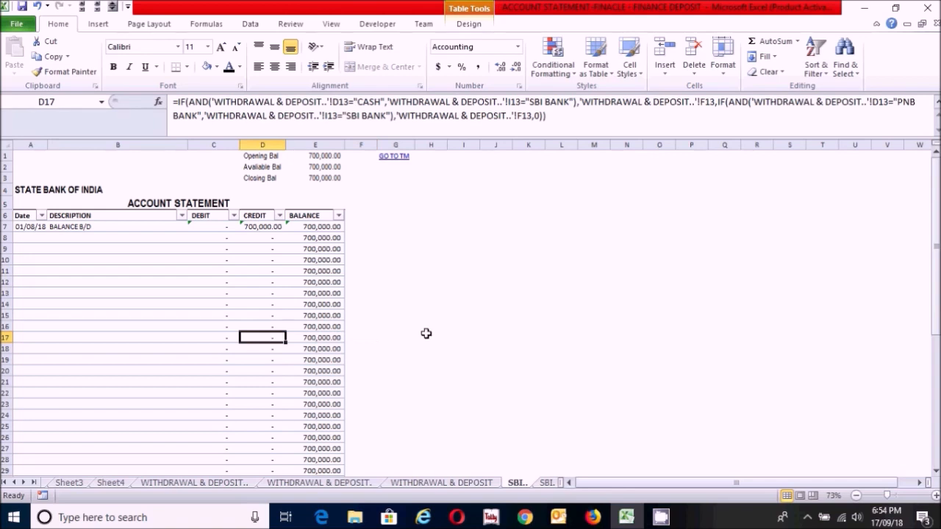
{"action": "left_click", "coordinate": [426, 334]}
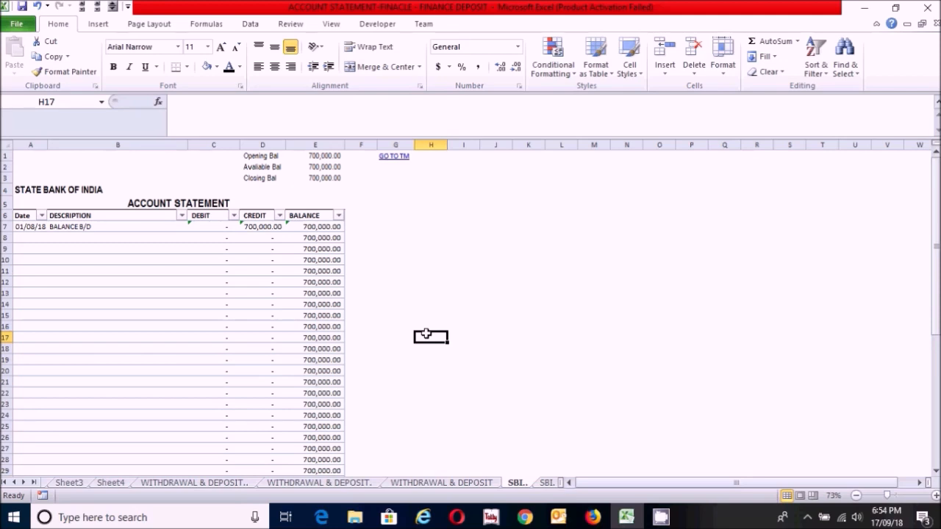
{"action": "left_click", "coordinate": [419, 280]}
{"action": "left_click", "coordinate": [268, 288]}
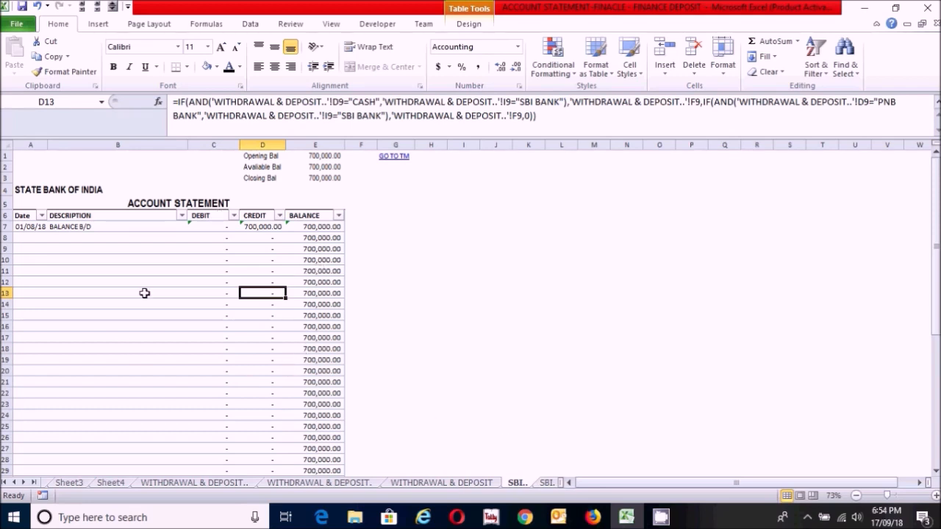
Step: Create a copy of the SBI.. statement sheet at the end of the workbook
{"action": "right_click", "coordinate": [522, 485]}
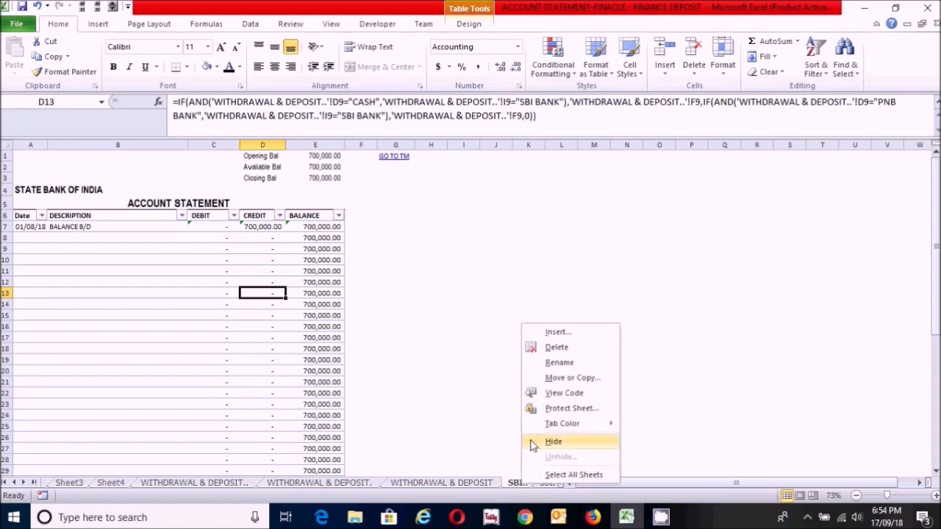
{"action": "left_click", "coordinate": [569, 379]}
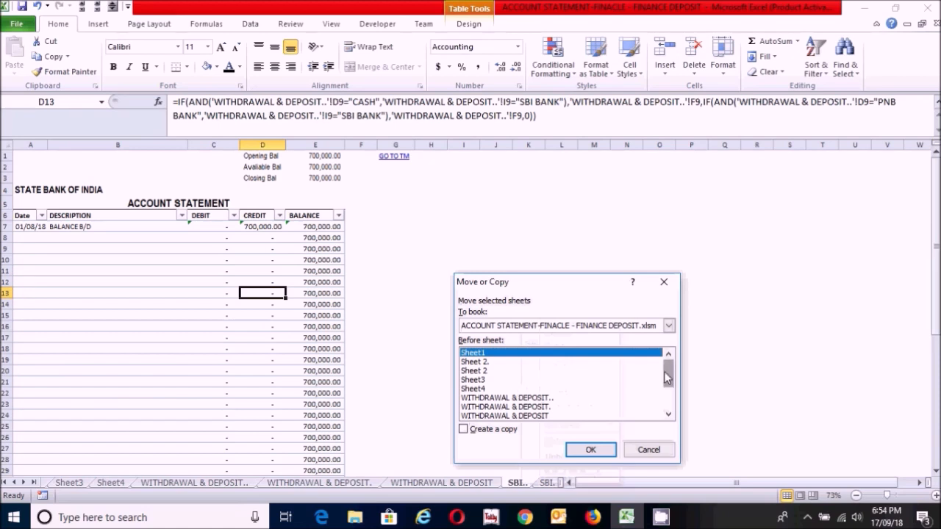
{"action": "scroll", "coordinate": [664, 379], "scroll_direction": "down", "scroll_amount": 2}
{"action": "left_click", "coordinate": [474, 415]}
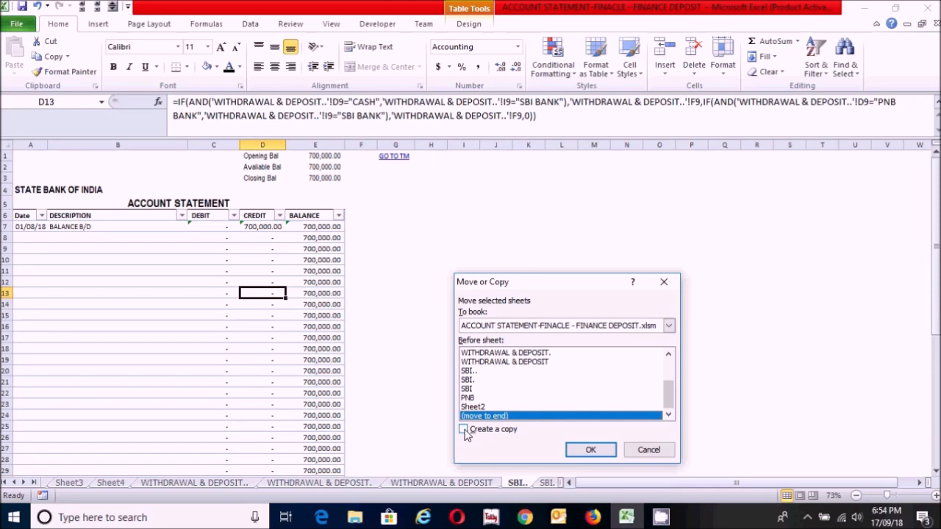
{"action": "left_click", "coordinate": [464, 430]}
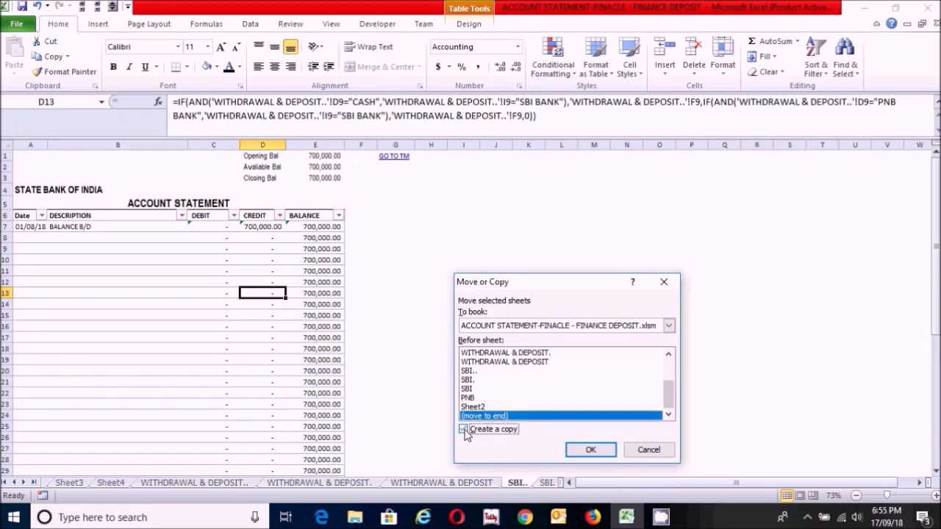
{"action": "left_click", "coordinate": [590, 450]}
Step: Rename the copied statement sheet PNB1
{"action": "left_click", "coordinate": [495, 370]}
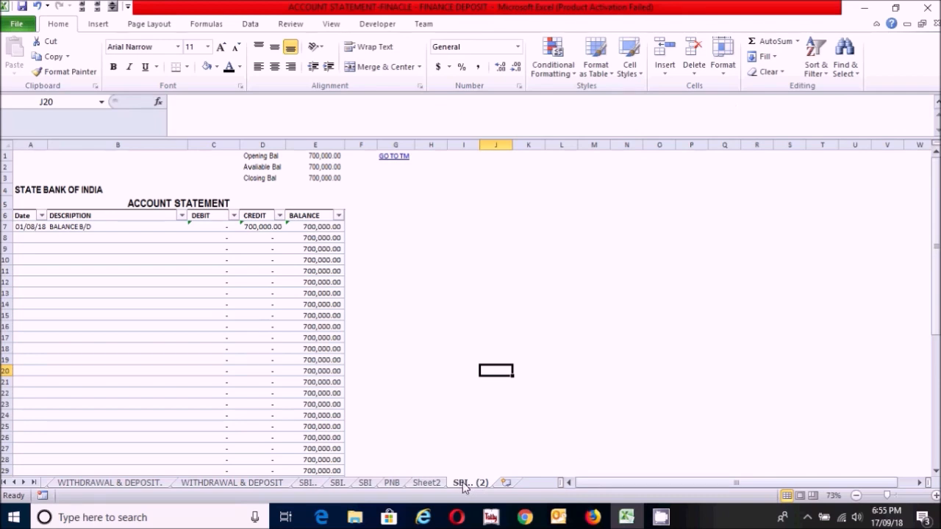
{"action": "double_click", "coordinate": [465, 484]}
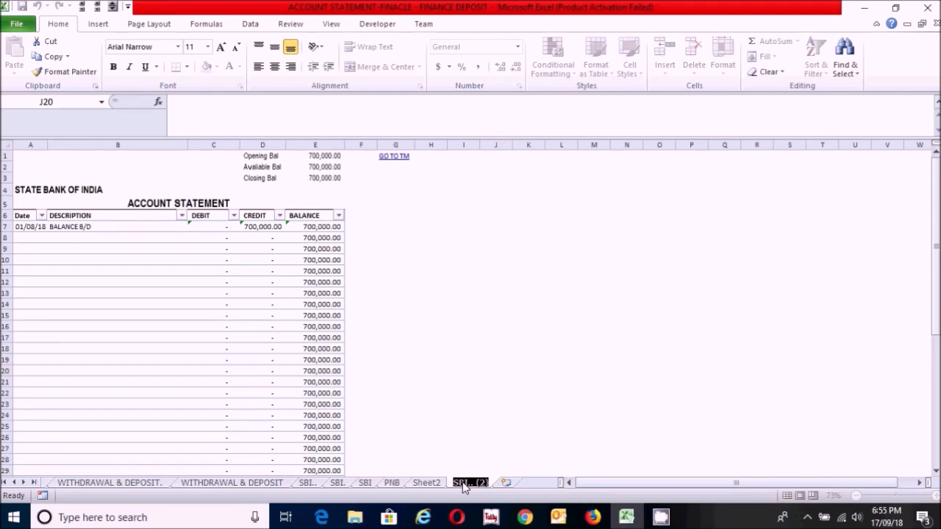
{"action": "type", "text": "PNB"}
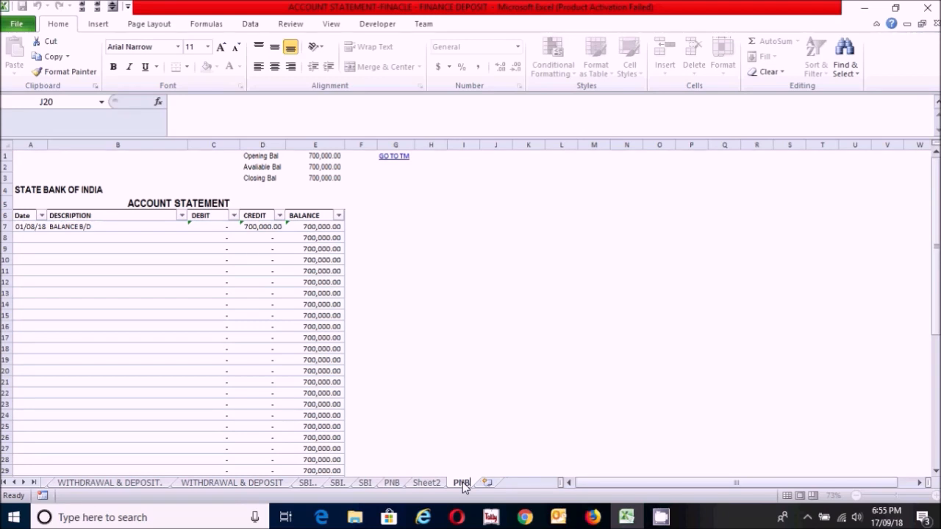
{"action": "type", "text": "1"}
{"action": "key", "text": "BackSpace"}
{"action": "type", "text": "1"}
{"action": "key", "text": "BackSpace"}
{"action": "type", "text": "1"}
{"action": "key", "text": "Return"}
{"action": "left_click", "coordinate": [430, 337]}
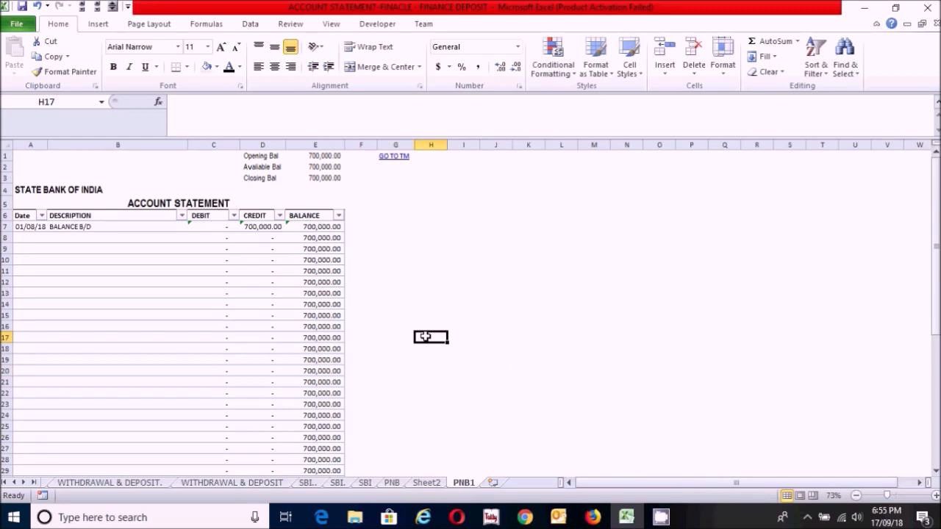
{"action": "left_click", "coordinate": [430, 414]}
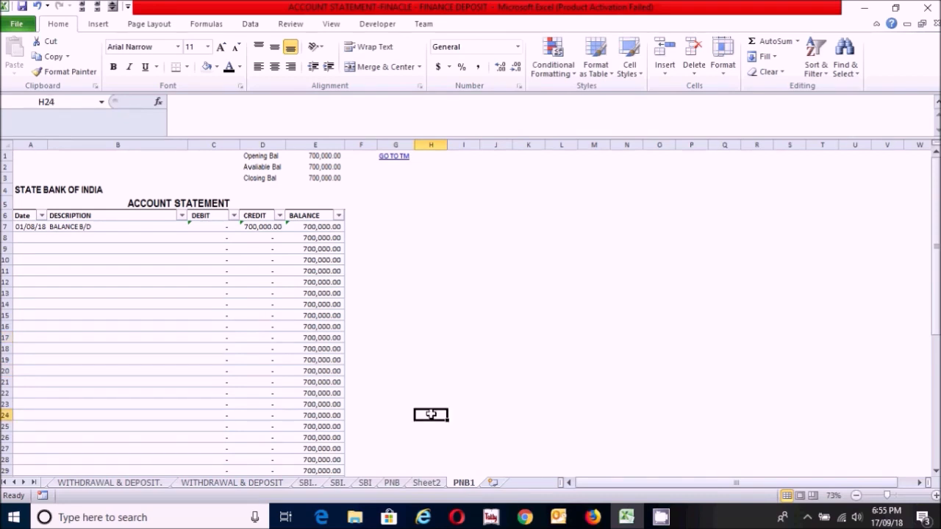
Step: Check the date formula in A8 of the copied statement sheet
{"action": "left_click", "coordinate": [237, 272]}
{"action": "left_click", "coordinate": [67, 237]}
{"action": "left_click", "coordinate": [31, 237]}
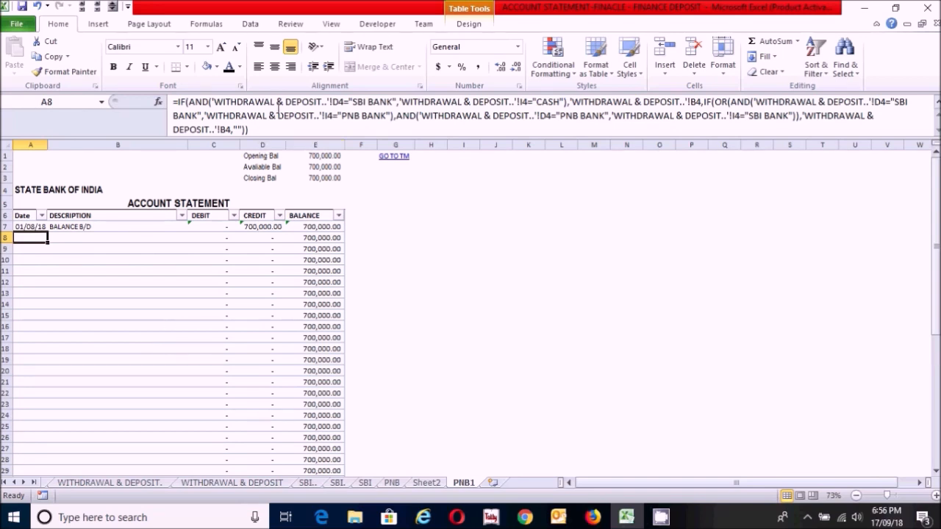
{"action": "left_click", "coordinate": [393, 100]}
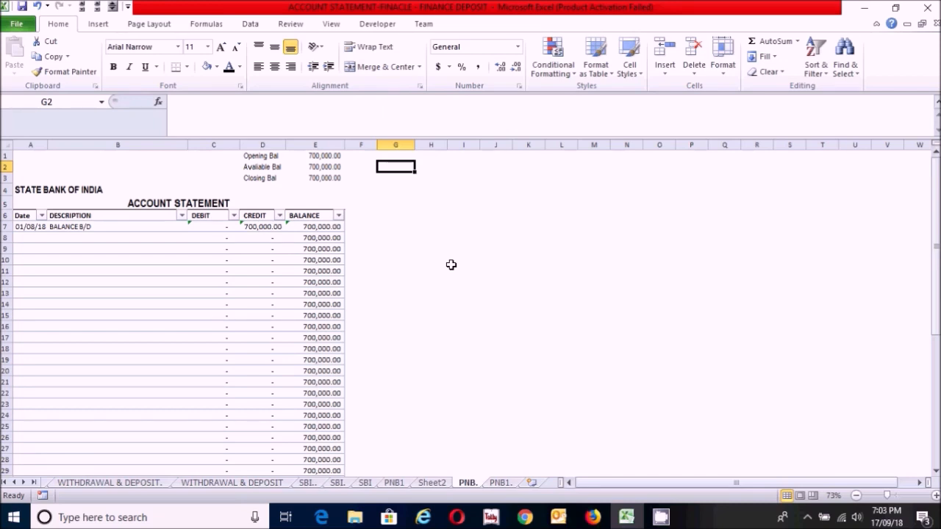
{"action": "left_click_drag", "start_coordinate": [23, 240], "coordinate": [279, 359]}
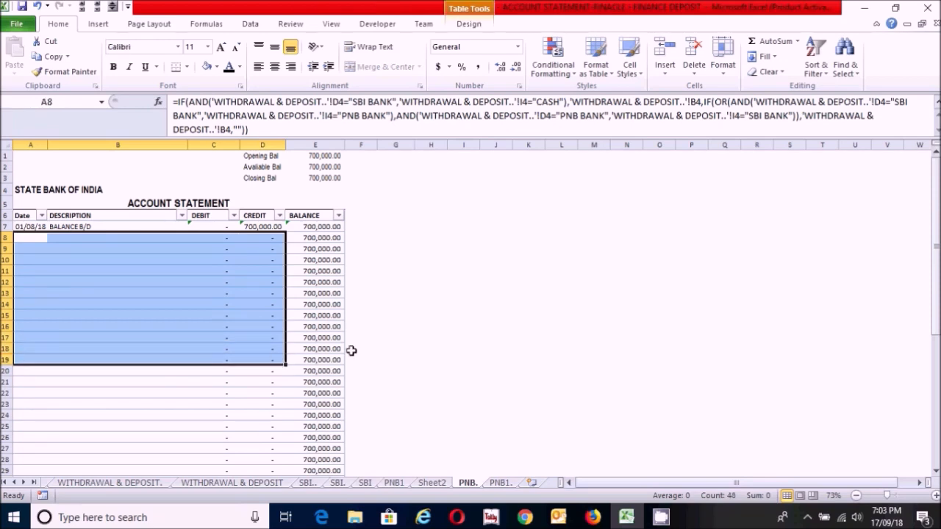
{"action": "left_click", "coordinate": [371, 359]}
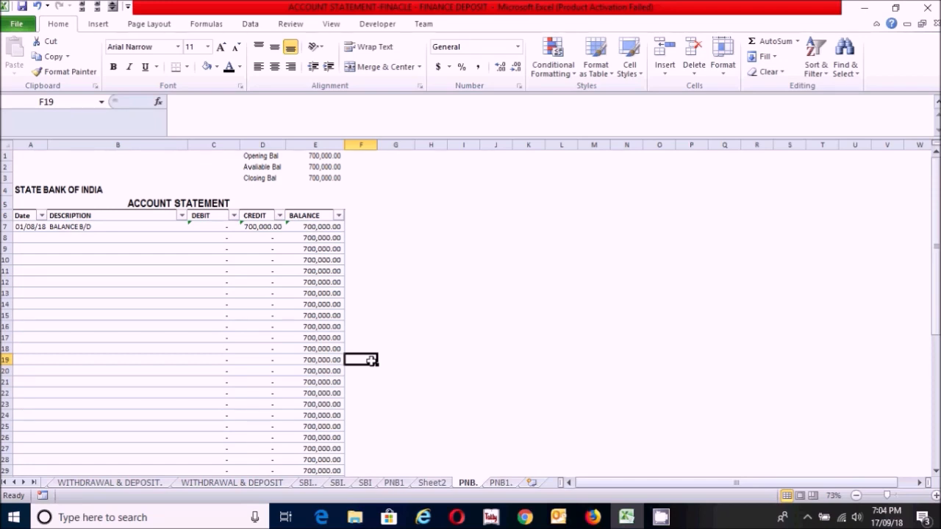
{"action": "left_click", "coordinate": [381, 327]}
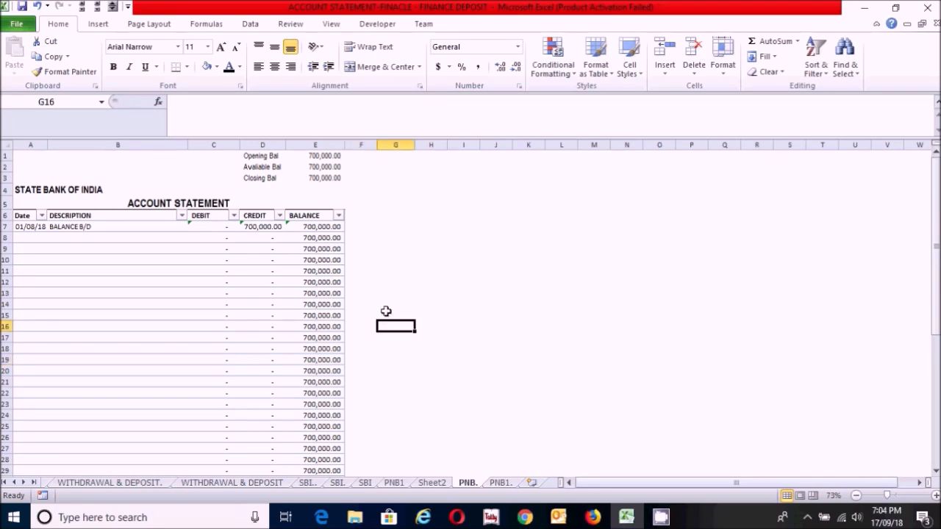
{"action": "left_click", "coordinate": [398, 261]}
{"action": "left_click", "coordinate": [398, 214]}
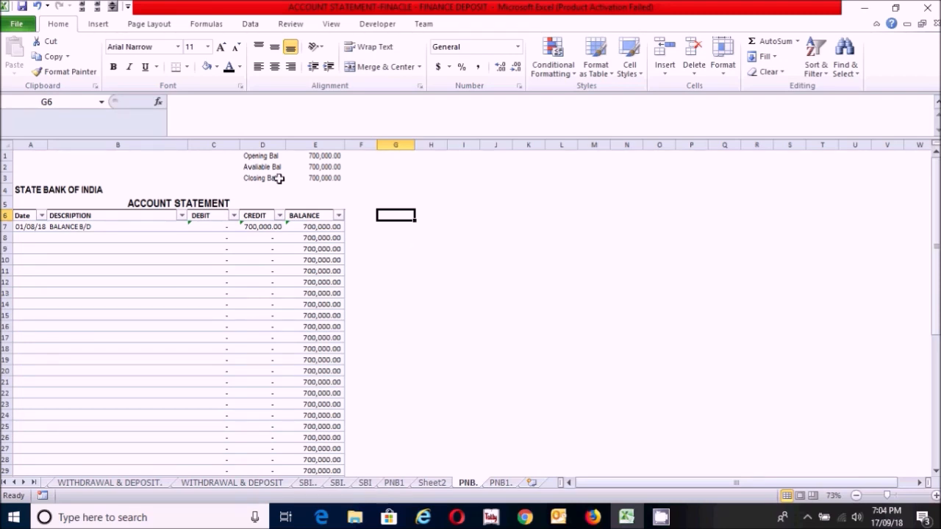
Step: Set the paper size of the PNB. statement sheet to A4
{"action": "left_click", "coordinate": [143, 28]}
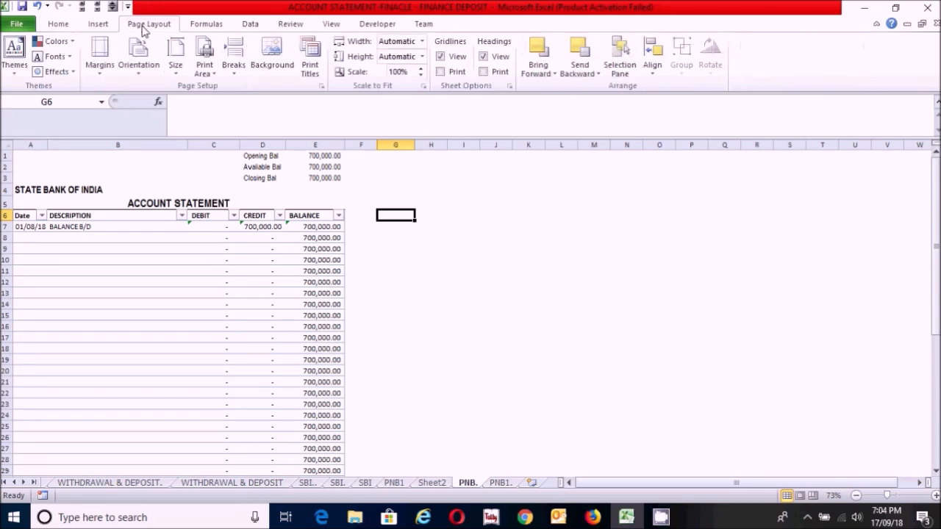
{"action": "left_click", "coordinate": [140, 74]}
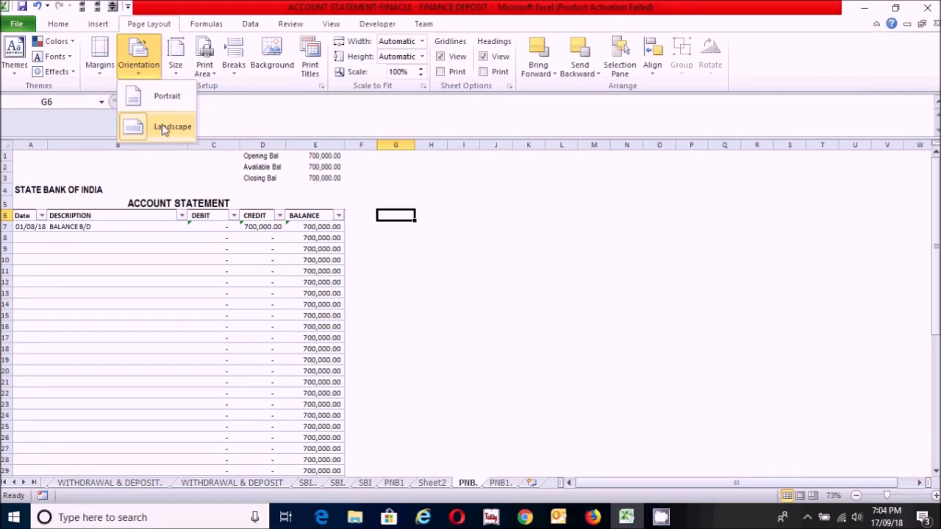
{"action": "left_click", "coordinate": [176, 73]}
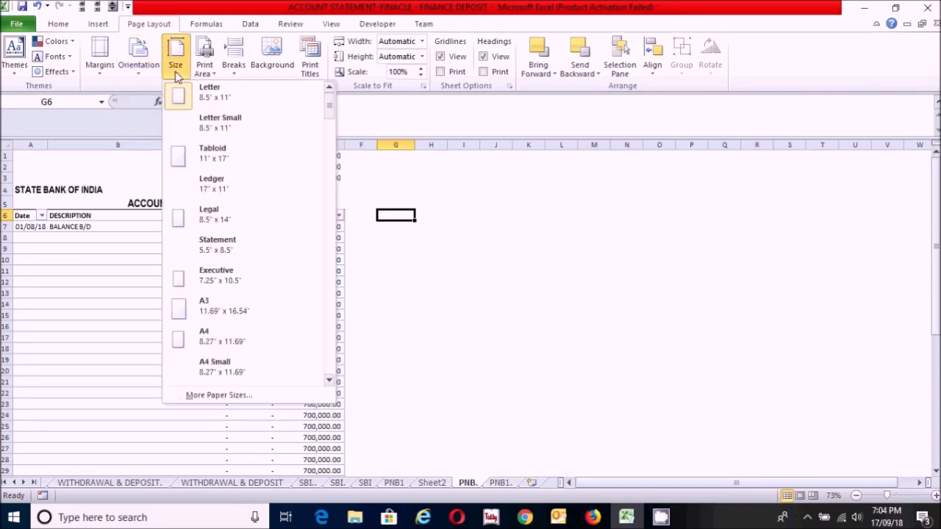
{"action": "left_click", "coordinate": [194, 342]}
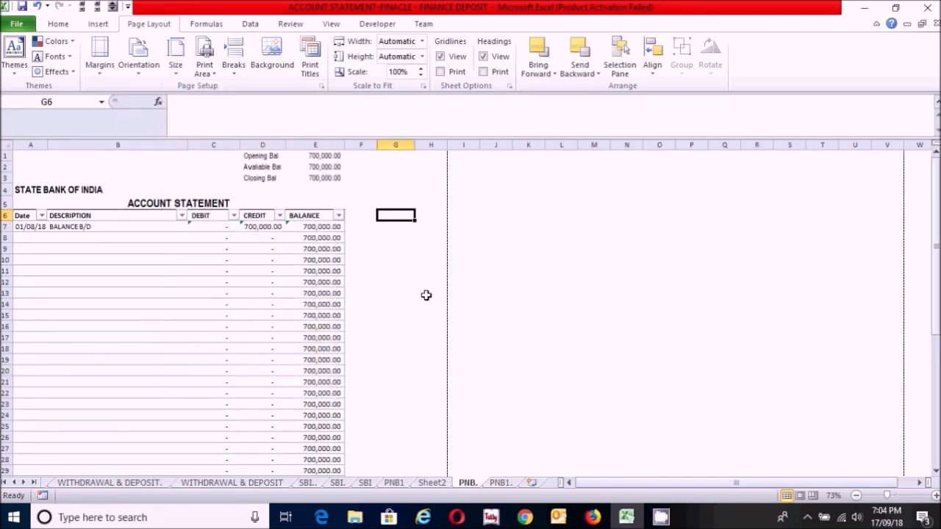
{"action": "left_click", "coordinate": [385, 358]}
Step: Enter the link label GO TO TM in cell G1 of the PNB. sheet
{"action": "left_click", "coordinate": [388, 281]}
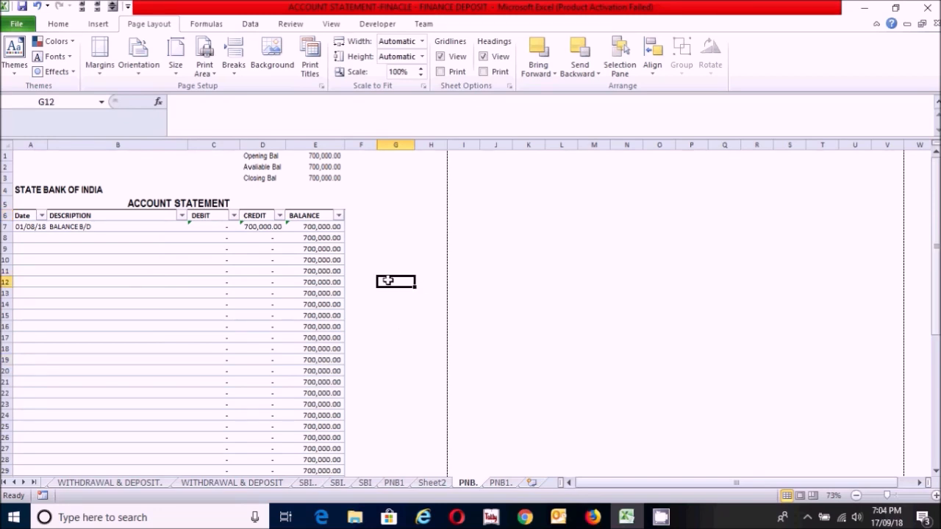
{"action": "key", "text": "ctrl+Up"}
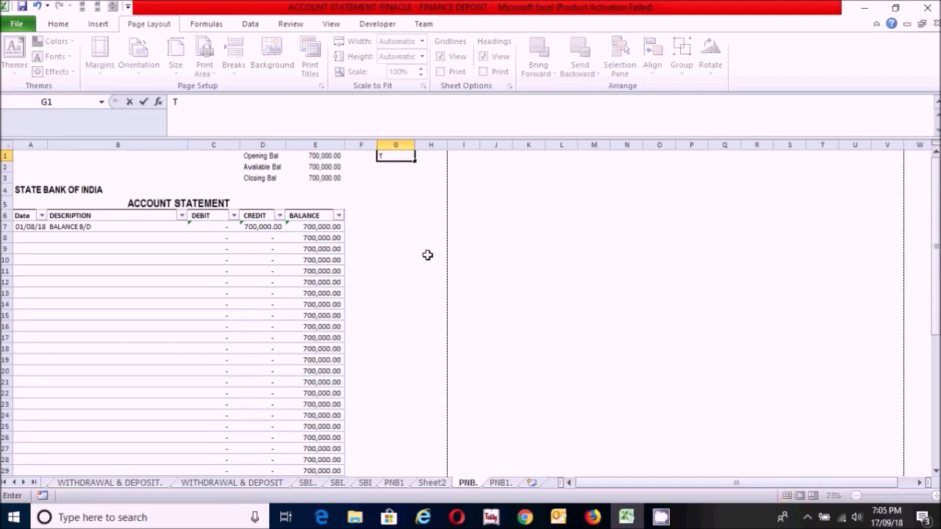
{"action": "type", "text": "GO TO TM"}
{"action": "key", "text": "Return"}
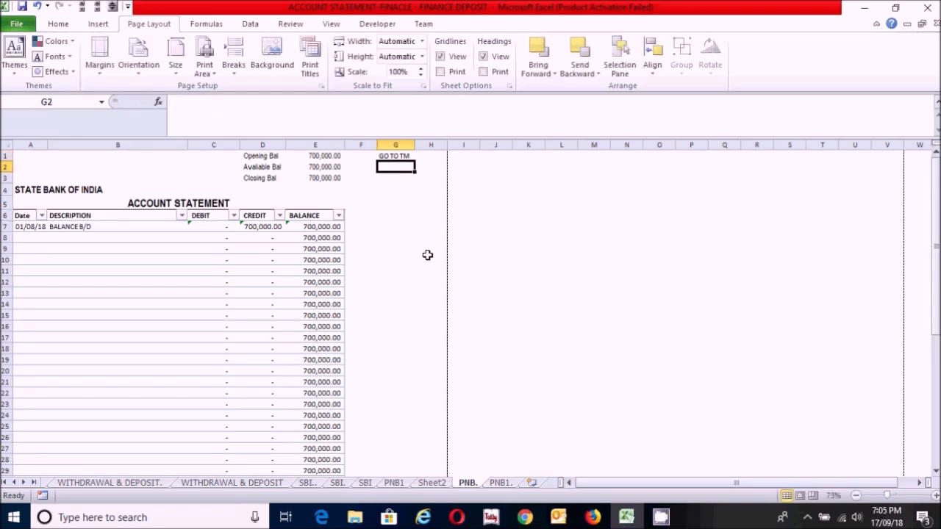
Step: Hyperlink the GO TO TM cell to cell A1 of the WITHDRAWAL & DEPOSIT.. sheet in this workbook
{"action": "left_click", "coordinate": [395, 156]}
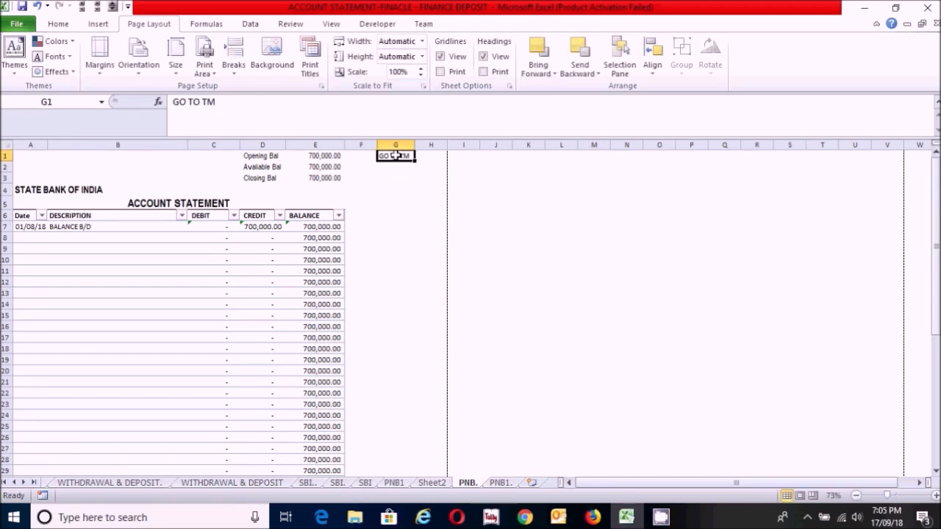
{"action": "right_click", "coordinate": [395, 156]}
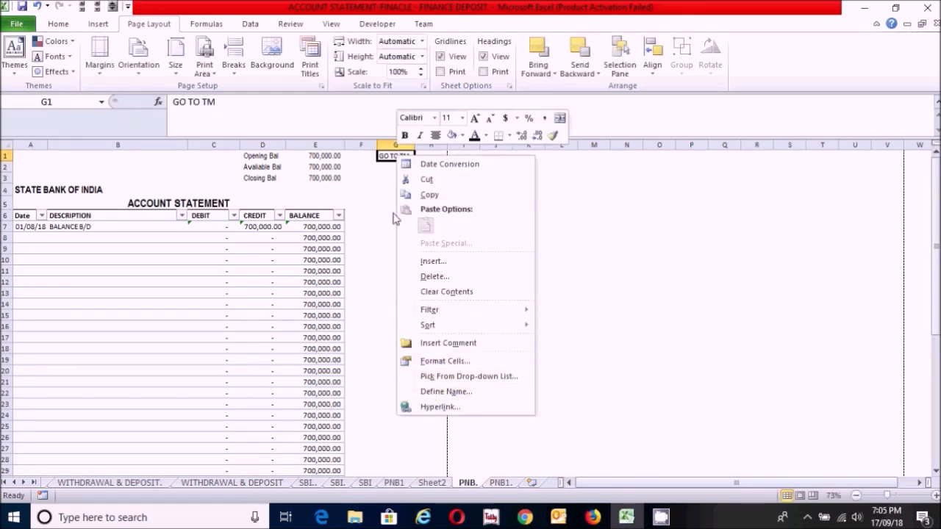
{"action": "left_click", "coordinate": [423, 408]}
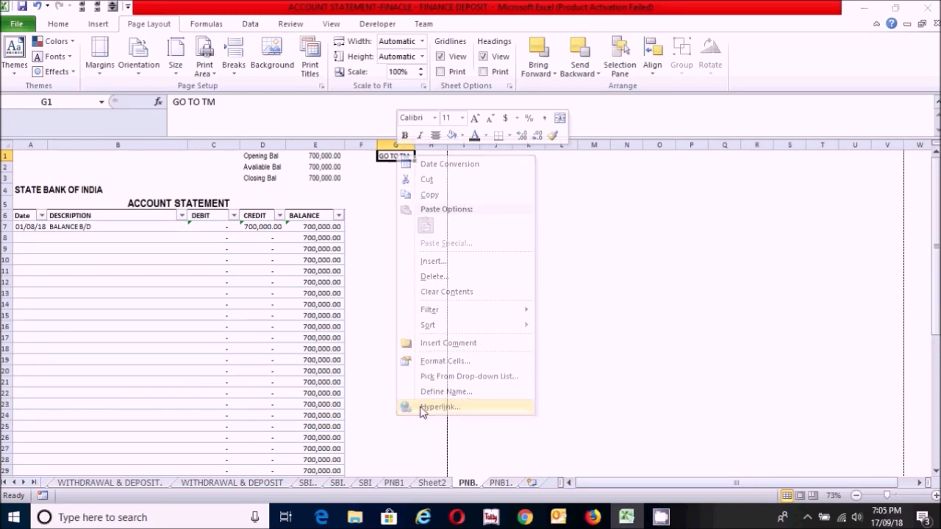
{"action": "left_click", "coordinate": [230, 378]}
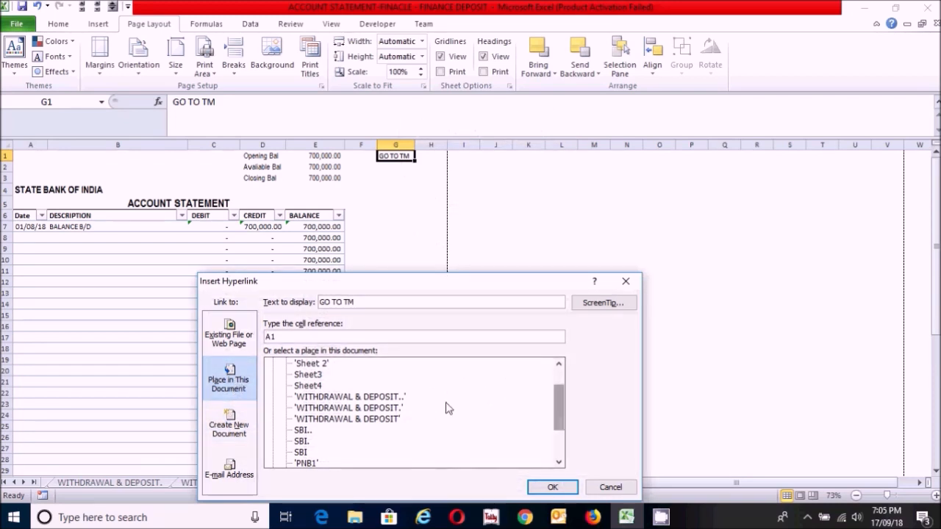
{"action": "left_click", "coordinate": [337, 398]}
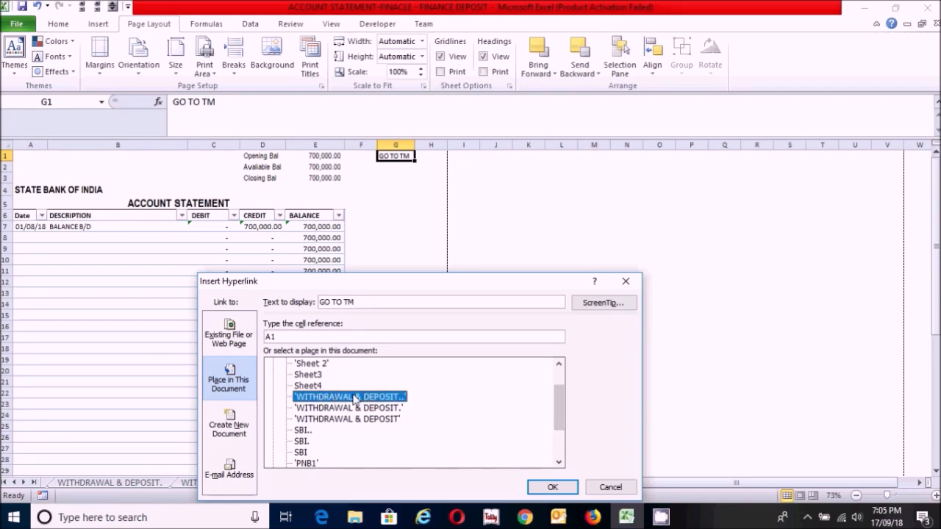
{"action": "left_click", "coordinate": [550, 488]}
{"action": "left_click", "coordinate": [419, 270]}
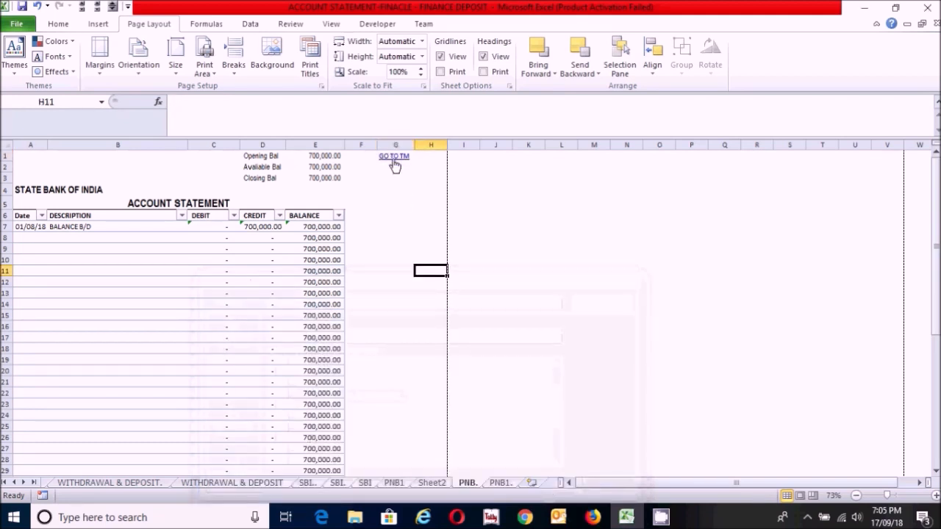
Step: Follow the GO TO TM link to open the Transaction Maintenance sheet
{"action": "mouse_move", "coordinate": [397, 161]}
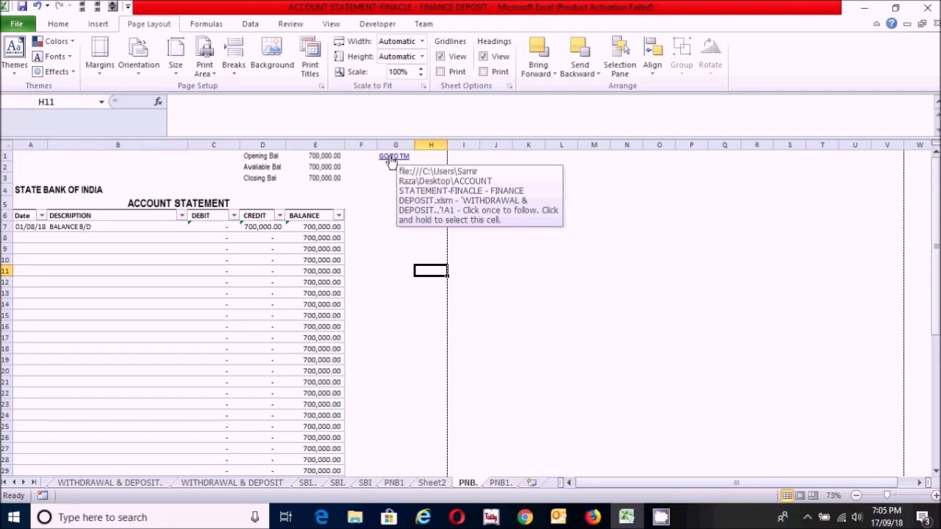
{"action": "left_click", "coordinate": [390, 161]}
{"action": "left_click", "coordinate": [371, 248]}
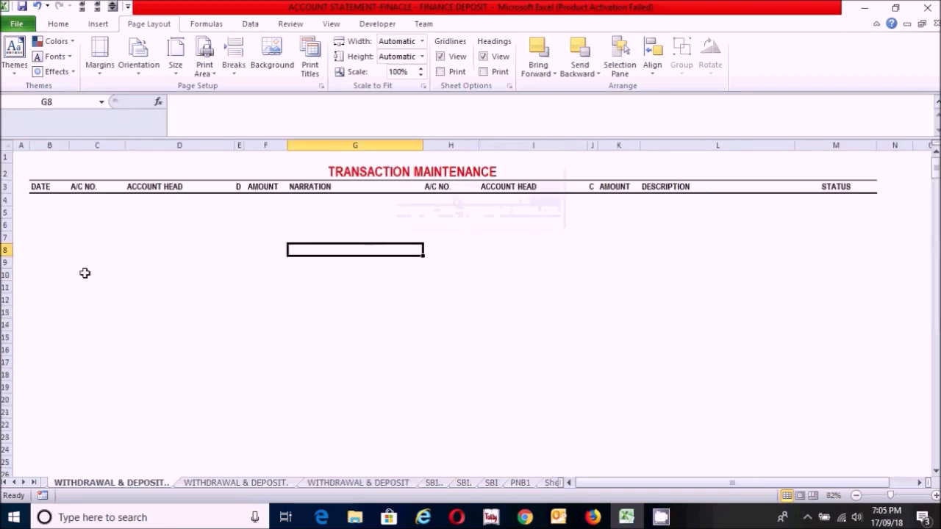
{"action": "left_click", "coordinate": [84, 272]}
{"action": "left_click", "coordinate": [64, 229]}
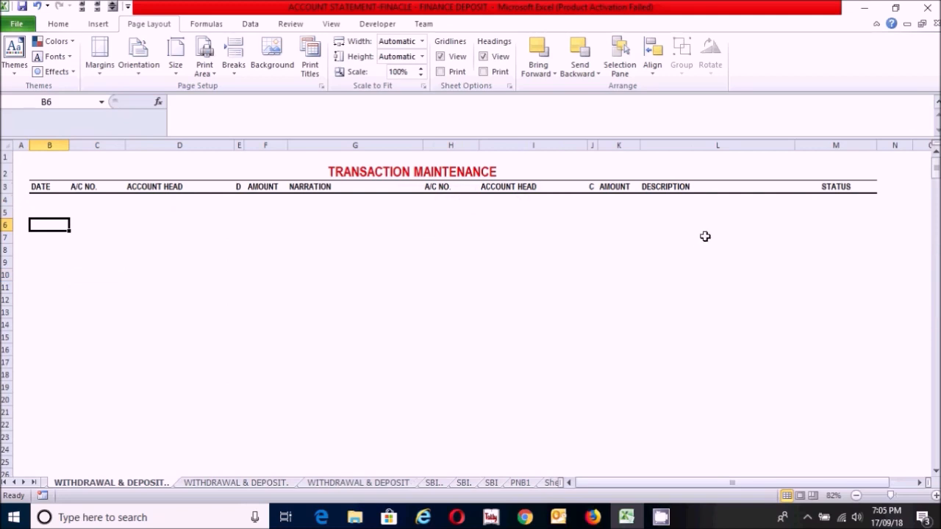
Step: Enter the label SBI STATEMENT in cell M1, above the STATUS column of the Transaction Maintenance sheet
{"action": "left_click", "coordinate": [819, 158]}
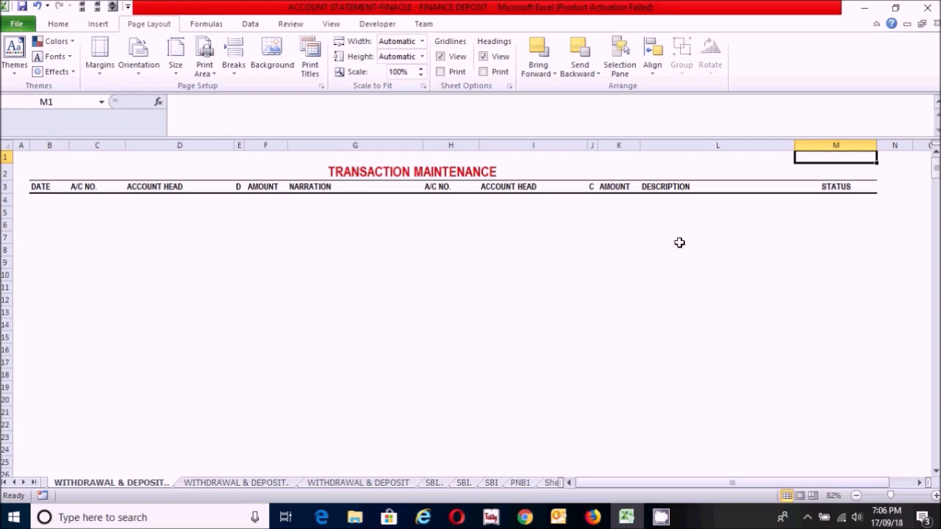
{"action": "type", "text": "SBI S"}
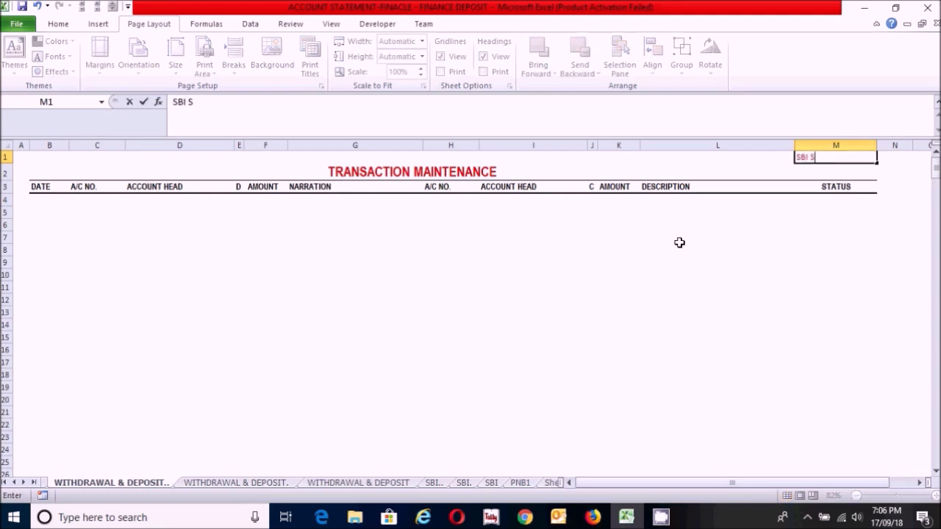
{"action": "type", "text": "TATEMENT"}
{"action": "key", "text": "Return"}
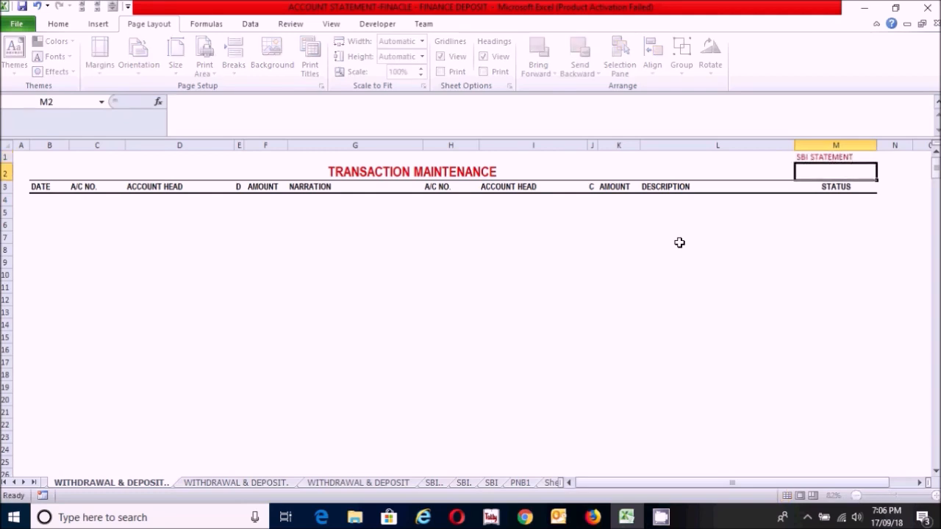
Step: Hyperlink the SBI STATEMENT cell to cell A1 of the SBI.. sheet in this workbook
{"action": "left_click", "coordinate": [831, 157]}
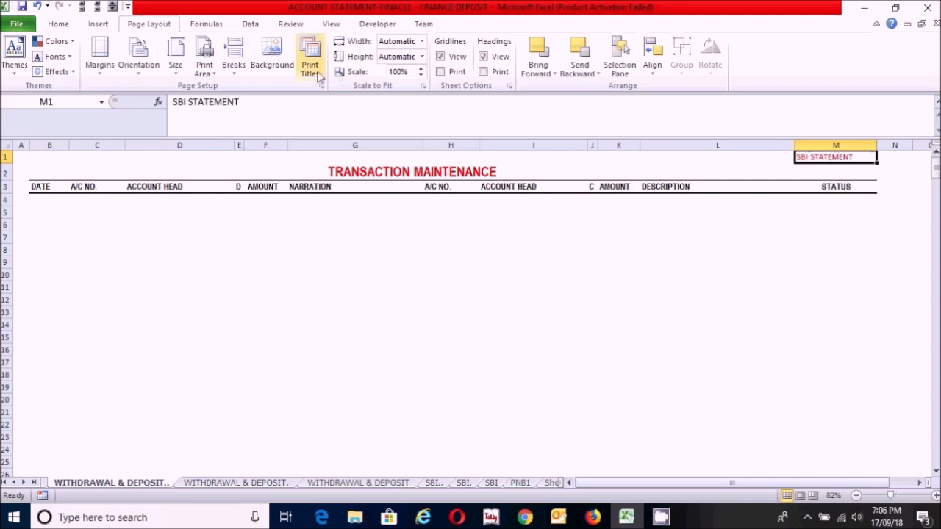
{"action": "left_click", "coordinate": [67, 24]}
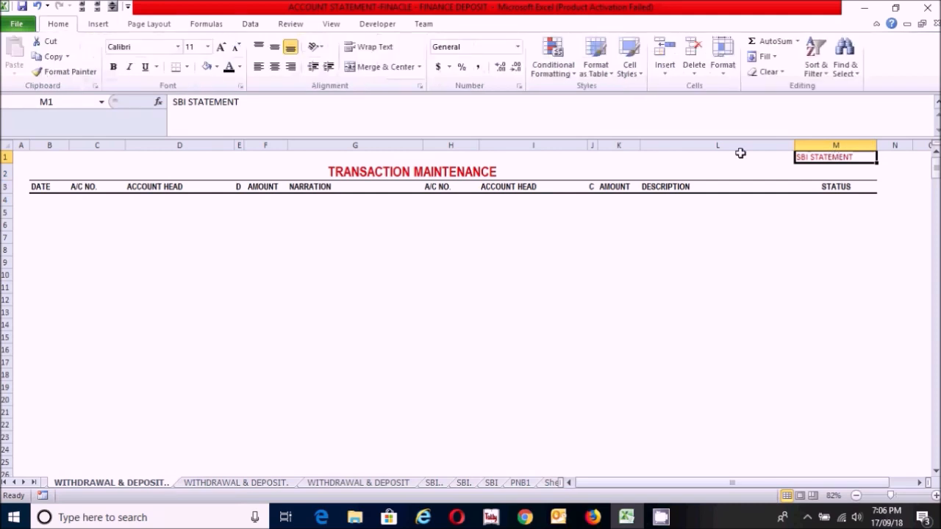
{"action": "right_click", "coordinate": [837, 156]}
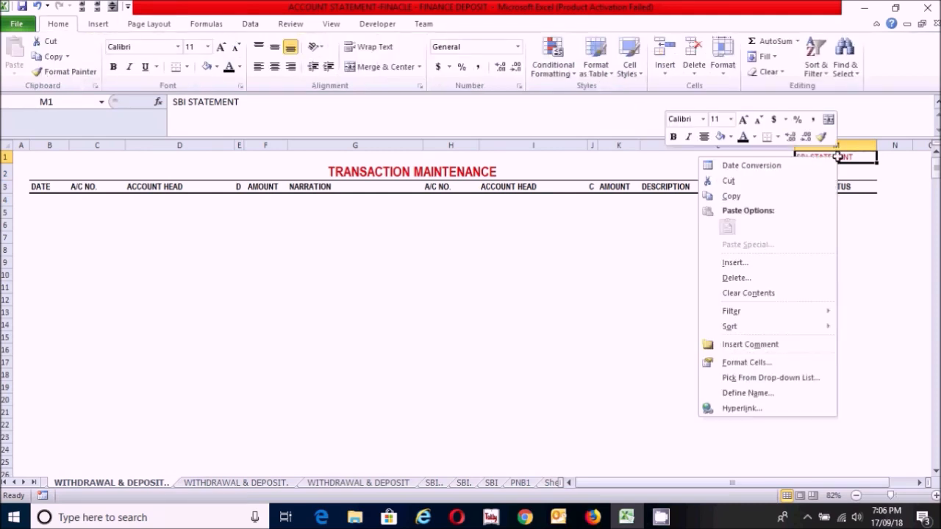
{"action": "left_click", "coordinate": [725, 410]}
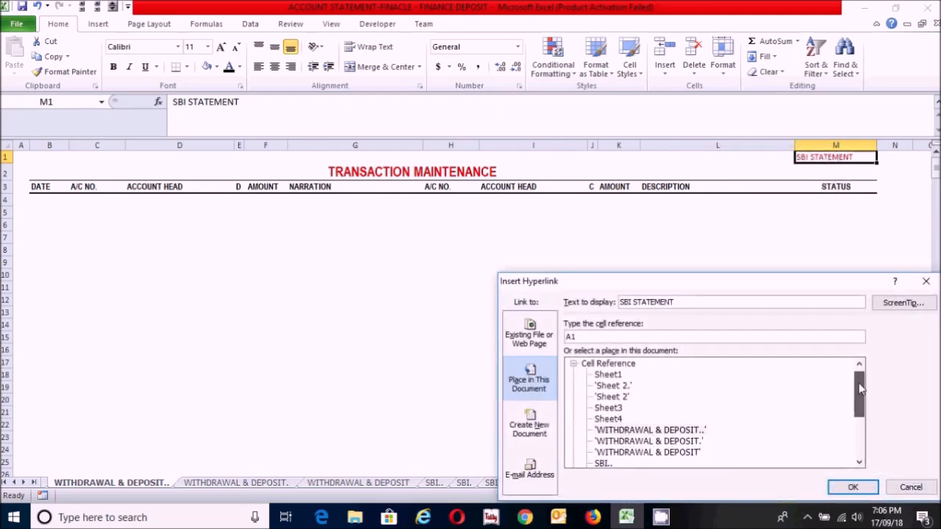
{"action": "left_click_drag", "start_coordinate": [858, 381], "coordinate": [860, 396]}
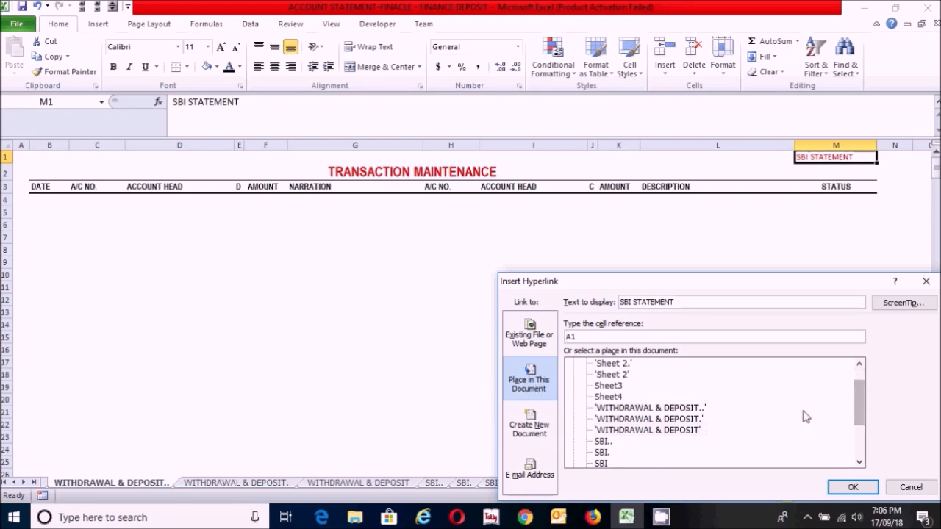
{"action": "left_click", "coordinate": [604, 441]}
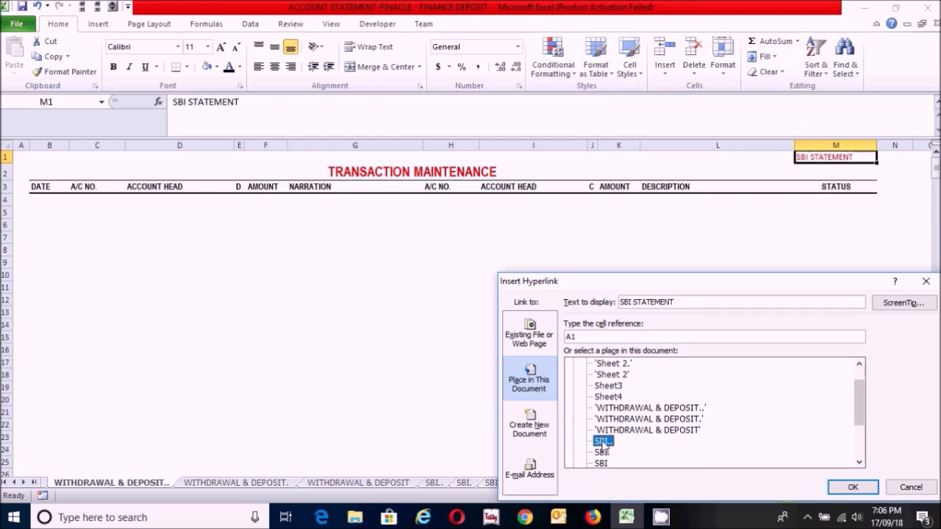
{"action": "left_click", "coordinate": [849, 487]}
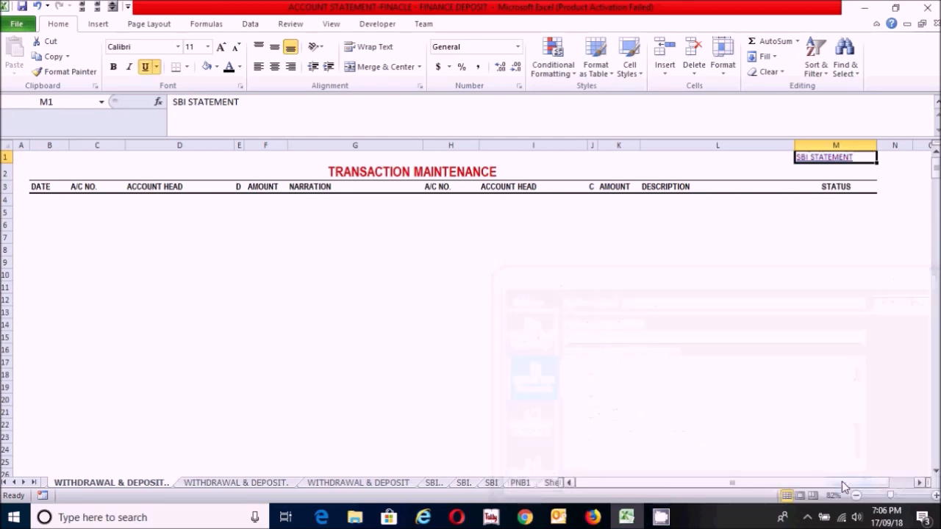
{"action": "left_click", "coordinate": [835, 250]}
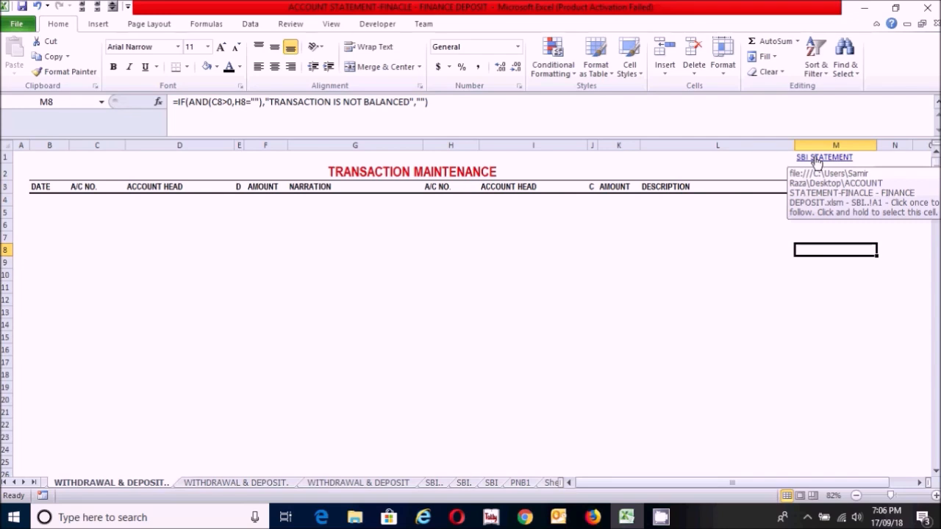
Step: Test the SBI STATEMENT link by following it to the SBI.. account statement sheet
{"action": "left_click", "coordinate": [816, 161]}
{"action": "left_click", "coordinate": [519, 289]}
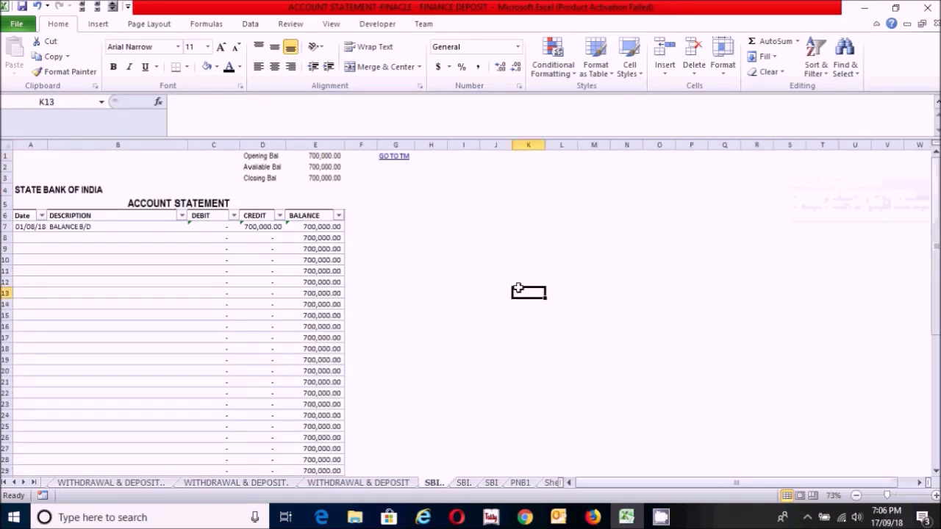
{"action": "left_click", "coordinate": [437, 246]}
{"action": "left_click", "coordinate": [448, 201]}
{"action": "left_click", "coordinate": [458, 292]}
{"action": "left_click", "coordinate": [448, 251]}
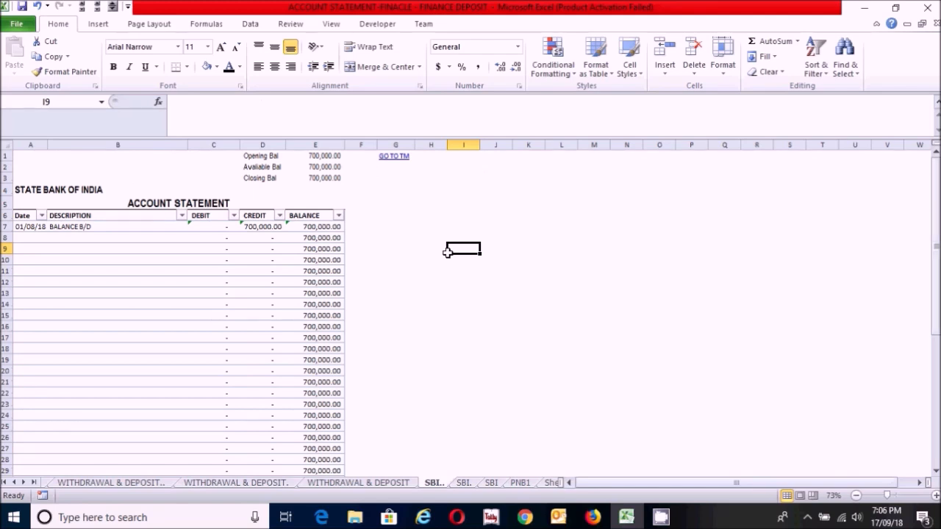
Step: Start recording a macro named SHORTSBI, stored in This Workbook
{"action": "left_click", "coordinate": [420, 205]}
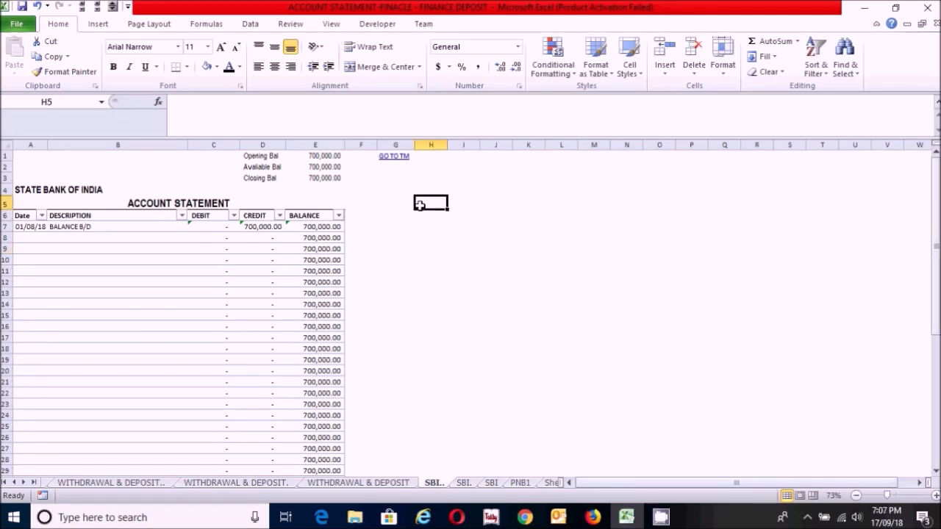
{"action": "left_click", "coordinate": [420, 188]}
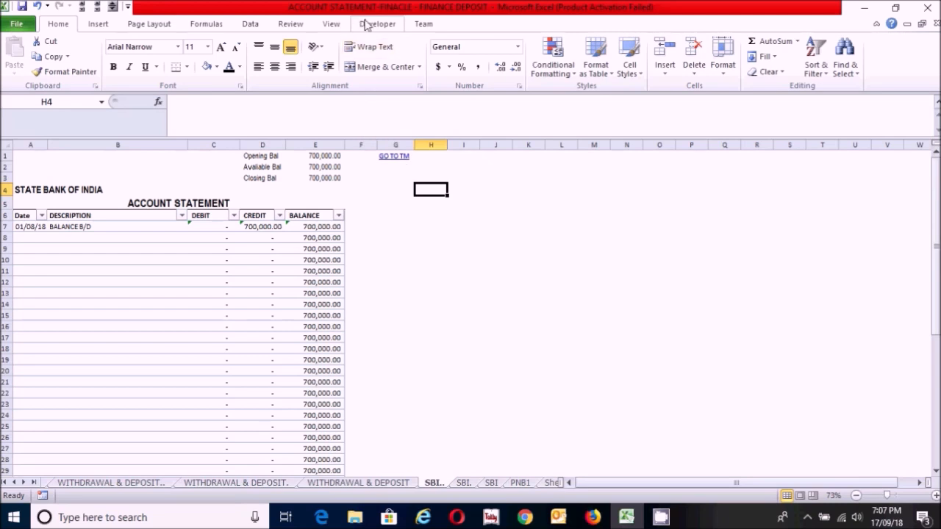
{"action": "left_click", "coordinate": [366, 26]}
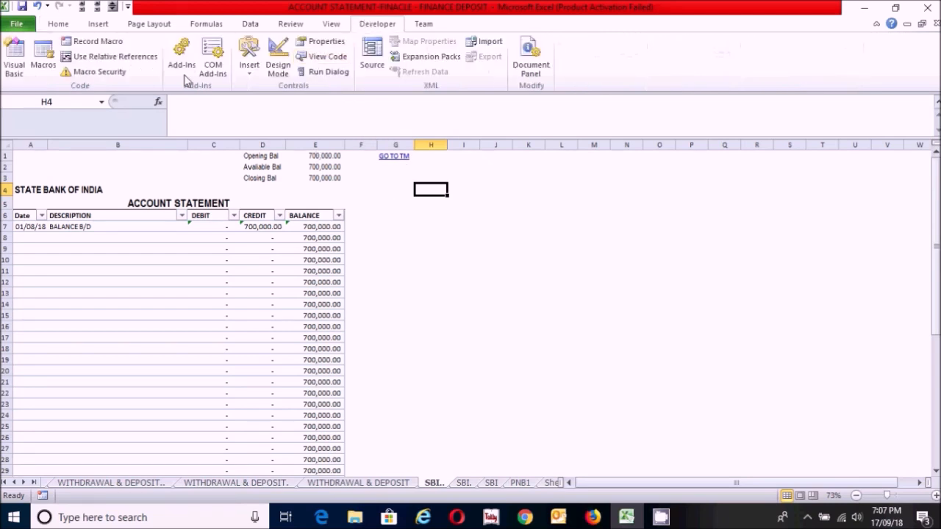
{"action": "left_click", "coordinate": [97, 41]}
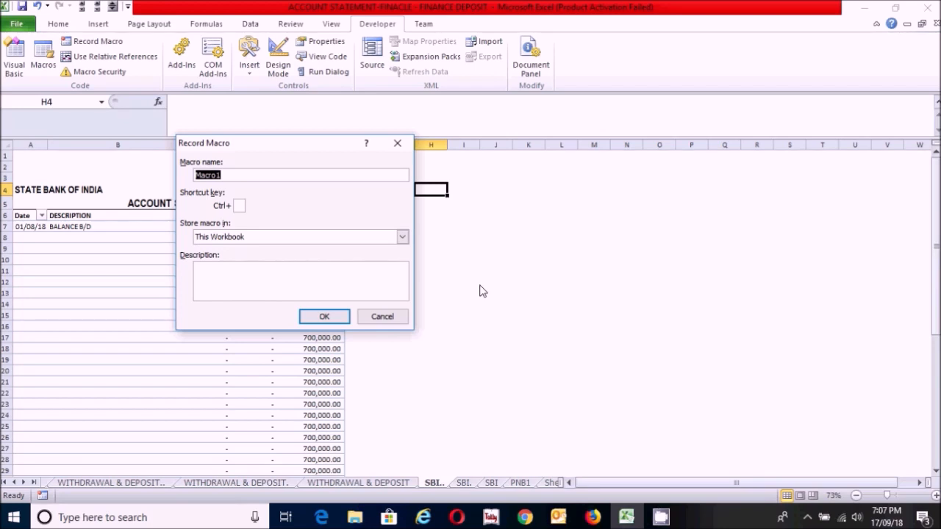
{"action": "type", "text": "SHORTSBI"}
{"action": "left_click", "coordinate": [315, 321]}
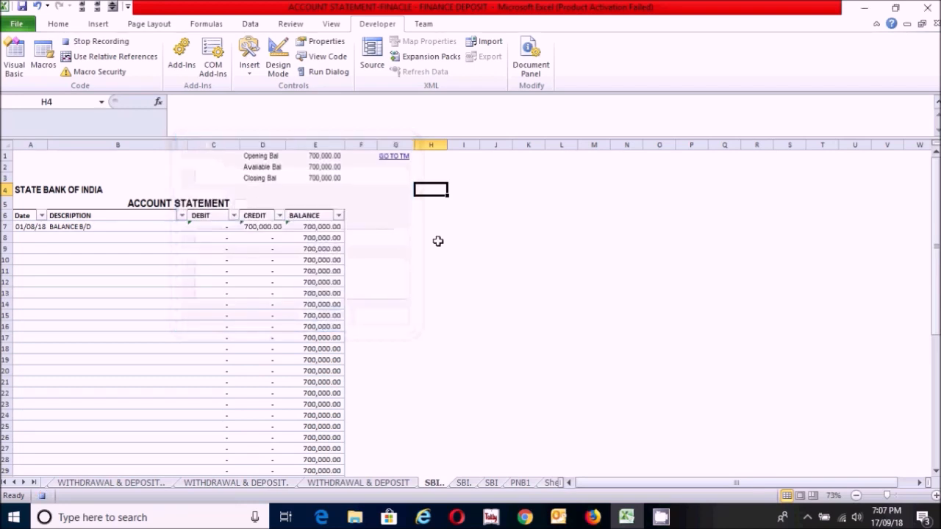
Step: Filter the DESCRIPTION column to exclude blanks and stop the macro recording
{"action": "left_click", "coordinate": [181, 215]}
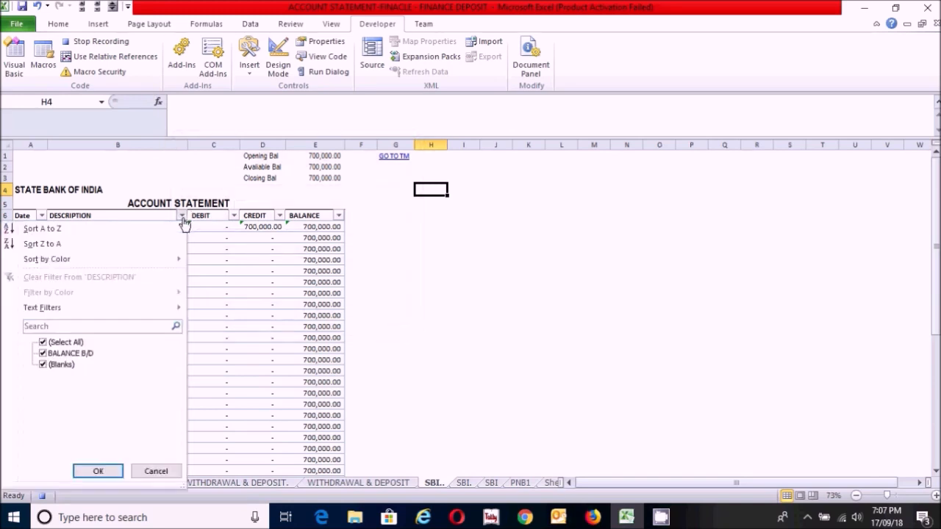
{"action": "left_click", "coordinate": [44, 365]}
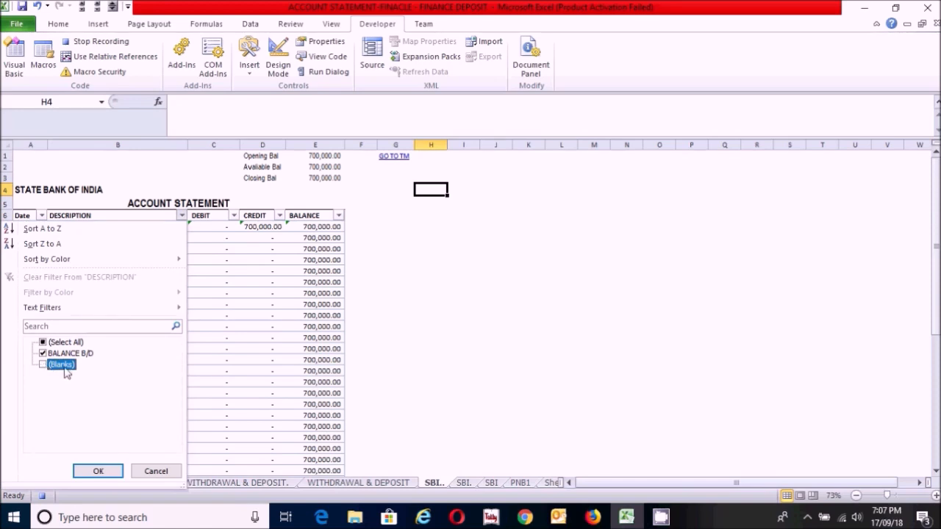
{"action": "left_click", "coordinate": [96, 472]}
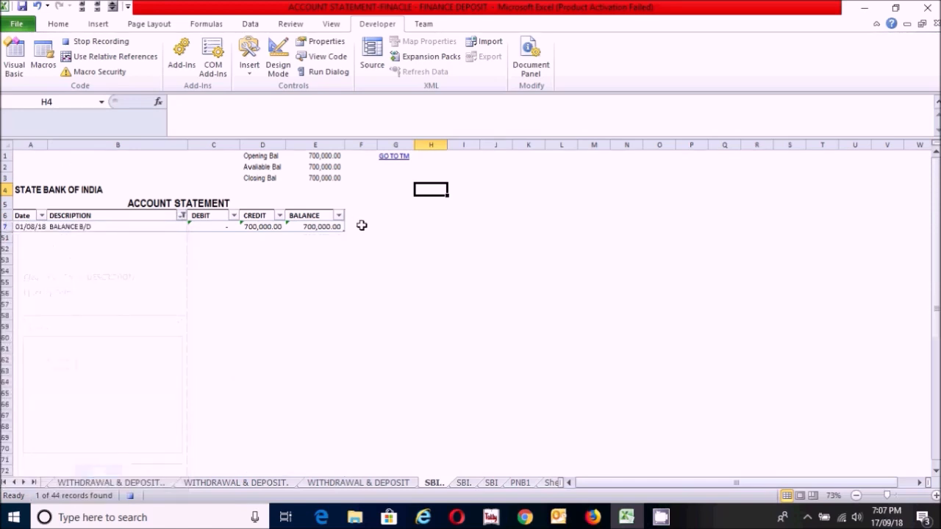
{"action": "left_click", "coordinate": [100, 44]}
{"action": "left_click", "coordinate": [483, 205]}
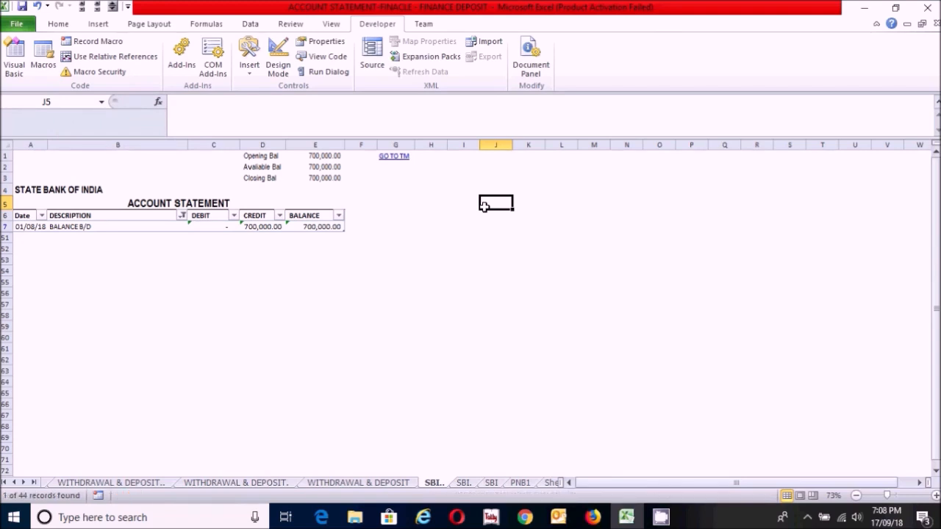
Step: Save the workbook to the Desktop as an Excel Macro-Enabled Workbook under its current name, replacing the existing file
{"action": "left_click", "coordinate": [464, 271]}
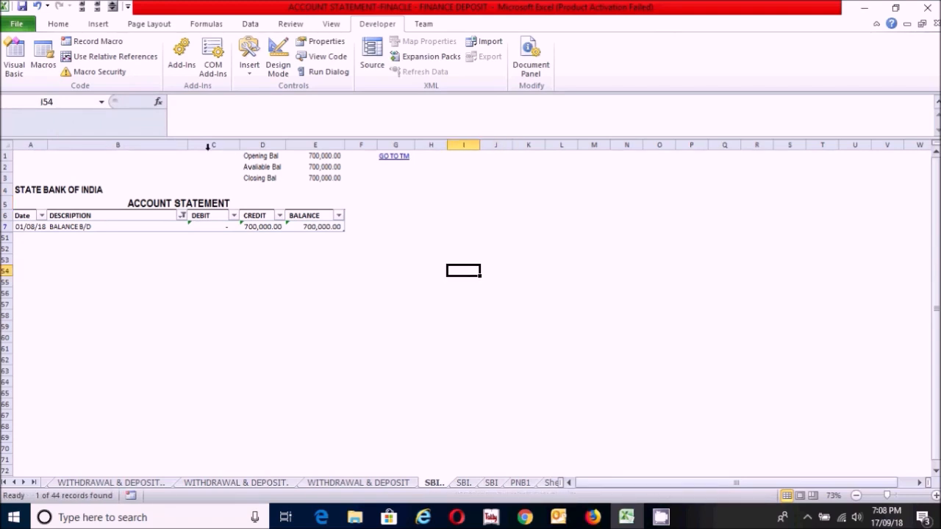
{"action": "left_click", "coordinate": [12, 28]}
{"action": "left_click", "coordinate": [53, 69]}
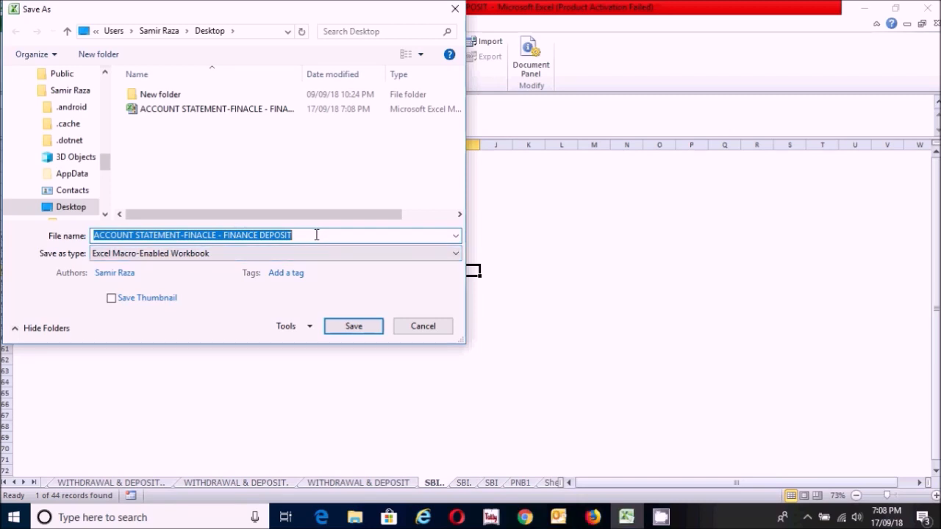
{"action": "left_click", "coordinate": [305, 253]}
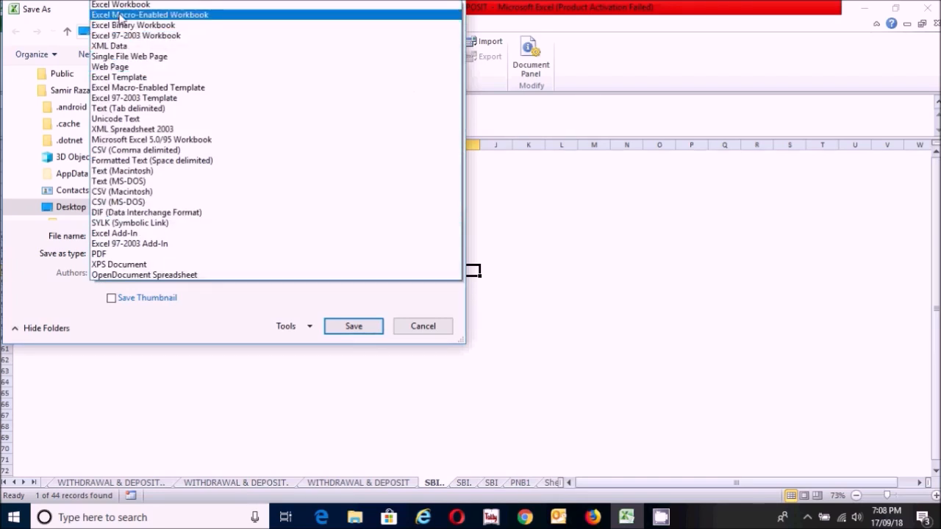
{"action": "left_click", "coordinate": [119, 16]}
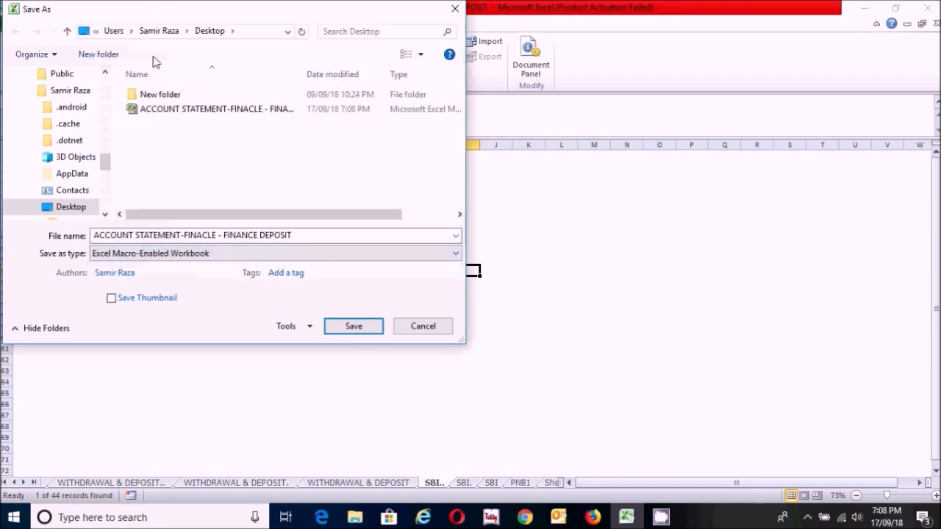
{"action": "left_click", "coordinate": [354, 326]}
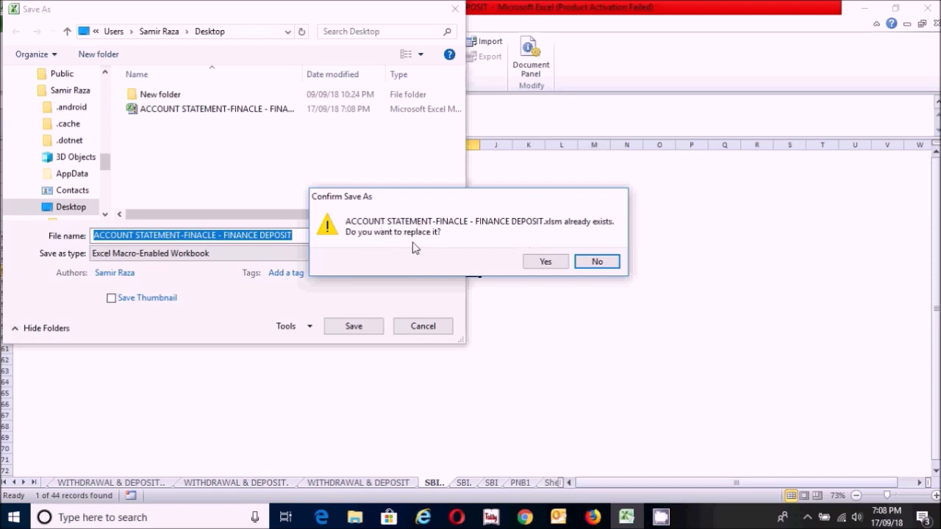
{"action": "left_click", "coordinate": [540, 263]}
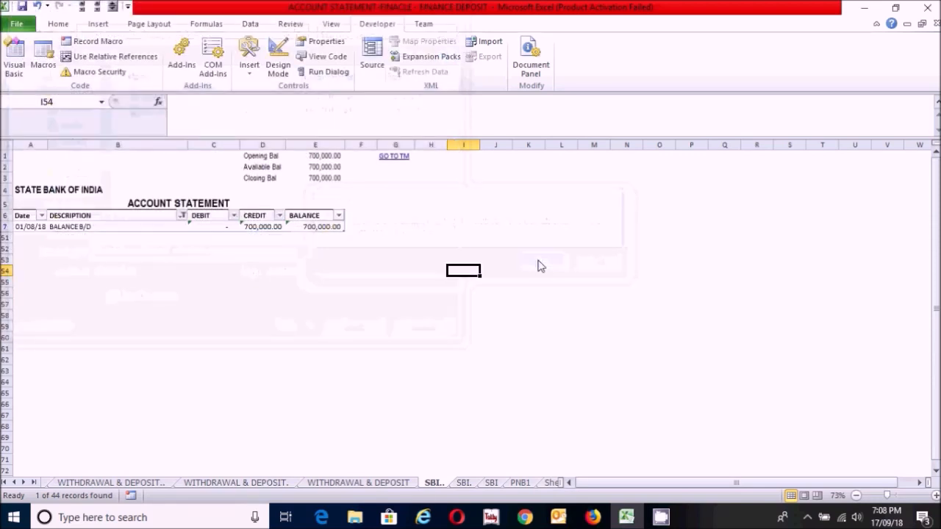
Step: Draw a rectangle about 2.51" wide and 0.56" high beside the ACCOUNT STATEMENT heading, styled Moderate Effect - Olive Green, Accent 3
{"action": "left_click", "coordinate": [401, 248]}
{"action": "left_click", "coordinate": [53, 24]}
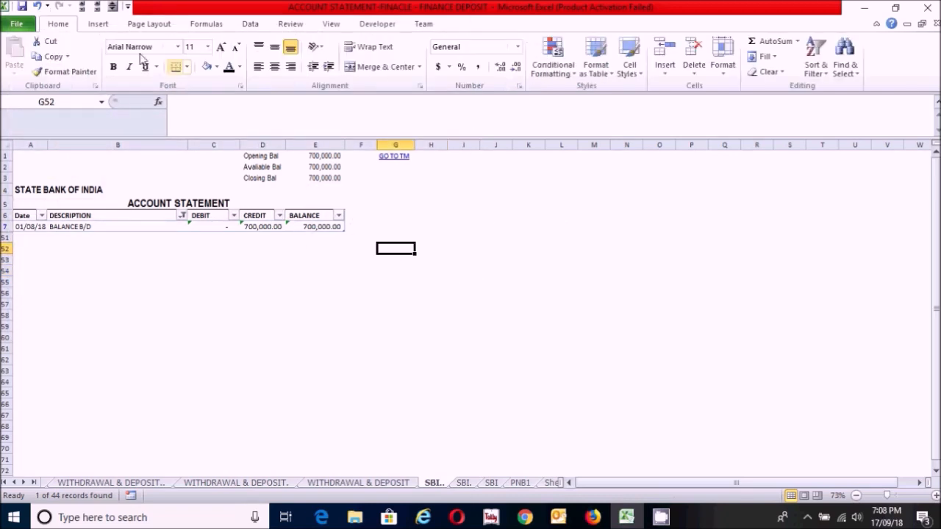
{"action": "left_click", "coordinate": [99, 26]}
{"action": "left_click", "coordinate": [148, 65]}
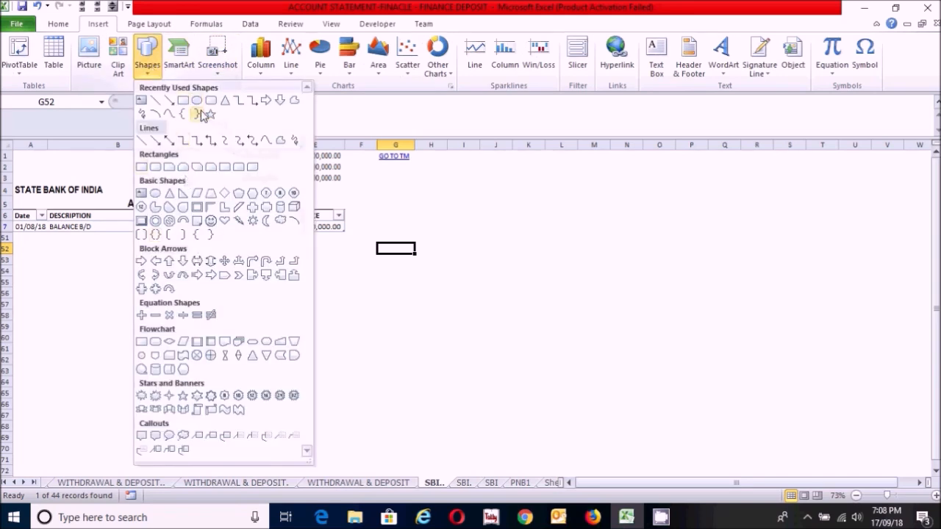
{"action": "left_click", "coordinate": [183, 101]}
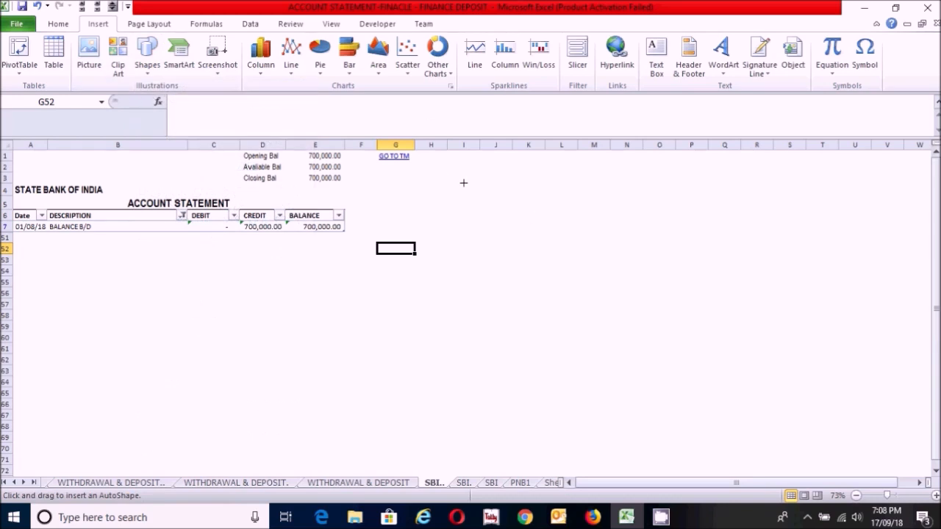
{"action": "left_click_drag", "start_coordinate": [425, 188], "coordinate": [549, 215]}
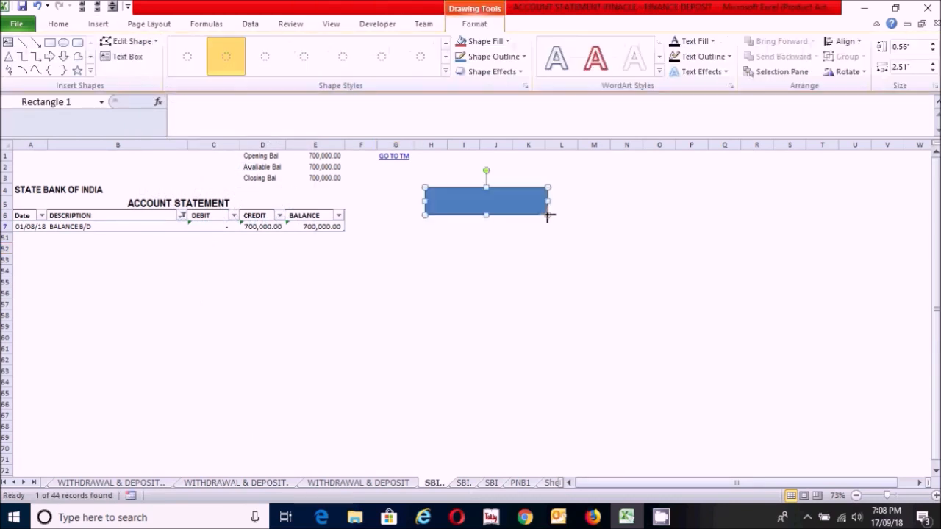
{"action": "left_click", "coordinate": [446, 71]}
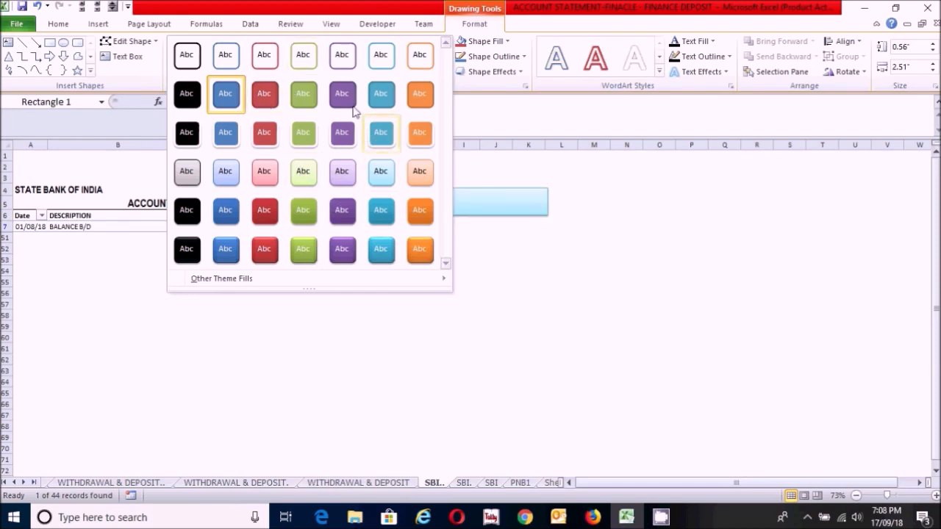
{"action": "left_click", "coordinate": [303, 215]}
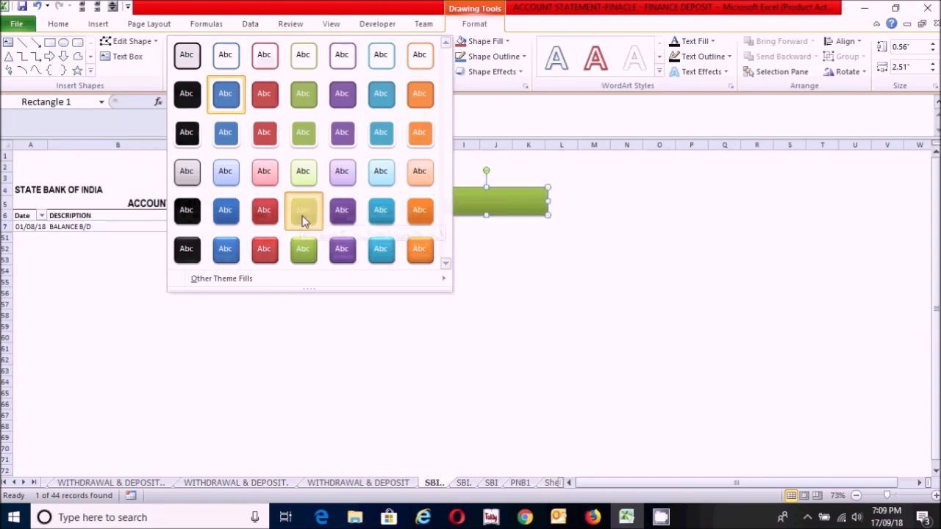
Step: Add the text SHORT to the green rectangle
{"action": "right_click", "coordinate": [494, 200]}
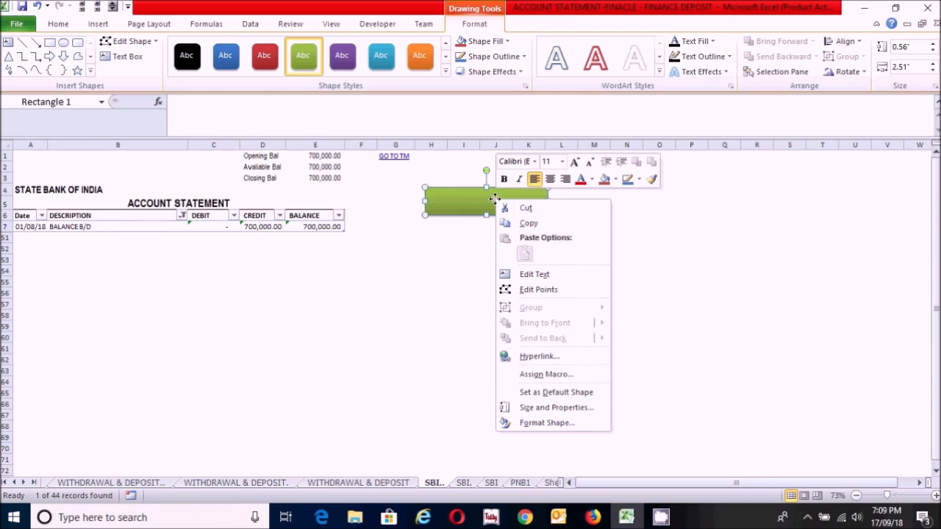
{"action": "left_click", "coordinate": [534, 274]}
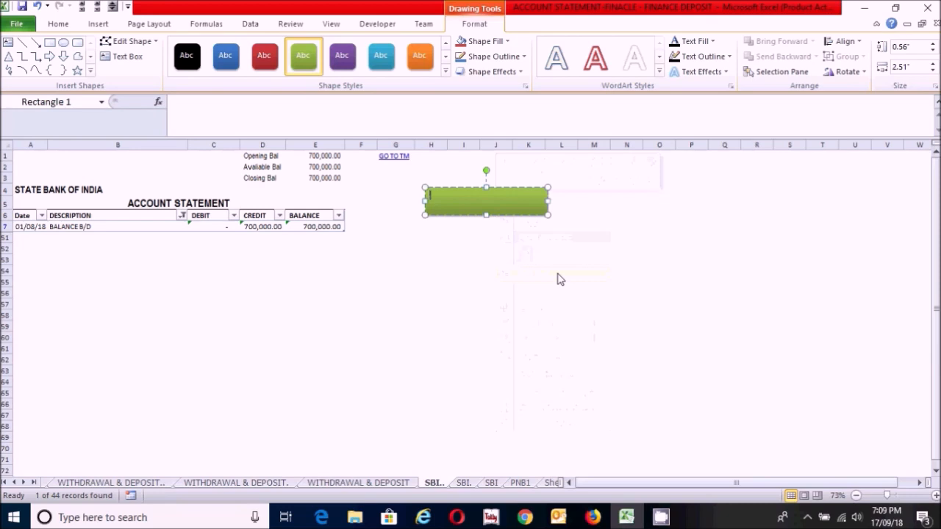
{"action": "type", "text": "SHORT"}
{"action": "left_click", "coordinate": [445, 252]}
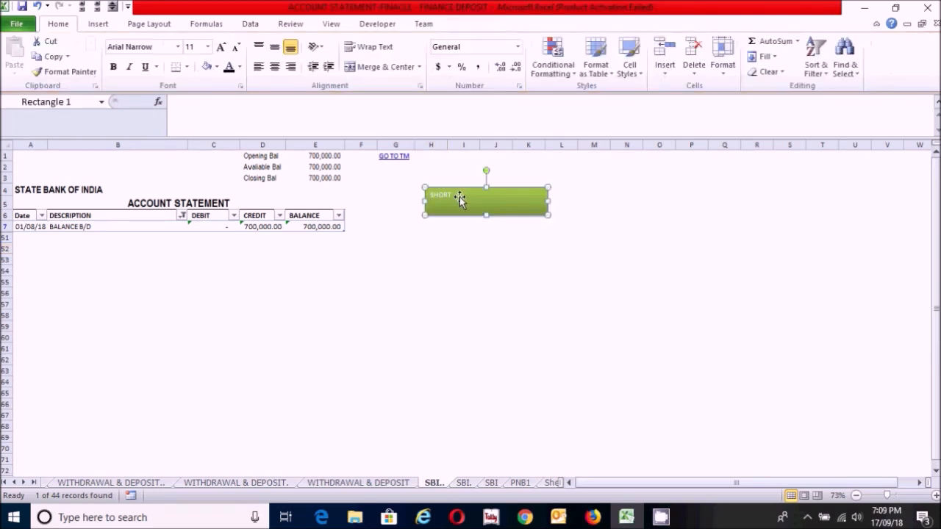
Step: Format the rectangle's SHORT text as 24 pt, horizontally centred and bold
{"action": "left_click", "coordinate": [459, 197]}
{"action": "left_click", "coordinate": [60, 25]}
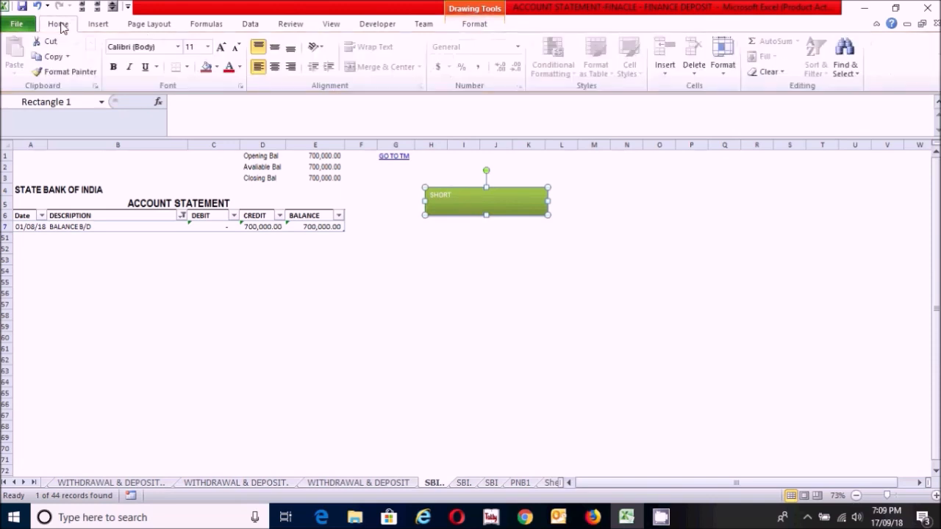
{"action": "left_click", "coordinate": [220, 47]}
{"action": "left_click", "coordinate": [221, 48]}
{"action": "left_click", "coordinate": [220, 48]}
{"action": "left_click", "coordinate": [221, 48]}
{"action": "left_click", "coordinate": [221, 48]}
{"action": "left_click", "coordinate": [220, 48]}
{"action": "left_click", "coordinate": [220, 48]}
{"action": "left_click", "coordinate": [274, 66]}
{"action": "left_click", "coordinate": [113, 66]}
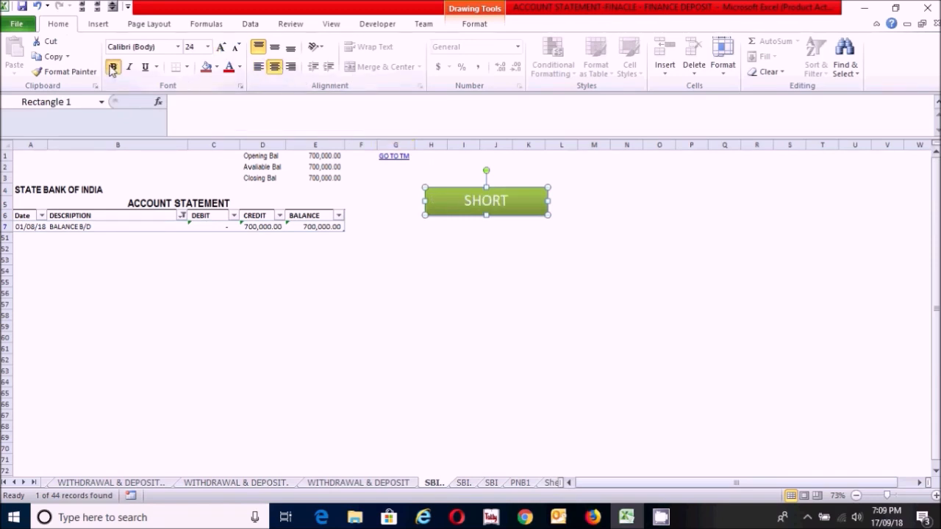
{"action": "left_click", "coordinate": [521, 236]}
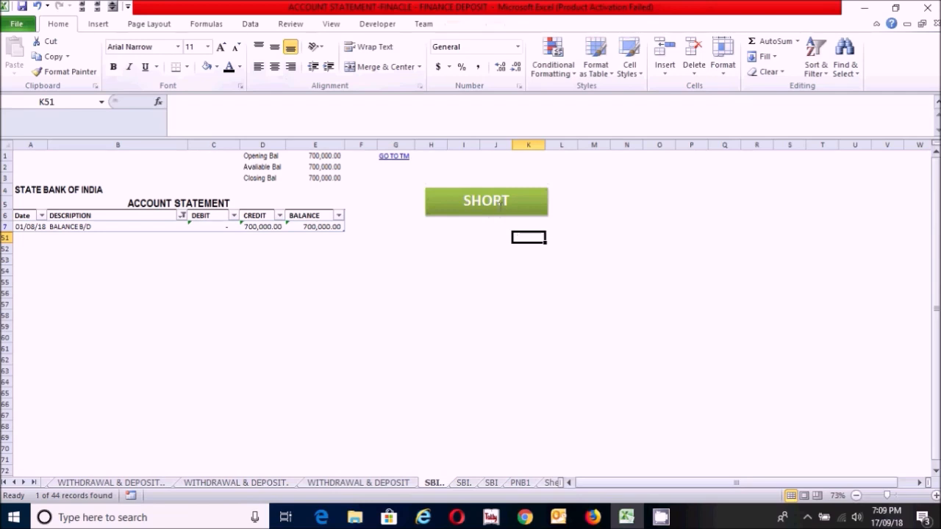
Step: Assign the SHORTSBI macro to the SHORT rectangle
{"action": "left_click", "coordinate": [501, 206]}
{"action": "right_click", "coordinate": [501, 207]}
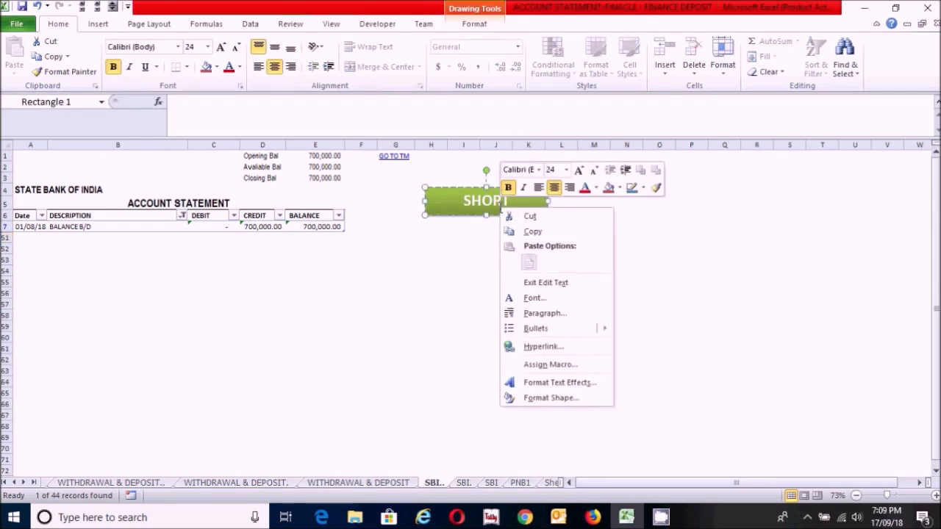
{"action": "left_click", "coordinate": [529, 365]}
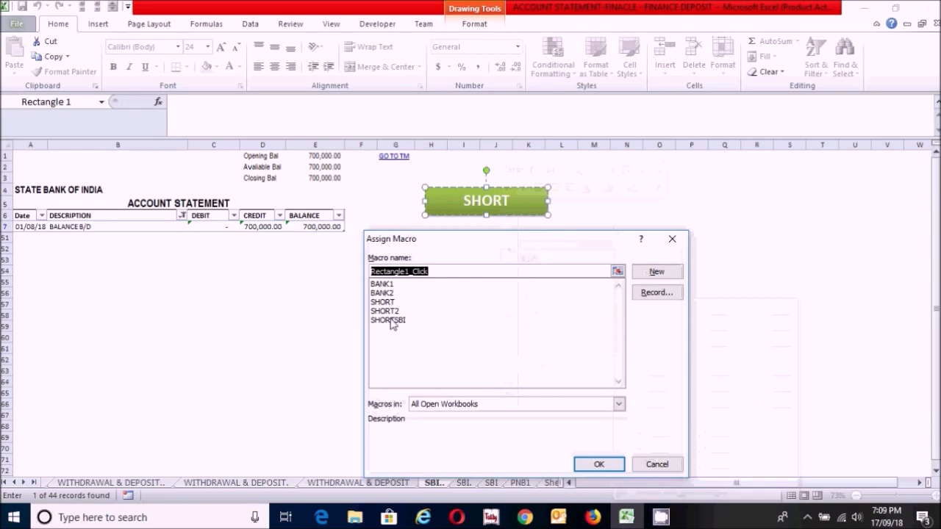
{"action": "left_click", "coordinate": [392, 321]}
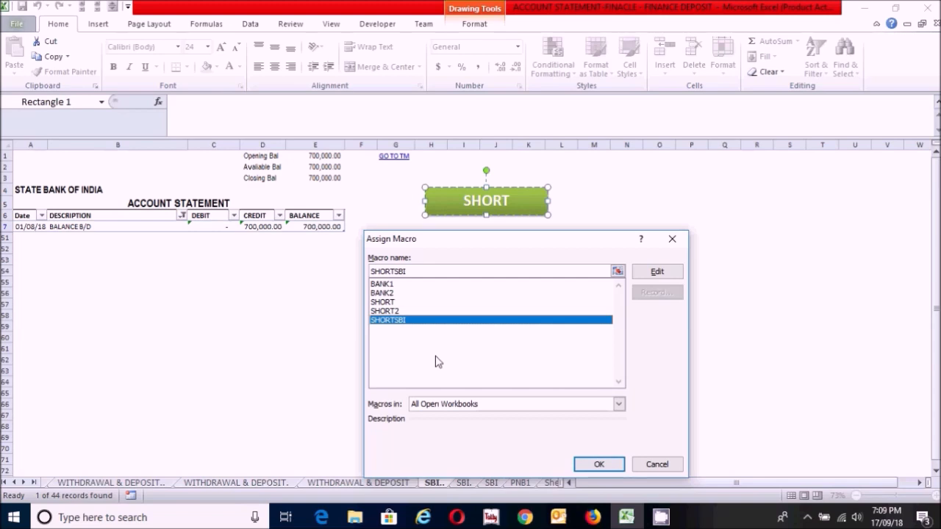
{"action": "left_click", "coordinate": [599, 464]}
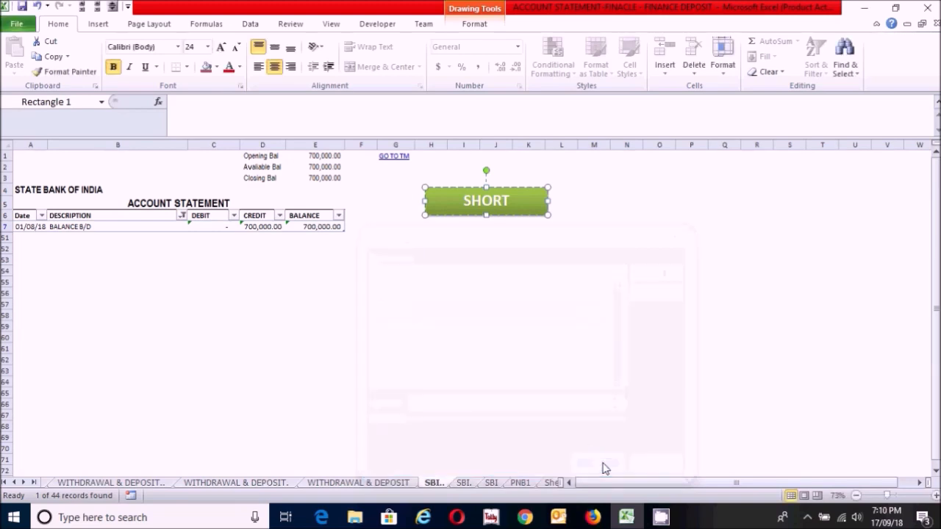
{"action": "left_click", "coordinate": [520, 290]}
{"action": "left_click", "coordinate": [470, 242]}
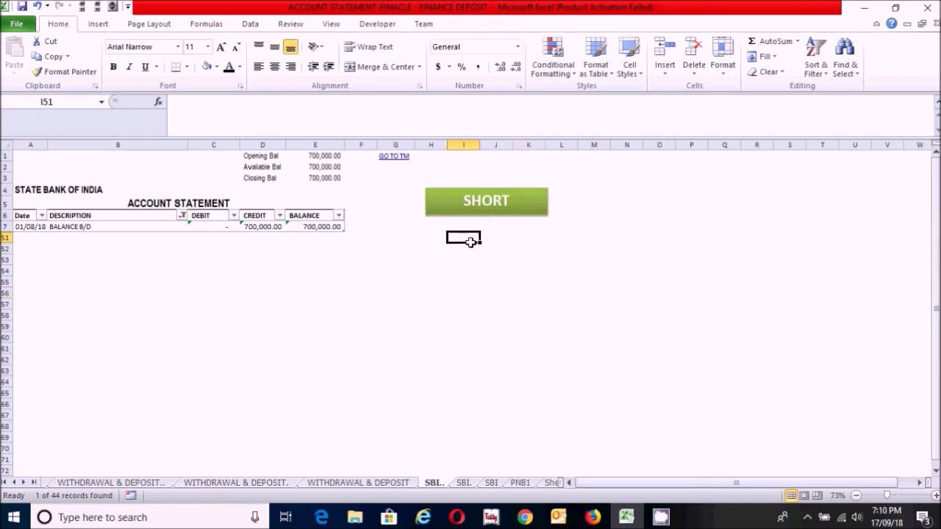
{"action": "left_click", "coordinate": [507, 250]}
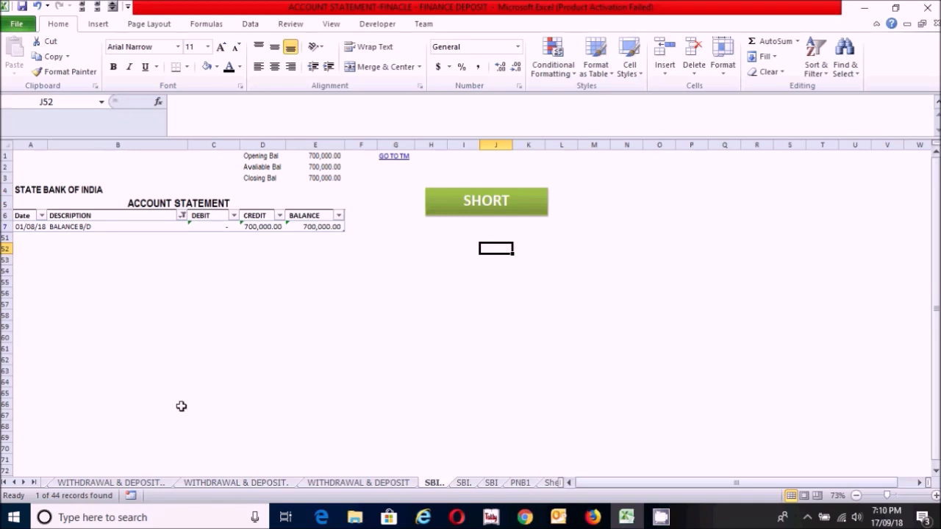
{"action": "left_click", "coordinate": [419, 315]}
{"action": "left_click", "coordinate": [489, 252]}
{"action": "left_click", "coordinate": [459, 238]}
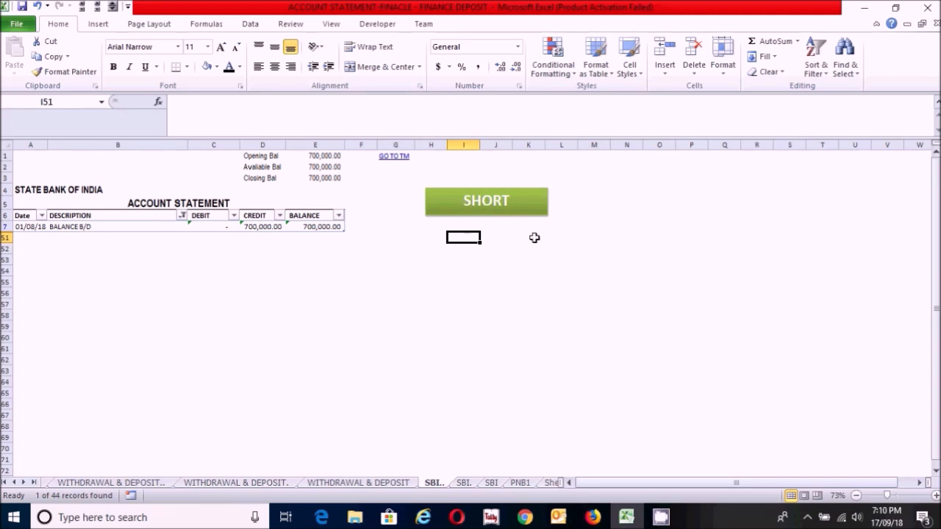
{"action": "left_click", "coordinate": [489, 237]}
{"action": "left_click", "coordinate": [588, 194]}
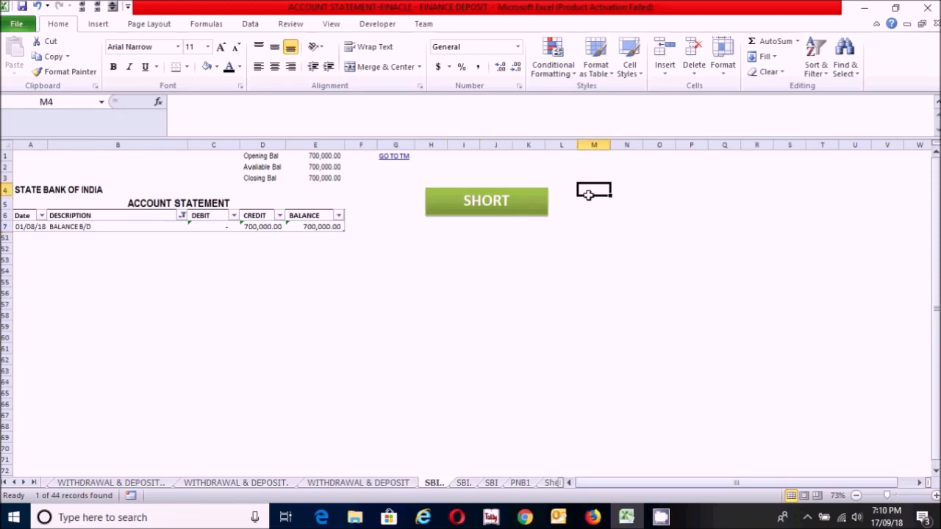
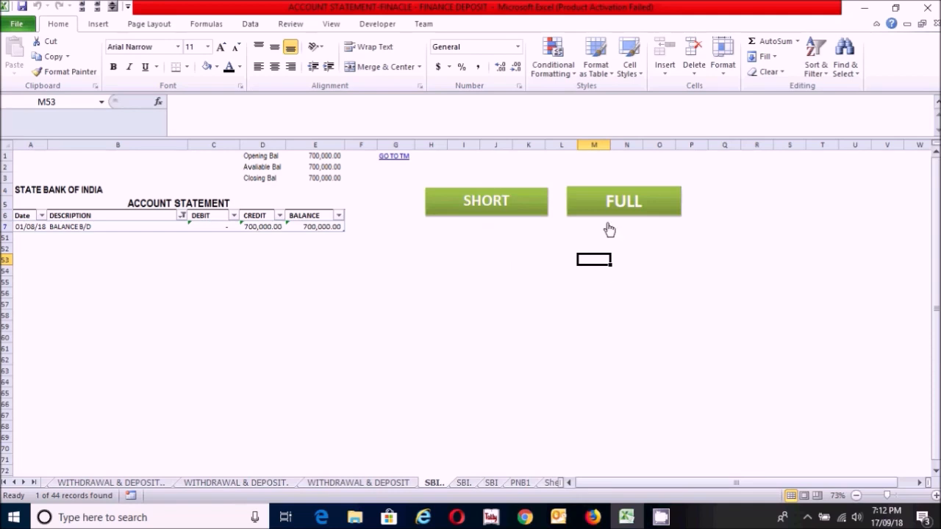
Step: Test the FULL and SHORT buttons by showing all SBI statement rows and filtering out the blank ones again
{"action": "left_click", "coordinate": [669, 207]}
{"action": "left_click_drag", "start_coordinate": [935, 239], "coordinate": [933, 413]}
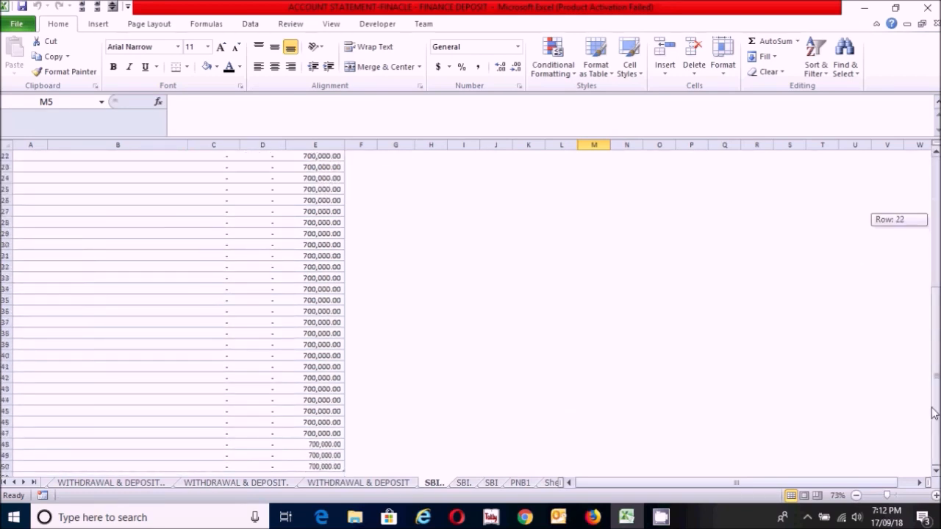
{"action": "left_click_drag", "start_coordinate": [933, 413], "coordinate": [926, 342]}
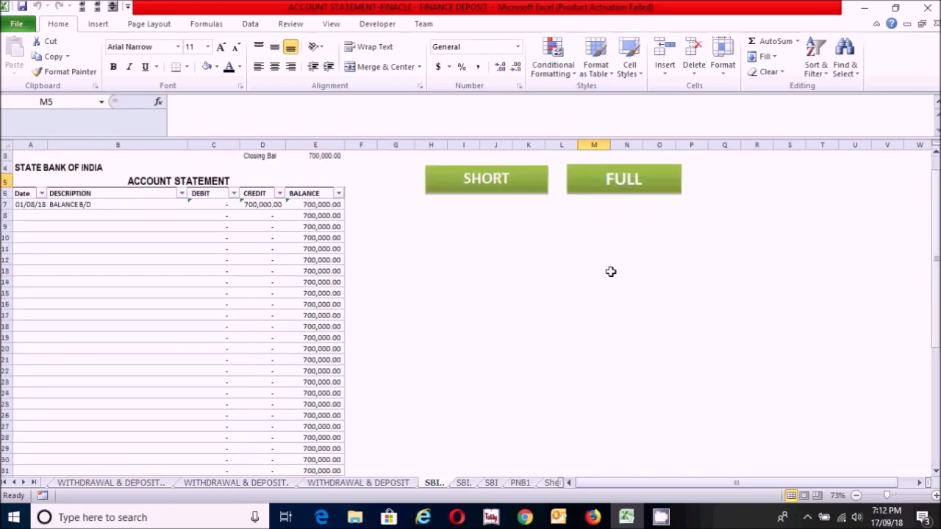
{"action": "left_click", "coordinate": [445, 224]}
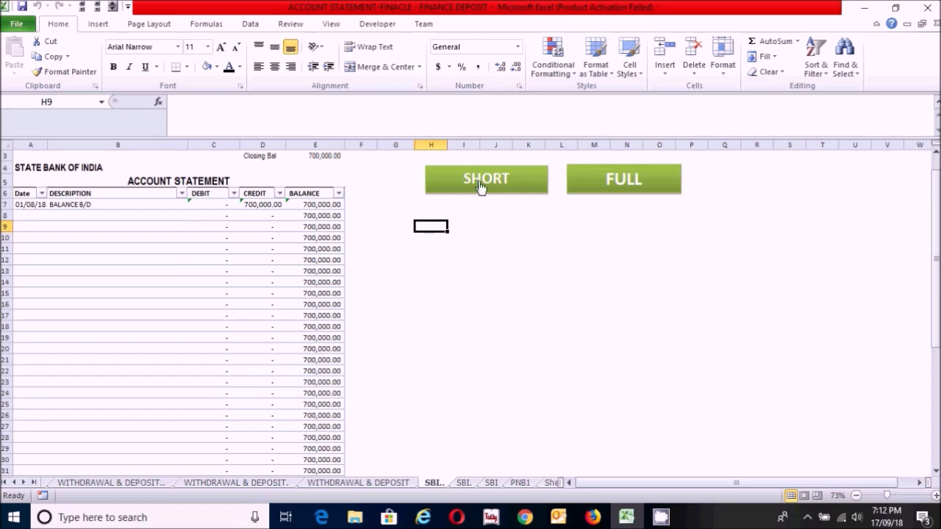
{"action": "left_click", "coordinate": [447, 180]}
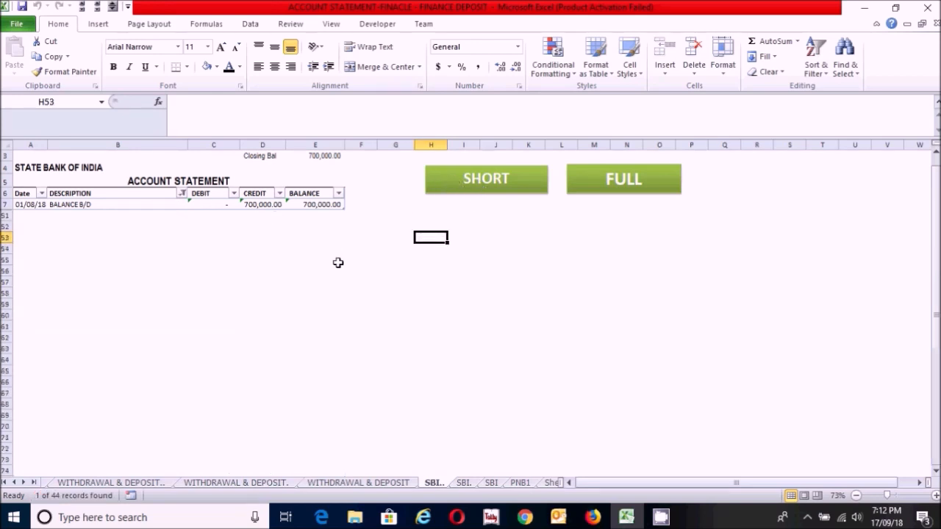
{"action": "left_click", "coordinate": [482, 289]}
{"action": "left_click", "coordinate": [463, 227]}
{"action": "left_click", "coordinate": [475, 271]}
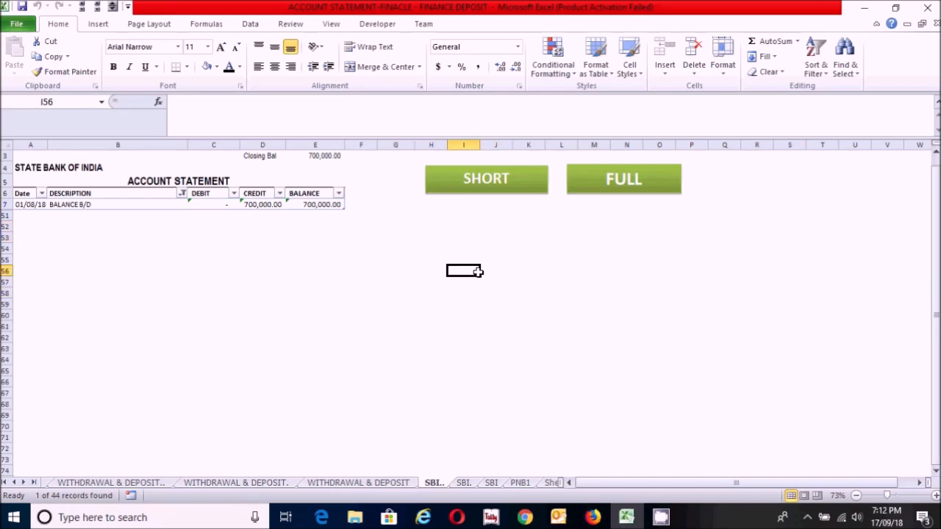
{"action": "left_click", "coordinate": [456, 236]}
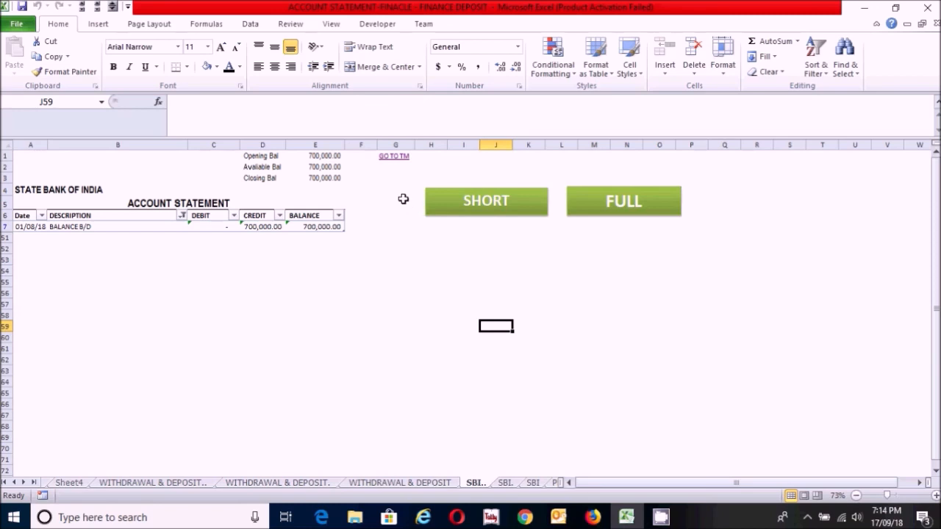
Step: Check the SBI statement's GO TO TM link and Sheet3's TRANSACTION MAINTENANCE link, ending on the Transaction Maintenance sheet
{"action": "left_click", "coordinate": [391, 158]}
{"action": "left_click", "coordinate": [75, 214]}
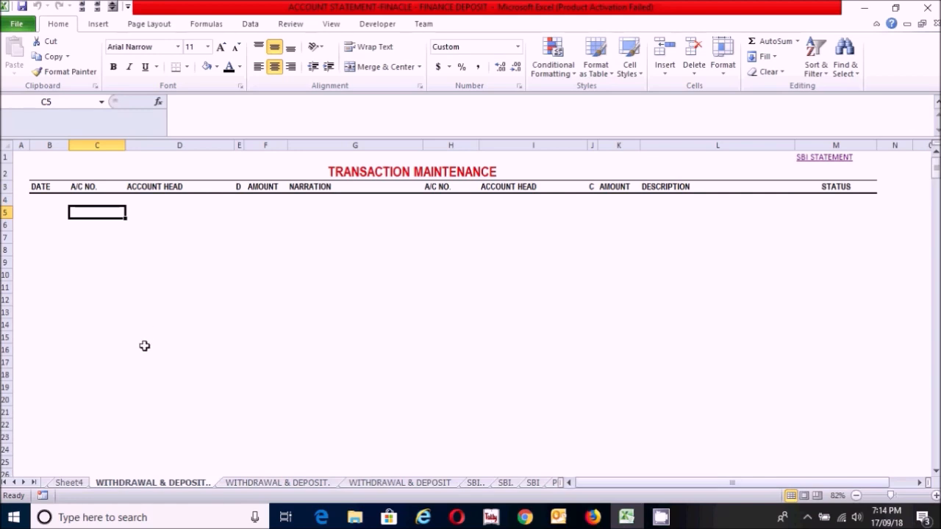
{"action": "left_click", "coordinate": [6, 483]}
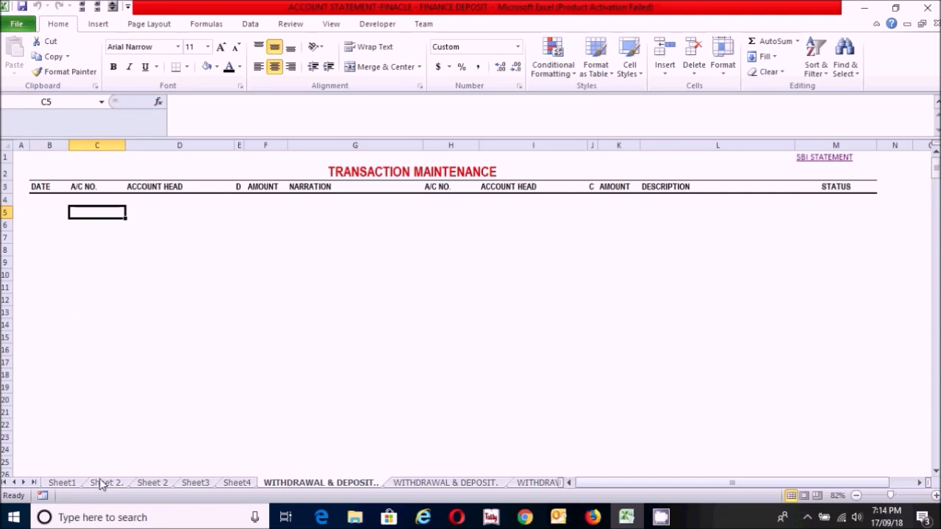
{"action": "left_click", "coordinate": [196, 483]}
{"action": "left_click", "coordinate": [176, 284]}
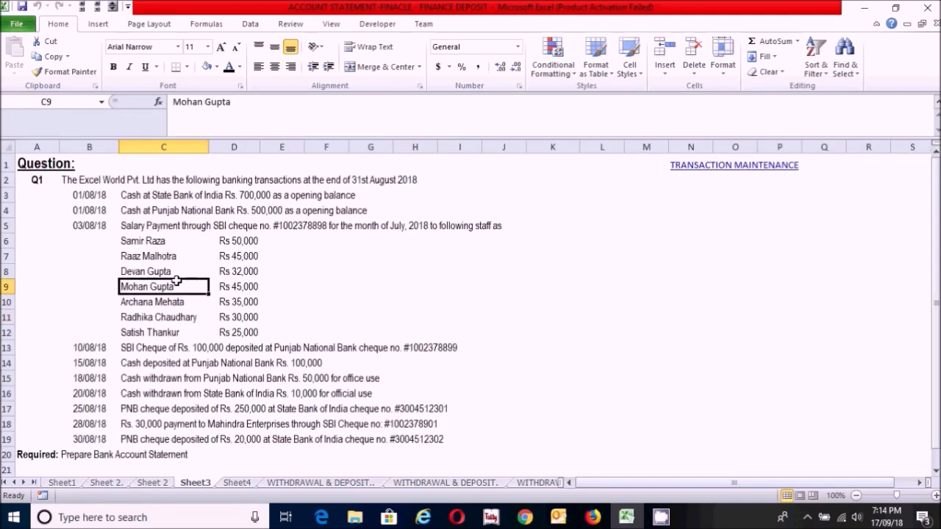
{"action": "left_click", "coordinate": [492, 250]}
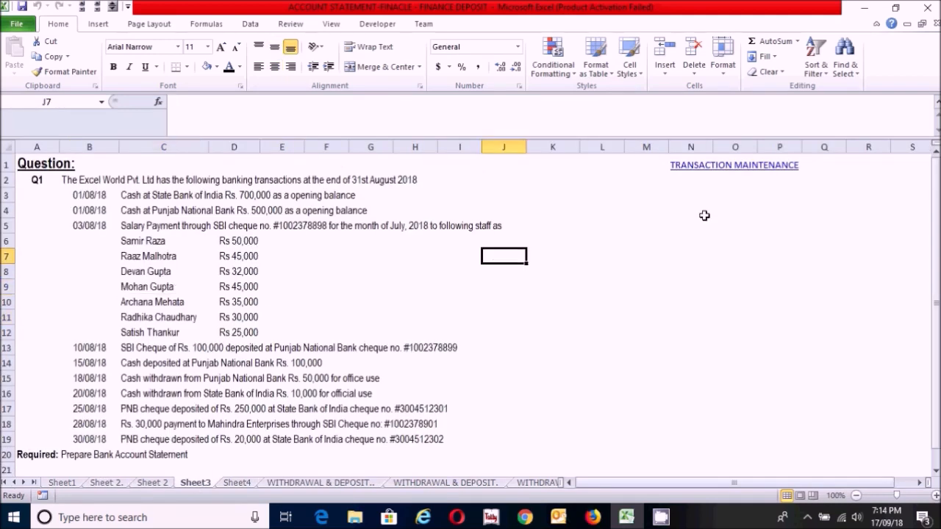
{"action": "left_click", "coordinate": [704, 168]}
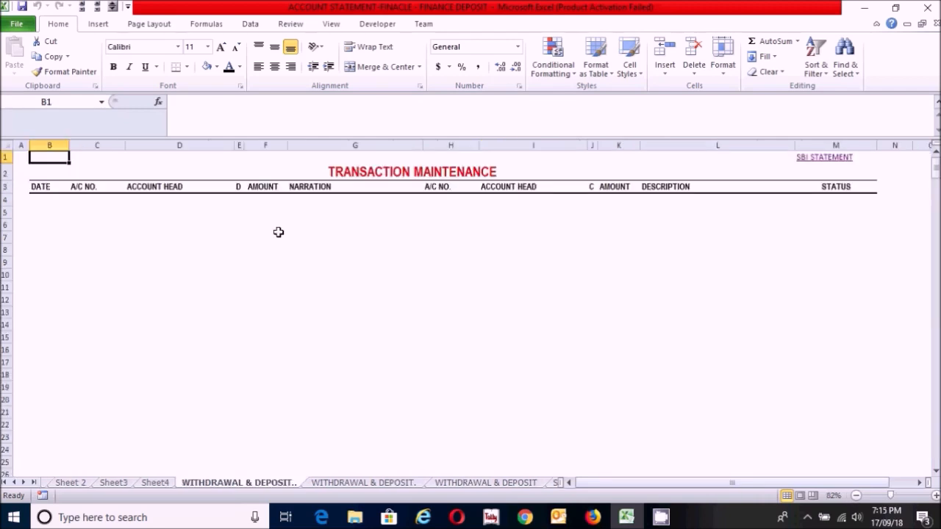
Step: Enter QUESTION in cell B1 of the Transaction Maintenance sheet
{"action": "type", "text": "QUESTION"}
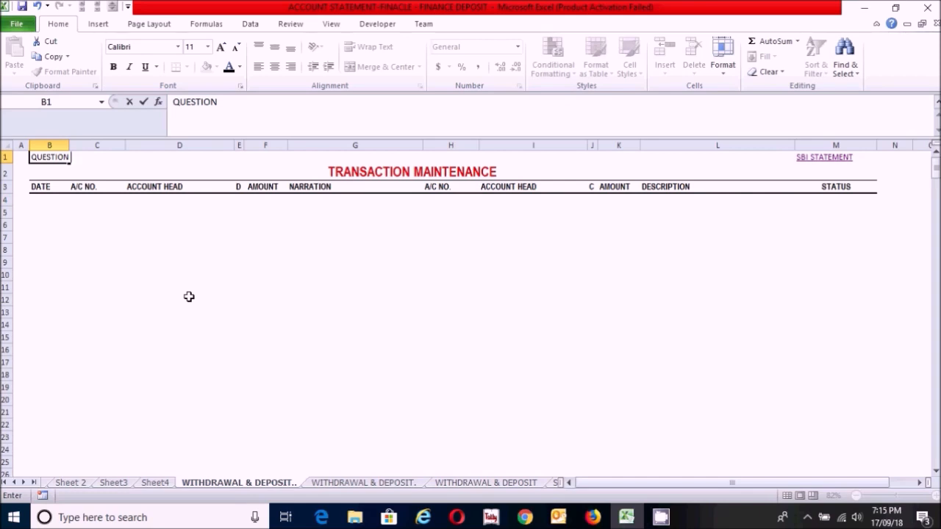
{"action": "key", "text": "Return"}
Step: Turn the QUESTION cell B1 into a hyperlink to cell A1 of Sheet3 in this document
{"action": "left_click", "coordinate": [49, 161]}
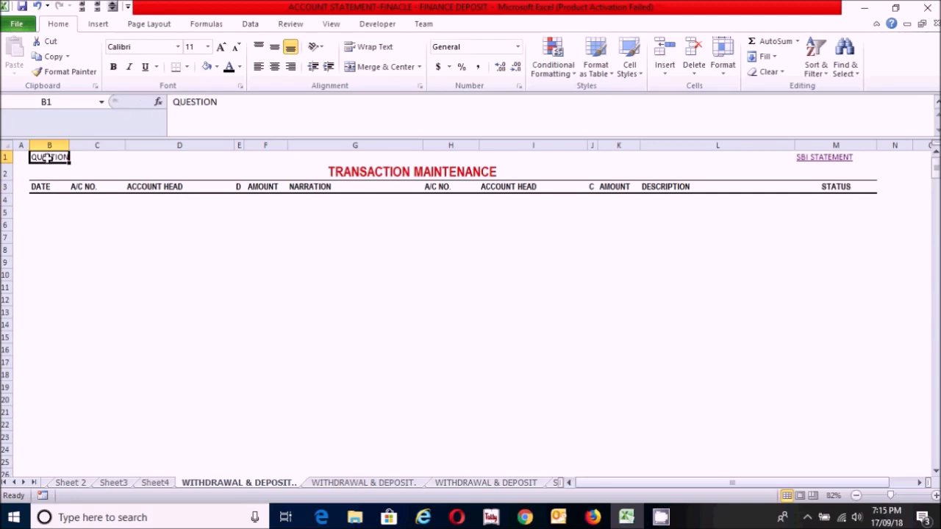
{"action": "right_click", "coordinate": [48, 161]}
{"action": "left_click", "coordinate": [92, 411]}
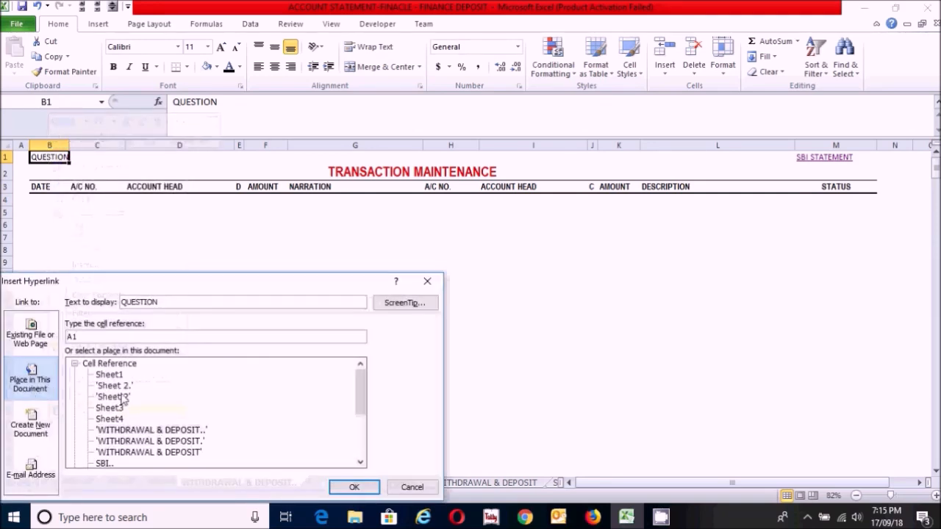
{"action": "left_click", "coordinate": [110, 409]}
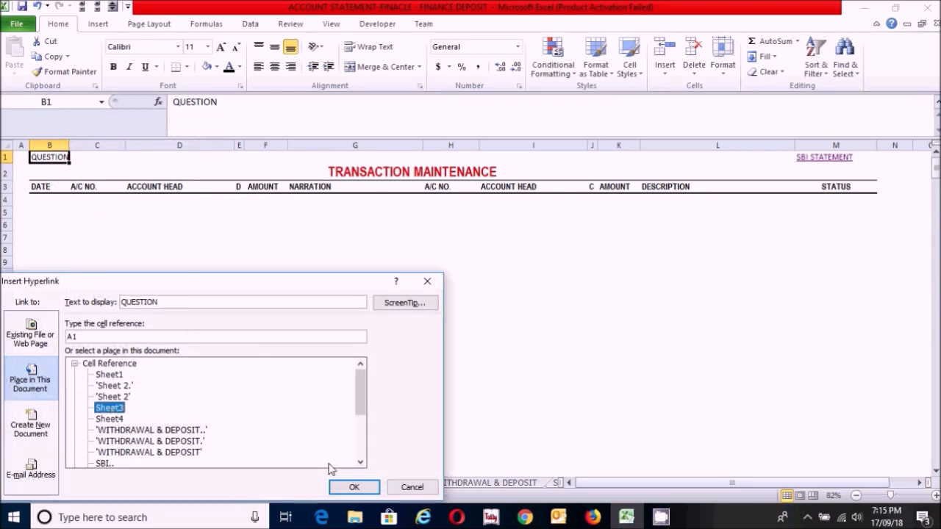
{"action": "left_click", "coordinate": [353, 487]}
{"action": "left_click", "coordinate": [116, 286]}
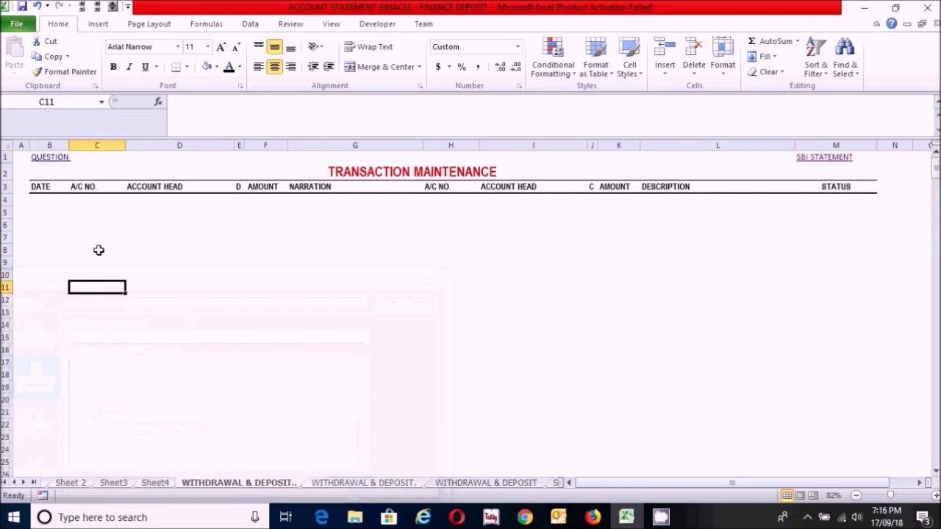
Step: Test the QUESTION link to Sheet3 and return through the TRANSACTION MAINTENANCE link to the first date cell, B4
{"action": "left_click", "coordinate": [49, 159]}
{"action": "left_click", "coordinate": [353, 307]}
{"action": "left_click", "coordinate": [580, 308]}
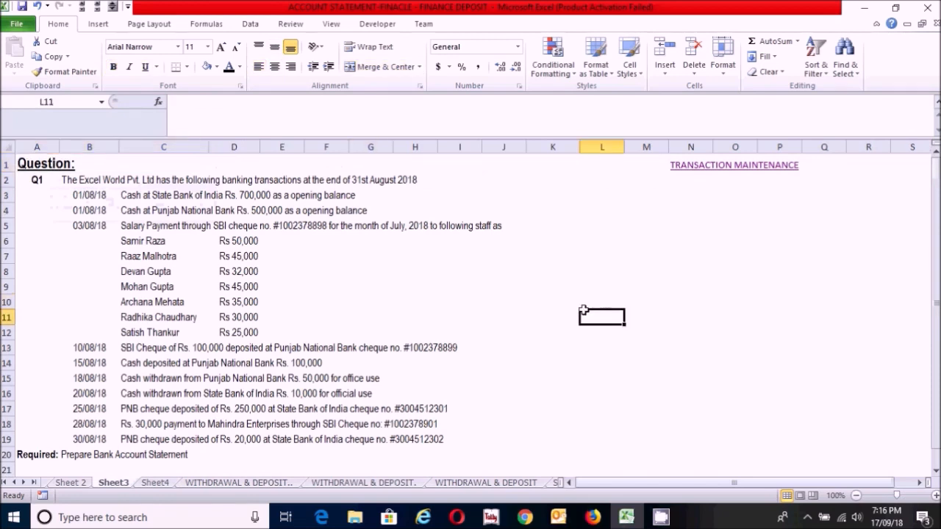
{"action": "left_click", "coordinate": [493, 289]}
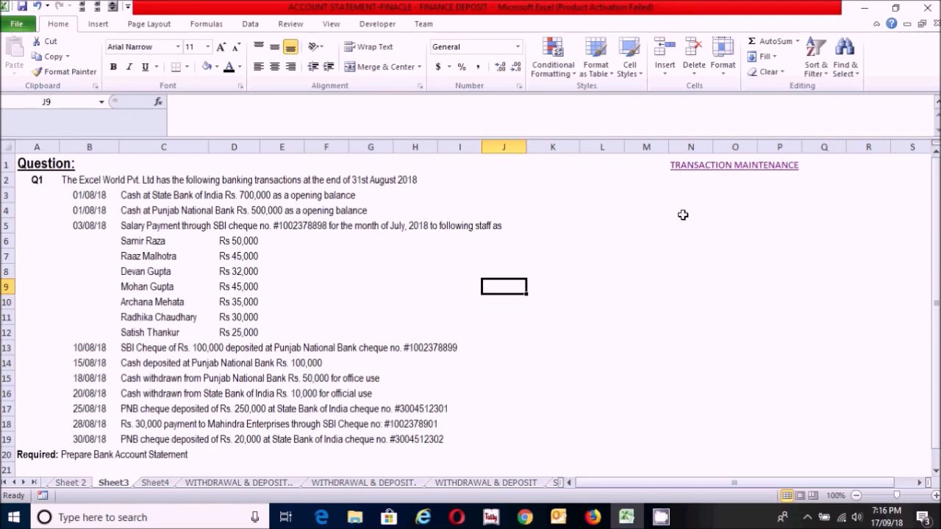
{"action": "left_click", "coordinate": [687, 166]}
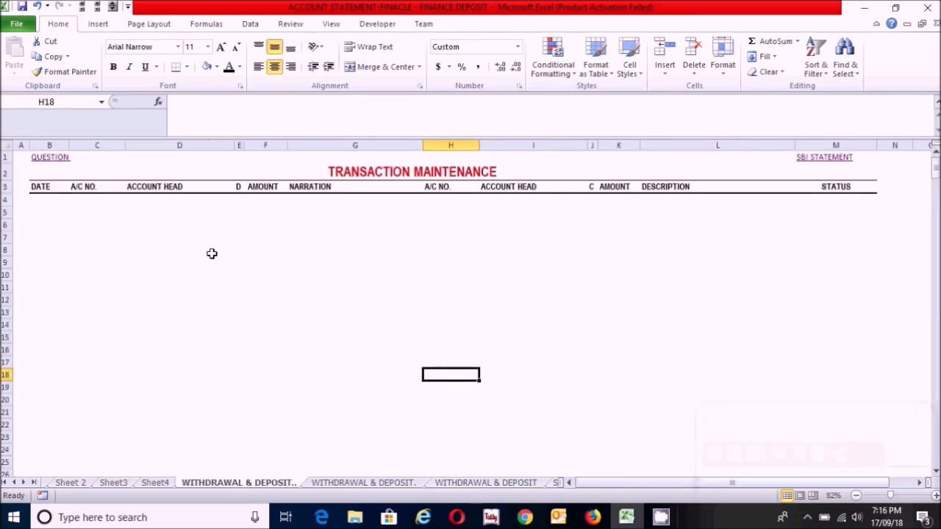
{"action": "left_click", "coordinate": [76, 220]}
{"action": "left_click", "coordinate": [50, 202]}
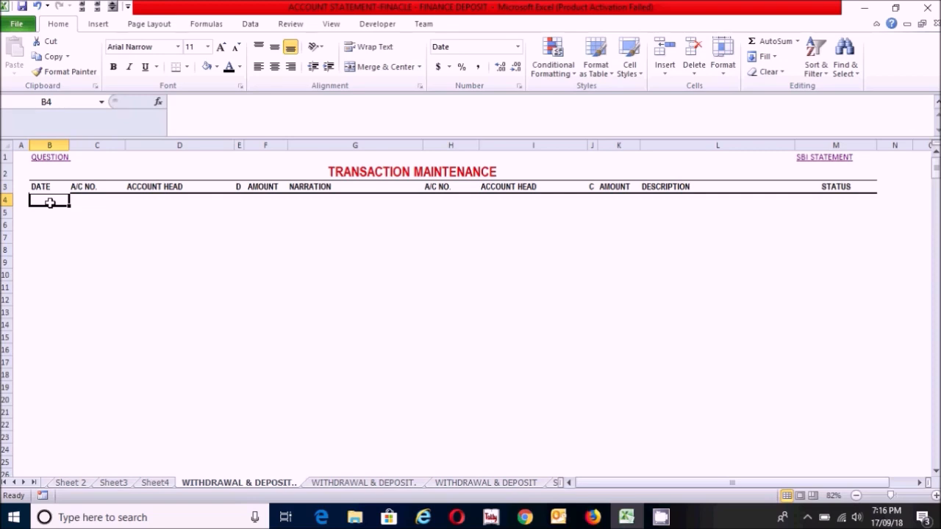
Step: Follow the QUESTION link and examine the opening balances and the 03/08/18 salary payments to the staff
{"action": "left_click", "coordinate": [50, 159]}
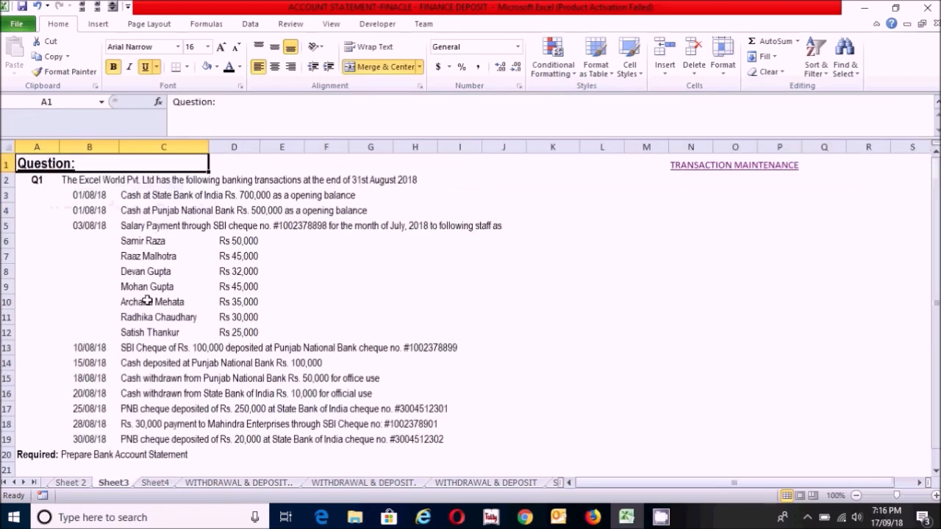
{"action": "left_click", "coordinate": [95, 213]}
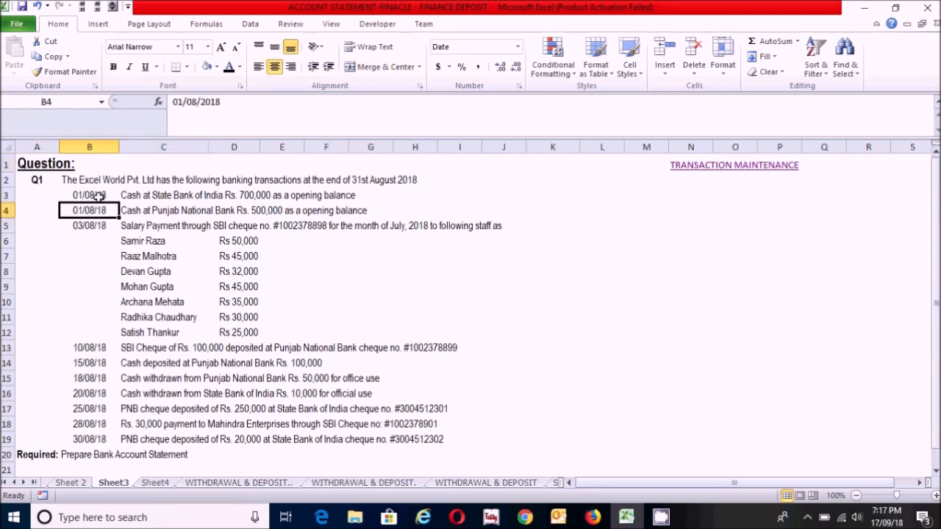
{"action": "left_click_drag", "start_coordinate": [95, 196], "coordinate": [385, 209]}
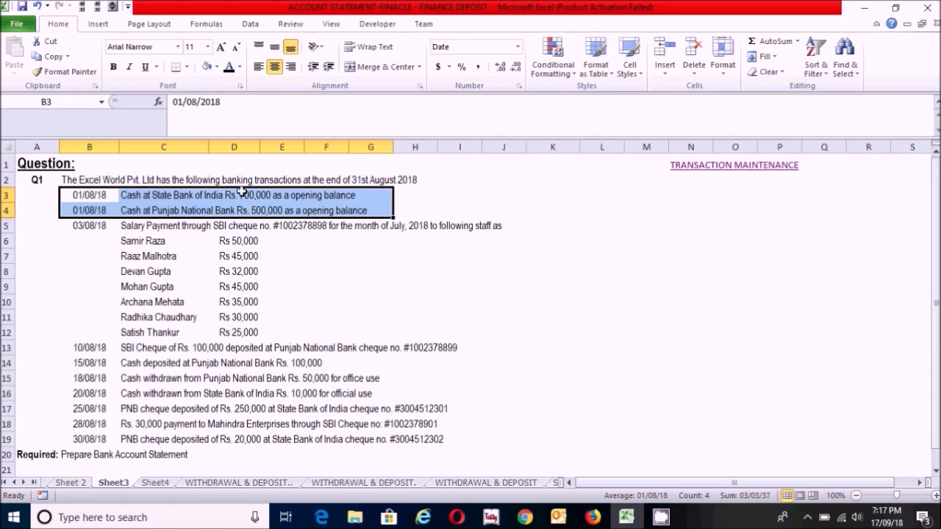
{"action": "left_click", "coordinate": [82, 225]}
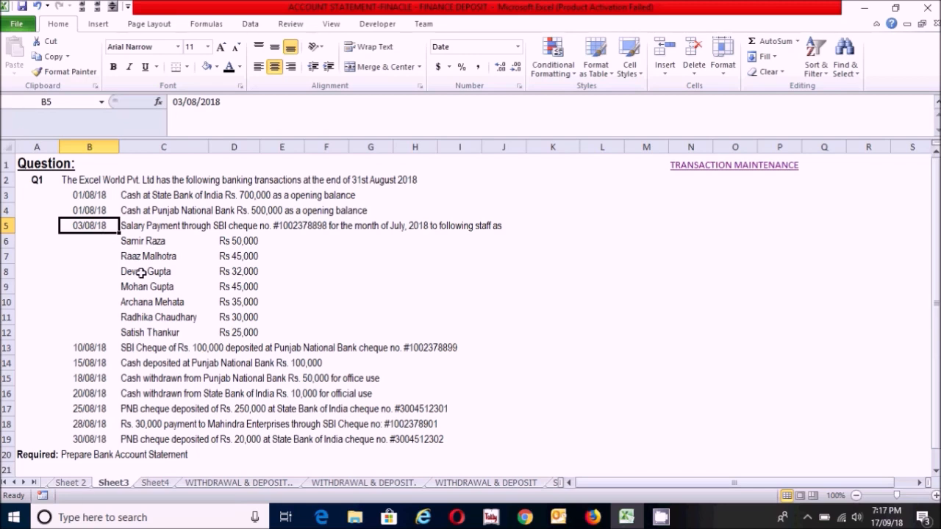
{"action": "left_click", "coordinate": [142, 233]}
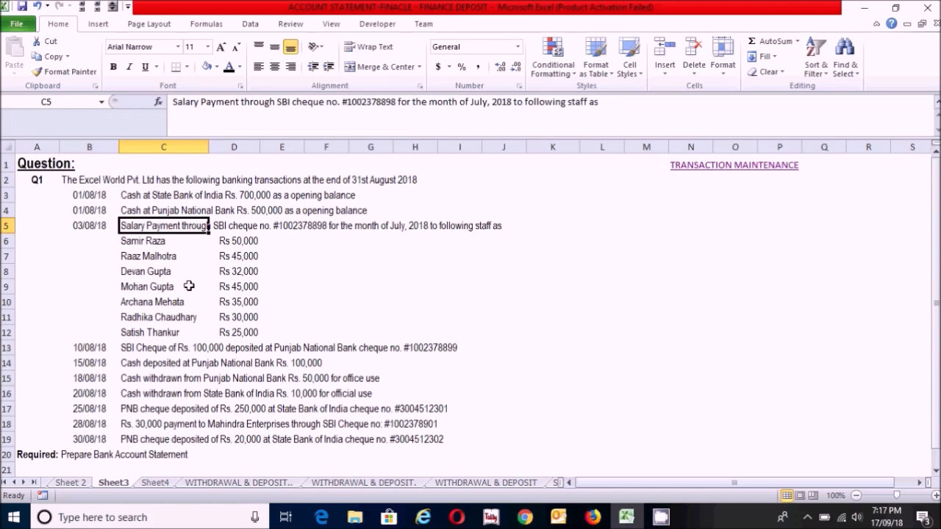
{"action": "left_click", "coordinate": [237, 317]}
{"action": "left_click", "coordinate": [148, 256]}
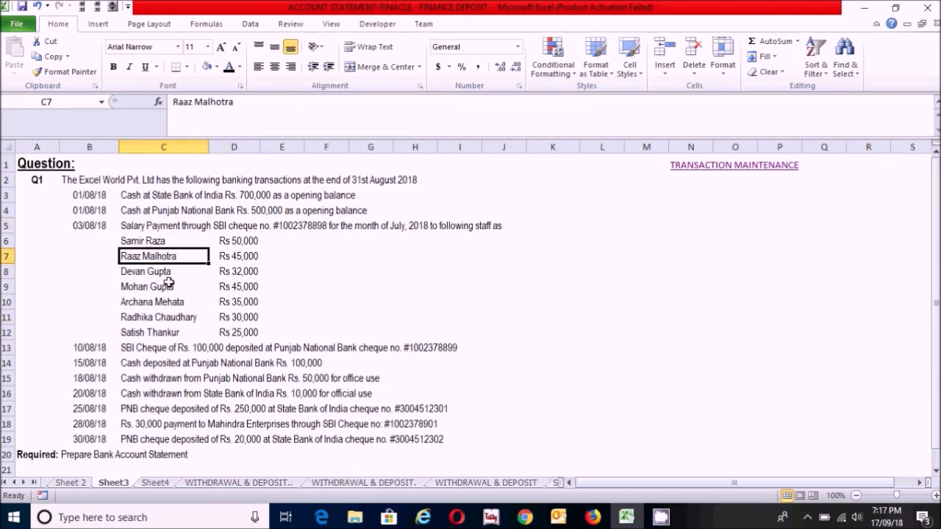
{"action": "left_click", "coordinate": [166, 305]}
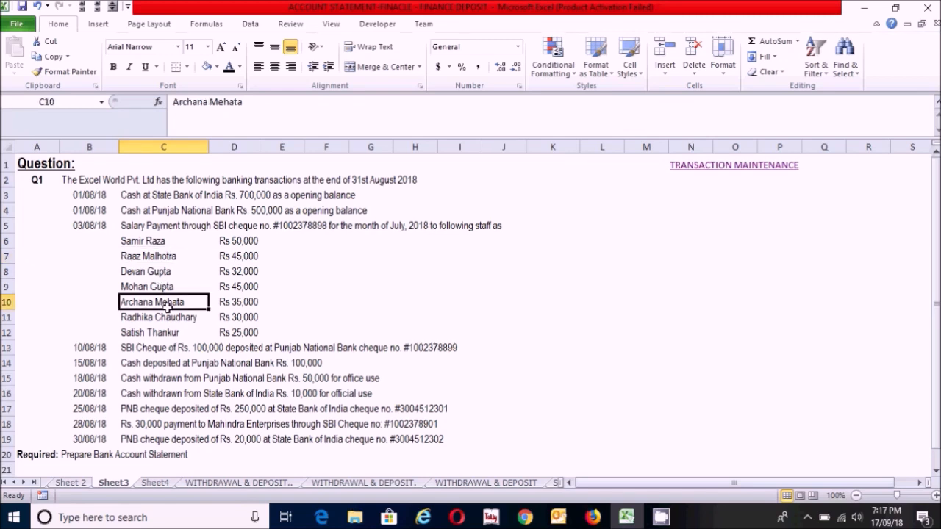
{"action": "left_click", "coordinate": [250, 270]}
{"action": "left_click", "coordinate": [151, 272]}
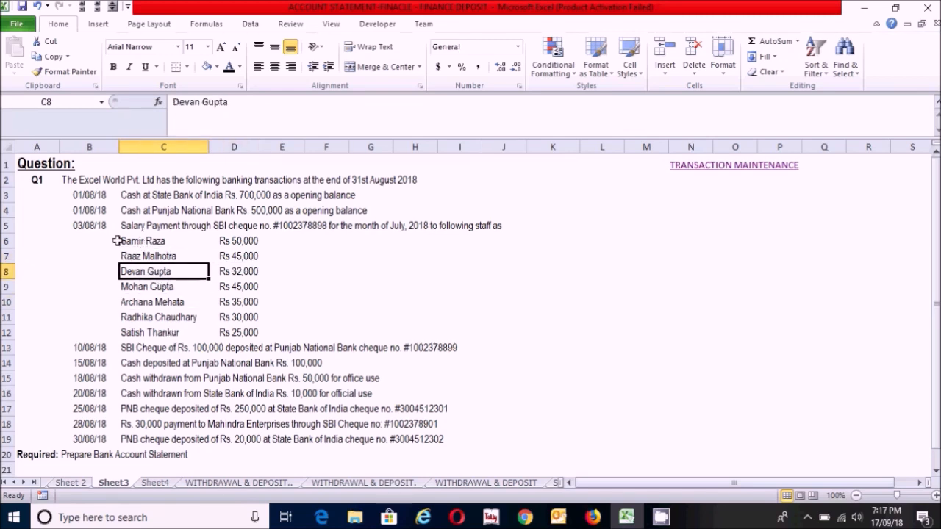
{"action": "left_click", "coordinate": [97, 227]}
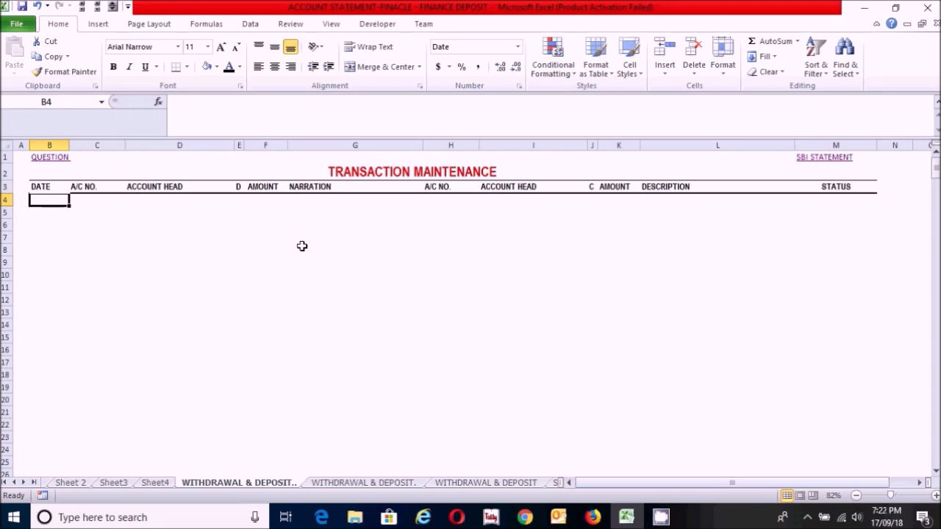
Step: In row 4 of the Transaction Maintenance sheet, enter the date 03/08/2018 and the SBI Bank account number
{"action": "type", "text": "03/08"}
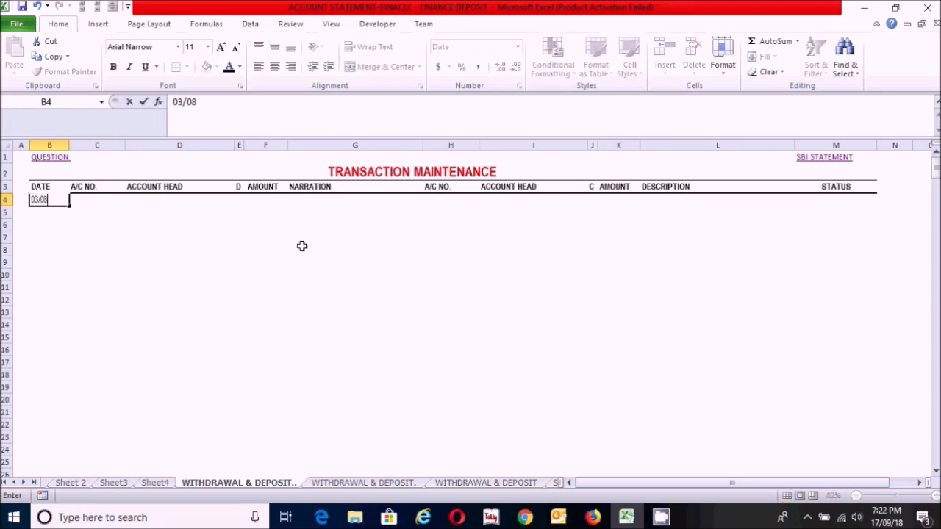
{"action": "type", "text": "/2018"}
{"action": "key", "text": "Tab"}
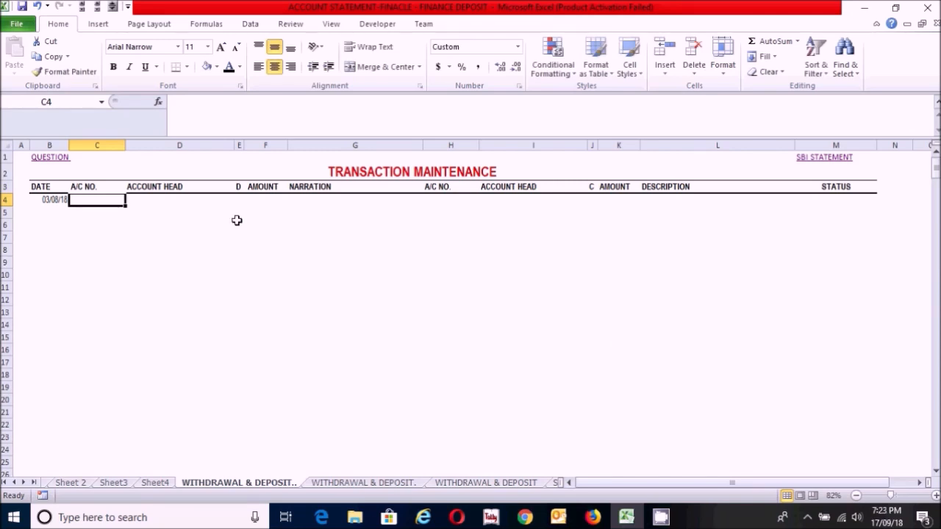
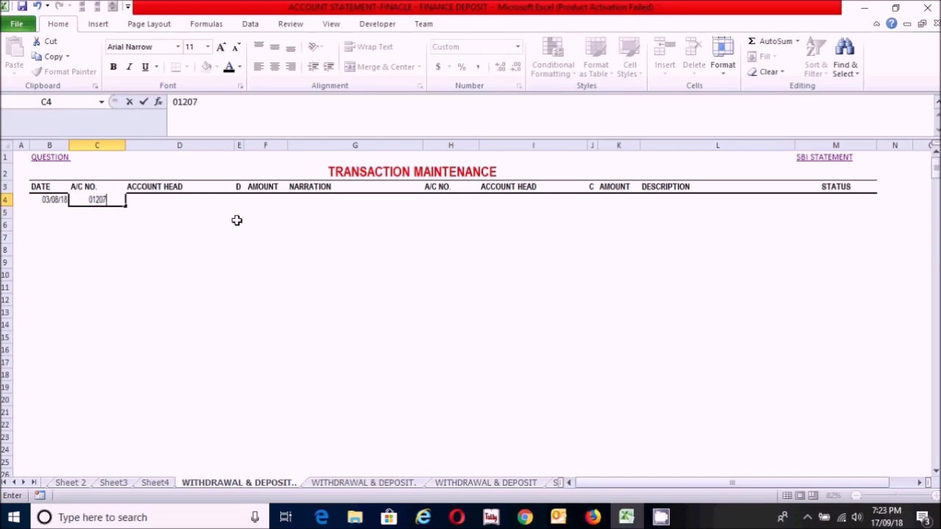
{"action": "key", "text": "Tab"}
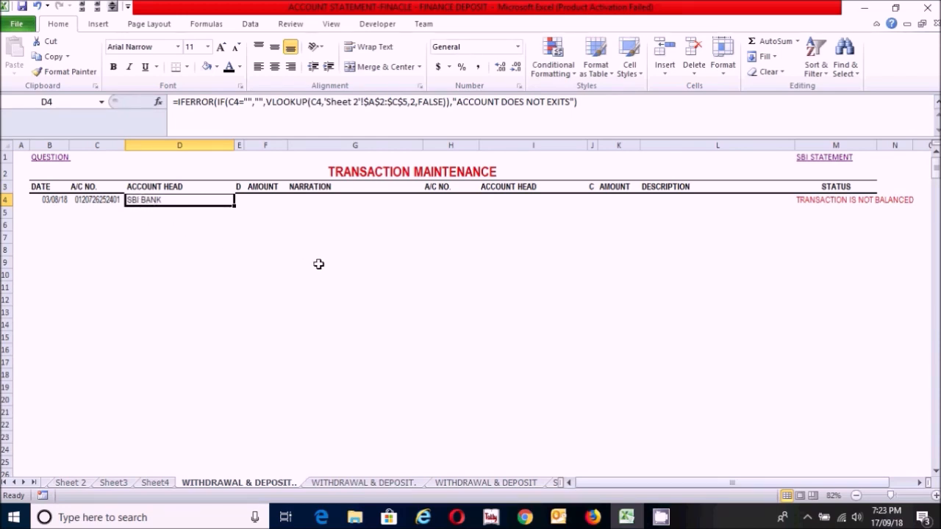
Step: Mark the row 4 SBI Bank transaction as D and enter an amount of 50000
{"action": "key", "text": "Tab"}
{"action": "type", "text": "D"}
{"action": "key", "text": "Tab"}
{"action": "type", "text": "50000"}
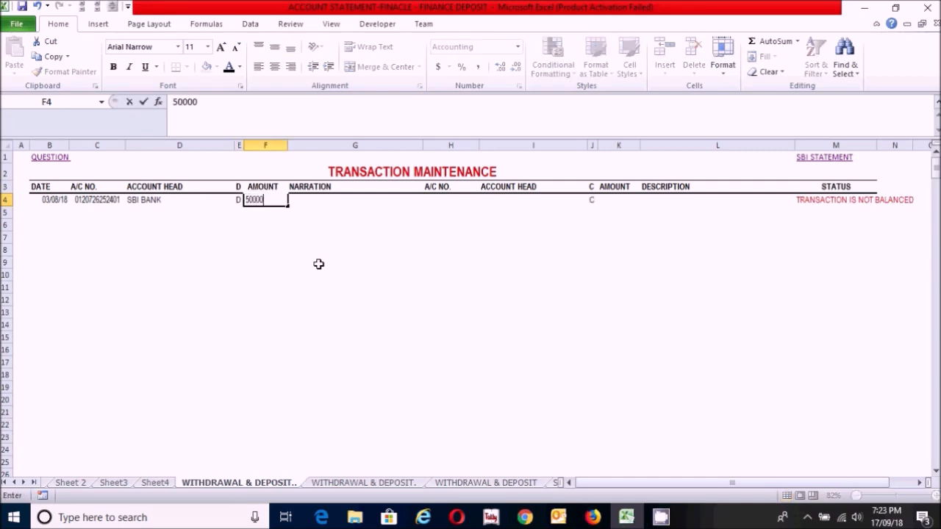
{"action": "key", "text": "Tab"}
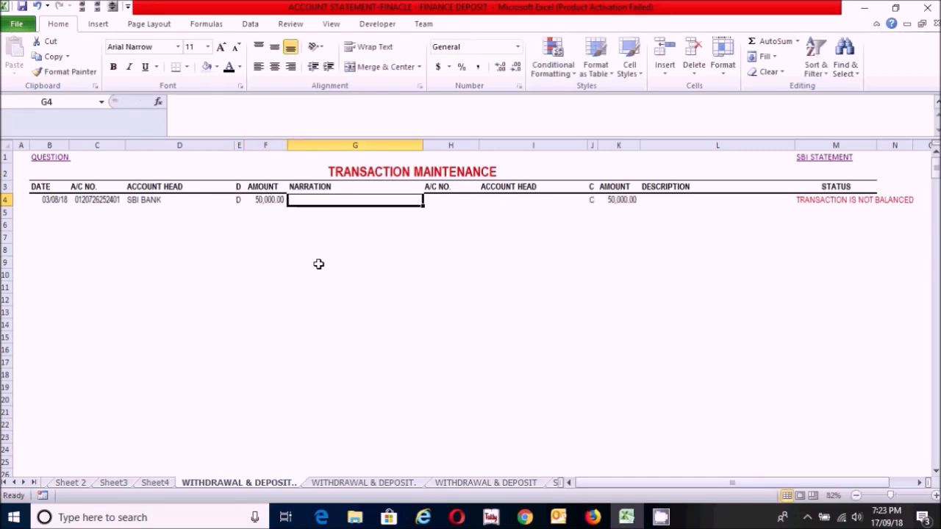
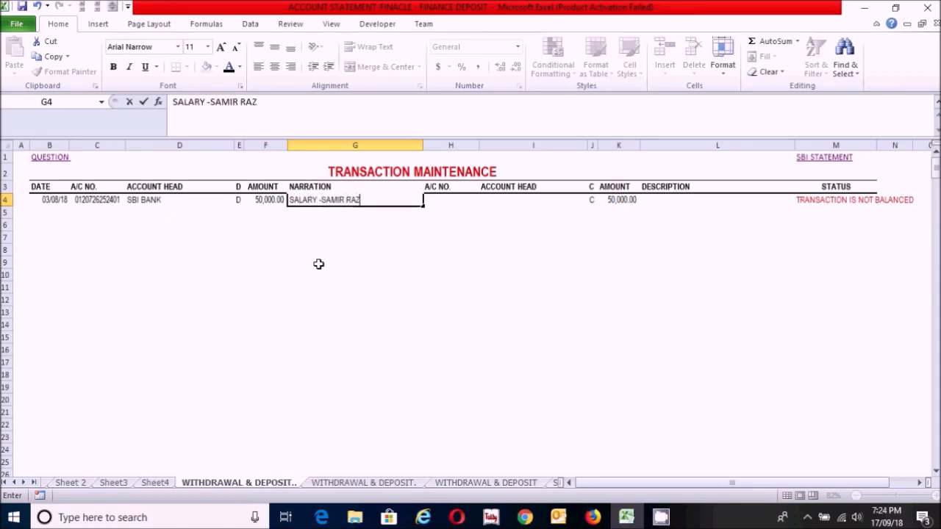
Step: Enter the row 4 narration as SALARY followed by the employee's name
{"action": "key", "text": "Tab"}
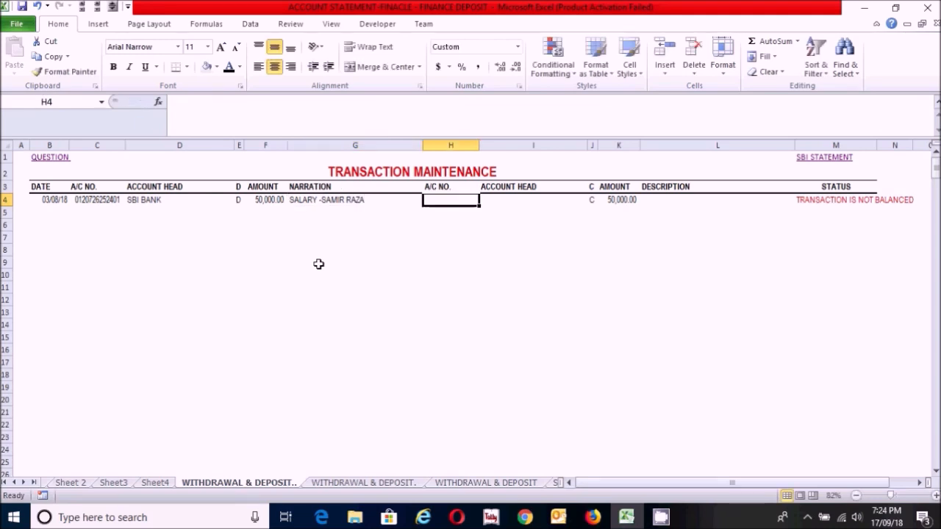
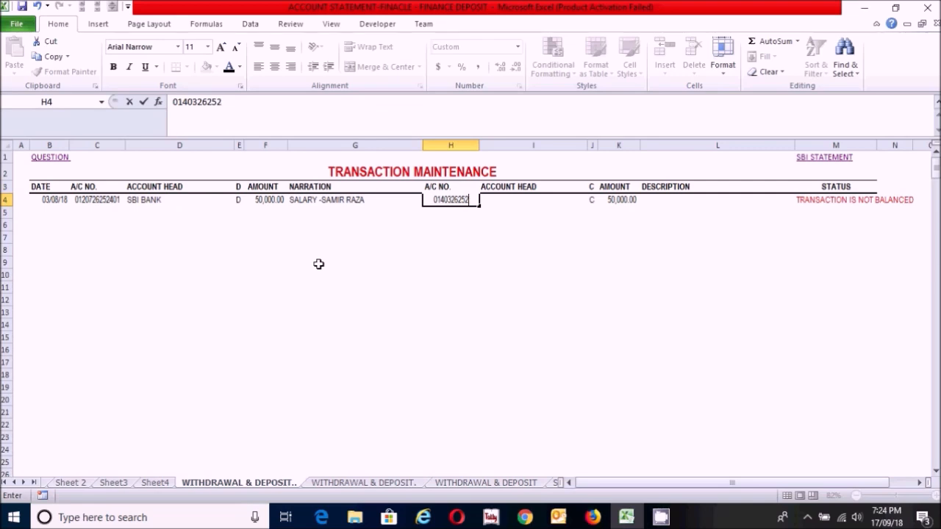
Step: Enter the Cash account number in the credit-side A/C NO. cell of row 4
{"action": "key", "text": "Tab"}
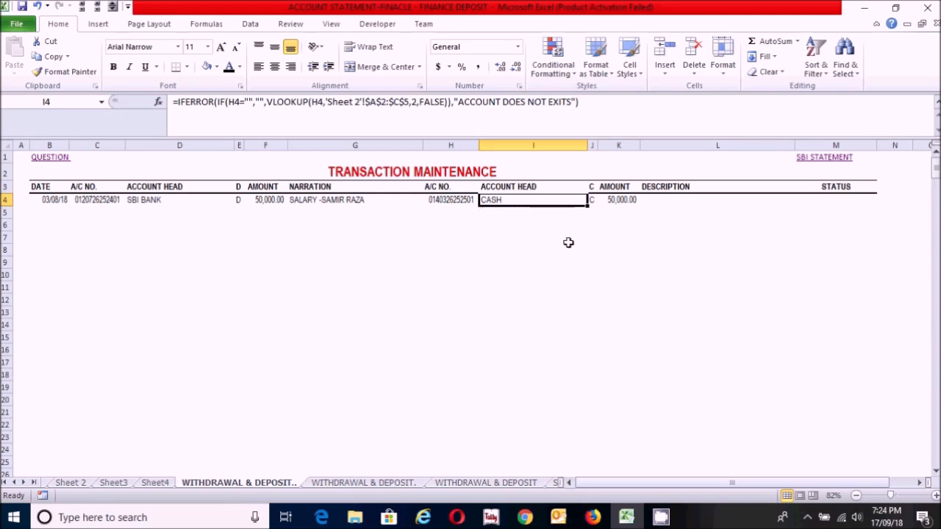
Step: Describe the row 4 transaction as a salary payment to the employee through cheque no. #, including the cheque number
{"action": "key", "text": "Tab"}
{"action": "key", "text": "Tab"}
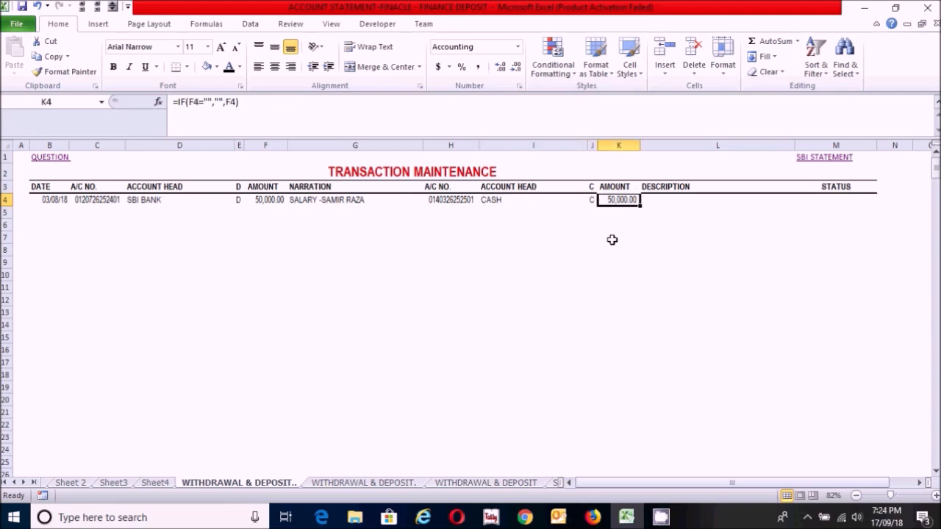
{"action": "key", "text": "Tab"}
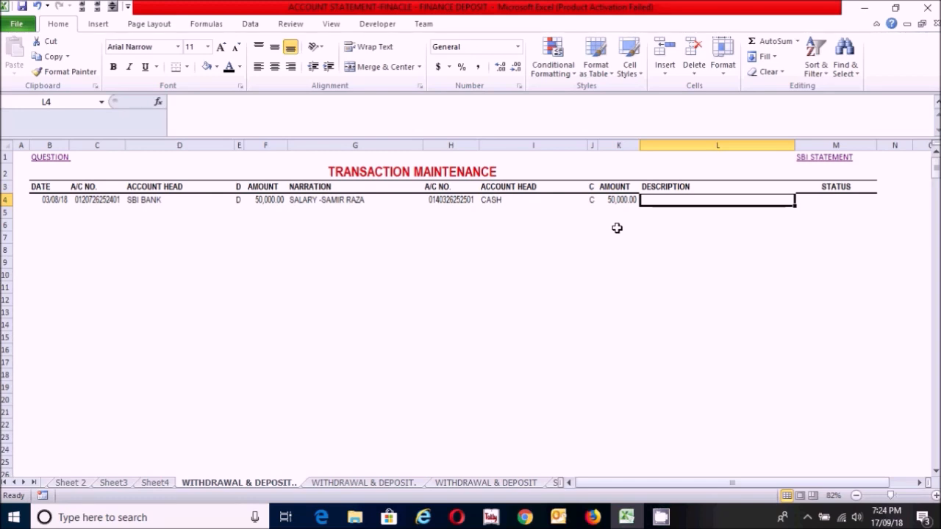
{"action": "type", "text": "Sala"}
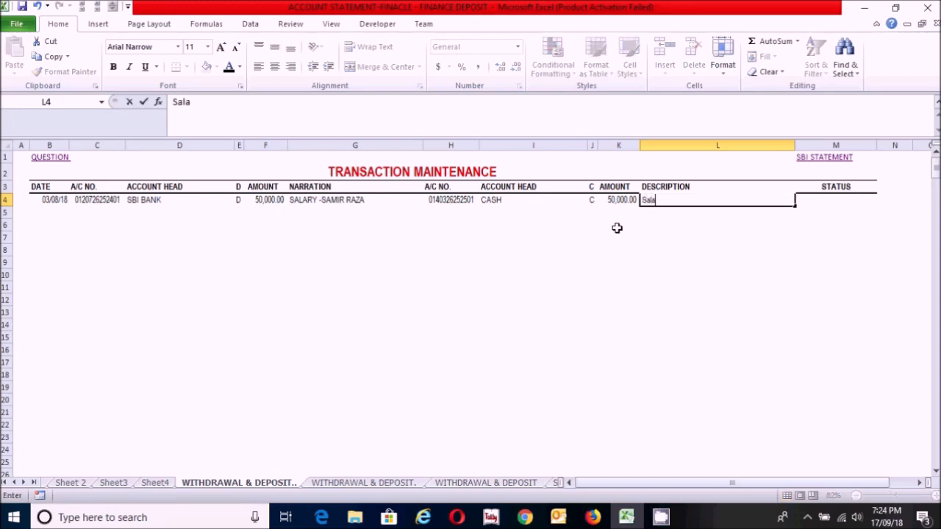
{"action": "type", "text": "ry payment"}
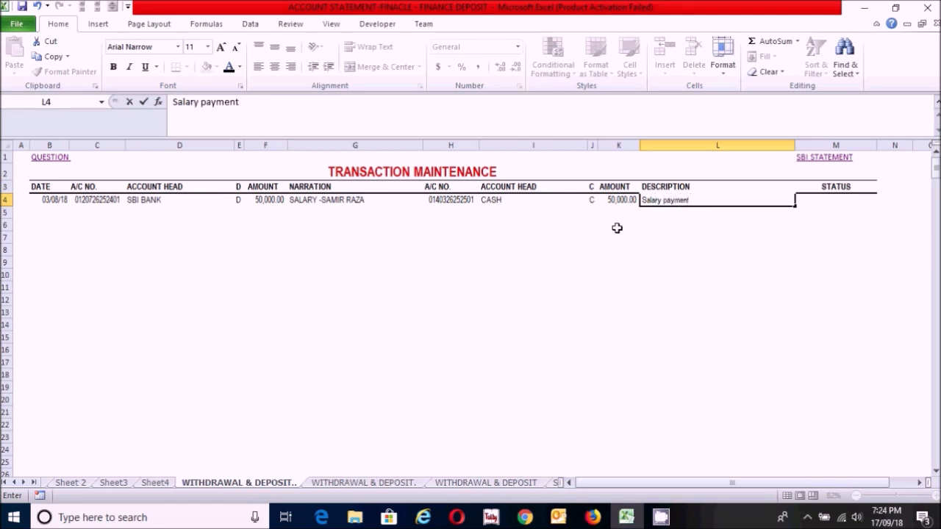
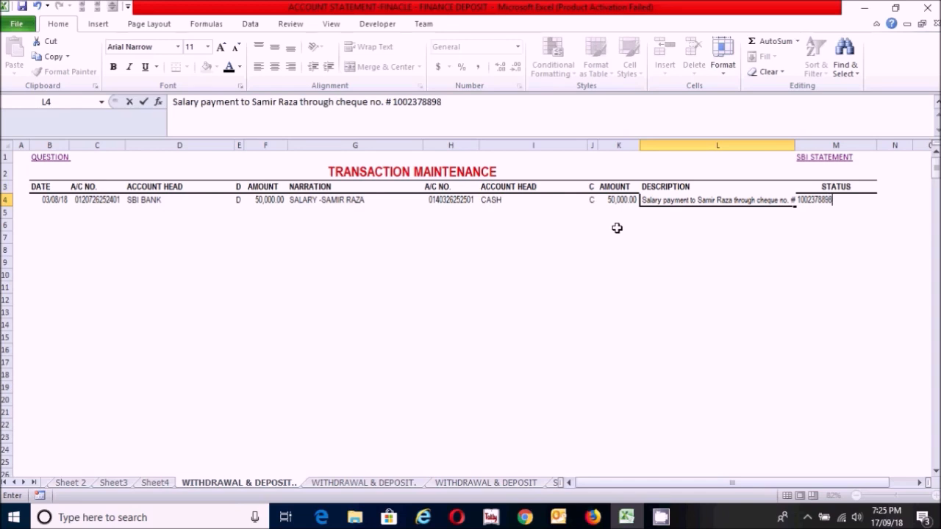
{"action": "key", "text": "Return"}
Step: Widen column L to fit the row 4 description and select the next date cell, B5
{"action": "left_click_drag", "start_coordinate": [795, 144], "coordinate": [844, 145]}
{"action": "left_click", "coordinate": [825, 225]}
{"action": "left_click", "coordinate": [757, 272]}
{"action": "left_click", "coordinate": [549, 220]}
{"action": "left_click", "coordinate": [470, 270]}
{"action": "left_click", "coordinate": [334, 273]}
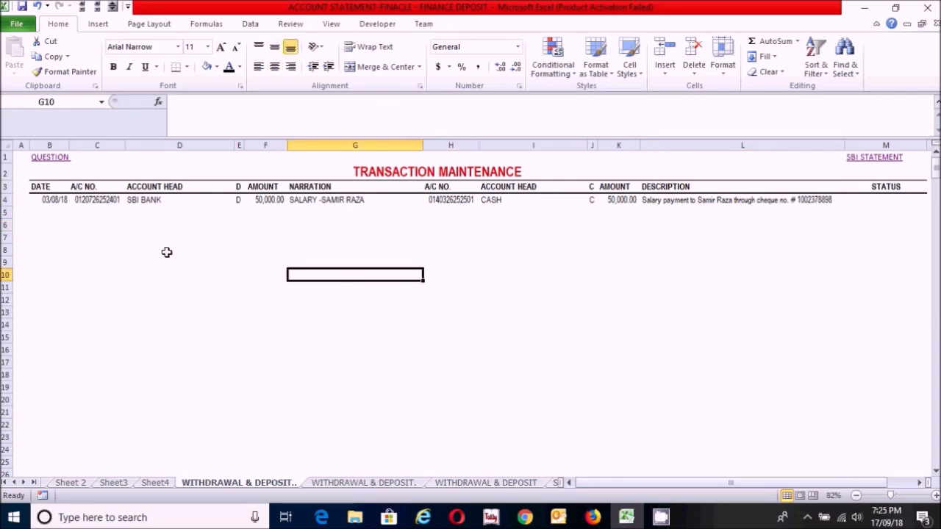
{"action": "left_click", "coordinate": [53, 213]}
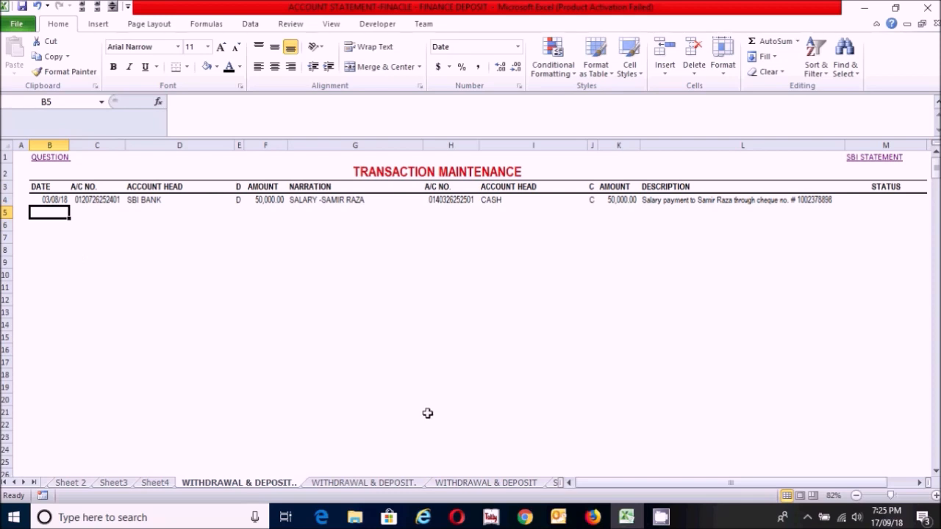
Step: Open the completed WITHDRAWAL & DEPOSIT sheet and examine its August 2018 transactions in rows 4 to 17
{"action": "left_click", "coordinate": [477, 483]}
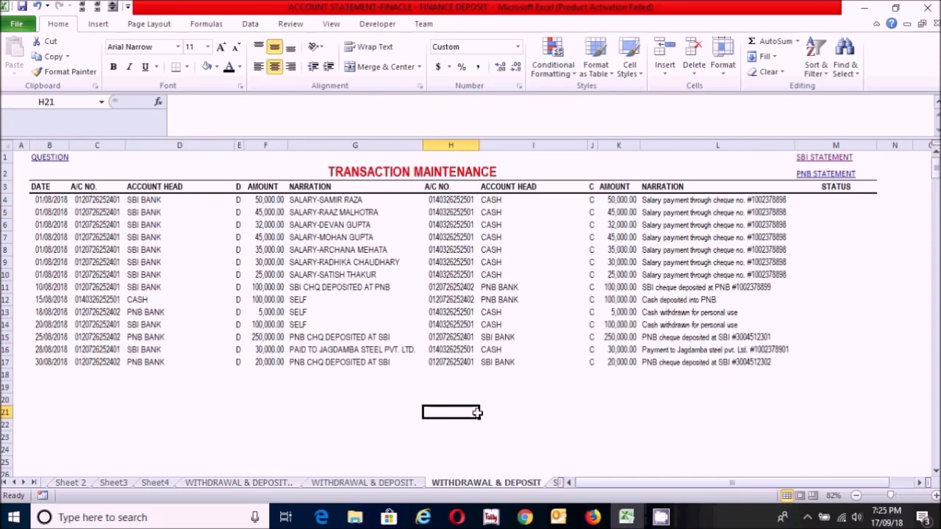
{"action": "left_click", "coordinate": [494, 403]}
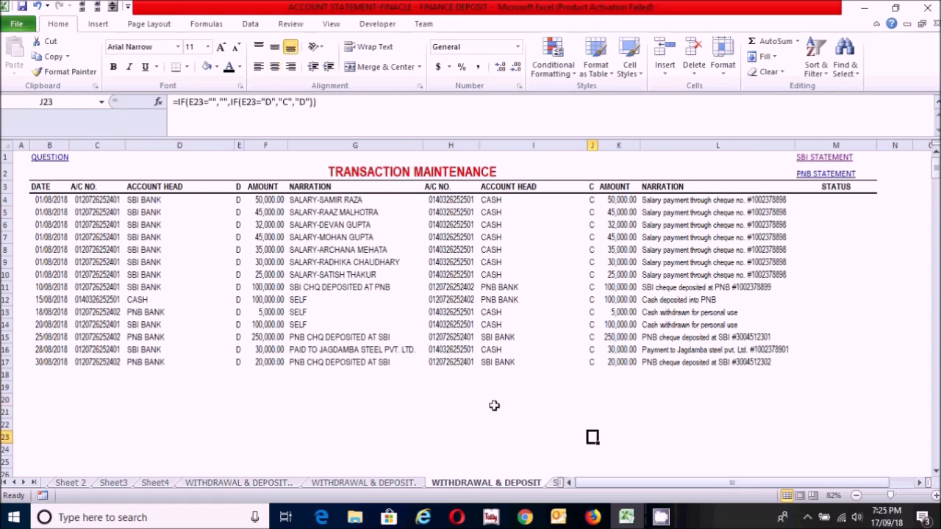
{"action": "left_click", "coordinate": [429, 408]}
{"action": "left_click", "coordinate": [322, 407]}
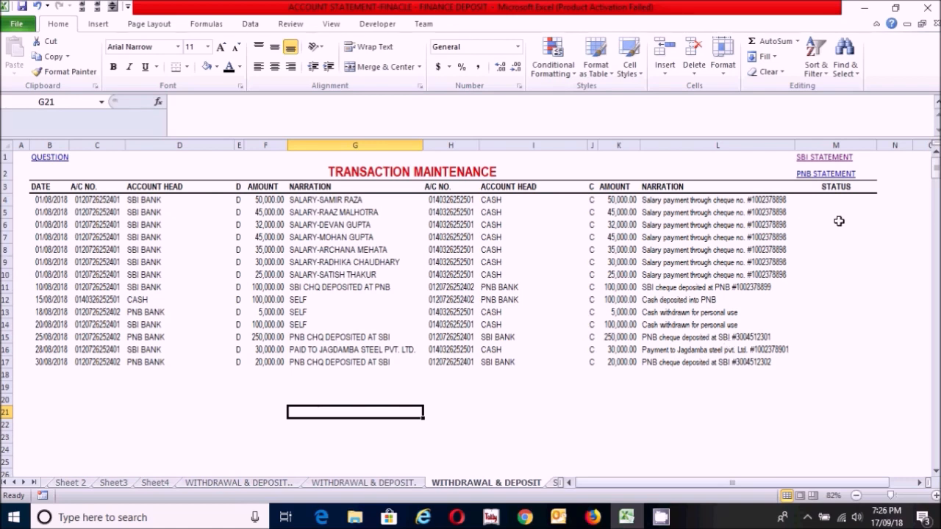
Step: Follow the SBI STATEMENT link and examine the State Bank of India account statement
{"action": "left_click", "coordinate": [818, 162]}
{"action": "left_click", "coordinate": [435, 293]}
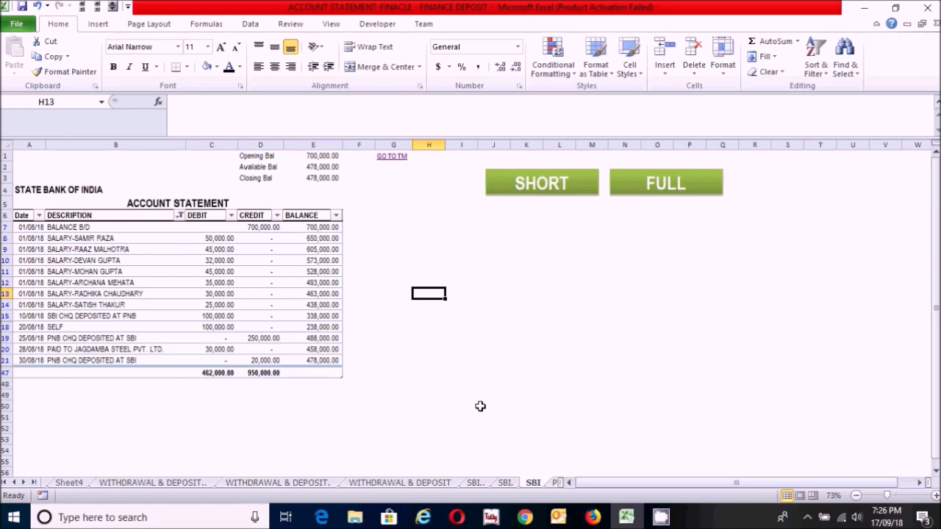
{"action": "left_click", "coordinate": [421, 236]}
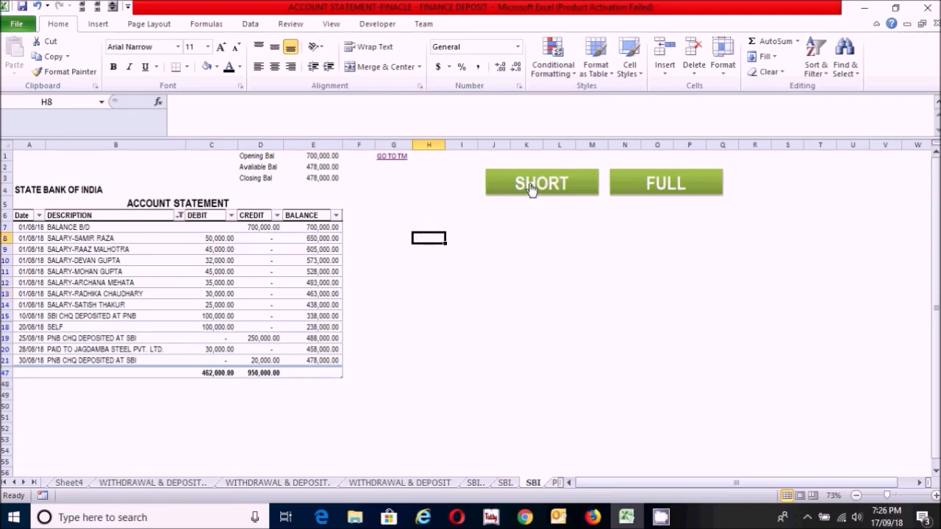
Step: Test the FULL filter on the SBI statement and switch back to the SHORT view
{"action": "left_click", "coordinate": [663, 193]}
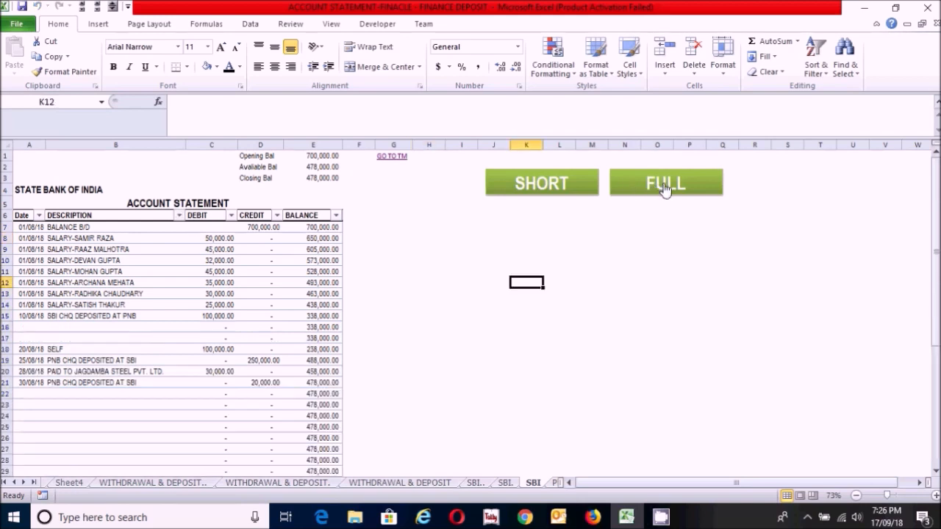
{"action": "left_click_drag", "start_coordinate": [937, 197], "coordinate": [936, 157]}
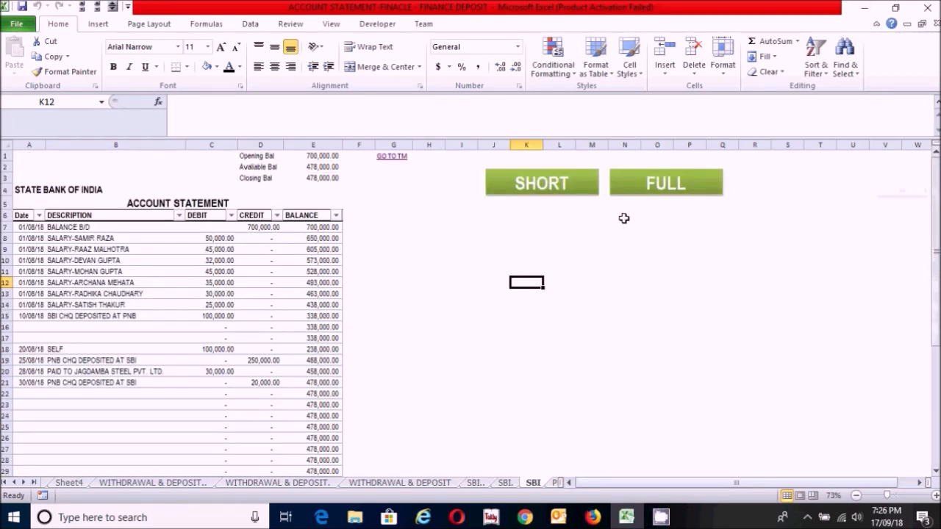
{"action": "left_click", "coordinate": [526, 189]}
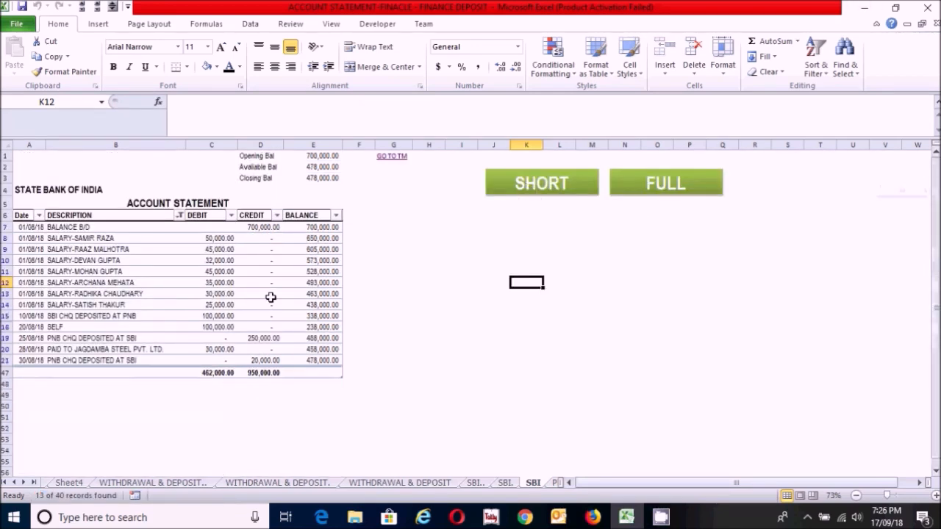
{"action": "left_click", "coordinate": [448, 307]}
{"action": "left_click", "coordinate": [513, 373]}
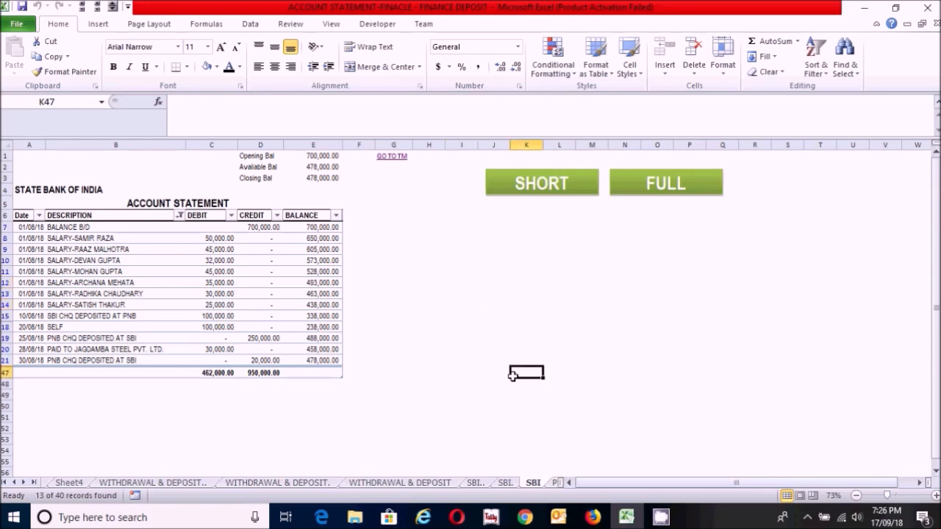
Step: Return to Transaction Maintenance through the GO TO TM link and follow the PNB STATEMENT link
{"action": "left_click", "coordinate": [392, 158]}
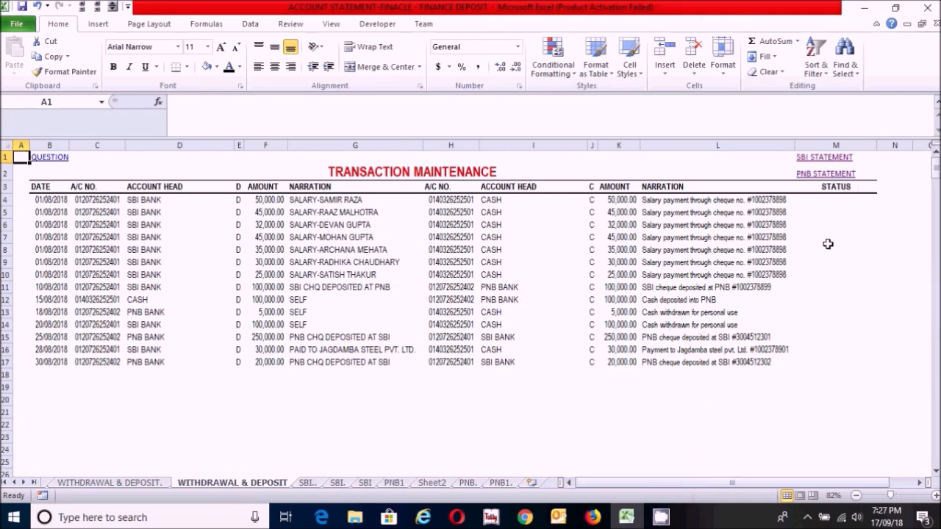
{"action": "left_click", "coordinate": [804, 176]}
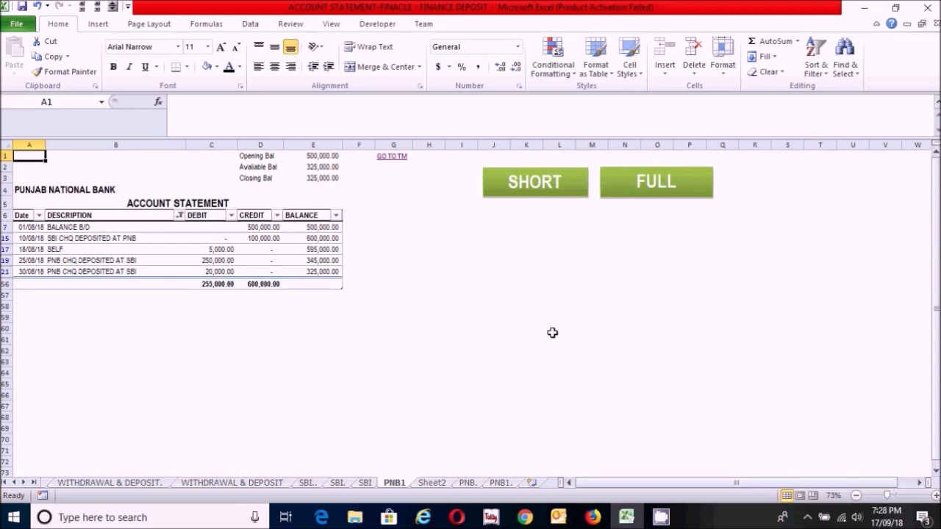
Step: Test the FULL filter on the Punjab National Bank statement and switch back to the SHORT view
{"action": "left_click", "coordinate": [651, 190]}
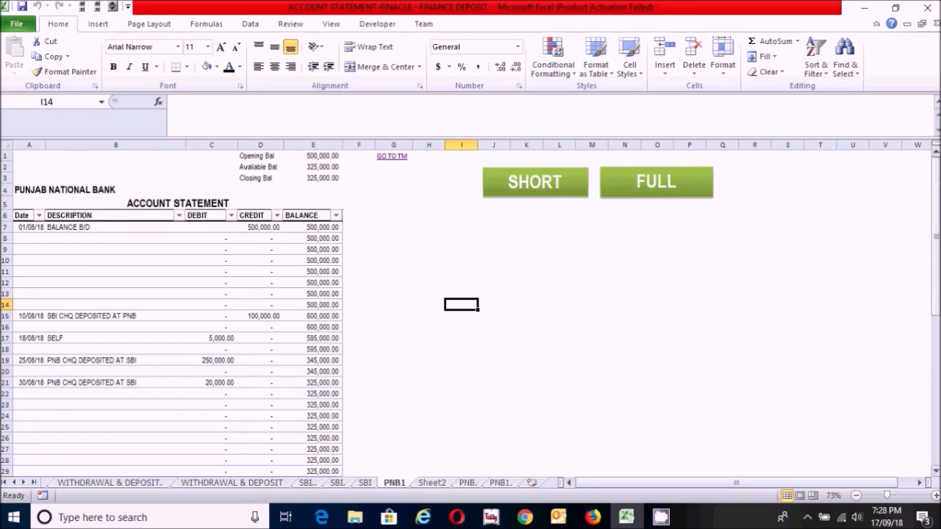
{"action": "left_click_drag", "start_coordinate": [936, 235], "coordinate": [935, 158]}
{"action": "left_click", "coordinate": [431, 361]}
{"action": "left_click", "coordinate": [437, 297]}
{"action": "left_click", "coordinate": [446, 238]}
{"action": "left_click", "coordinate": [507, 311]}
{"action": "left_click", "coordinate": [399, 386]}
{"action": "left_click", "coordinate": [512, 338]}
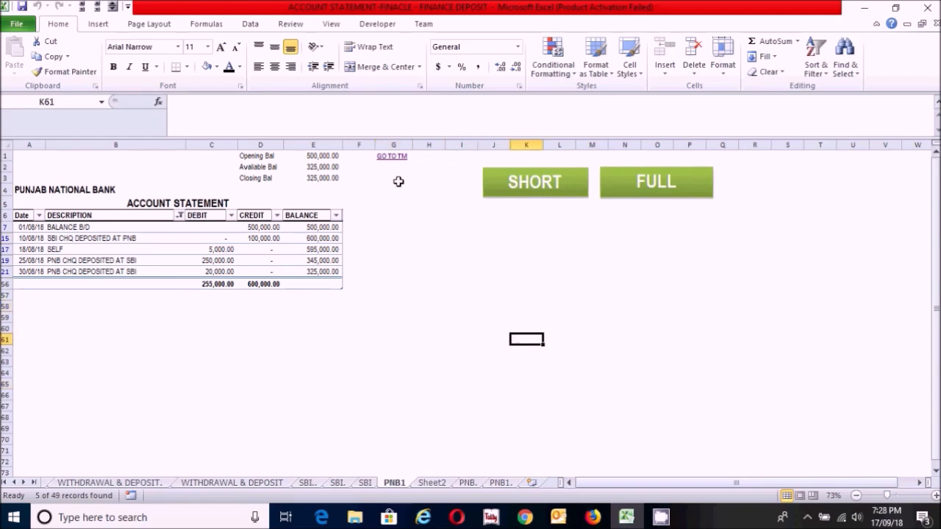
Step: Return from the PNB statement to the completed Transaction Maintenance sheet through the GO TO TM link
{"action": "left_click", "coordinate": [391, 156]}
{"action": "left_click", "coordinate": [360, 413]}
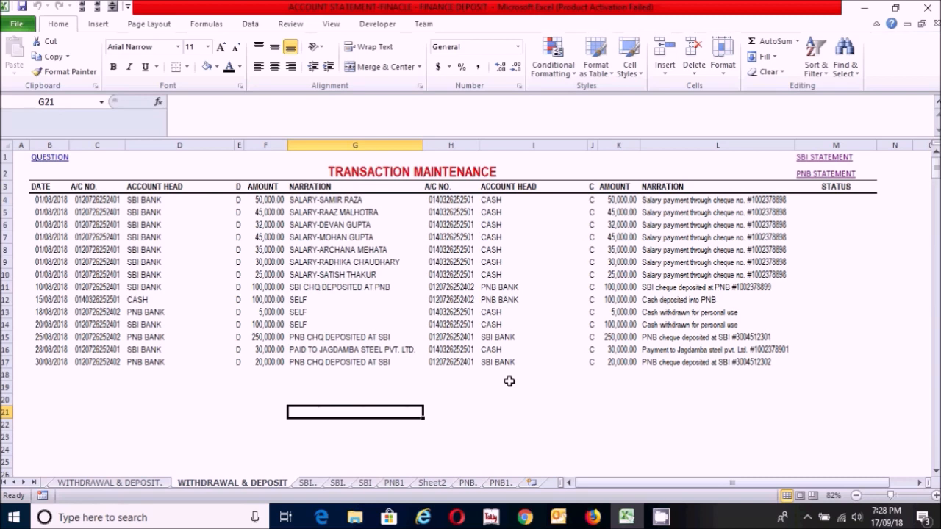
{"action": "left_click", "coordinate": [134, 410]}
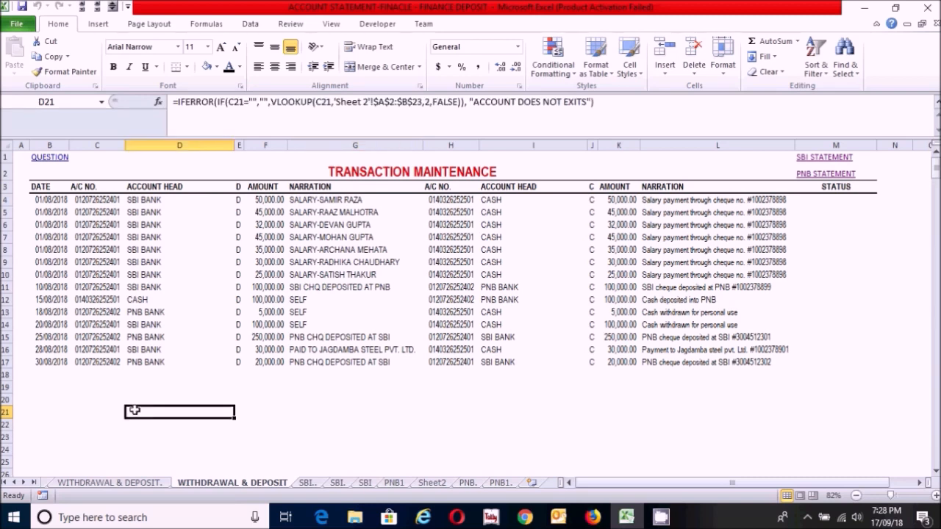
{"action": "left_click", "coordinate": [246, 410]}
{"action": "left_click", "coordinate": [140, 406]}
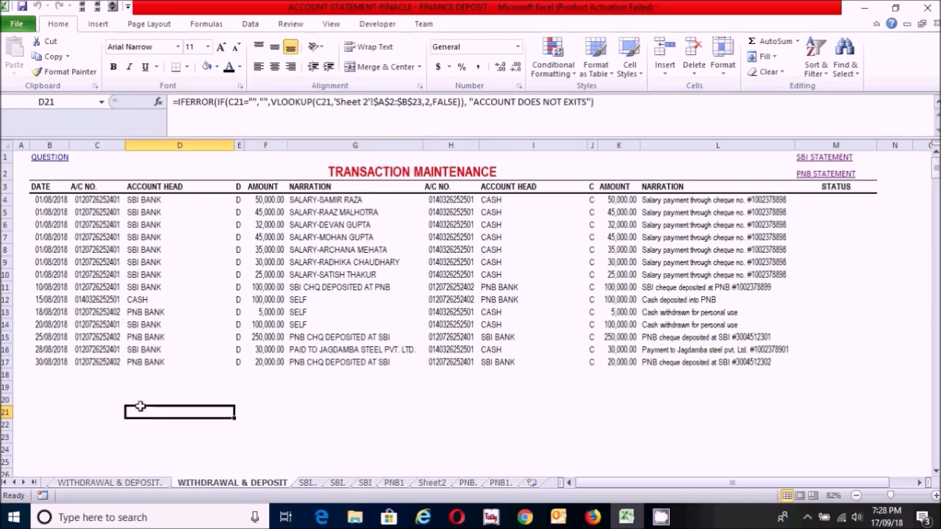